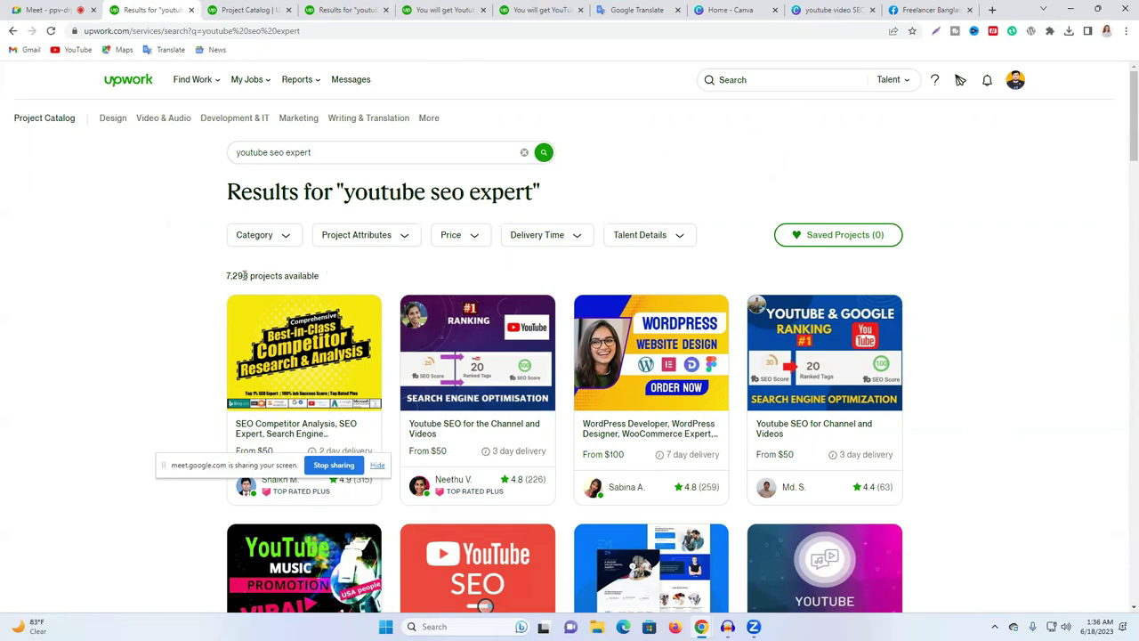
Step: Compare the open search-result tabs and move the youtube channel seo results tab forward
left_click(249, 10)
scroll(333, 116, "up", 3)
left_click(342, 9)
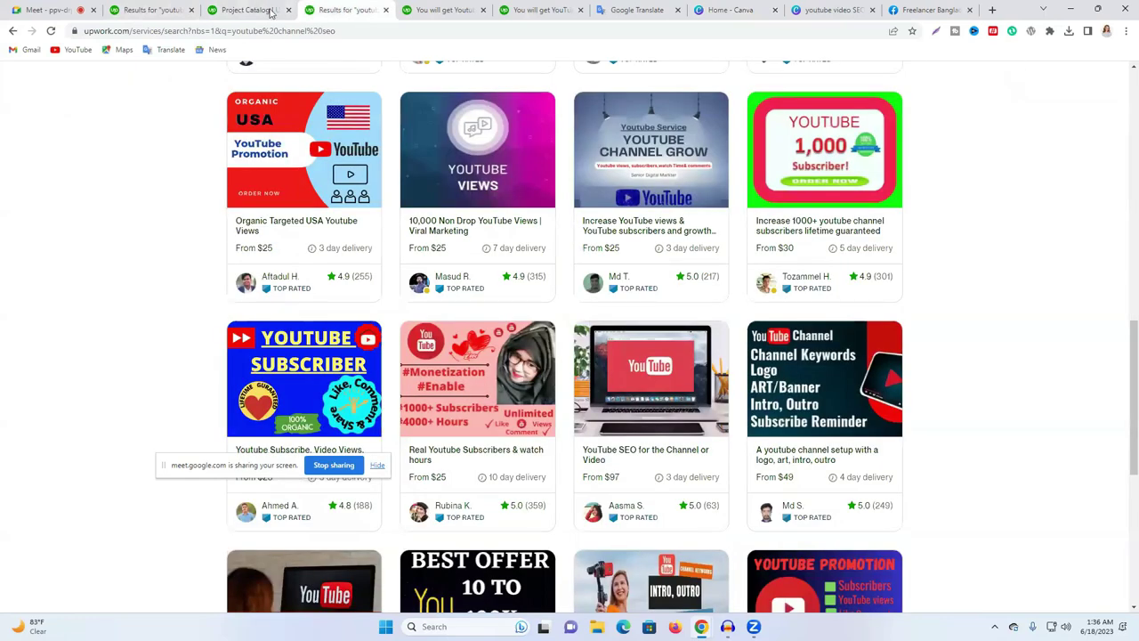
scroll(461, 285, "up", 3)
scroll(462, 294, "up", 10)
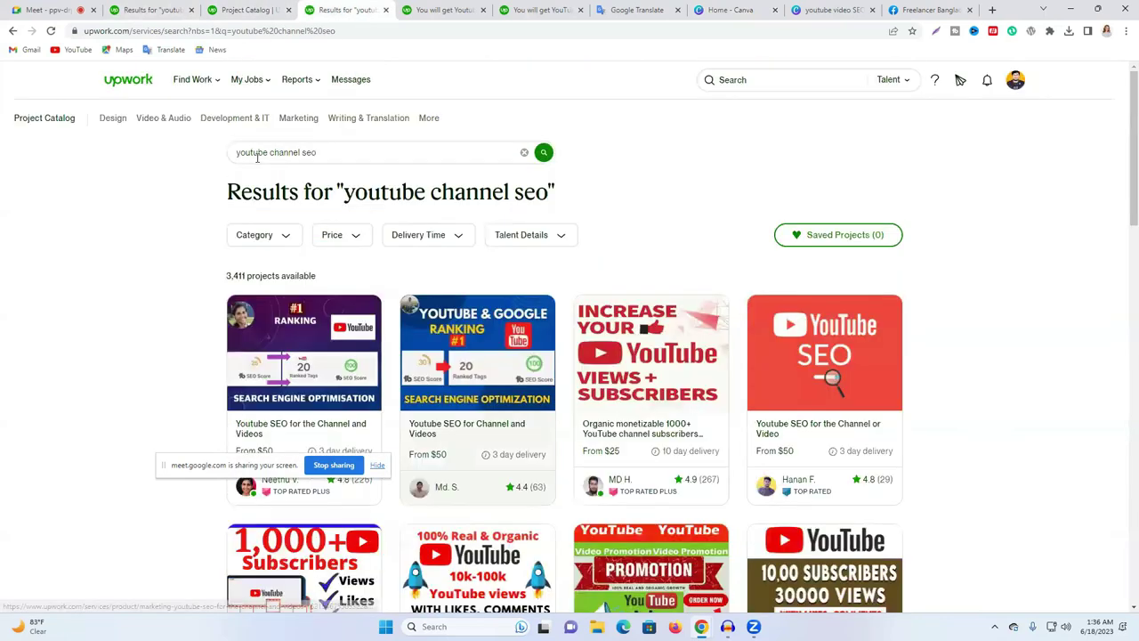
left_click_drag(360, 6, 257, 6)
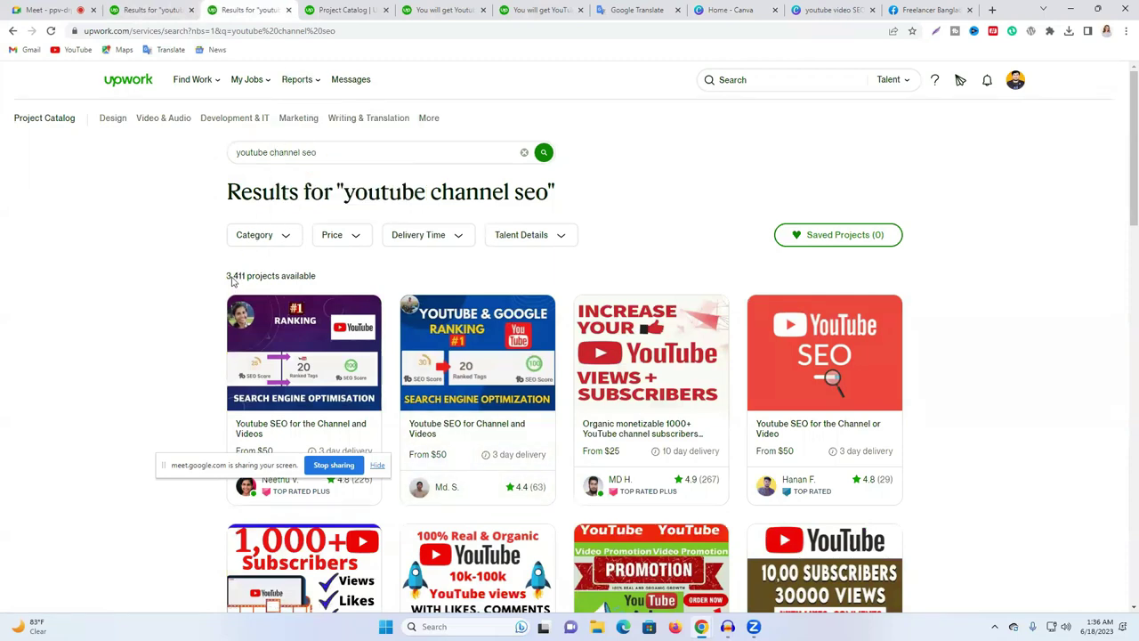
Step: Inspect the 3,411 projects available count and the youtube channel seo search text
triple_click(228, 276)
left_click(185, 285)
scroll(562, 204, "down", 2)
scroll(514, 203, "up", 2)
left_click_drag(320, 155, 236, 158)
left_click(213, 189)
triple_click(235, 275)
left_click(211, 192)
Step: Open the Upwork home page in a new tab and drag it to second position
left_click(151, 10)
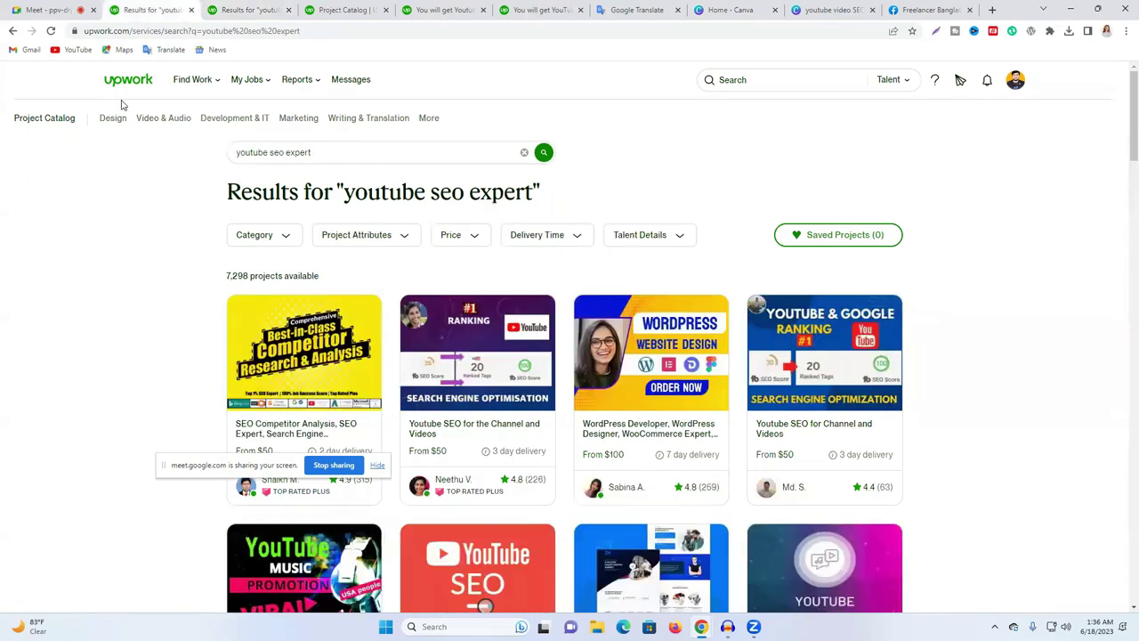
right_click(107, 79)
left_click(133, 90)
left_click_drag(237, 7, 169, 10)
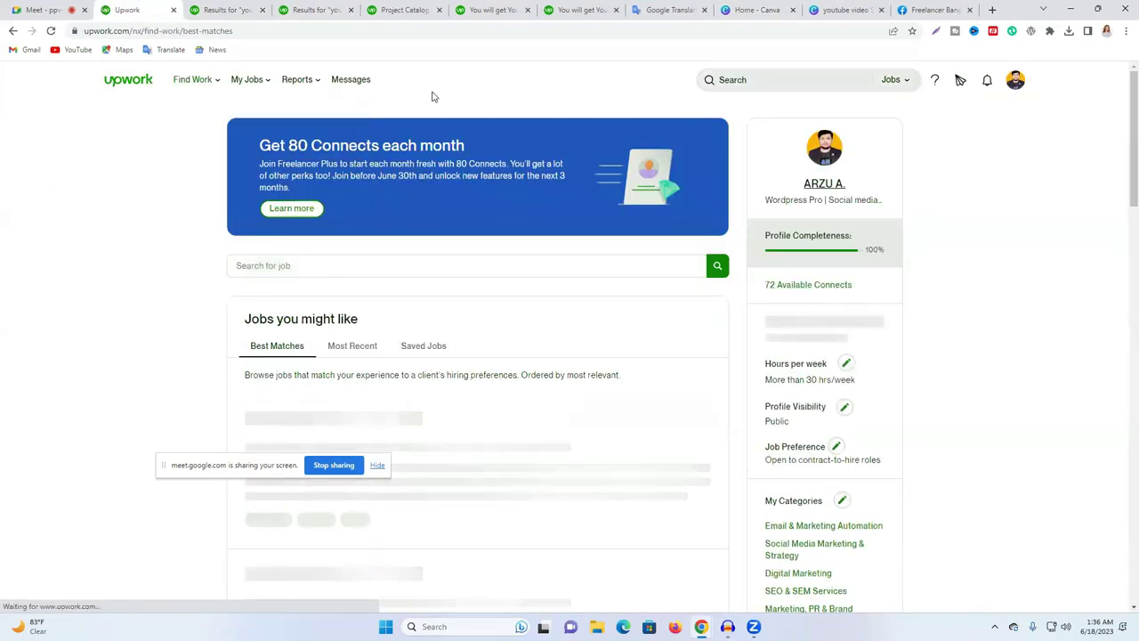
Step: Switch the search type to Projects and search for the youtube video seo suggestion
left_click(893, 80)
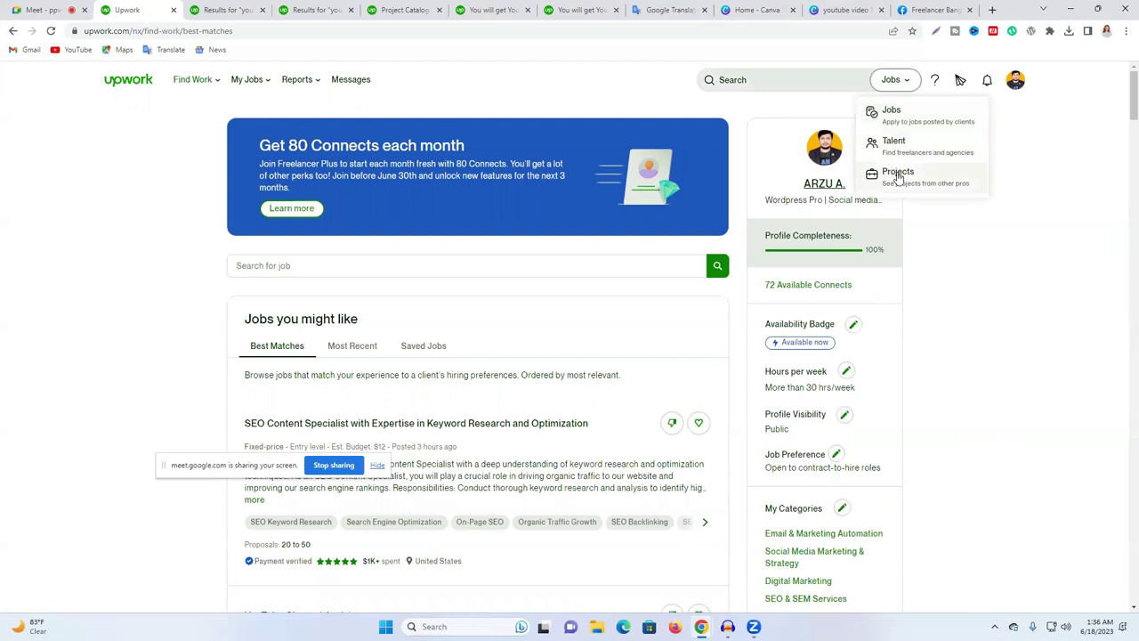
left_click(899, 175)
left_click(779, 77)
type("yout")
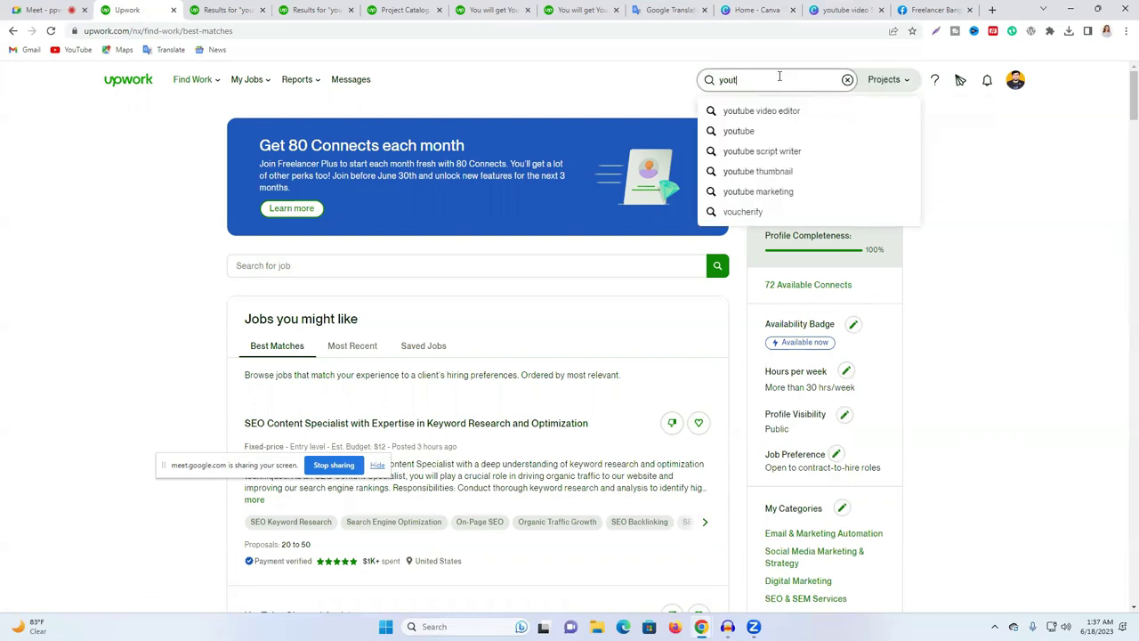
type("ube vid")
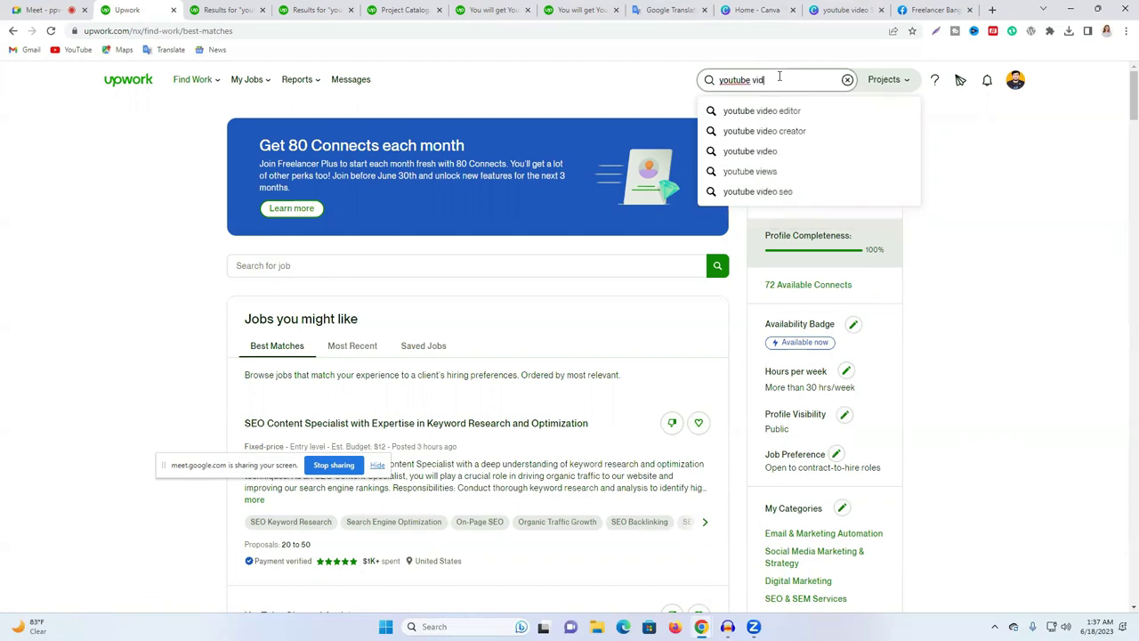
type("eo")
left_click(820, 156)
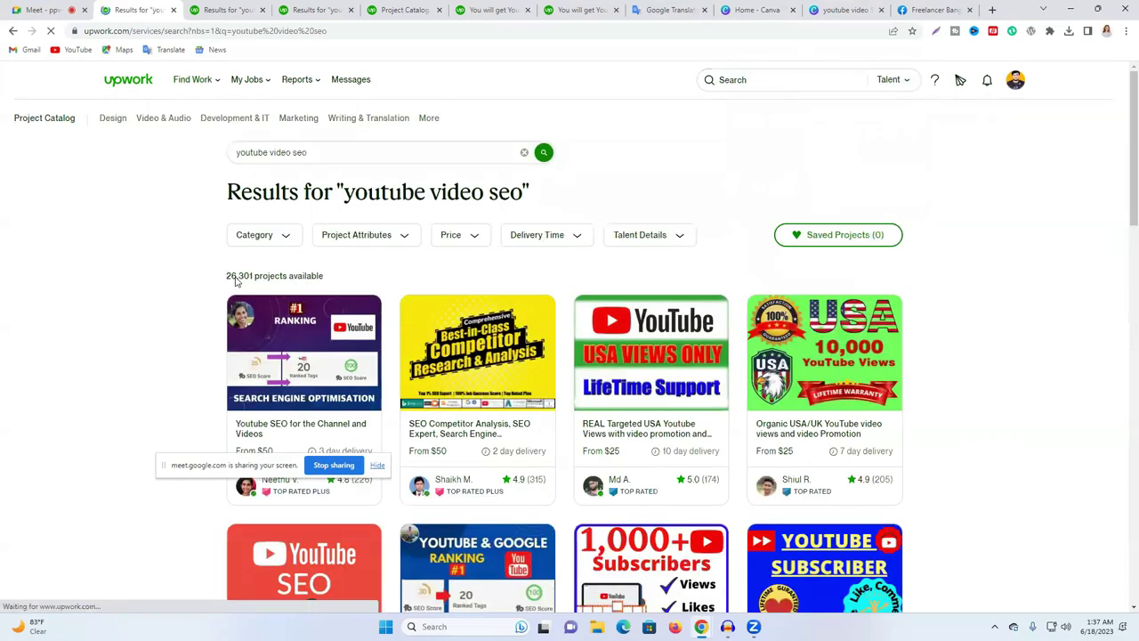
Step: Review the 26,301 projects available count and the results heading
triple_click(228, 279)
left_click(190, 291)
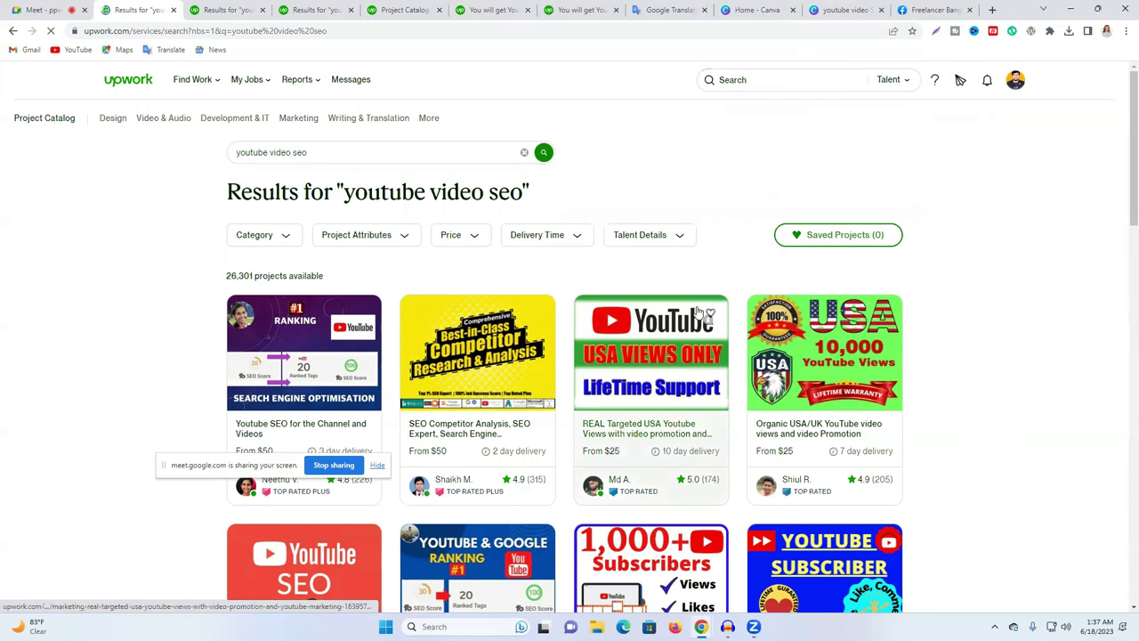
scroll(602, 259, "down", 1)
scroll(345, 194, "up", 1)
left_click_drag(346, 192, 617, 190)
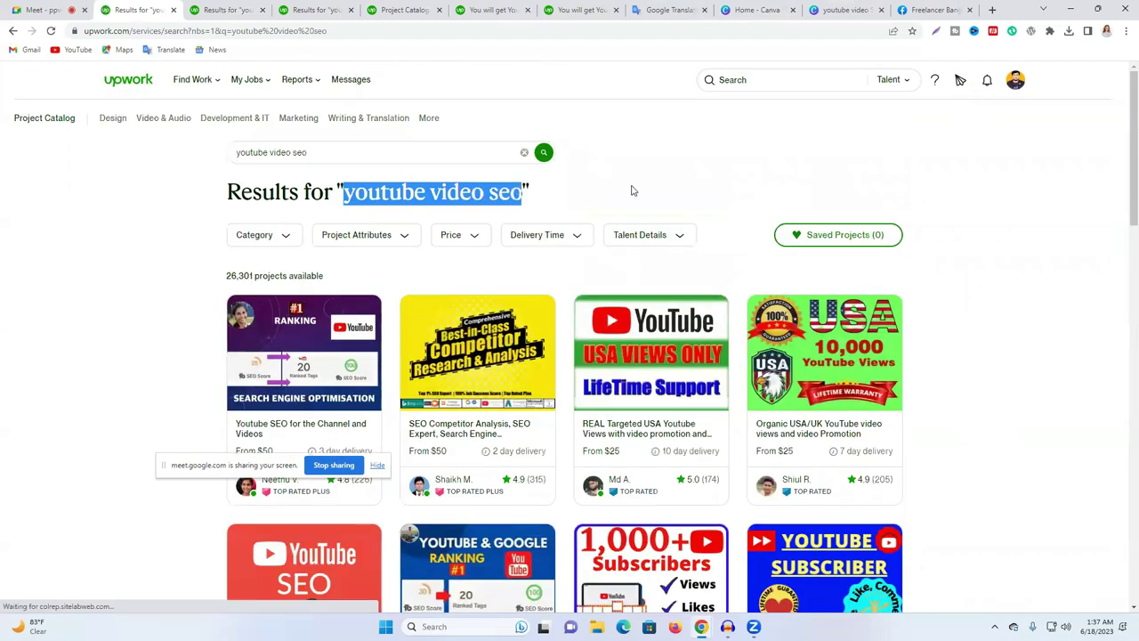
left_click(632, 190)
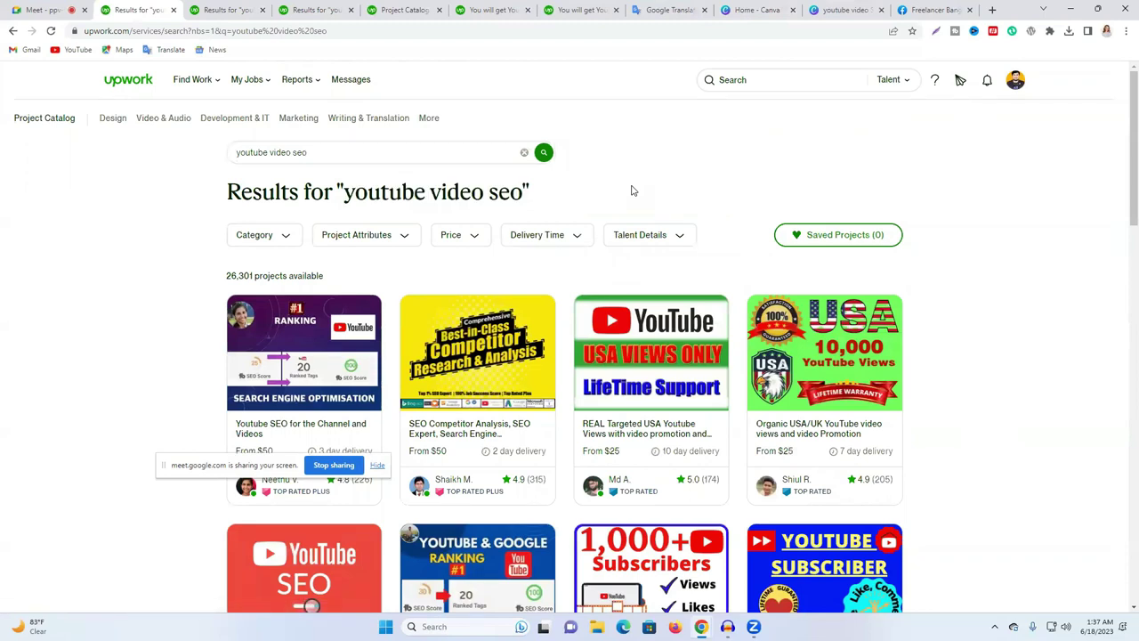
Step: Select and re-examine the youtube video seo search query text
left_click(357, 152)
key("ctrl+a")
left_click(697, 188)
scroll(725, 325, "down", 3)
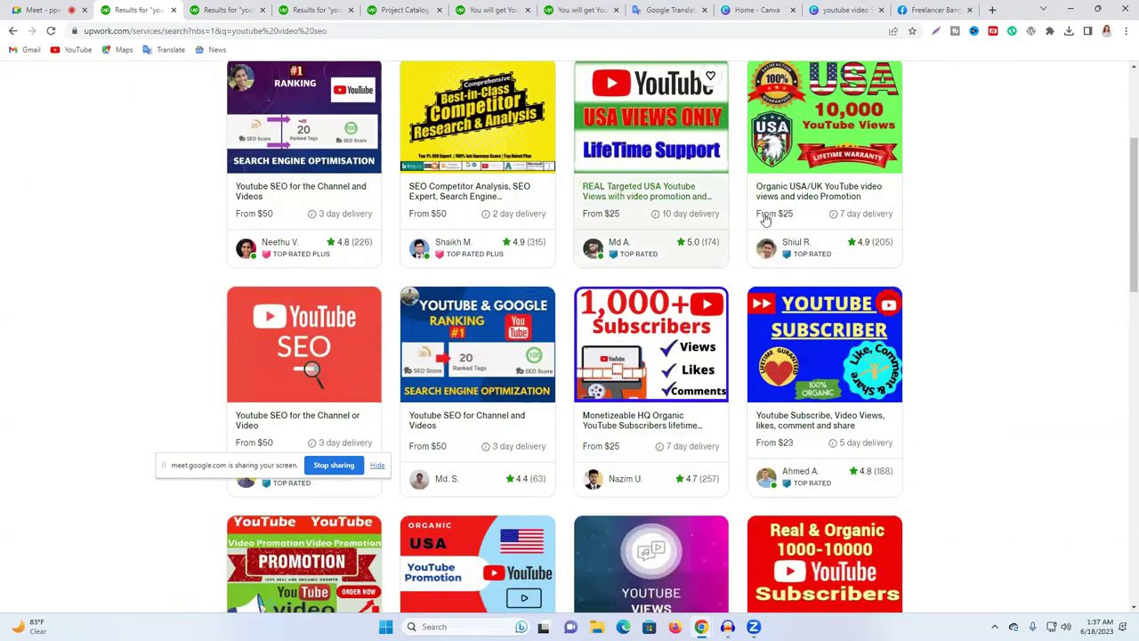
scroll(763, 218, "up", 2)
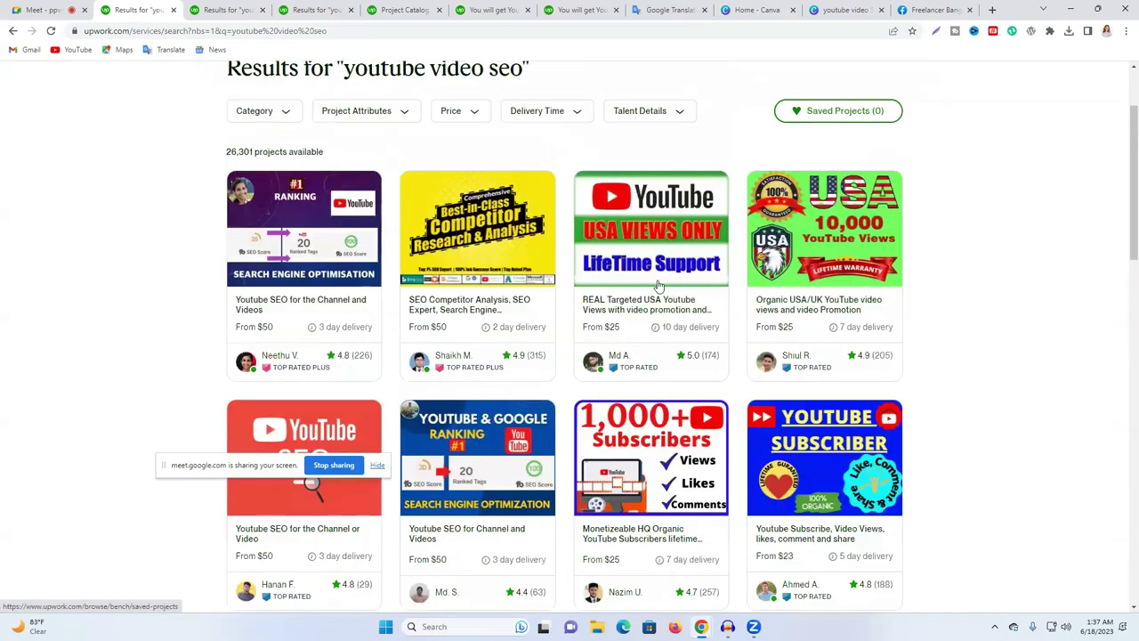
scroll(655, 280, "down", 1)
scroll(410, 222, "up", 2)
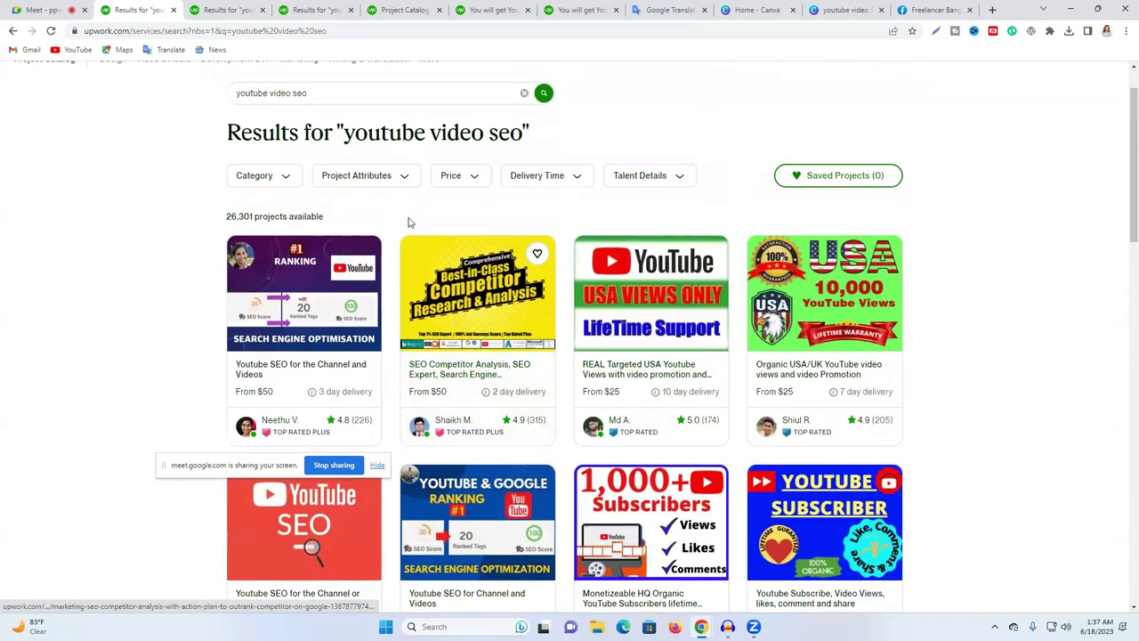
scroll(409, 222, "up", 1)
triple_click(294, 156)
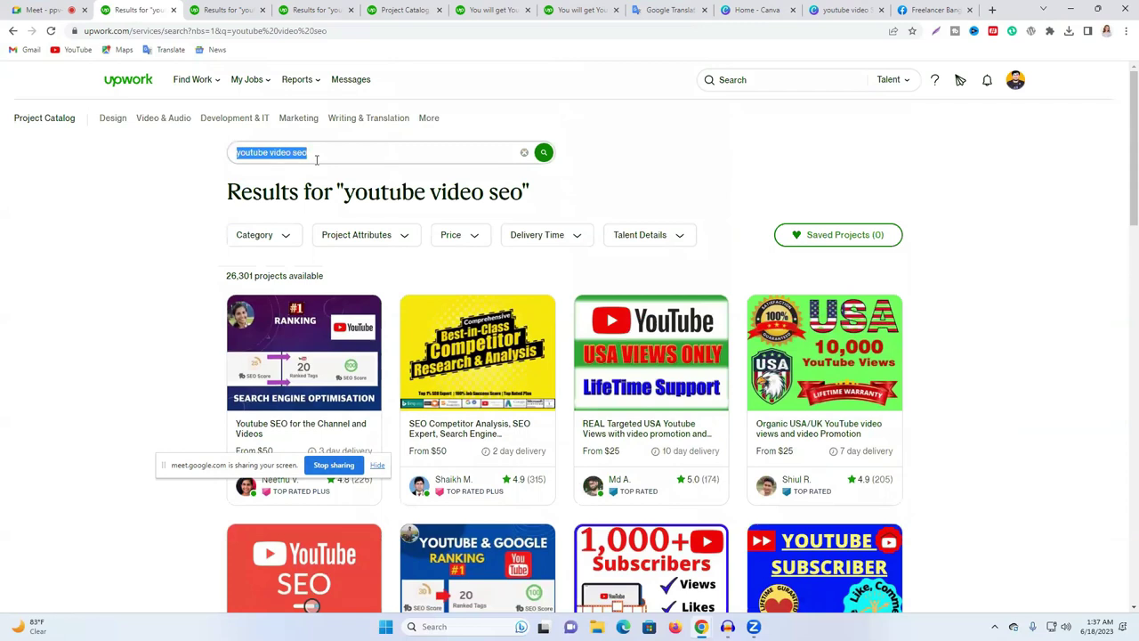
left_click(659, 184)
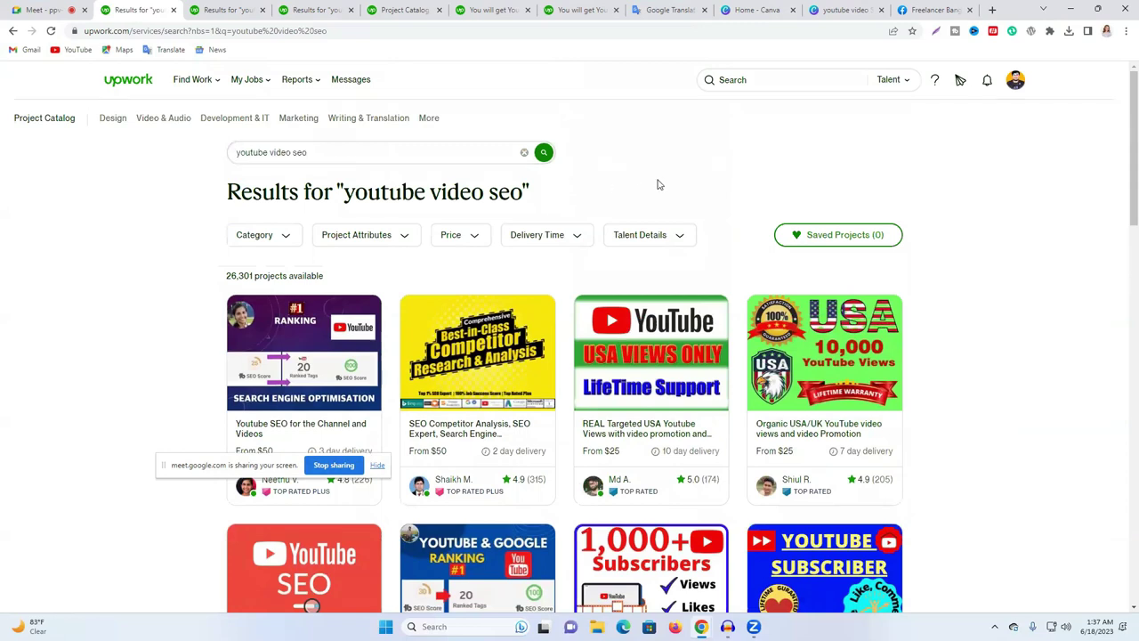
triple_click(357, 158)
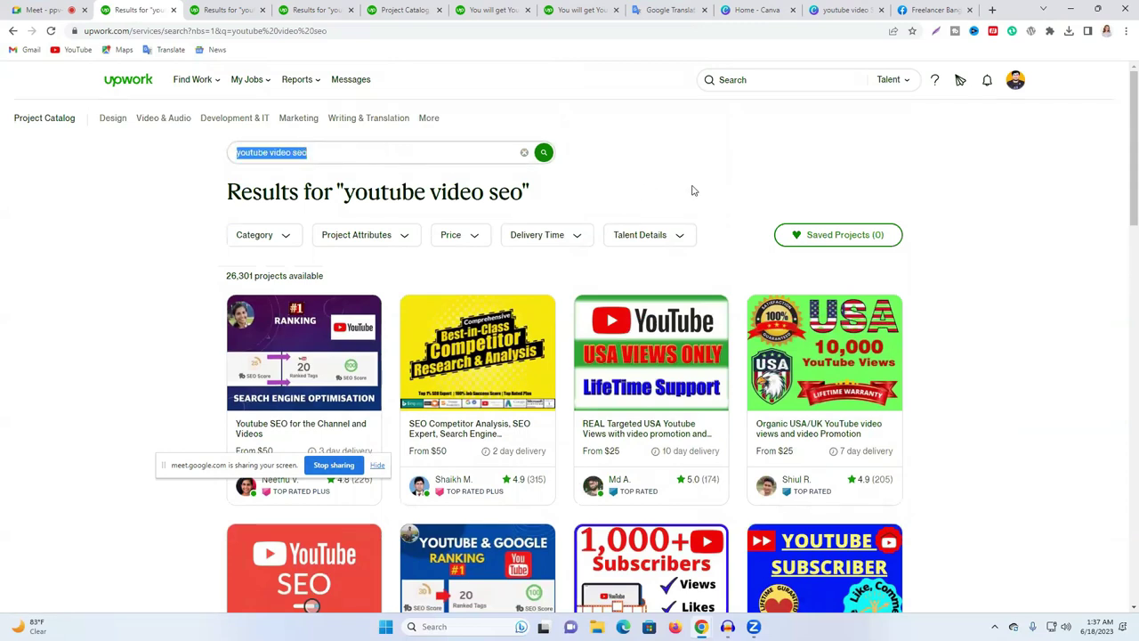
Step: Glance at the youtube seo expert results and a competitor's project, then the overview form
left_click(227, 9)
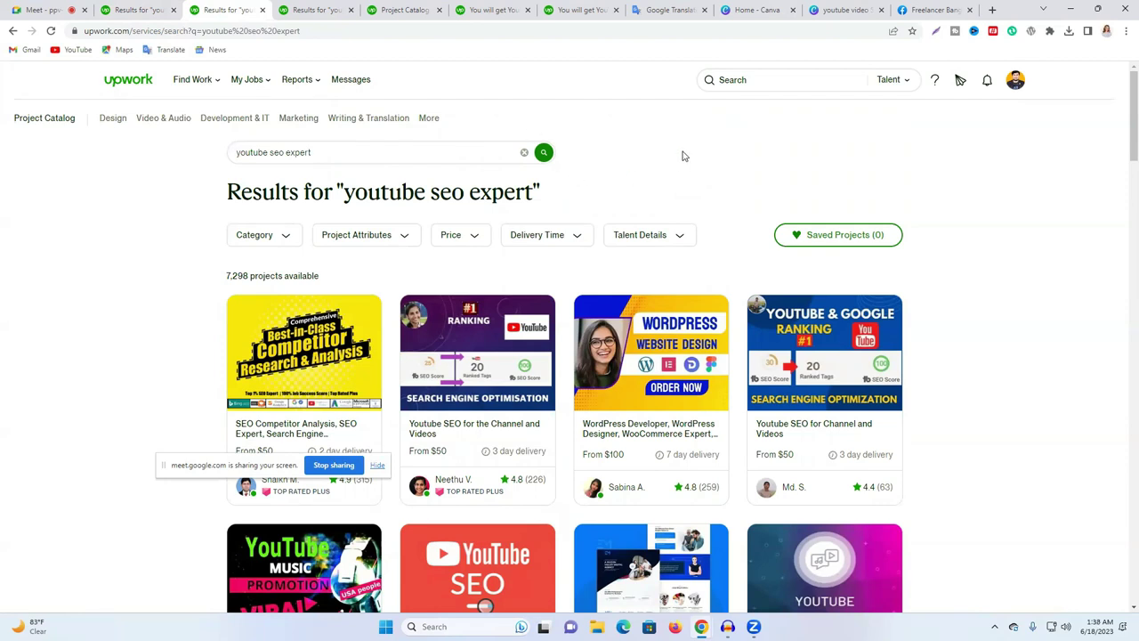
left_click(478, 7)
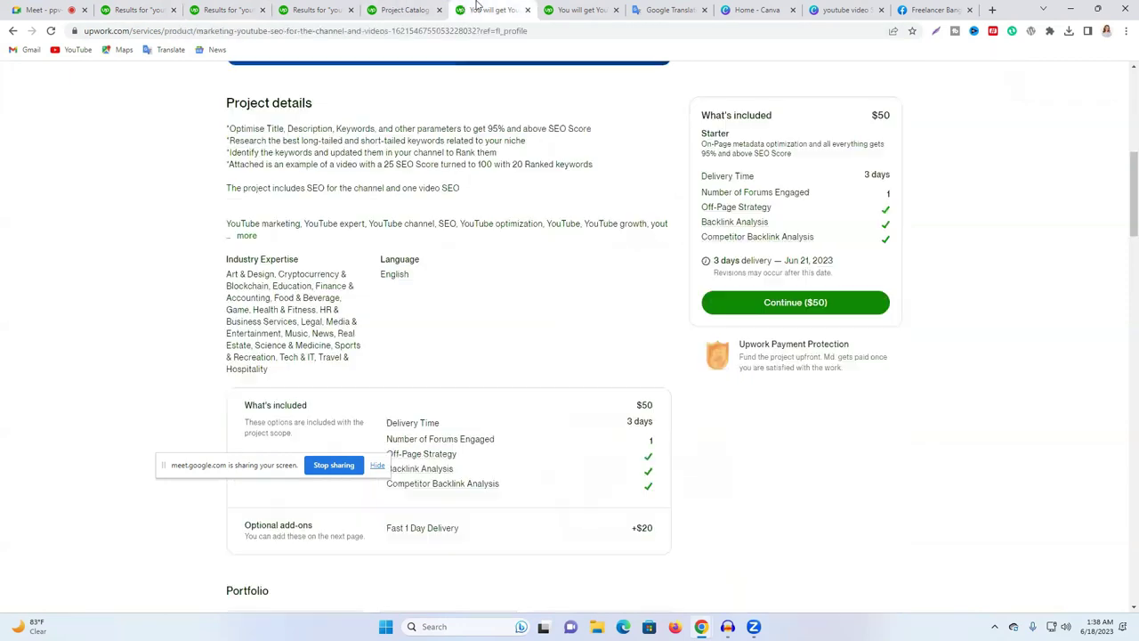
left_click(402, 10)
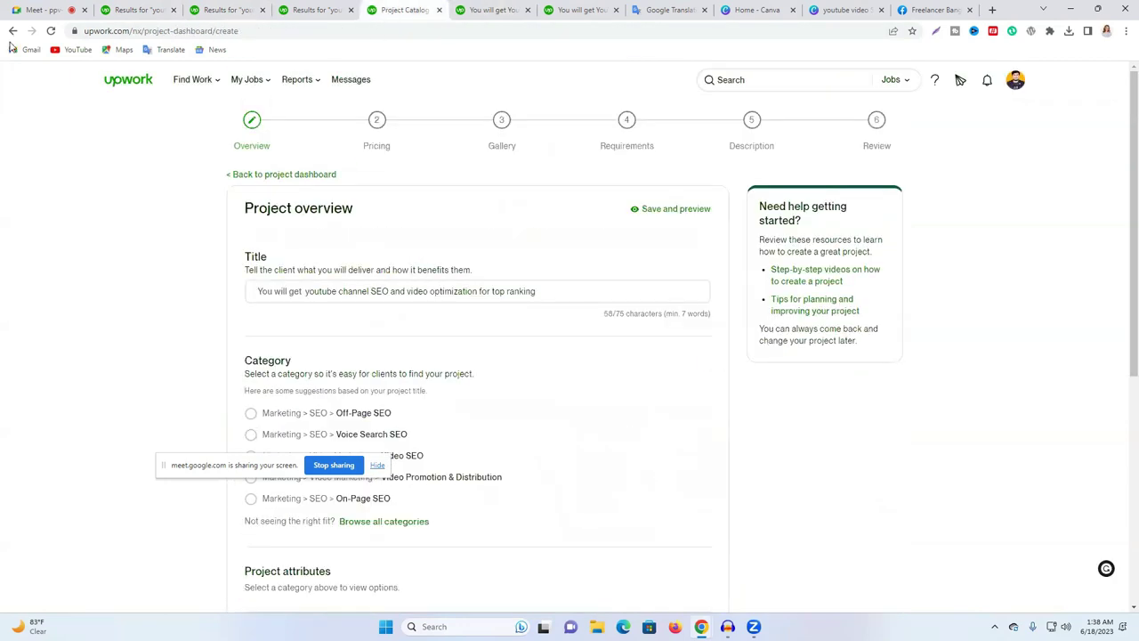
Step: Go back twice, via the 9-project dashboard, to the freelancer profile
left_click(13, 30)
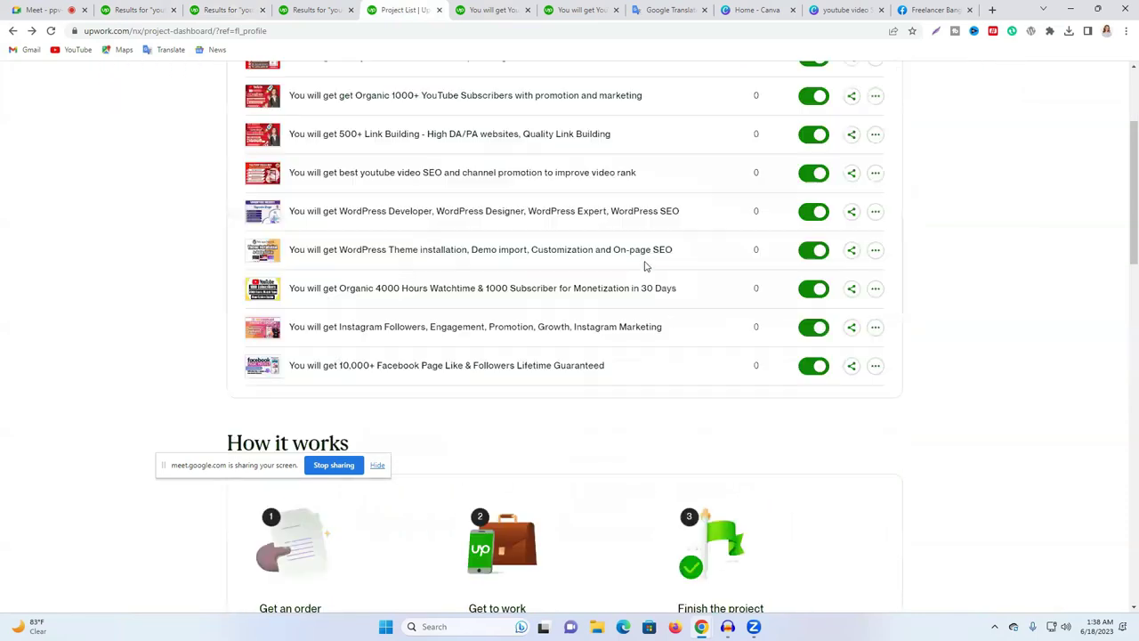
scroll(645, 265, "up", 2)
scroll(432, 288, "down", 2)
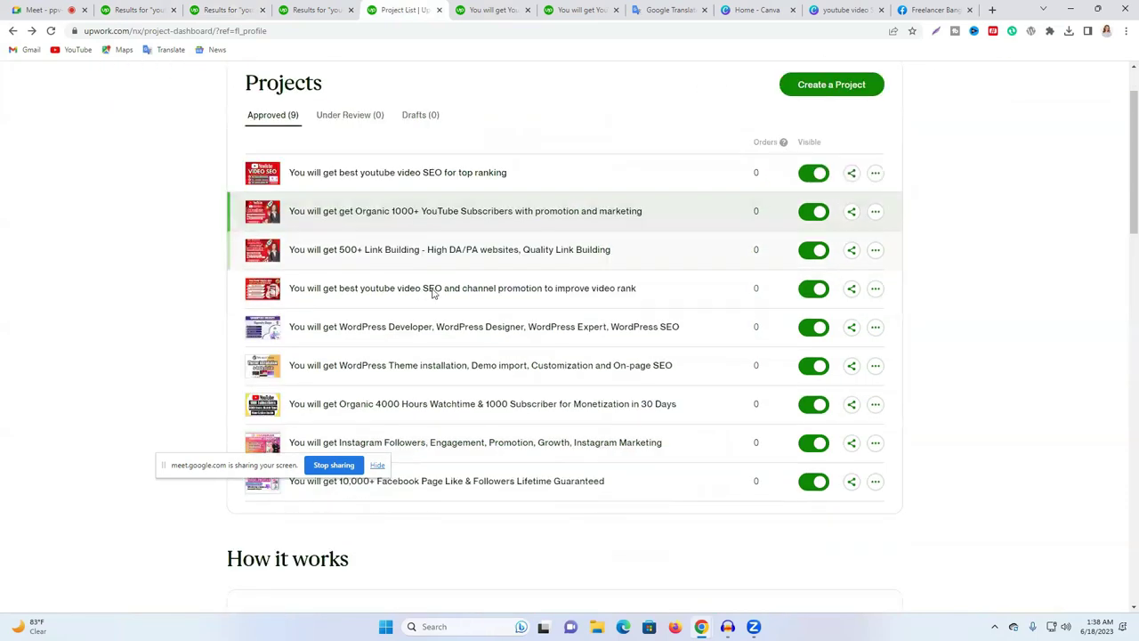
scroll(436, 298, "up", 2)
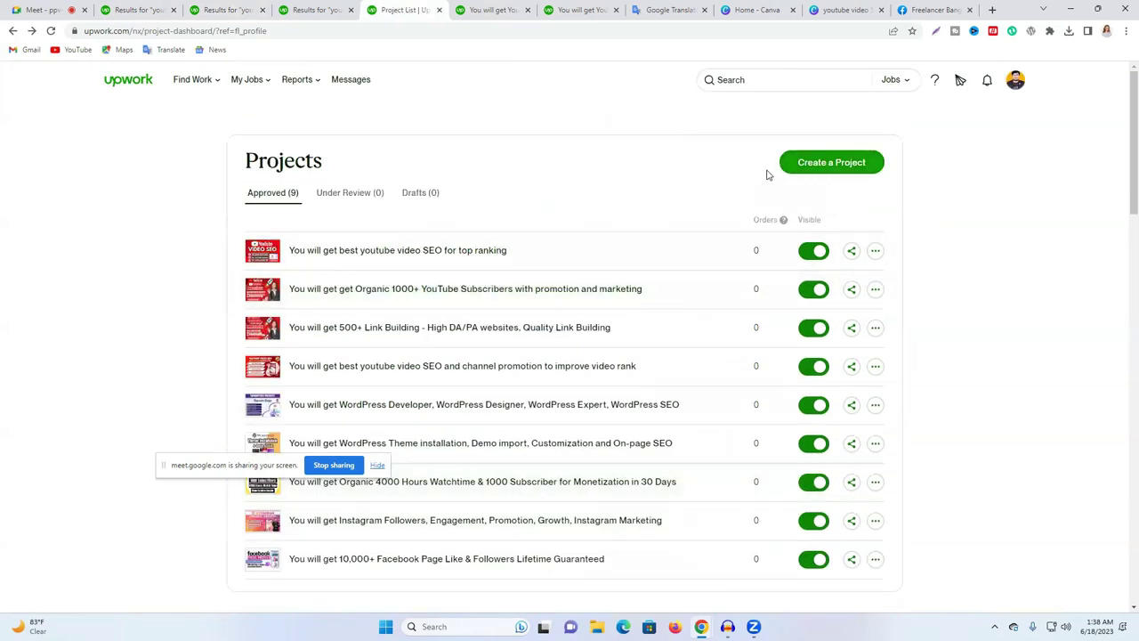
left_click(13, 30)
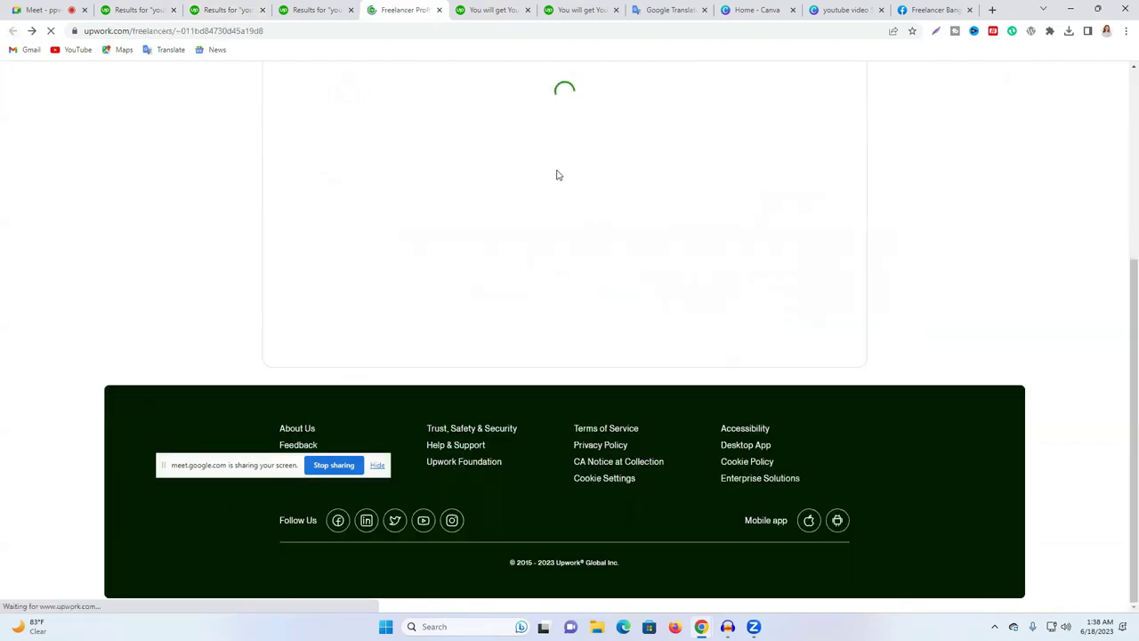
Step: Scroll the profile to Your Project Catalog and choose Manage Projects
scroll(757, 245, "down", 3)
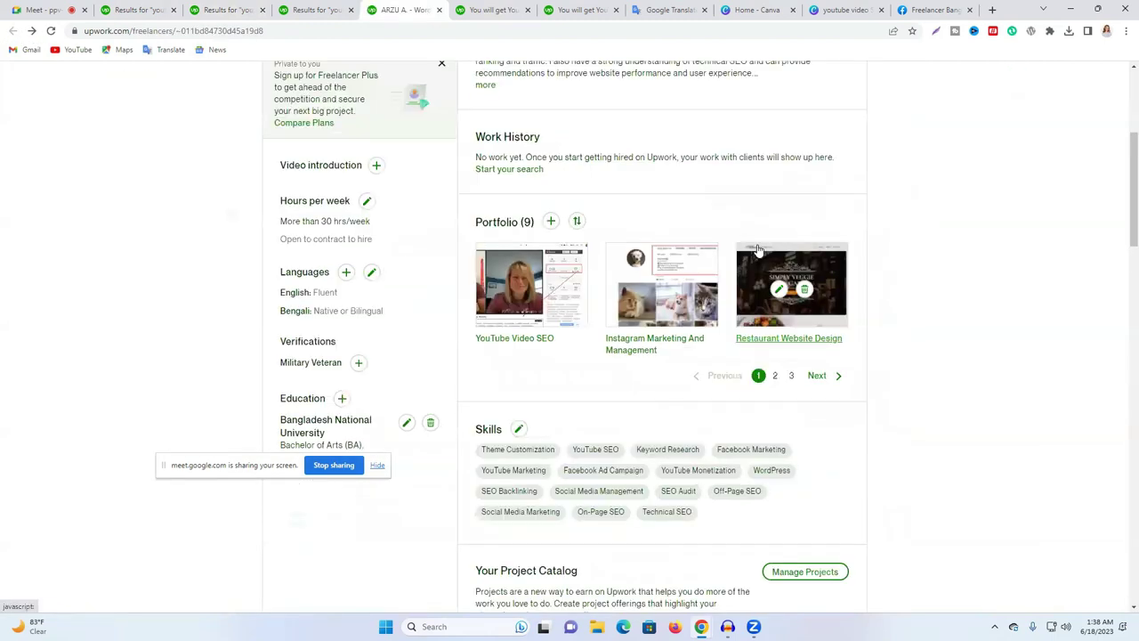
scroll(765, 252, "down", 15)
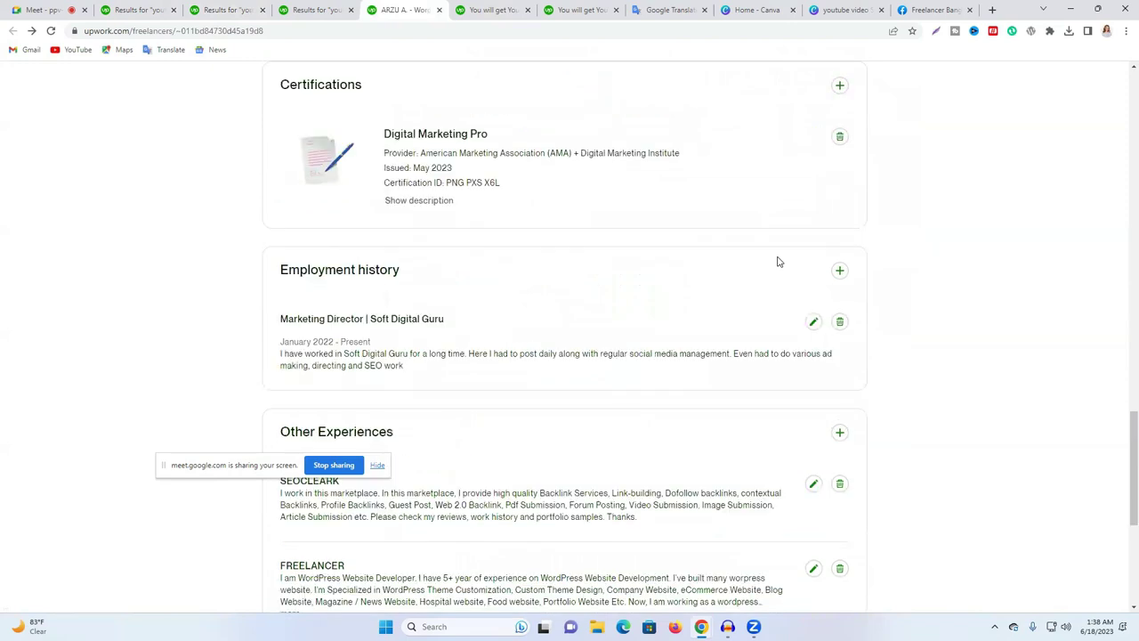
scroll(730, 285, "up", 8)
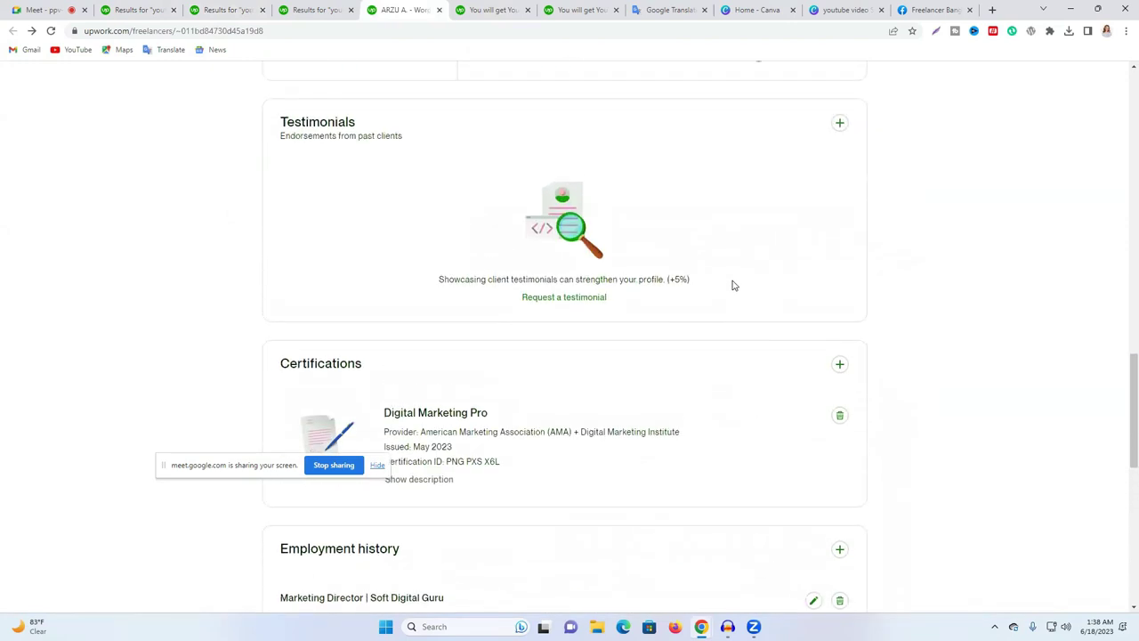
scroll(731, 287, "up", 1)
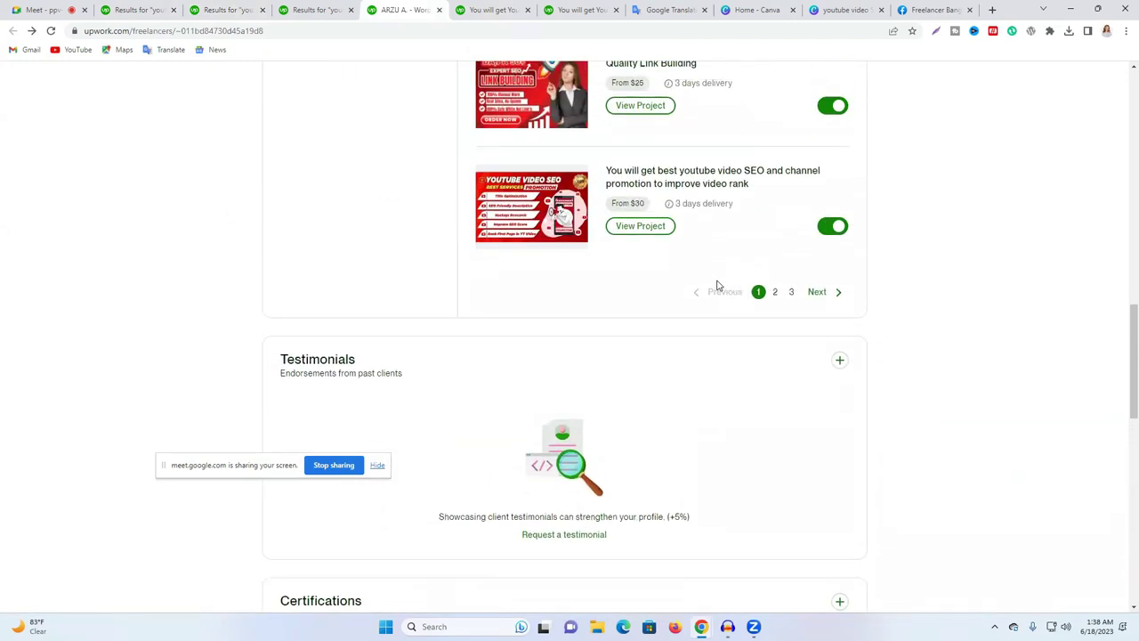
scroll(719, 285, "up", 3)
scroll(719, 284, "up", 1)
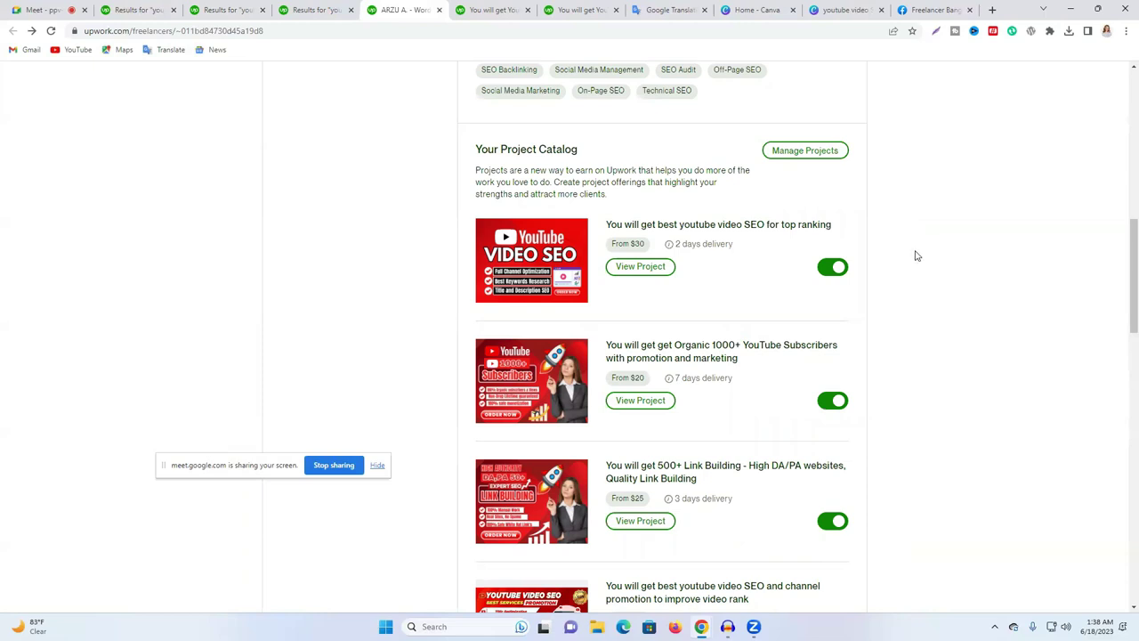
scroll(917, 256, "up", 1)
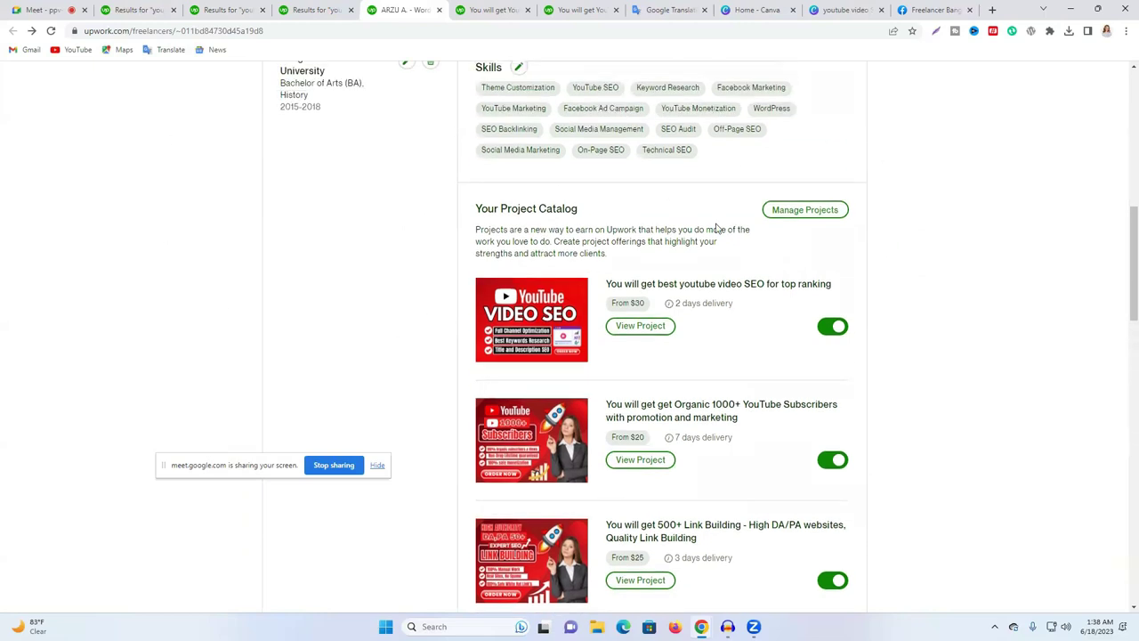
left_click(793, 216)
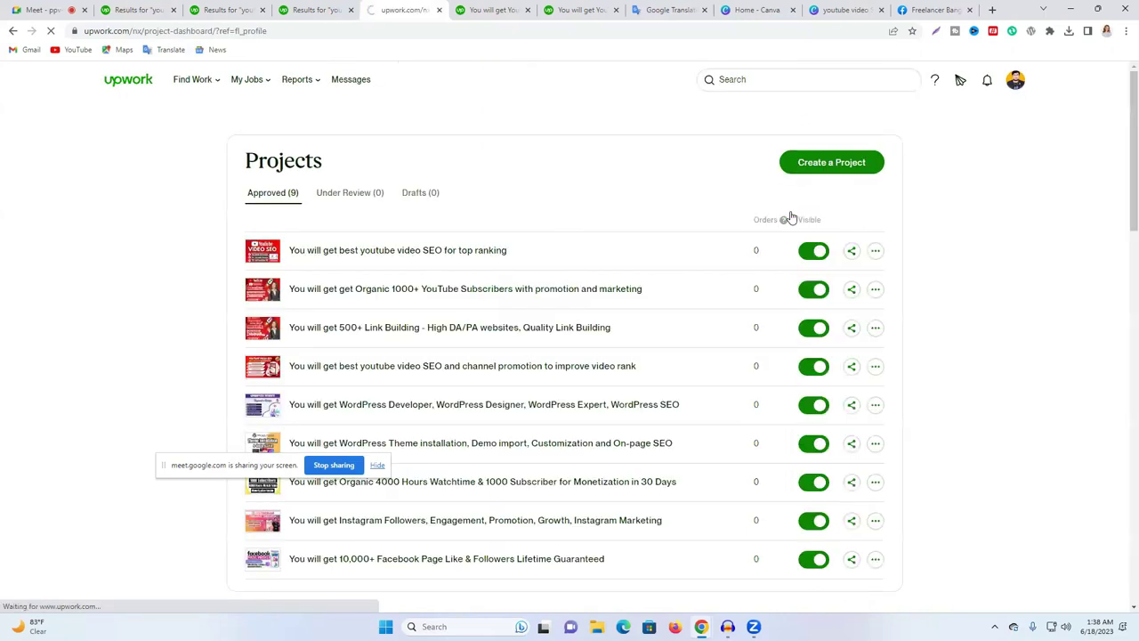
Step: Create a new project, focus its Title field, and view the Bengali description translation
left_click(820, 172)
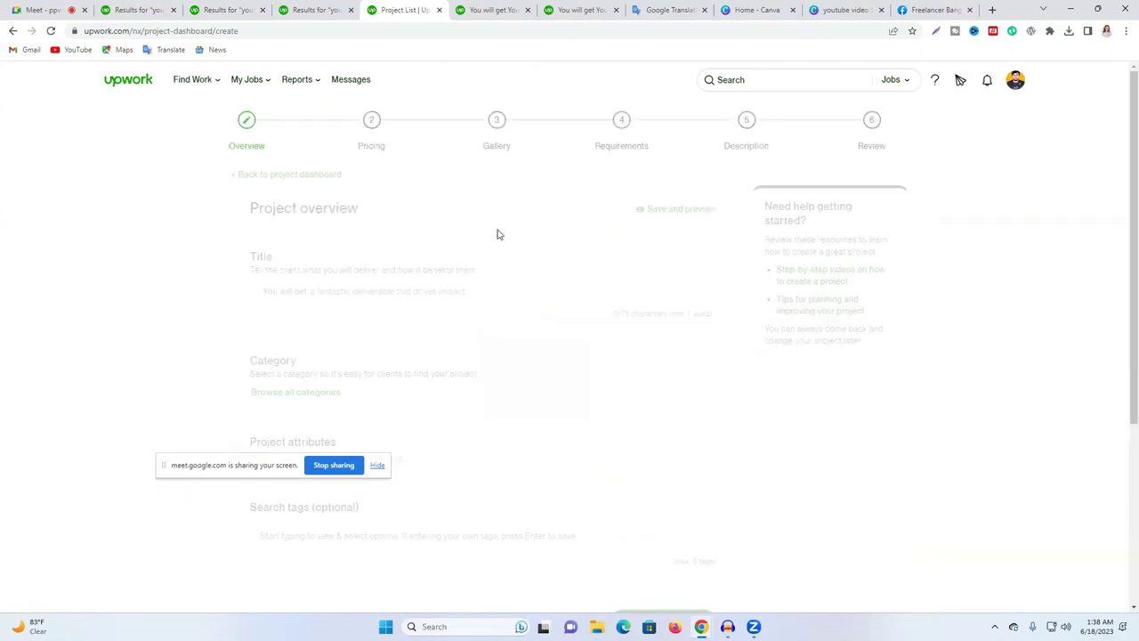
scroll(570, 256, "down", 1)
left_click(493, 231)
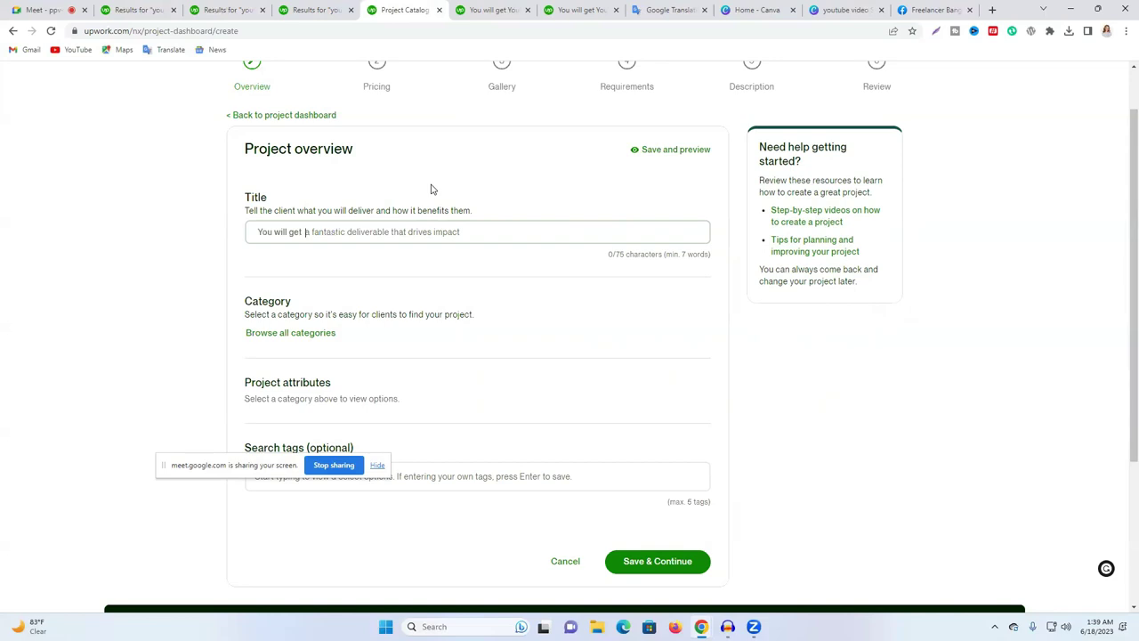
left_click(302, 231)
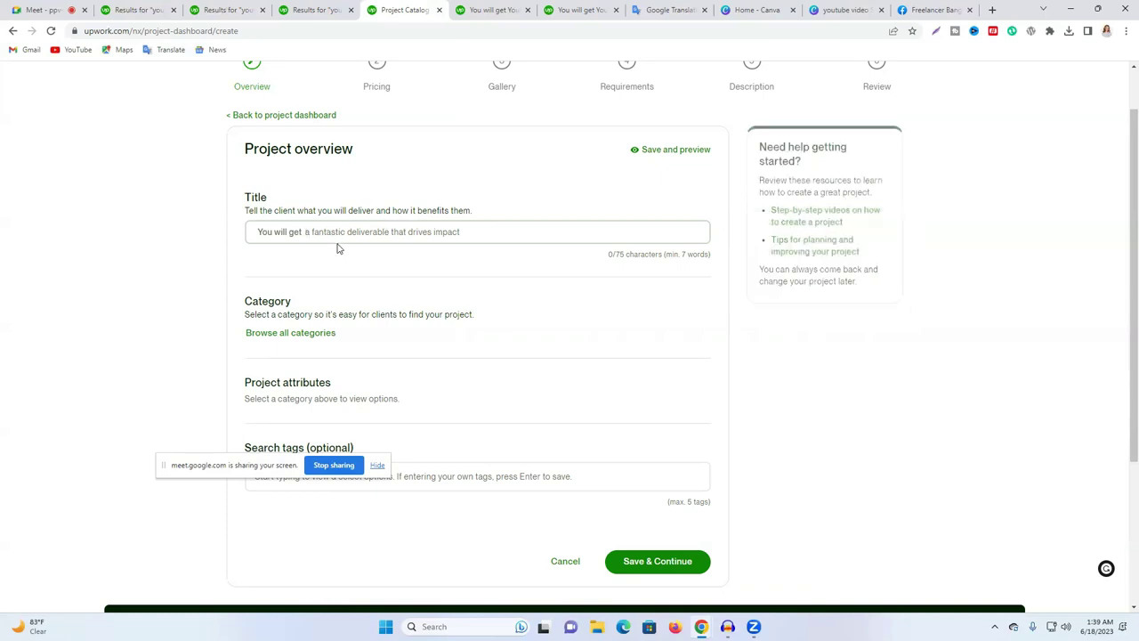
left_click(672, 8)
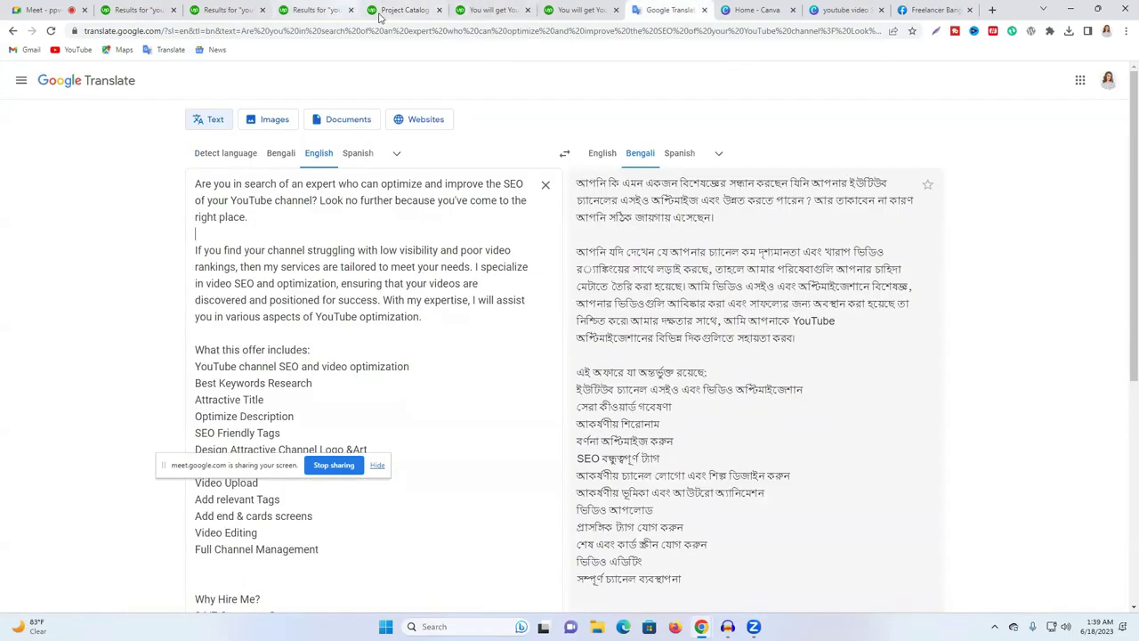
left_click(319, 9)
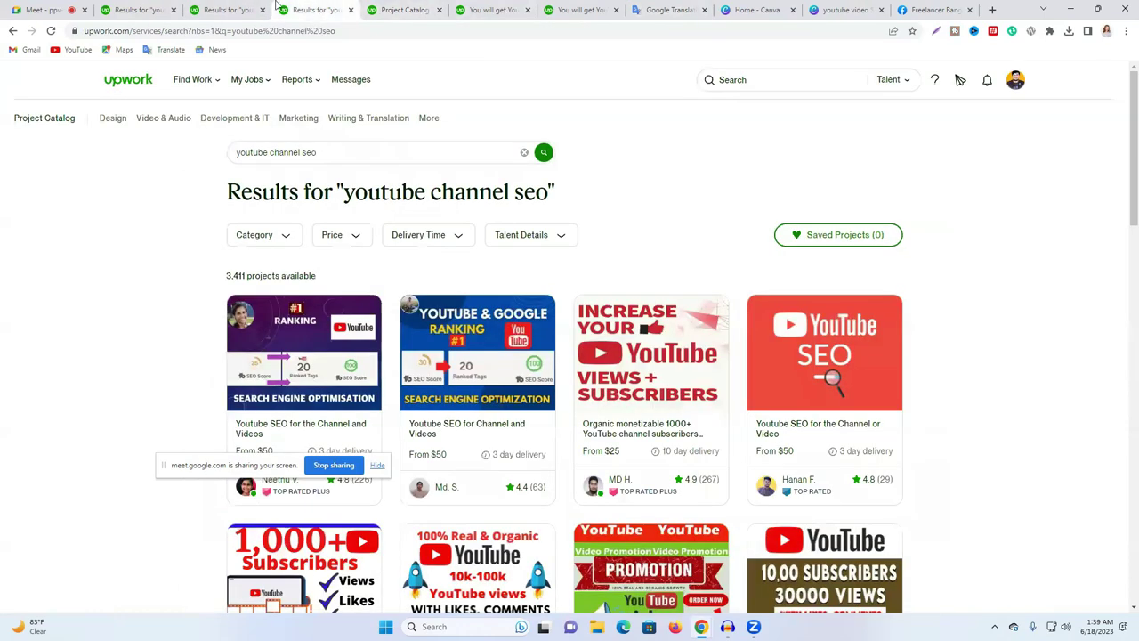
left_click(417, 8)
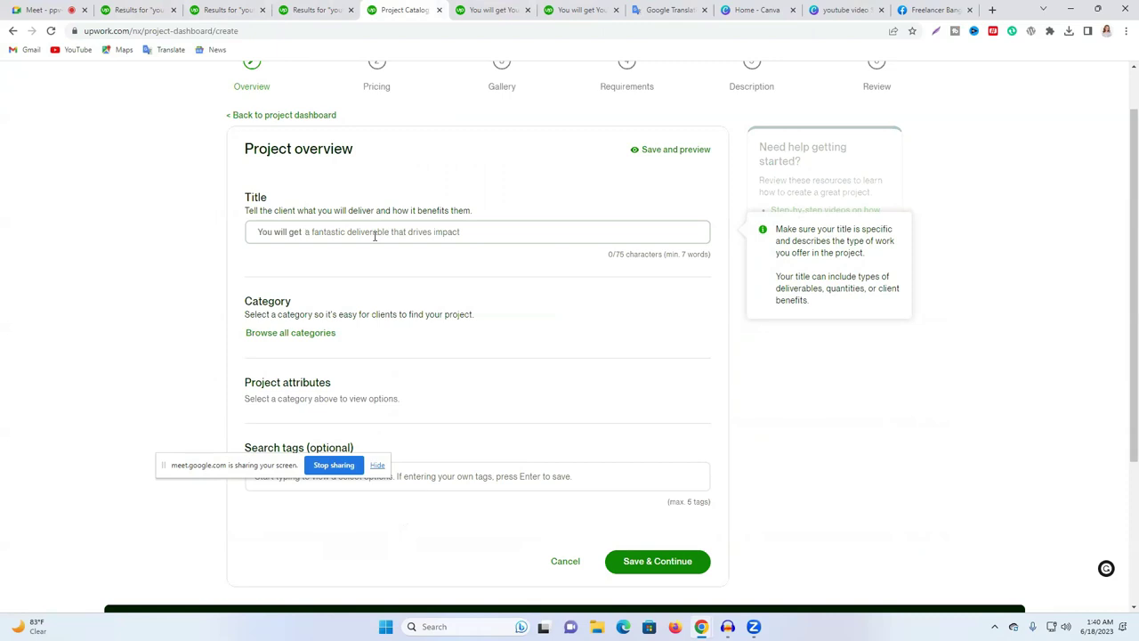
Step: Type 'Youtube Channel SEO And Video Optimization for top ranking on Search result' as the title
type("Youtube Channel")
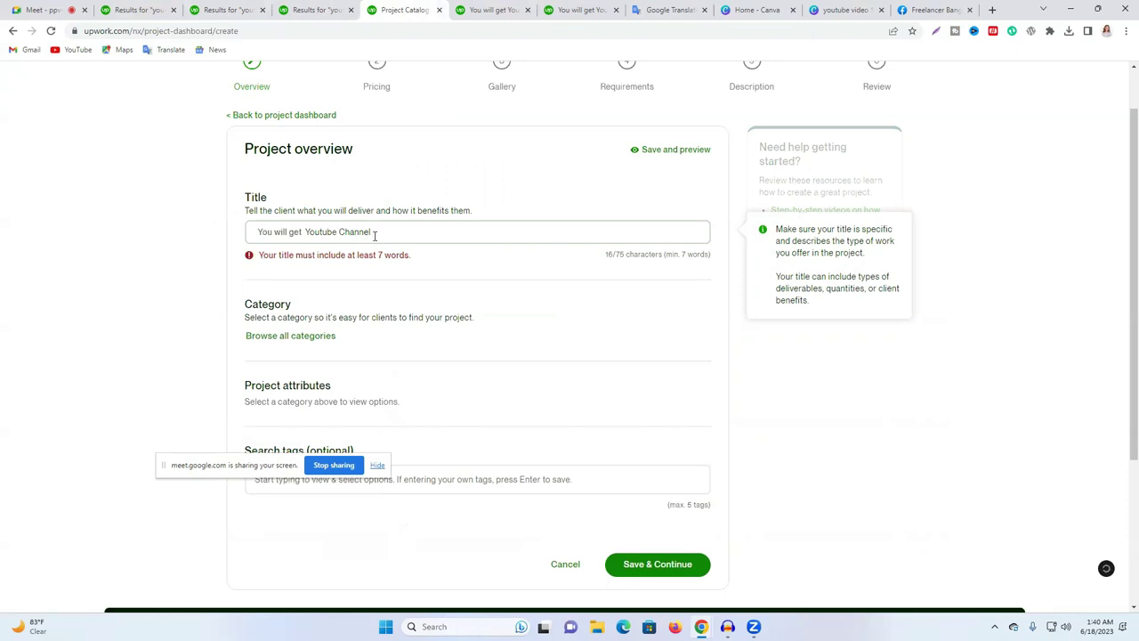
type("SE")
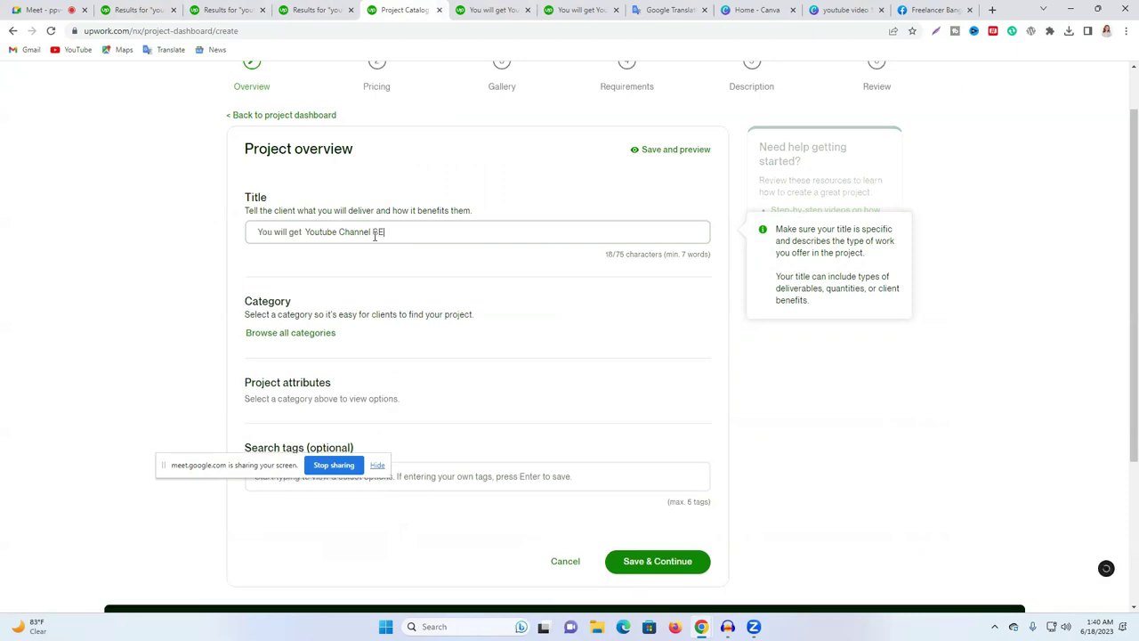
type("O AND")
key("BackSpace")
key("BackSpace")
key("BackSpace")
type("nd")
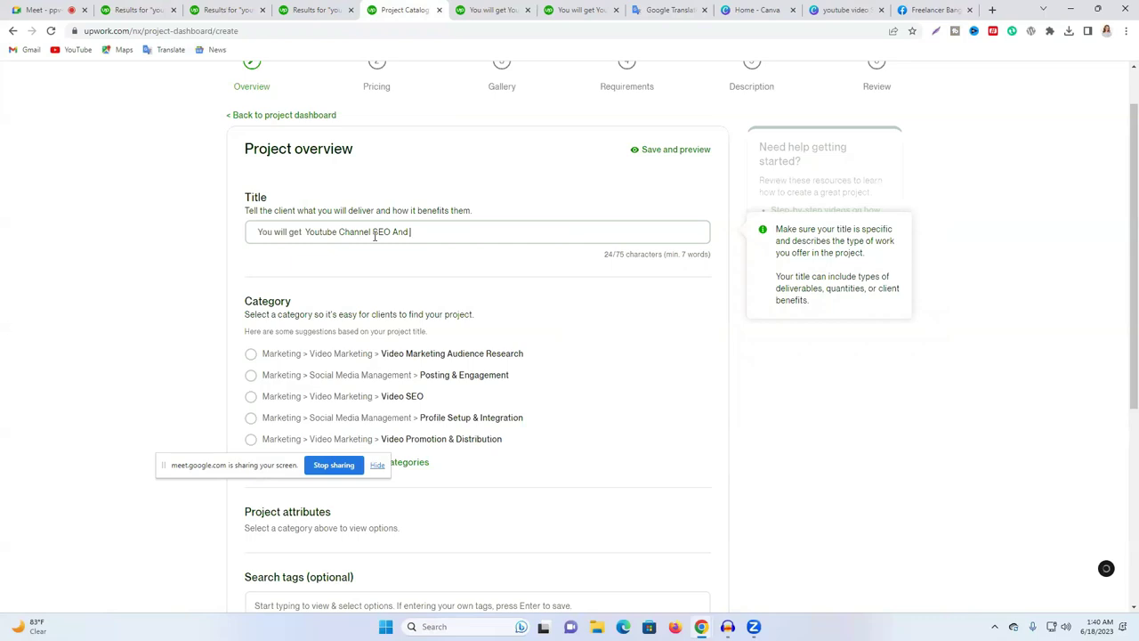
type(" Video")
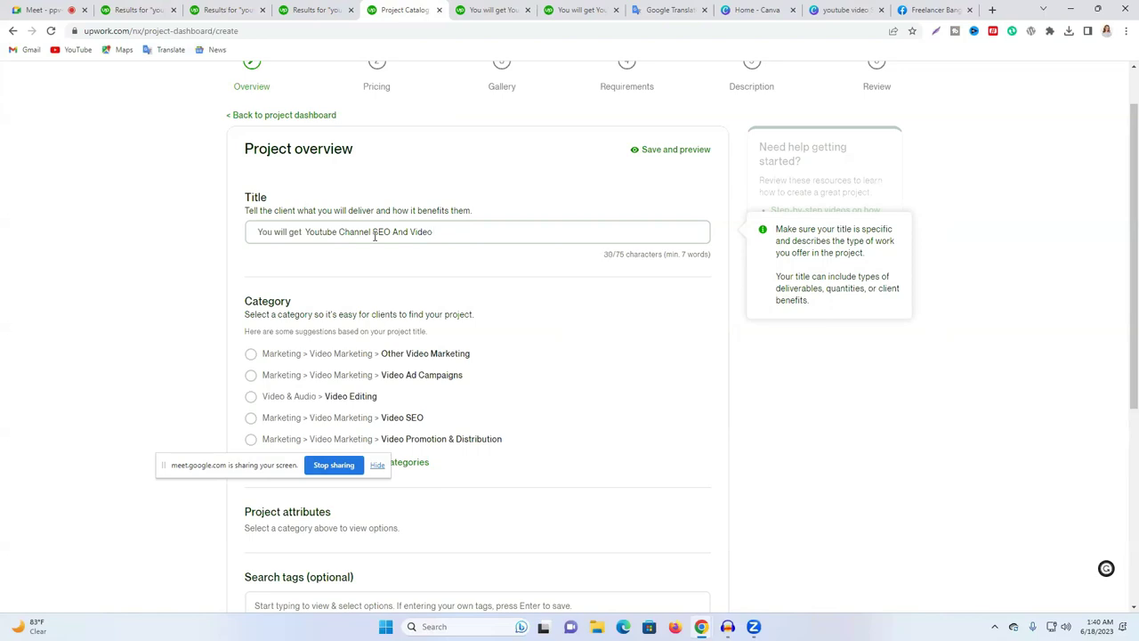
type(" Opti")
type("mi")
type("iza")
type("tion")
type("for ")
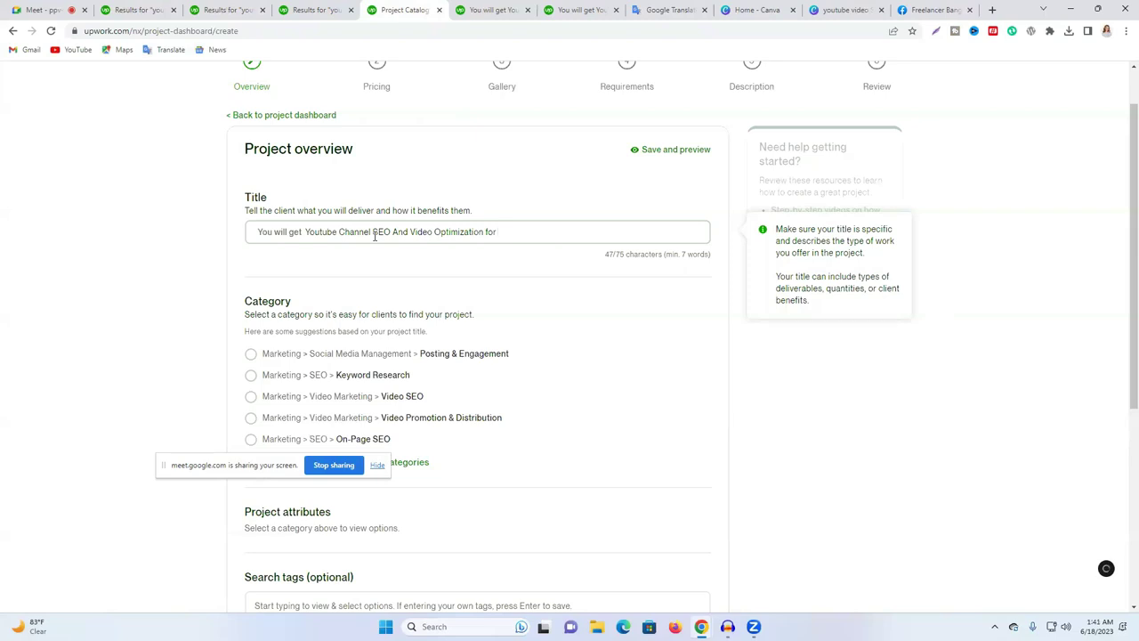
type("to")
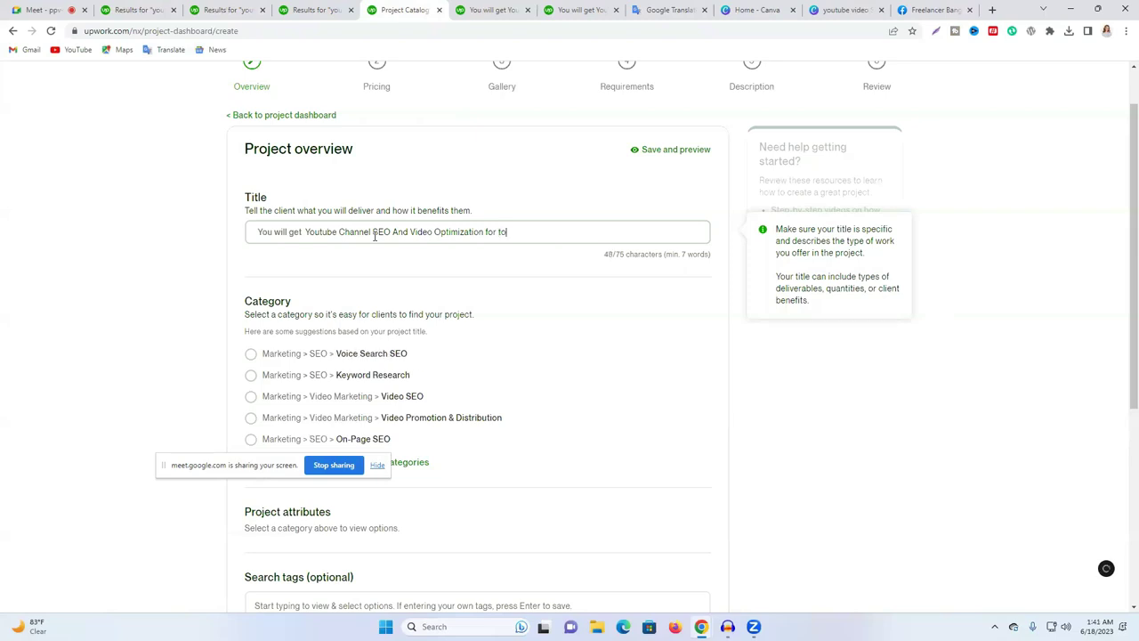
type("p ranking")
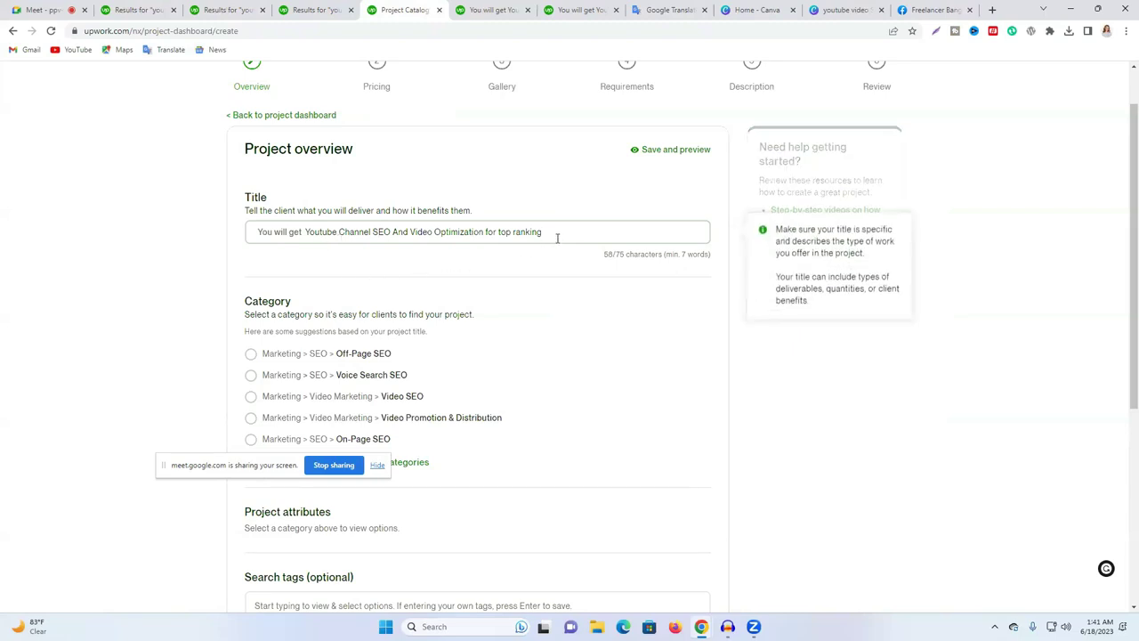
type("on ")
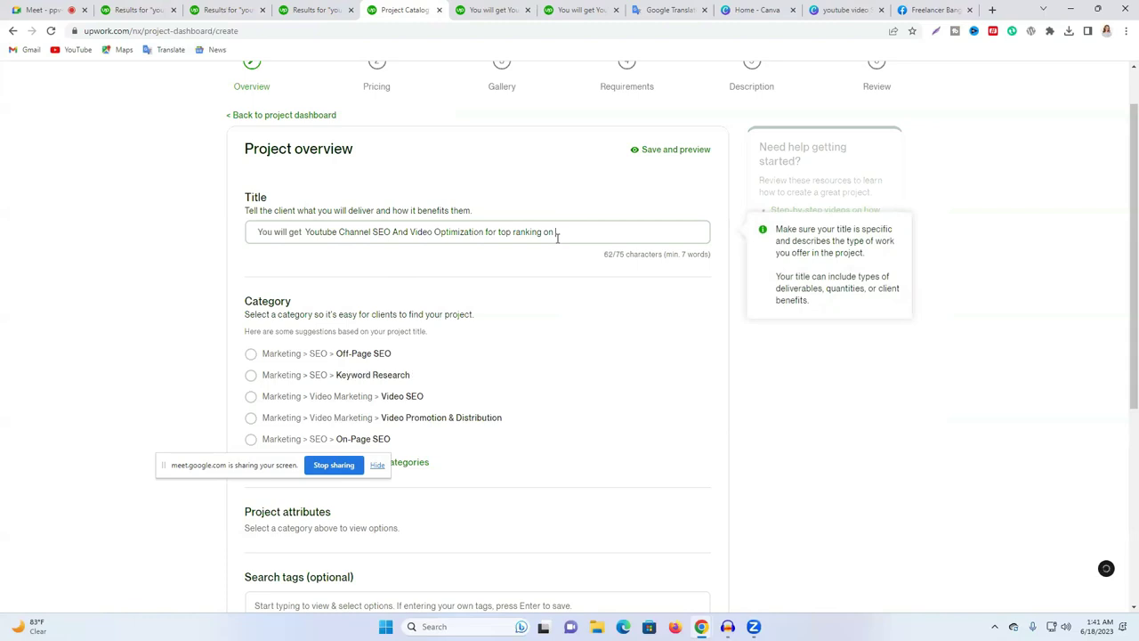
type("Search result")
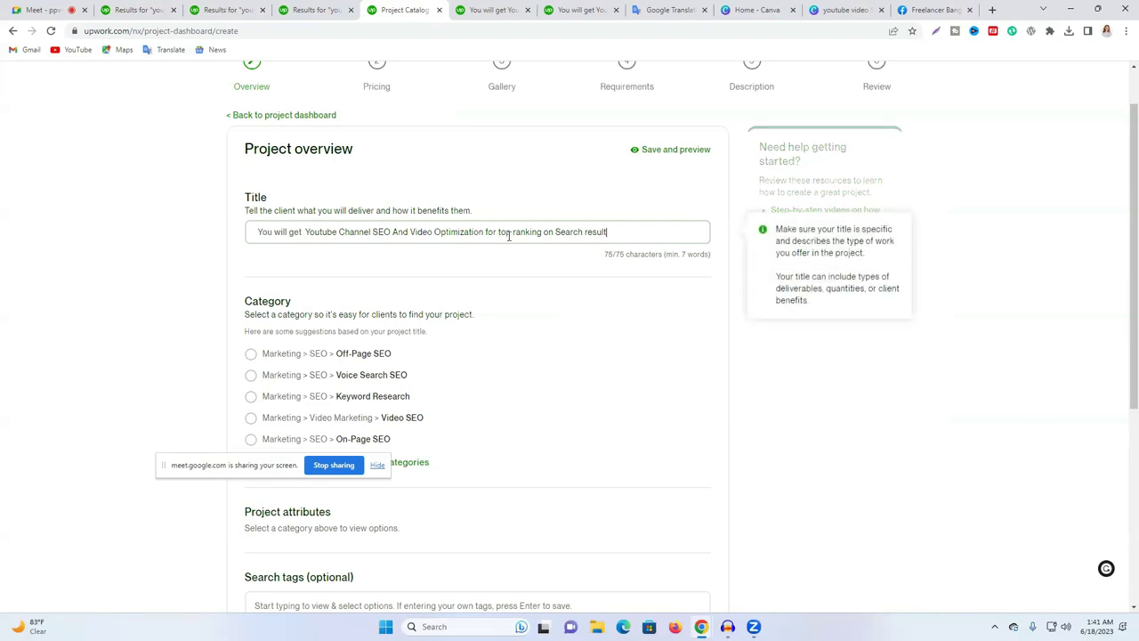
Step: Copy the project title into Google Translate in a new tab, prefixed with 'You will get'
triple_click(591, 233)
right_click(591, 233)
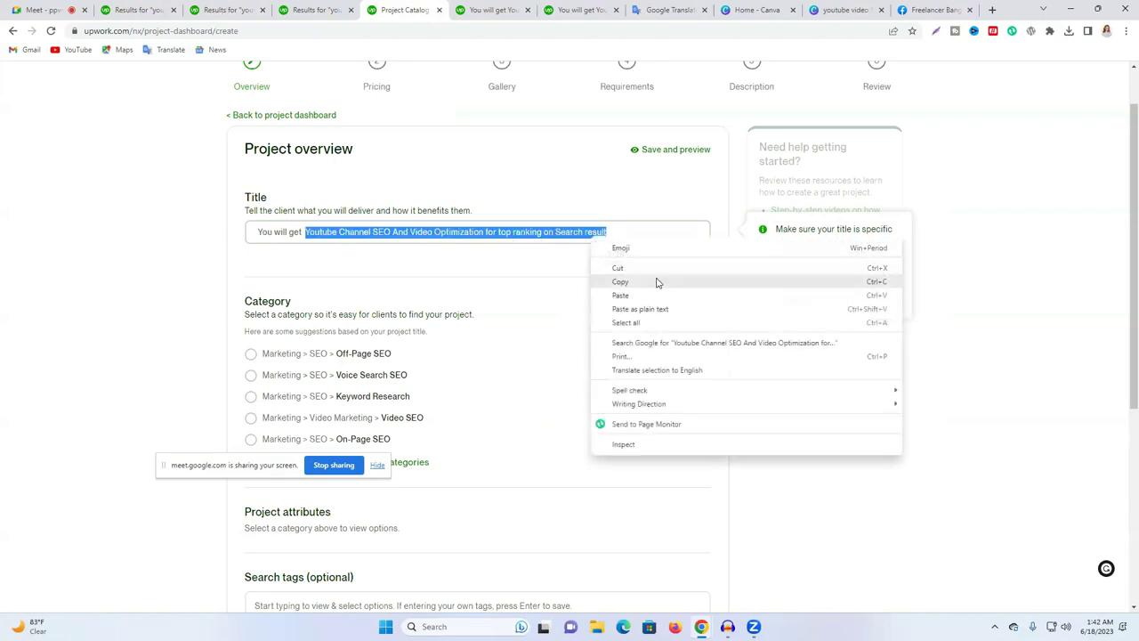
left_click(657, 282)
left_click(841, 10)
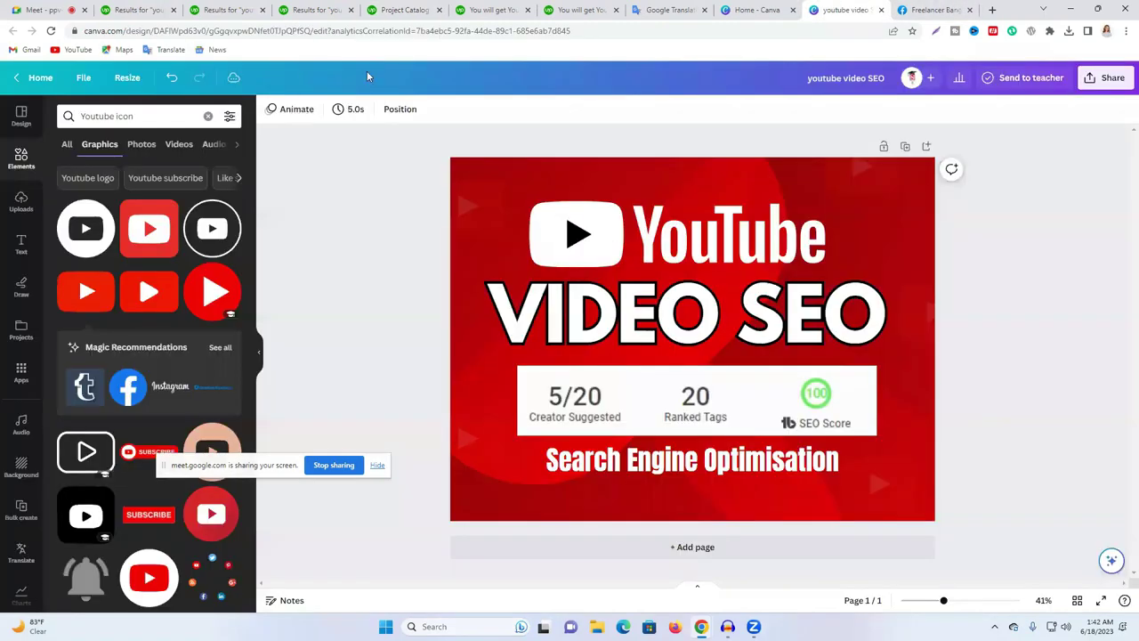
left_click(994, 11)
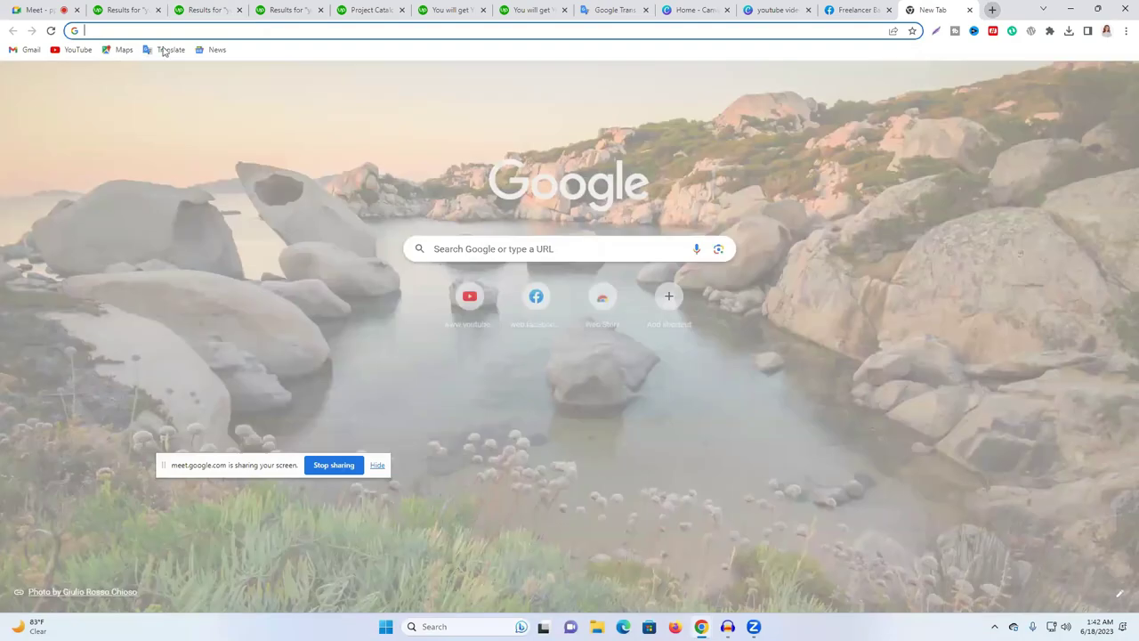
left_click(166, 49)
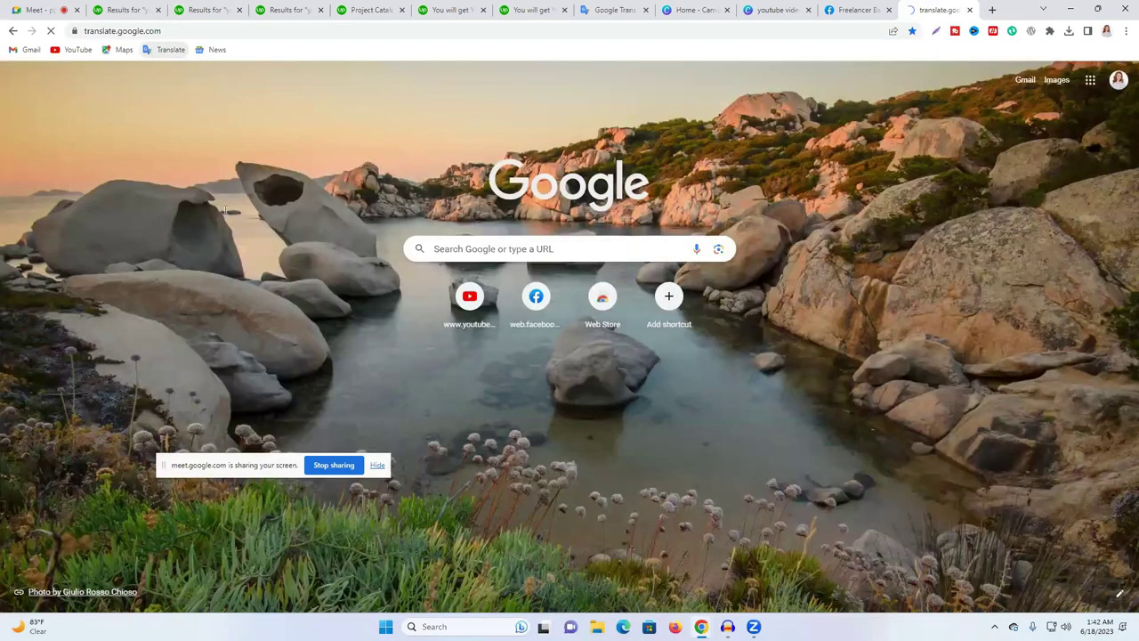
key("ctrl+v")
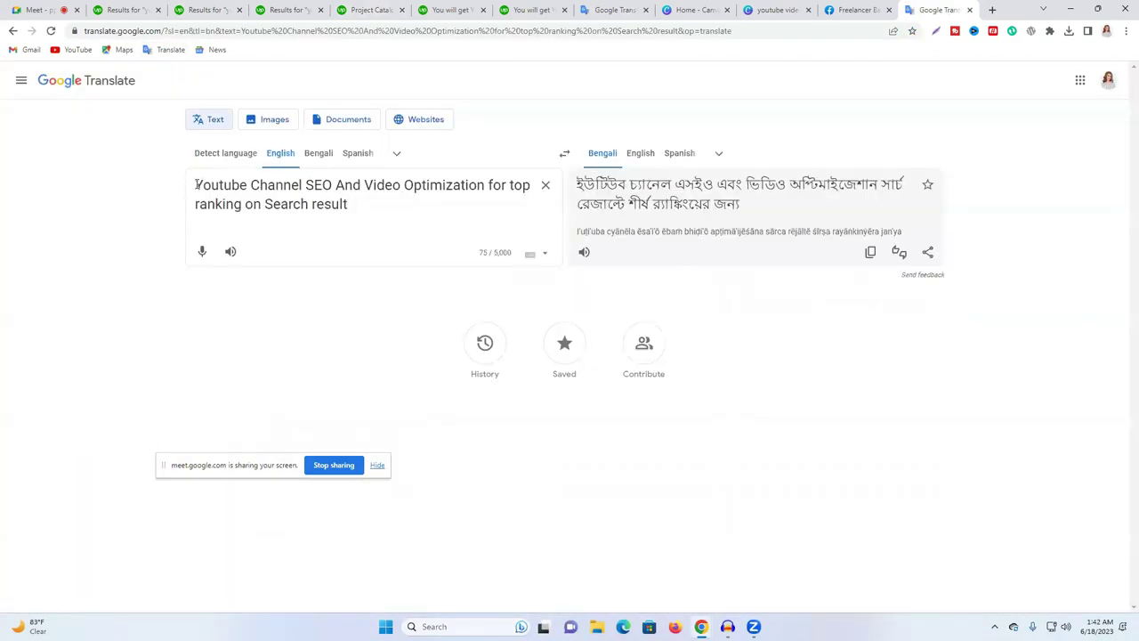
left_click(197, 186)
type("You will ")
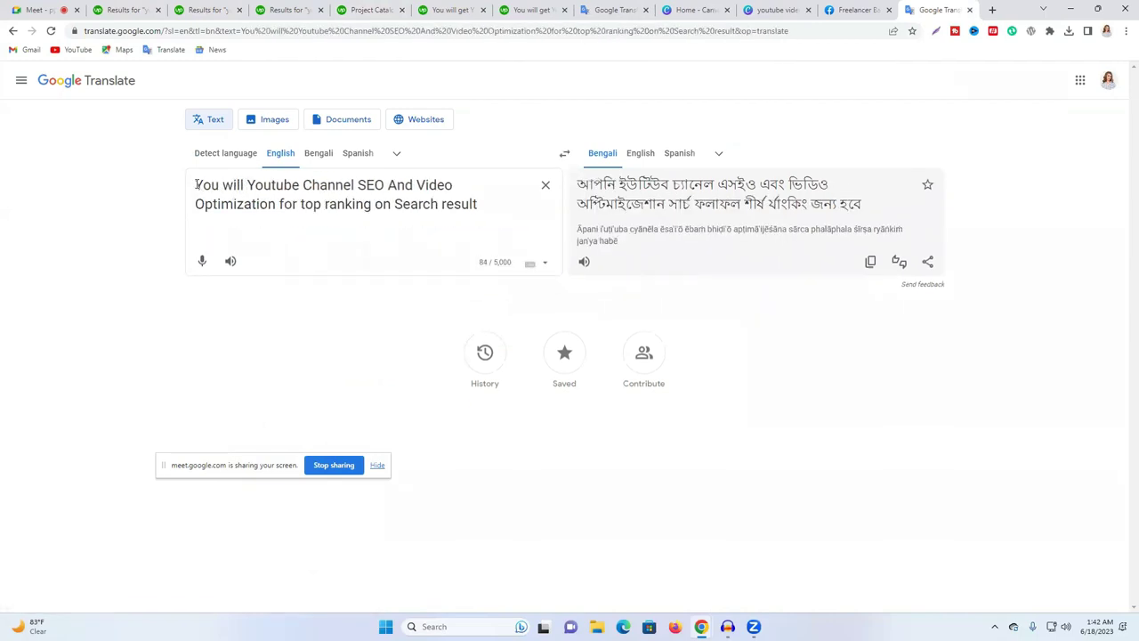
type("get")
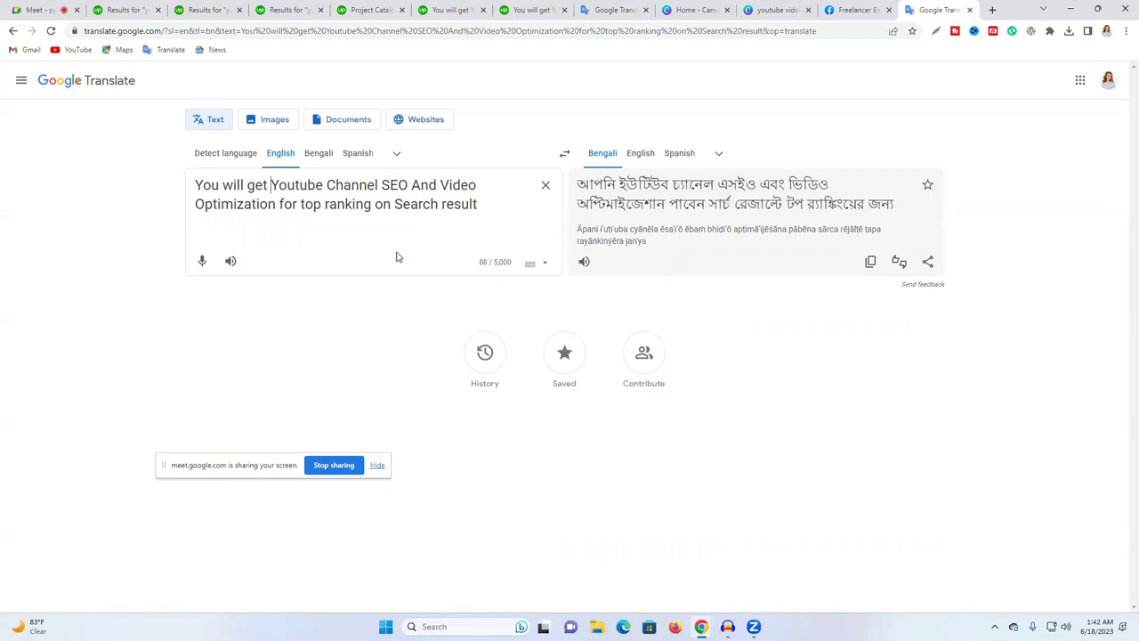
Step: Delete 'on Search result' from the translation source, then return to the project form
left_click_drag(331, 204, 418, 218)
left_click(198, 8)
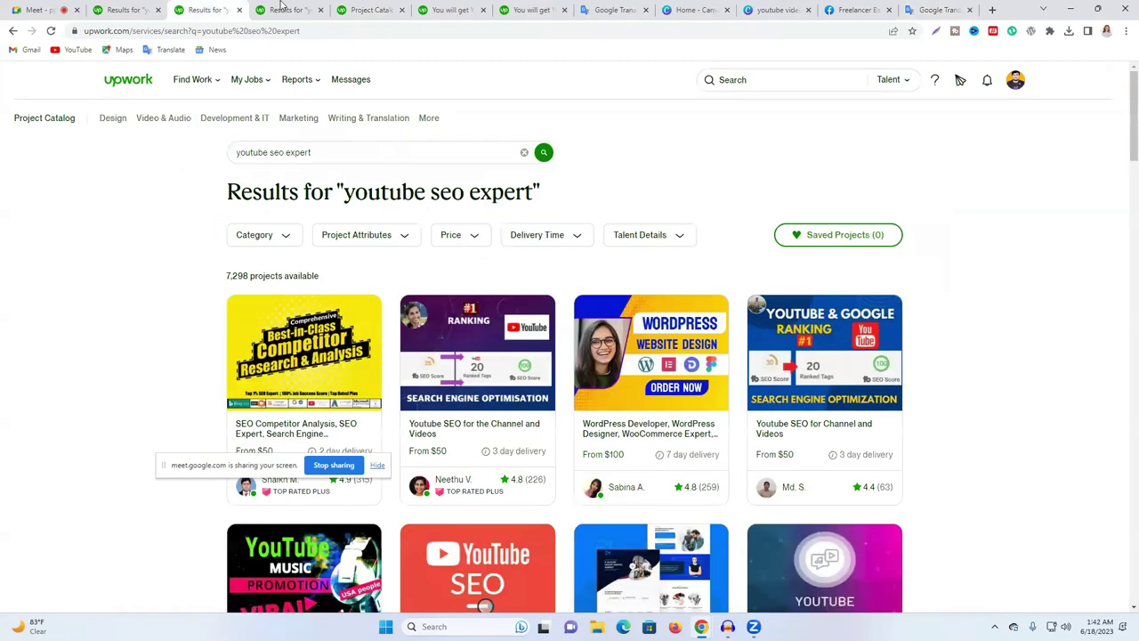
left_click(283, 9)
left_click(917, 8)
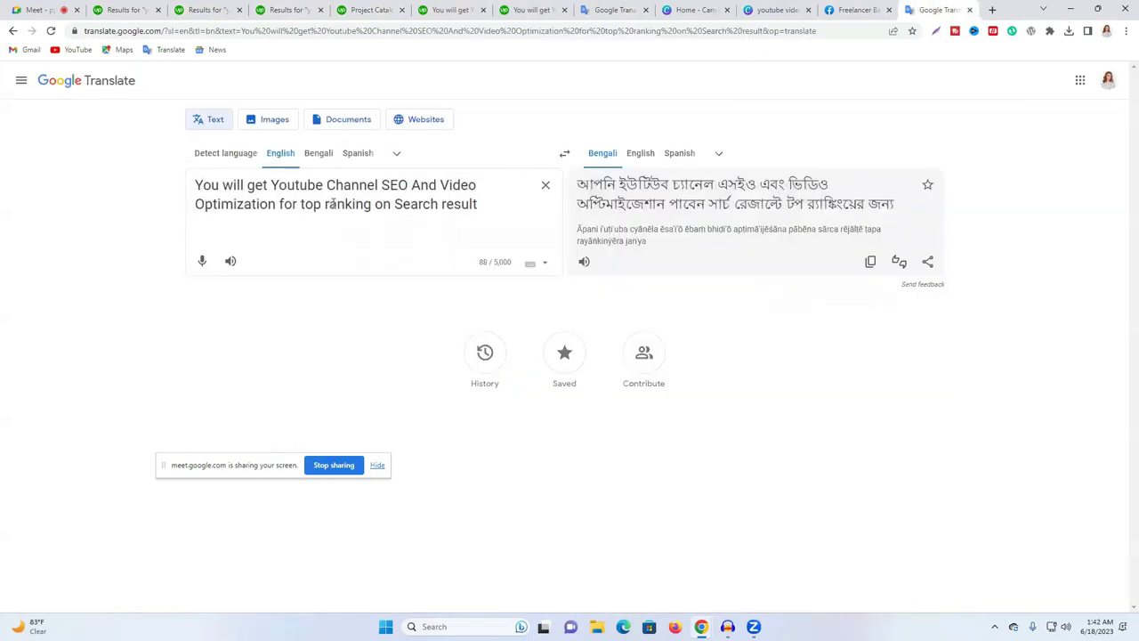
left_click(373, 203)
left_click(530, 205, "shift")
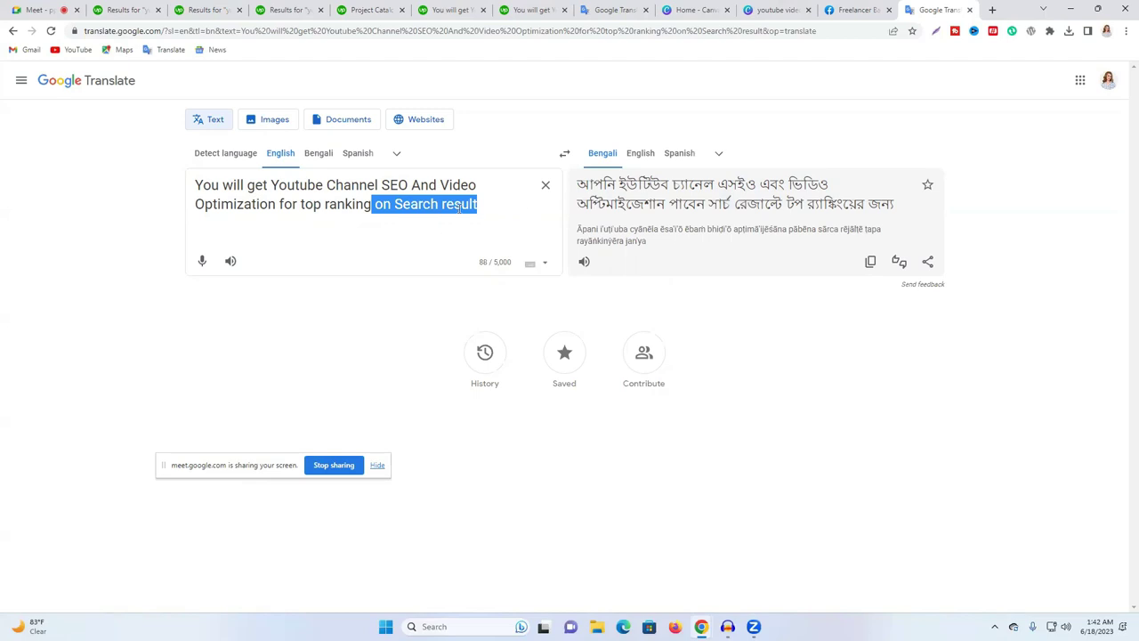
key("BackSpace")
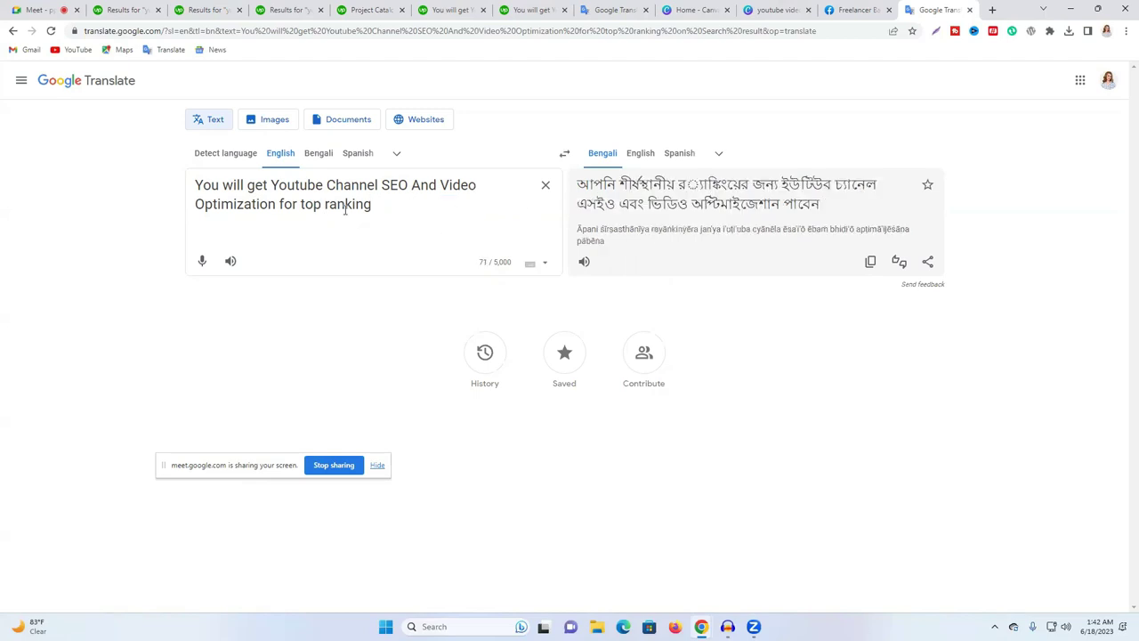
left_click(283, 10)
left_click(348, 8)
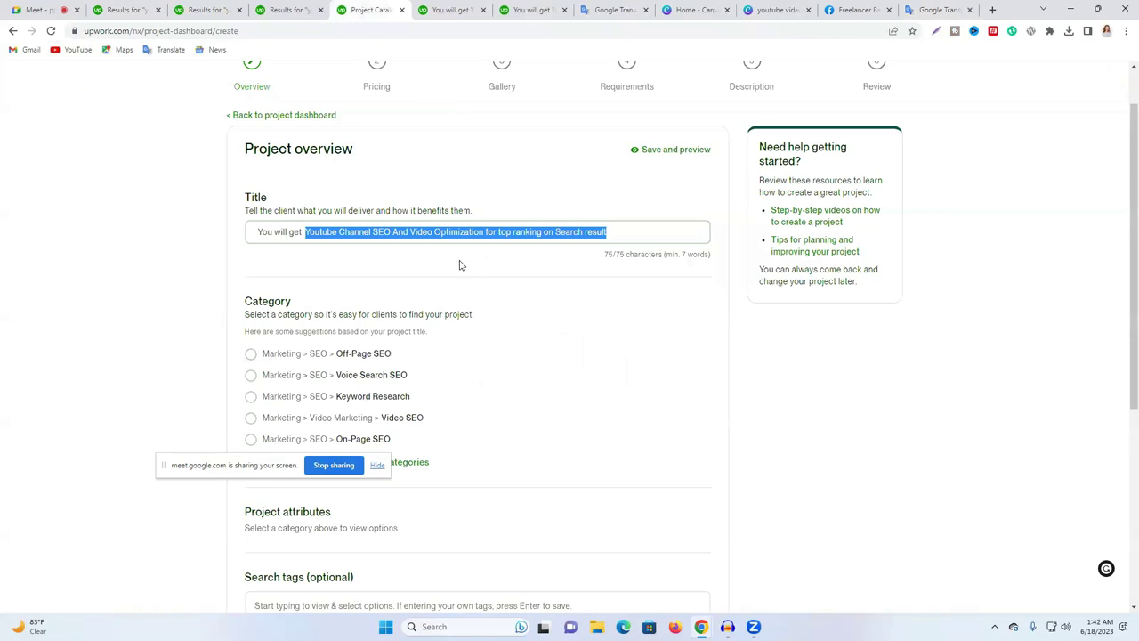
Step: Scroll through the competing youtube channel seo project listings
left_click(486, 258)
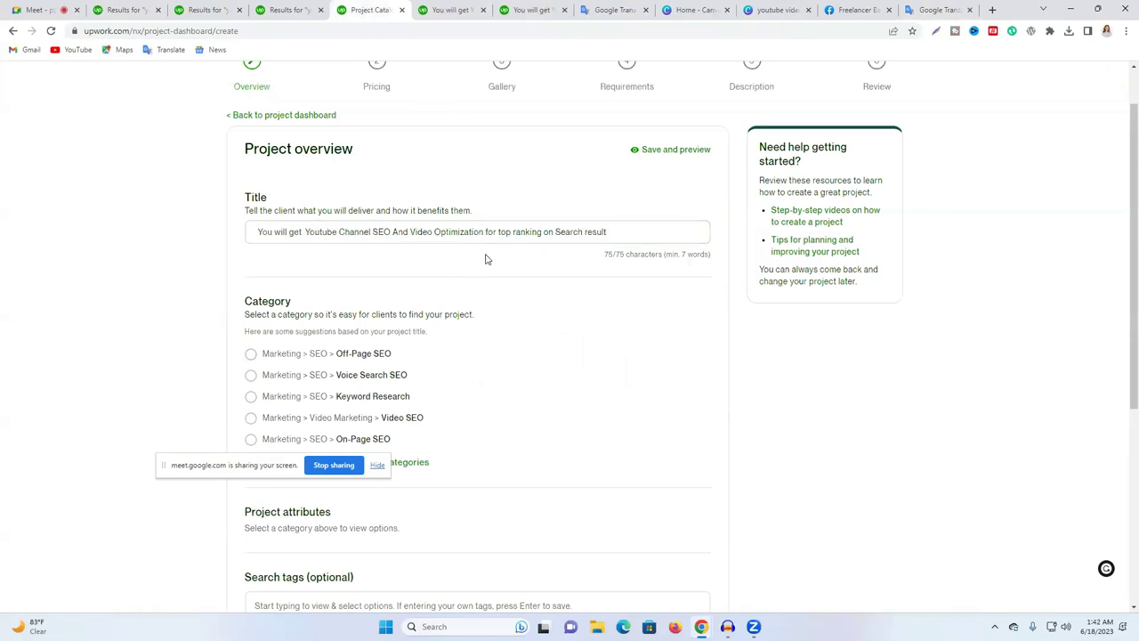
left_click(271, 7)
left_click(249, 7)
left_click(268, 6)
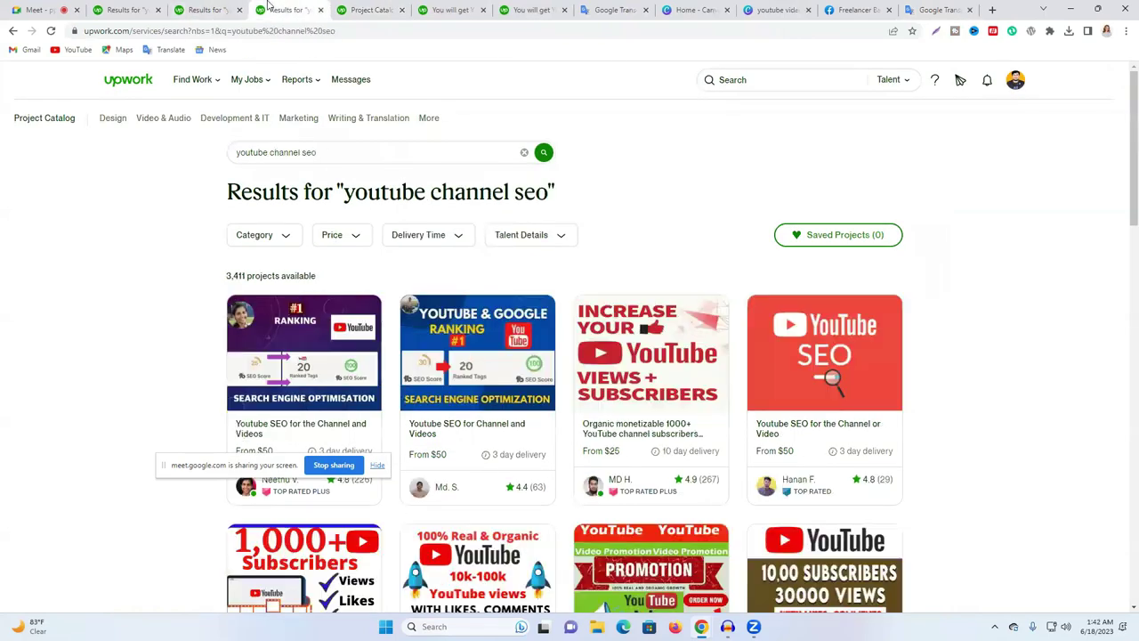
scroll(823, 360, "down", 2)
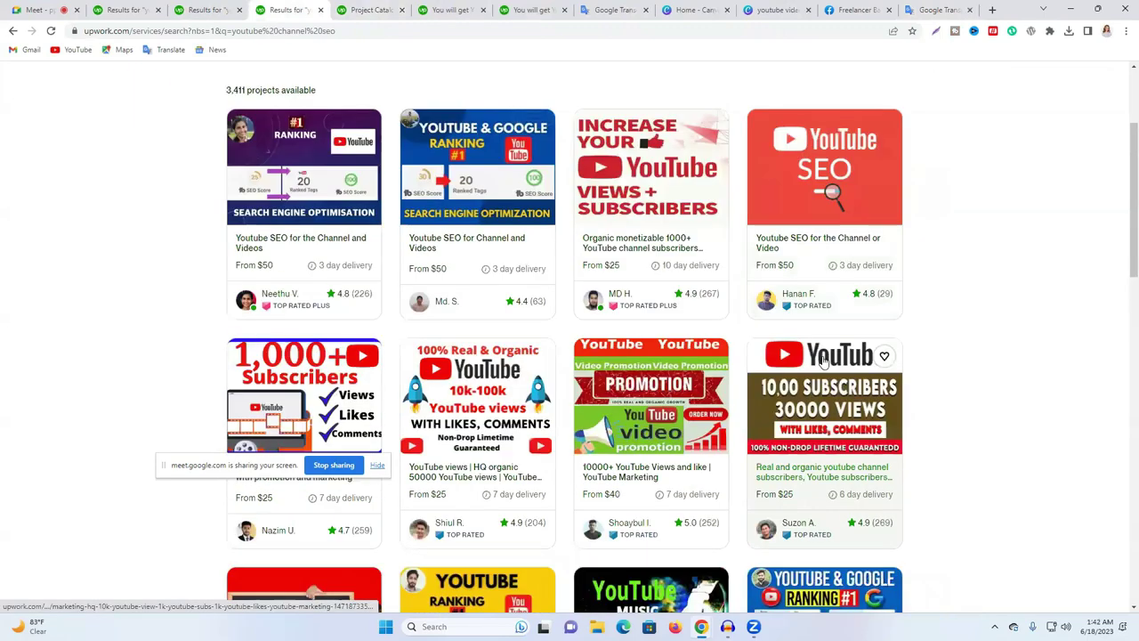
scroll(823, 360, "down", 2)
scroll(823, 361, "down", 2)
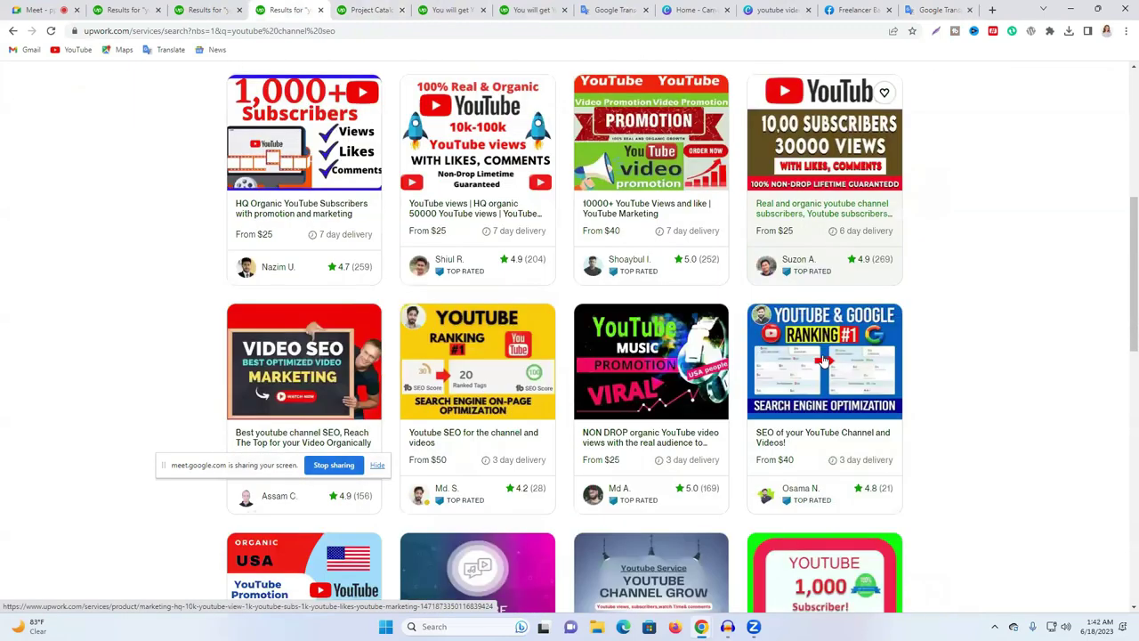
scroll(824, 361, "down", 1)
scroll(891, 375, "down", 2)
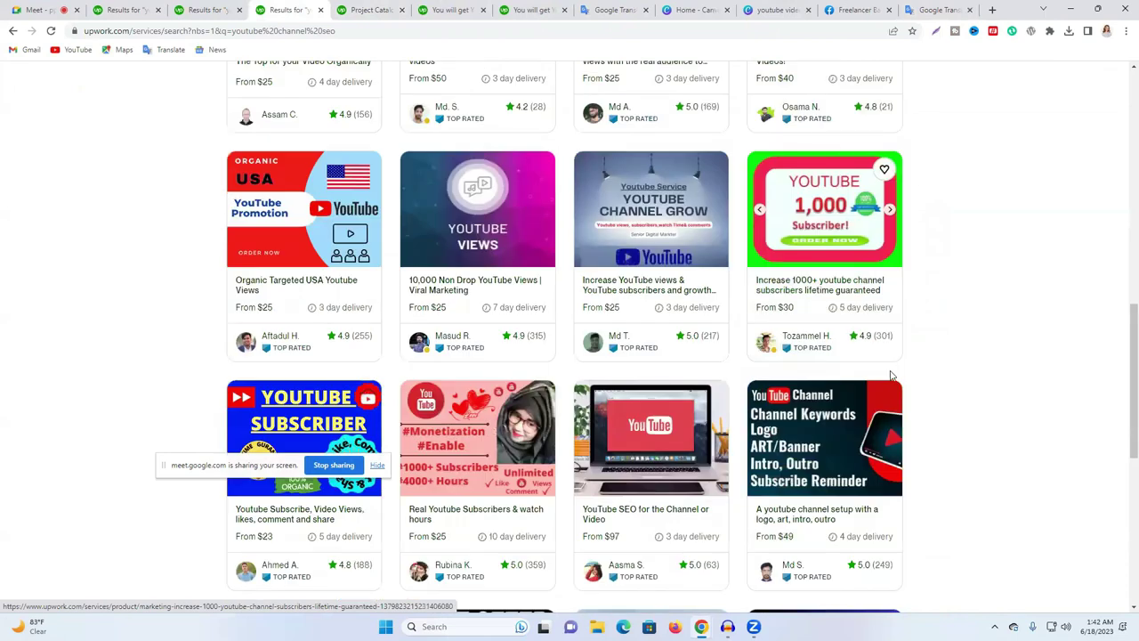
scroll(891, 376, "up", 1)
scroll(535, 336, "up", 1)
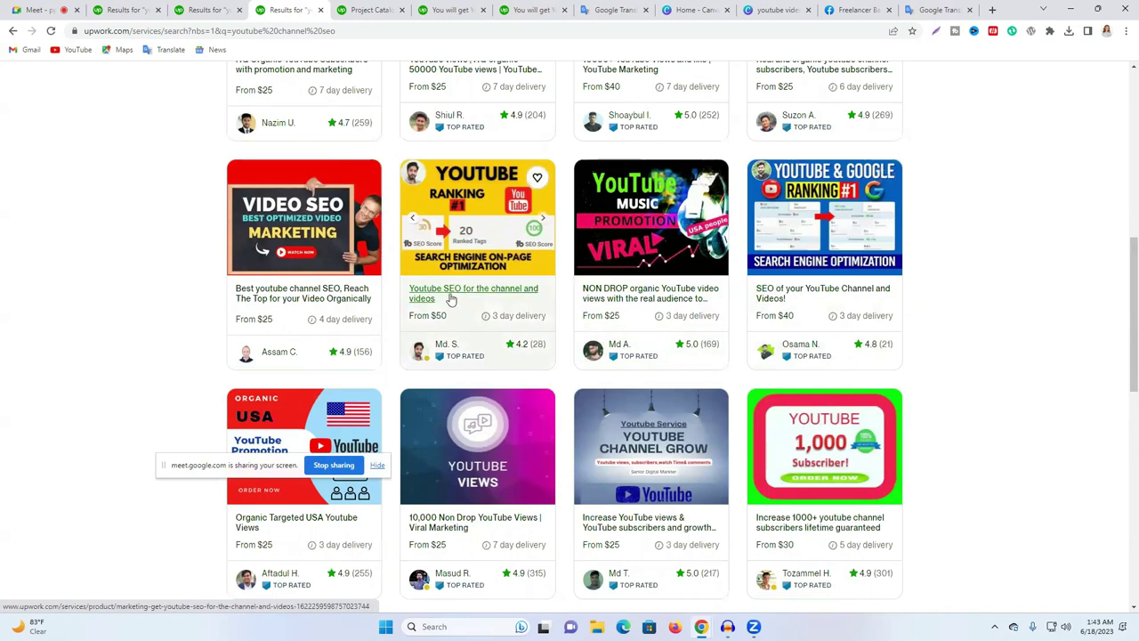
scroll(621, 342, "down", 1)
scroll(621, 343, "down", 2)
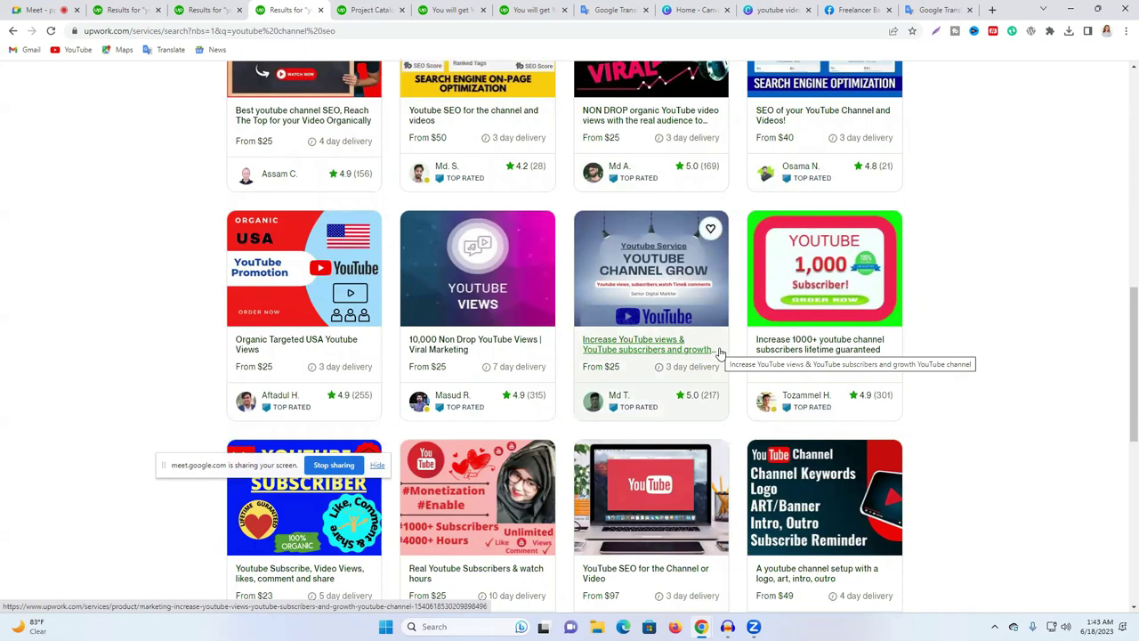
scroll(721, 354, "down", 3)
scroll(721, 353, "down", 2)
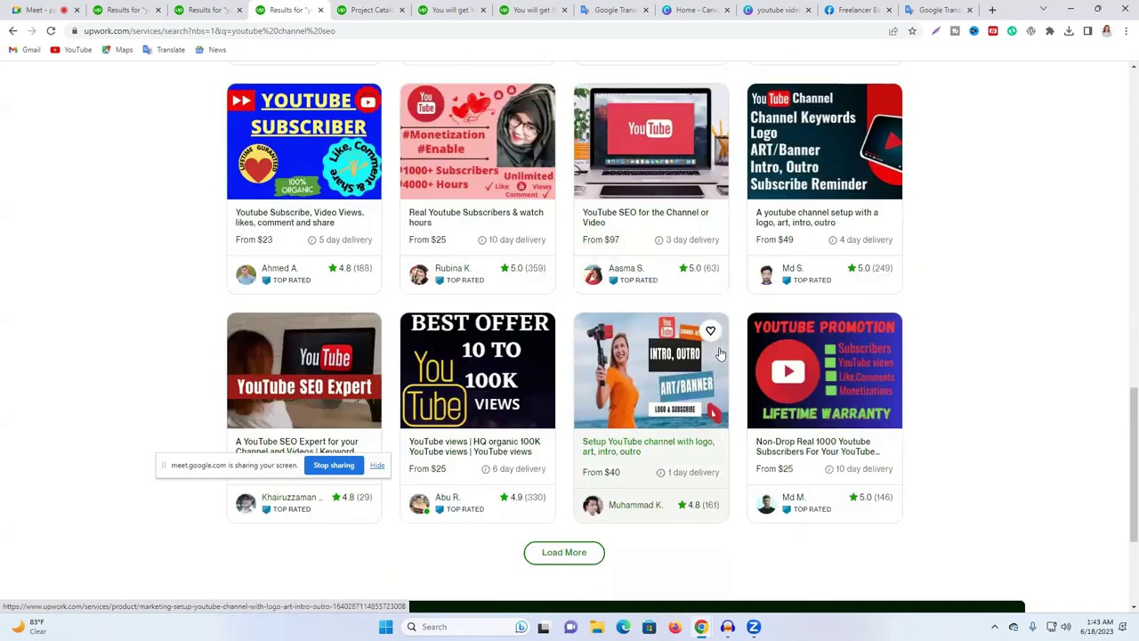
Step: Glance at the title translation, then bring up the youtube seo expert results (7,298 projects)
left_click(945, 9)
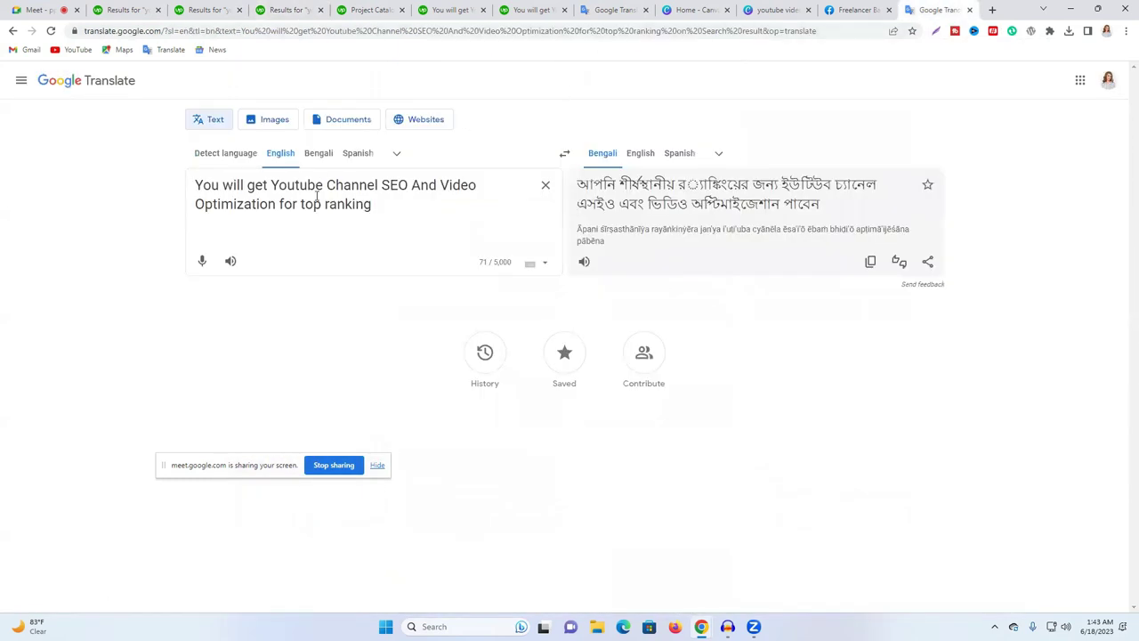
left_click(287, 9)
left_click(370, 10)
scroll(361, 264, "down", 2)
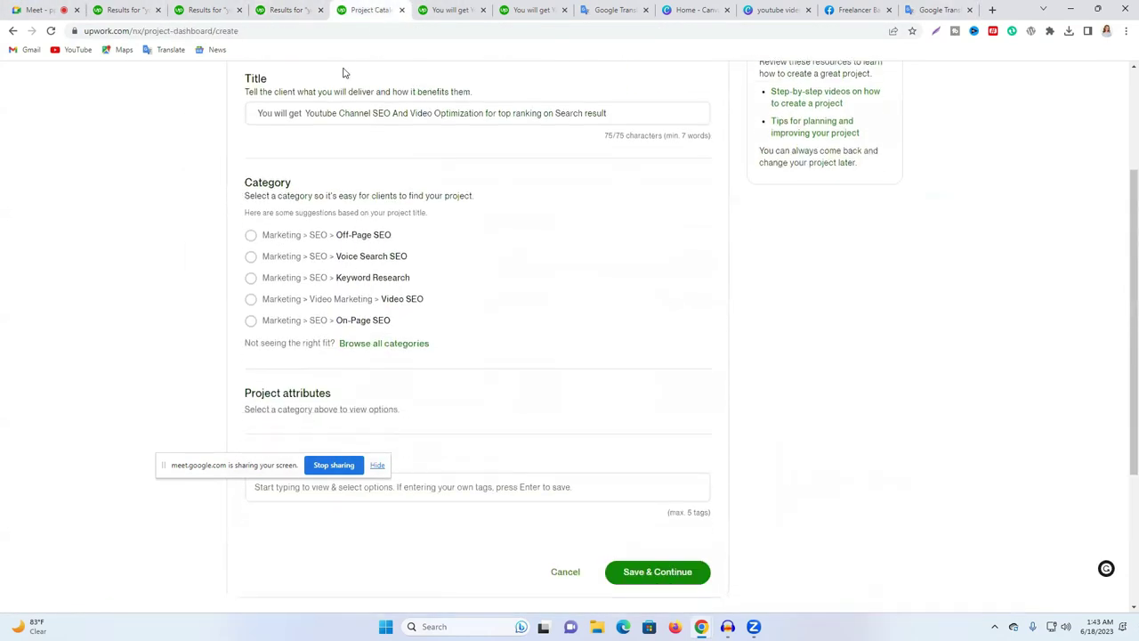
left_click(316, 10)
key("ctrl+shift+Tab")
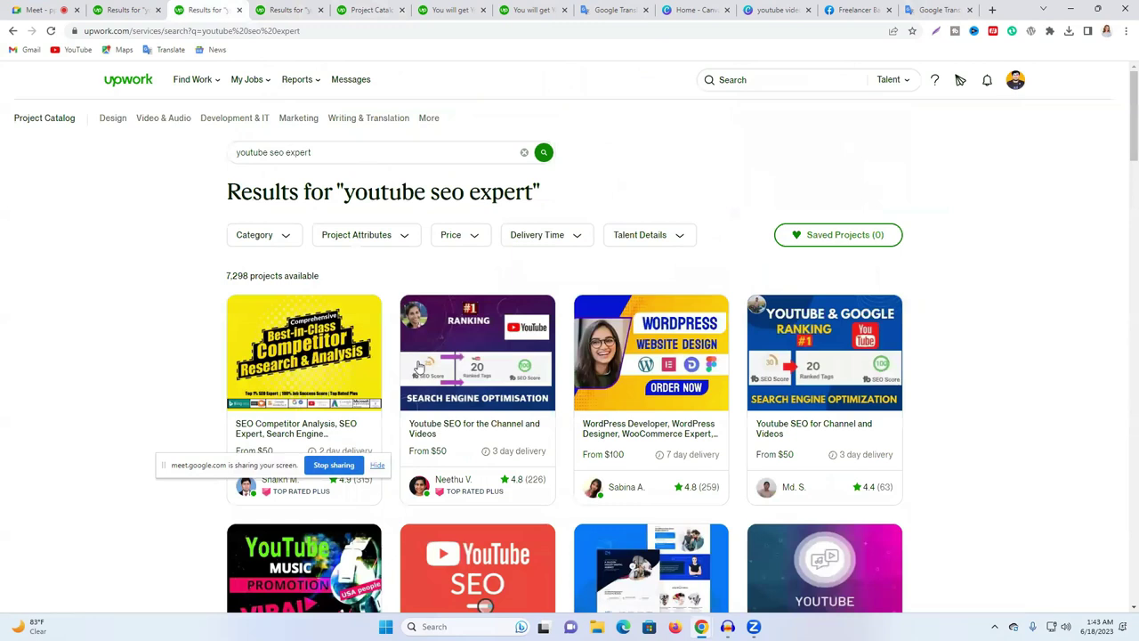
Step: Open the second youtube seo expert listing separately and review several competitor listings
right_click(454, 442)
left_click(489, 450)
left_click(283, 7)
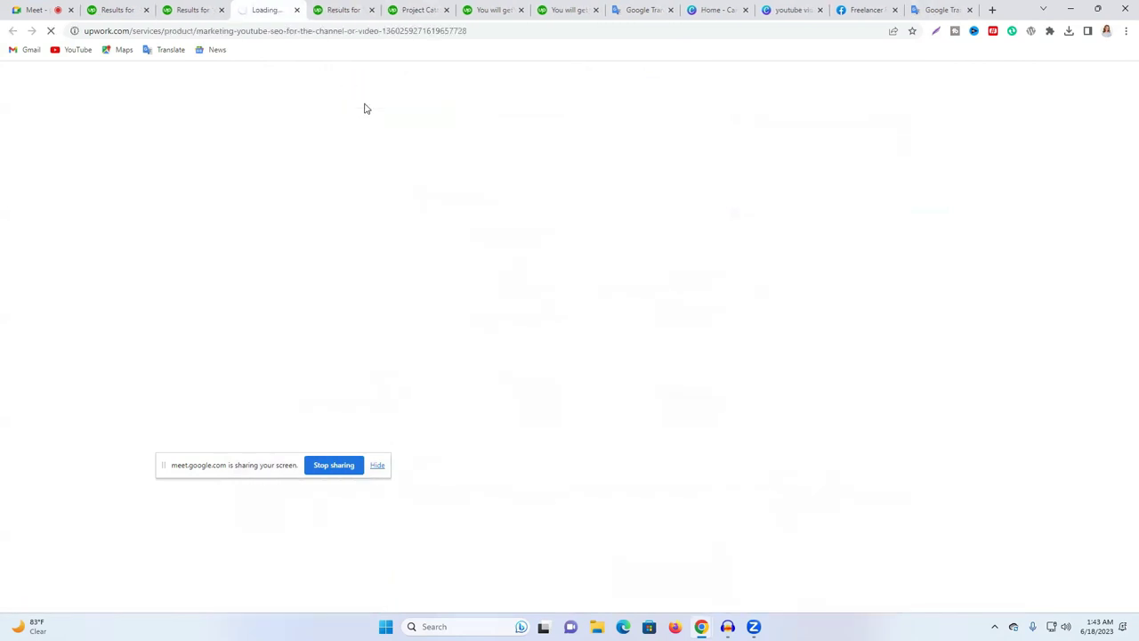
left_click(465, 7)
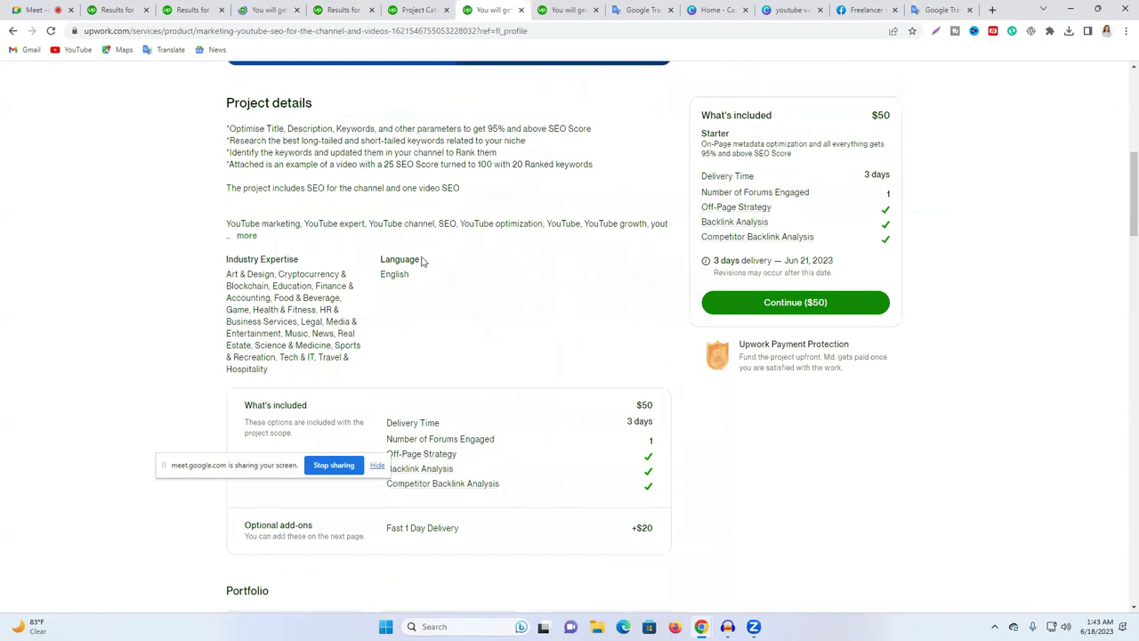
scroll(423, 261, "up", 6)
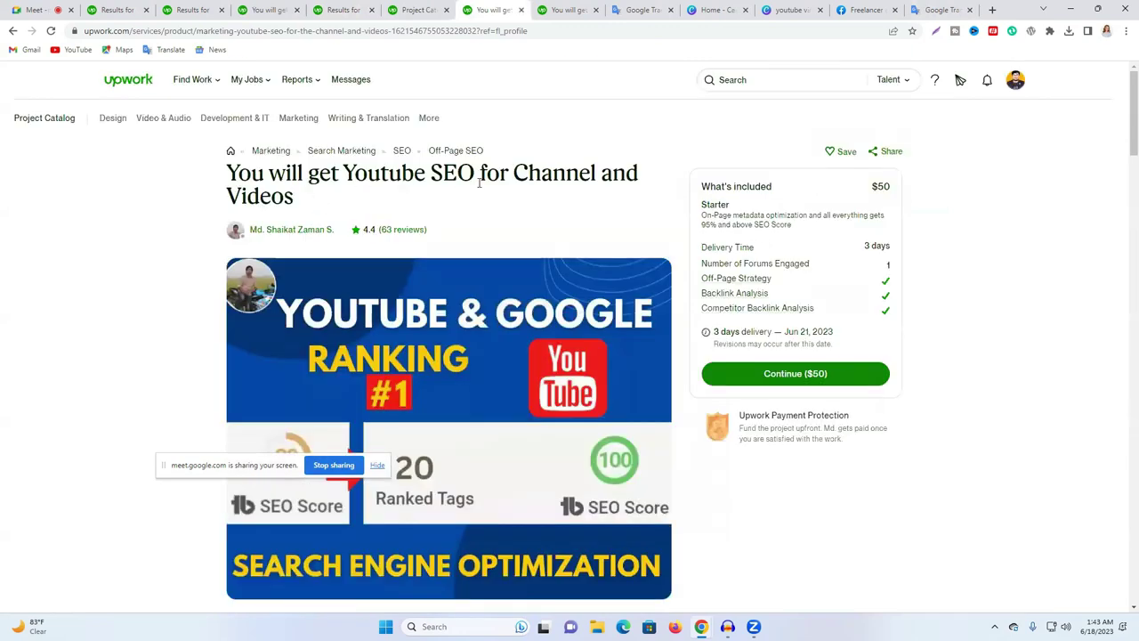
left_click(561, 10)
scroll(461, 241, "up", 10)
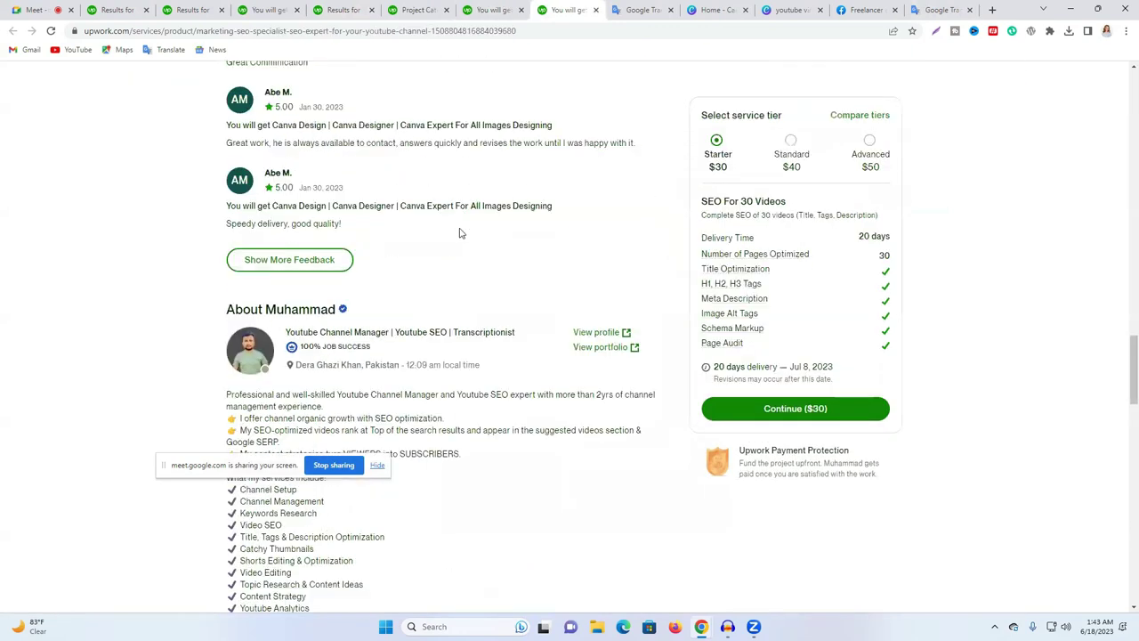
scroll(462, 255, "up", 10)
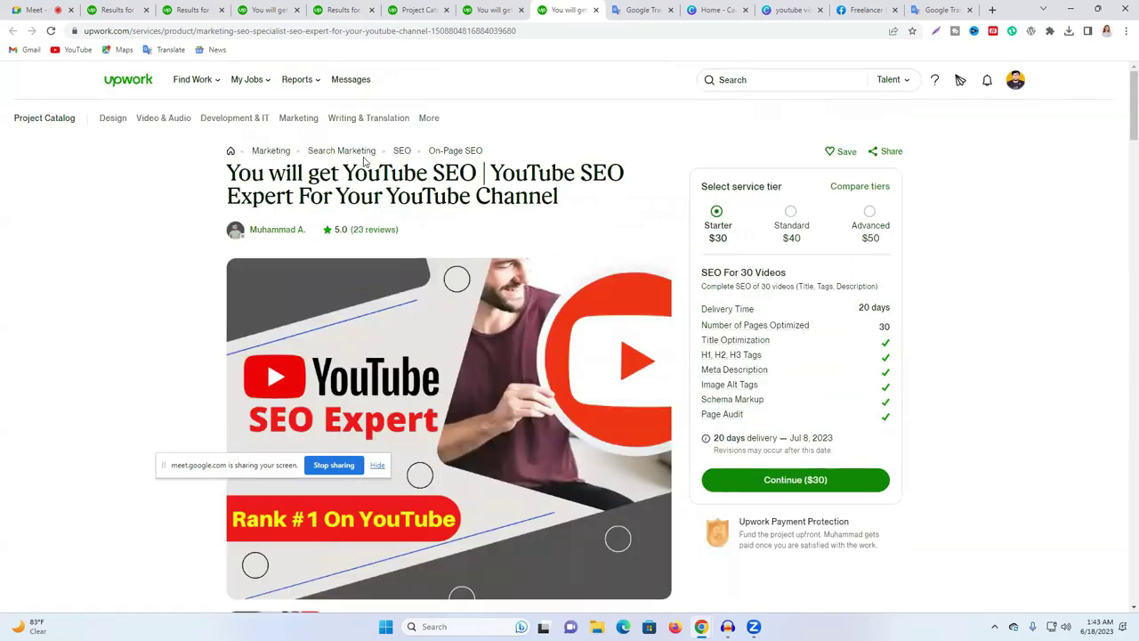
key("ctrl+shift+Tab")
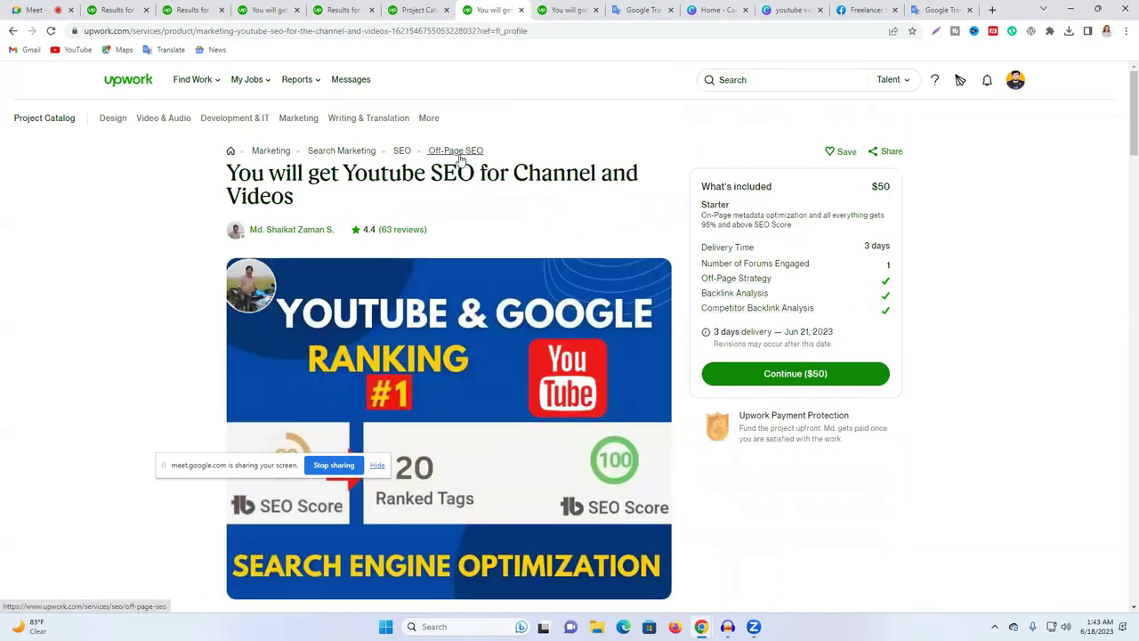
left_click(418, 10)
left_click(572, 10)
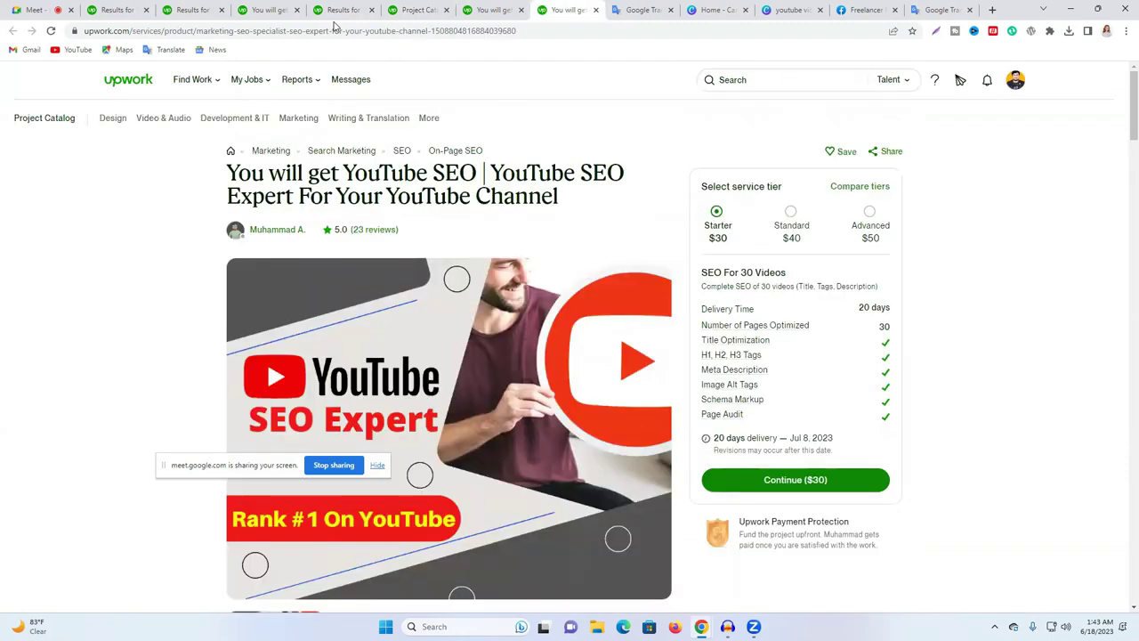
left_click(274, 12)
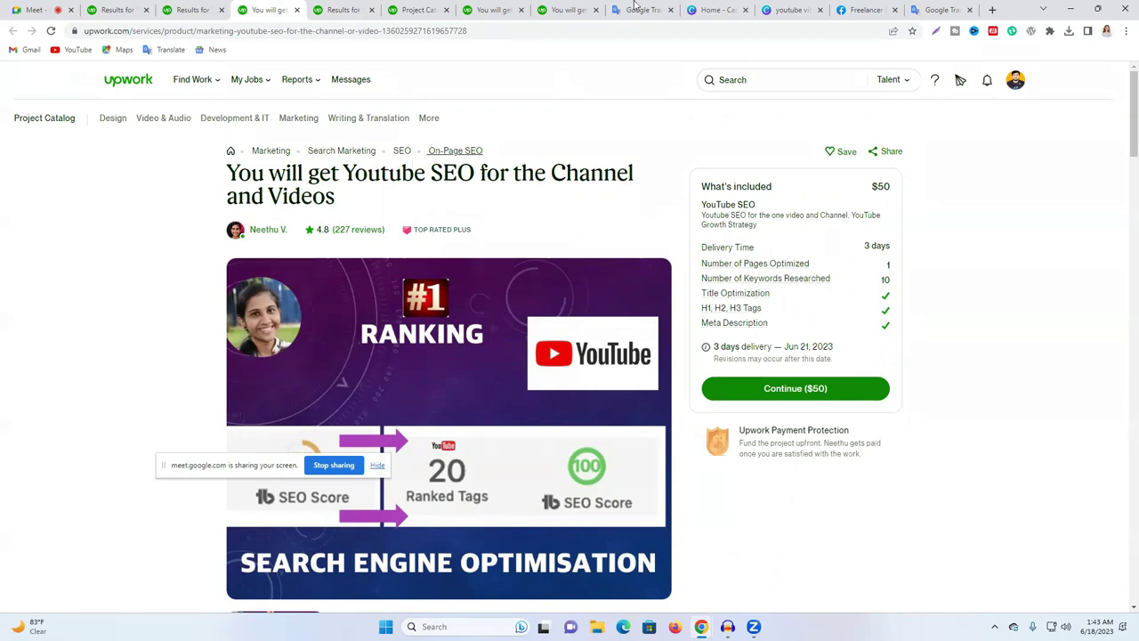
left_click(569, 9)
left_click(191, 10)
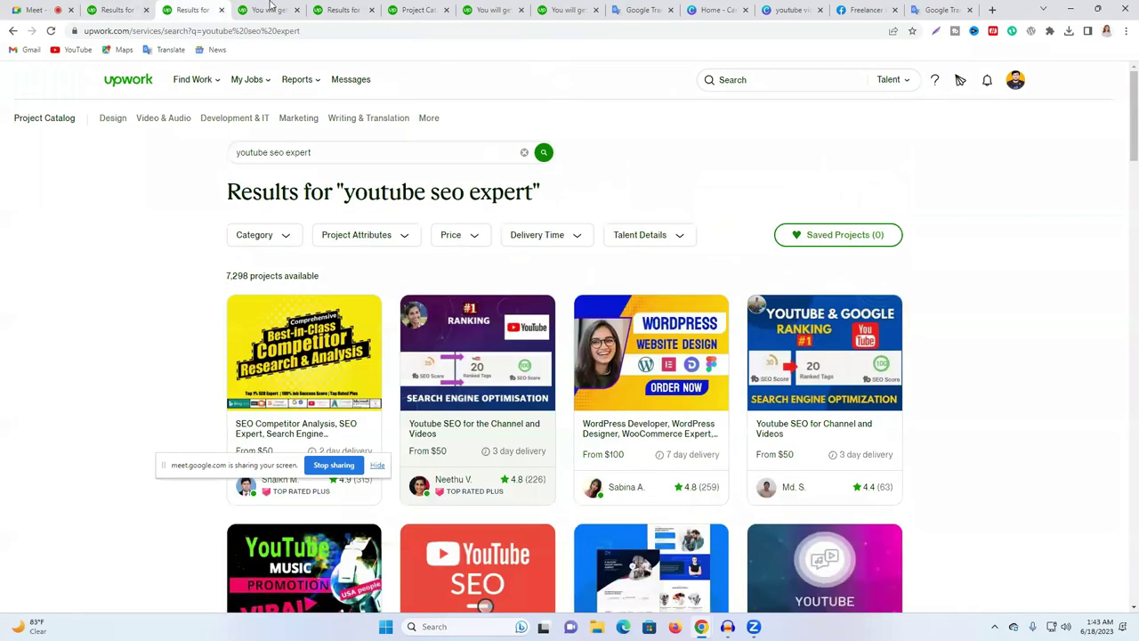
Step: Back on Project overview, choose Marketing > SEO > On-Page SEO as the category
left_click(276, 8)
left_click(345, 9)
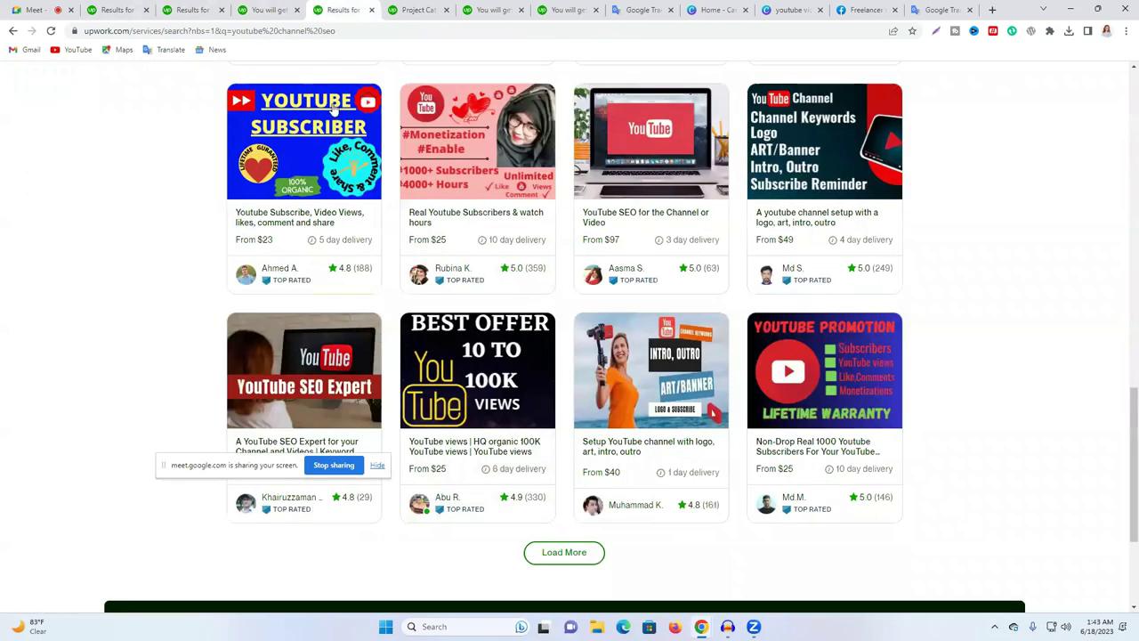
left_click(413, 9)
scroll(356, 282, "down", 2)
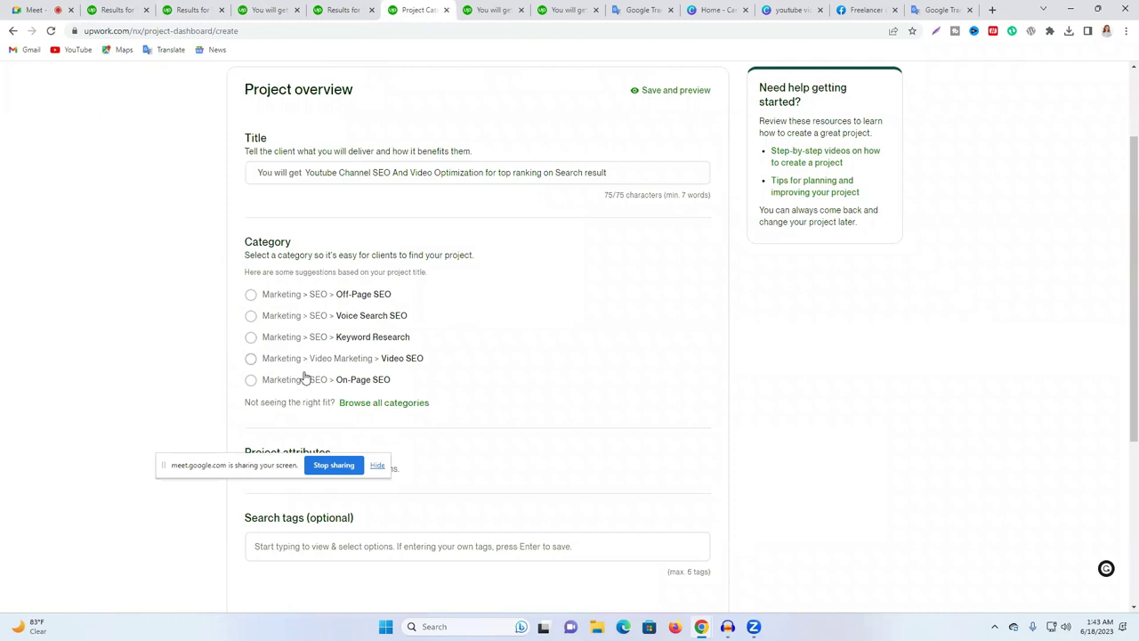
left_click(251, 383)
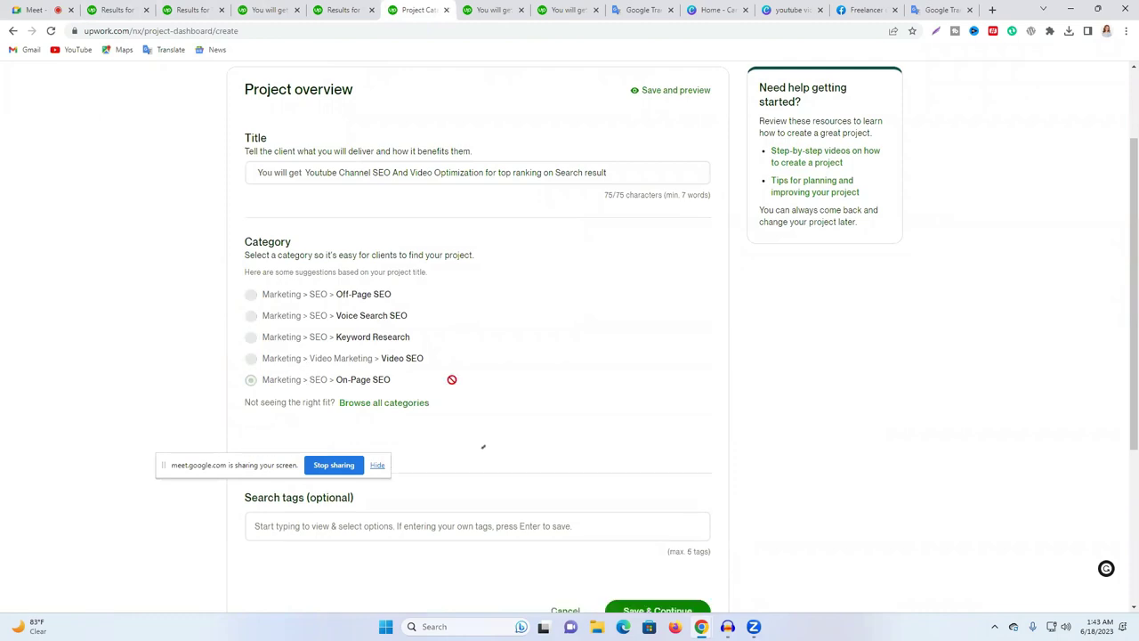
scroll(538, 390, "down", 1)
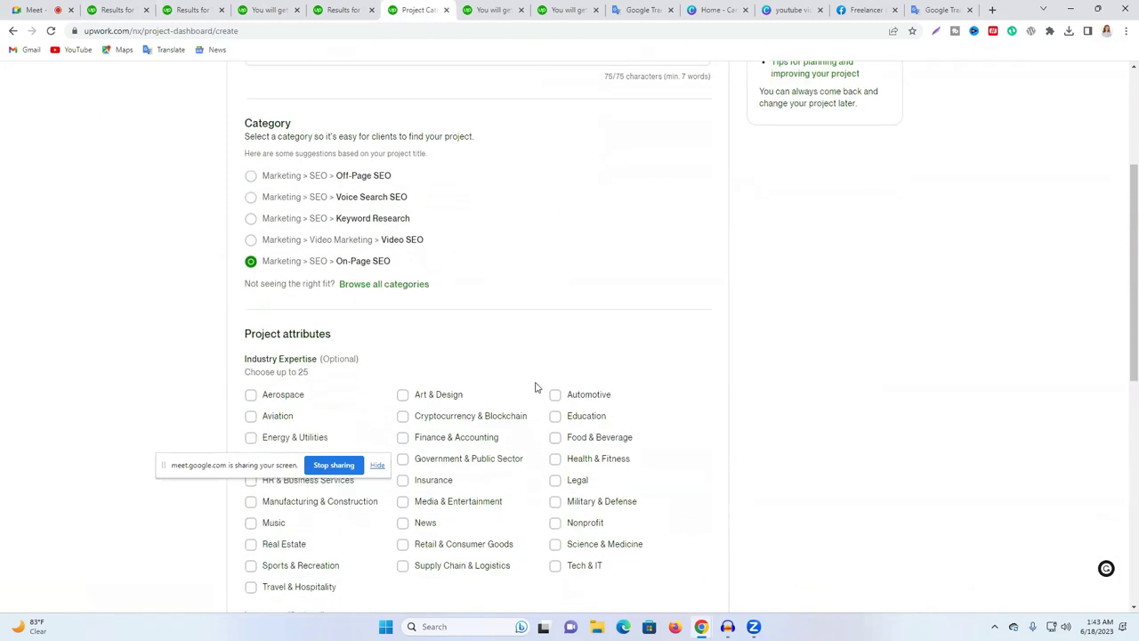
Step: Cycle through competitor and search-result tabs, ending on the scrolled youtube seo expert results
left_click(566, 10)
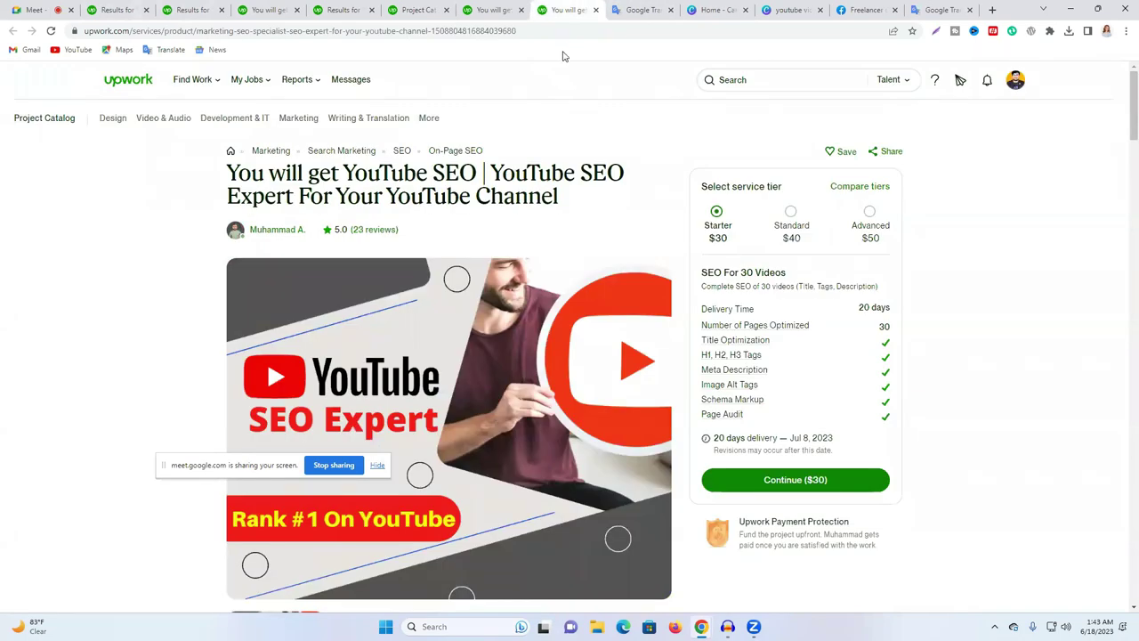
left_click(265, 10)
left_click(344, 10)
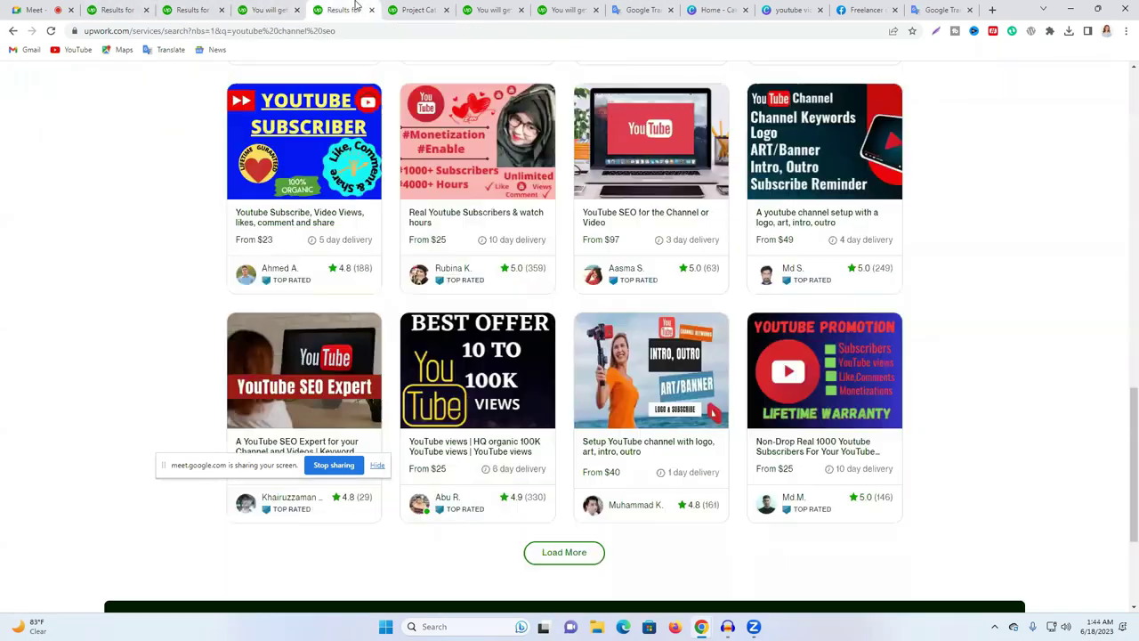
left_click(412, 8)
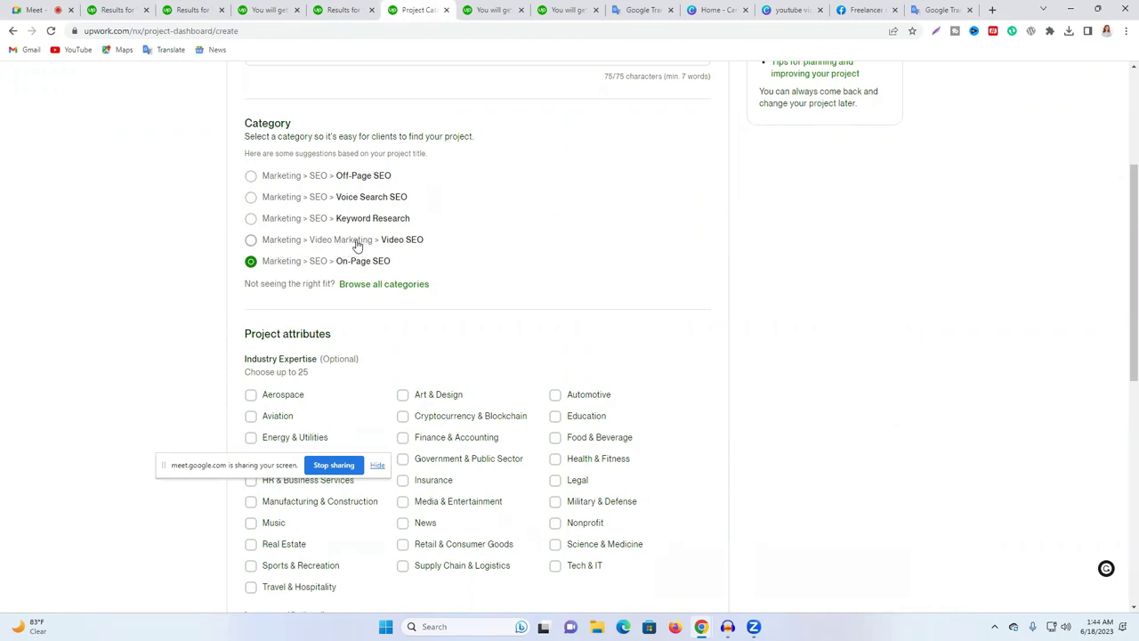
left_click(189, 10)
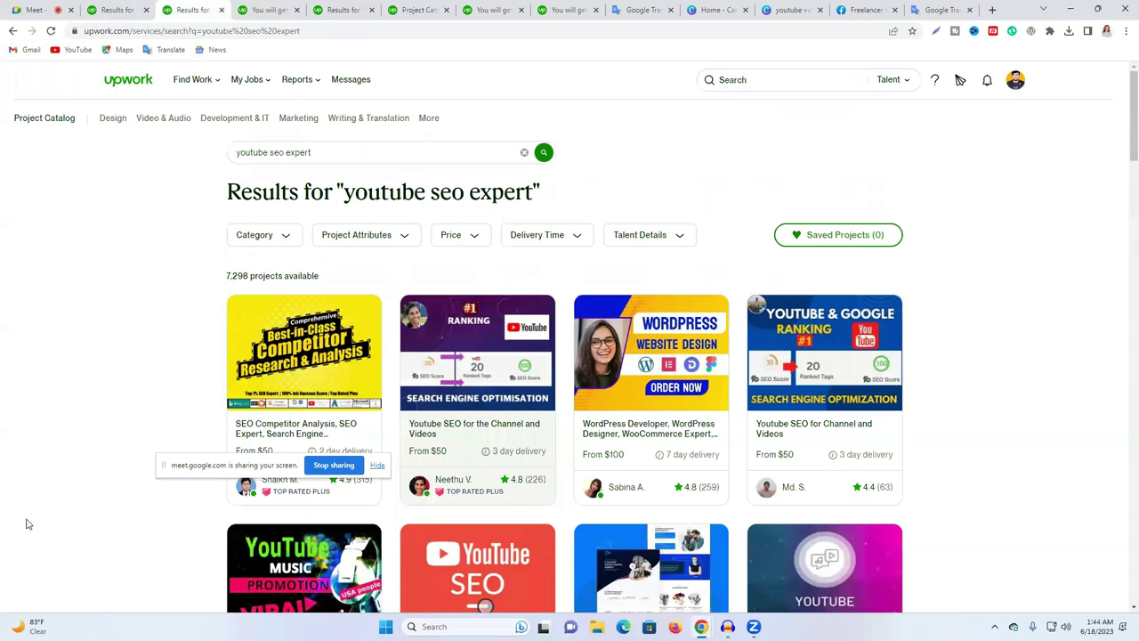
scroll(770, 334, "down", 2)
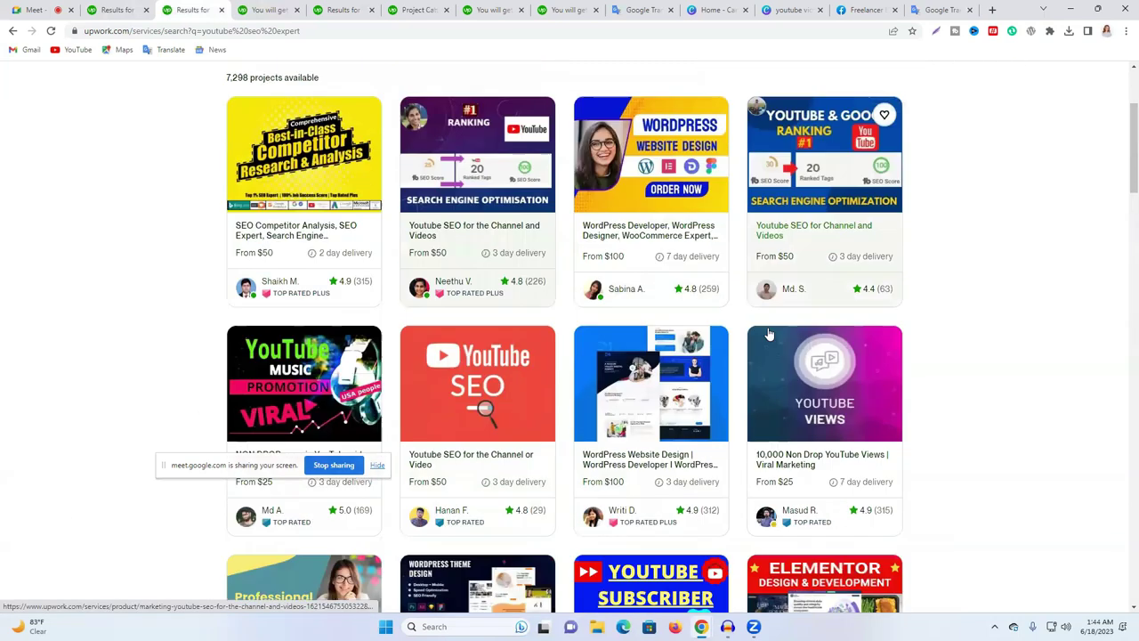
scroll(770, 334, "down", 1)
Step: Open the 'Youtube SEO for the Channel or Video' listing separately, then return to Project attributes
right_click(465, 358)
left_click(508, 368)
key("ctrl+Tab")
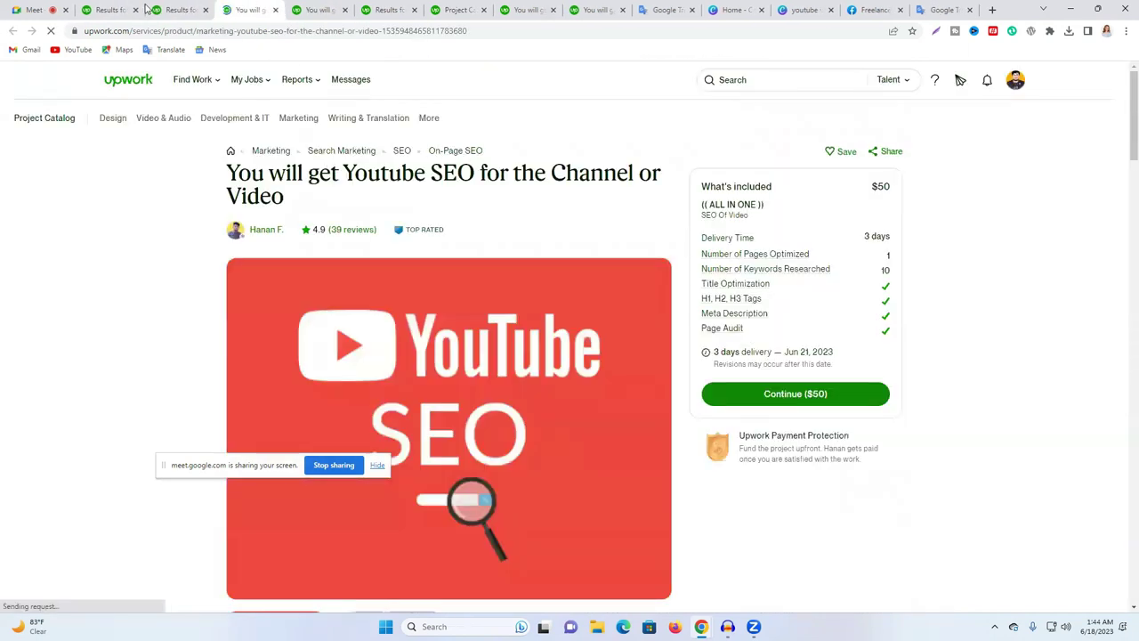
left_click(153, 7)
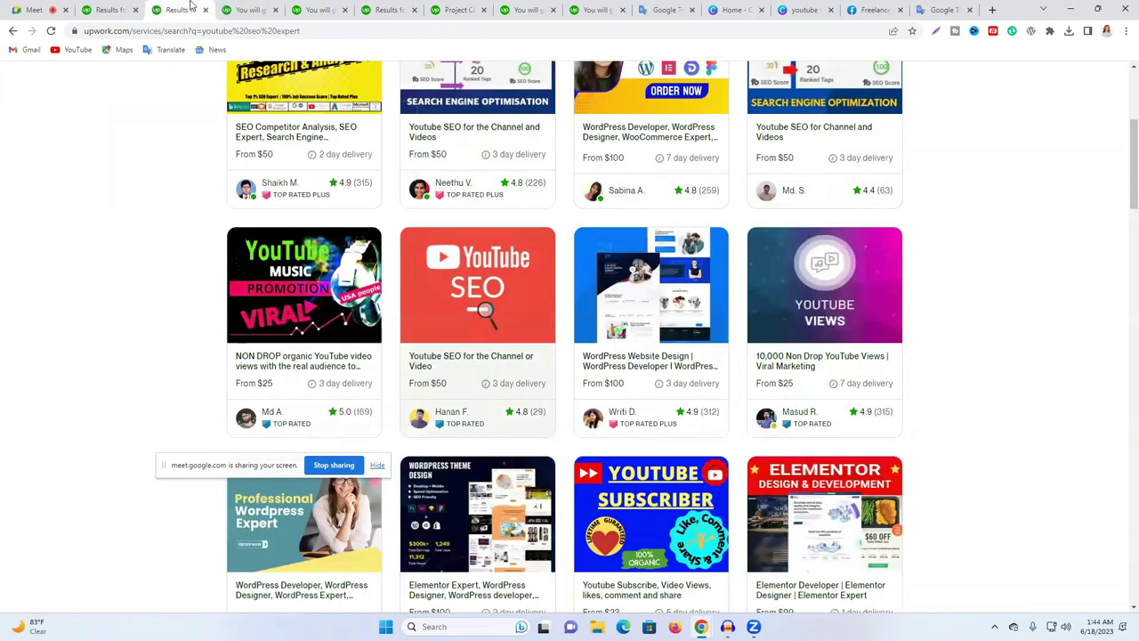
left_click(392, 10)
left_click(459, 10)
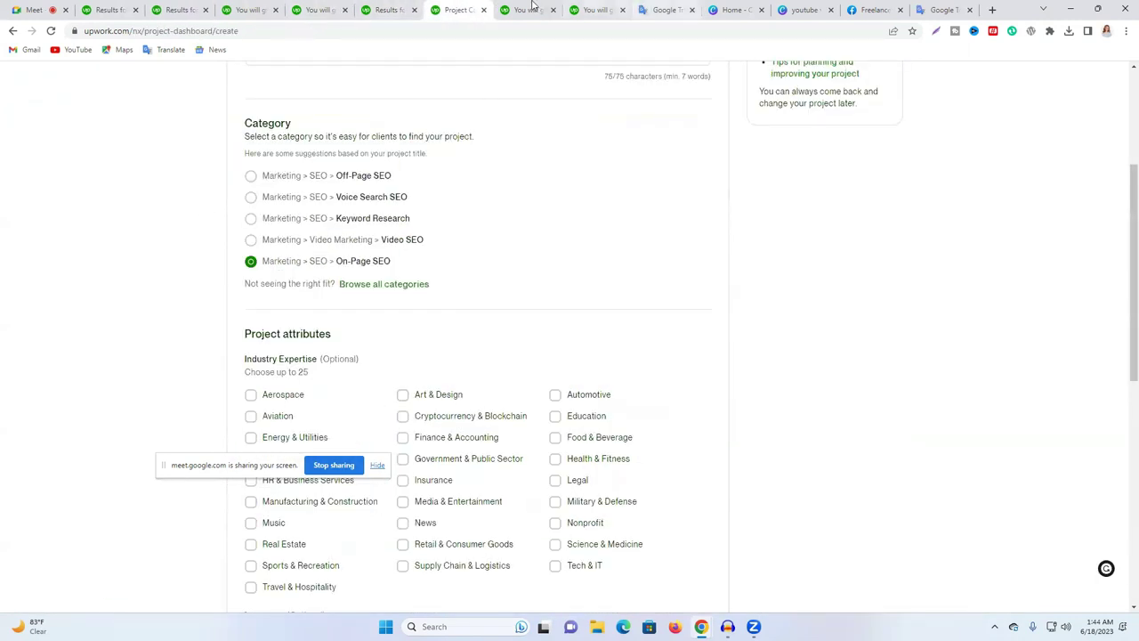
scroll(347, 316, "down", 1)
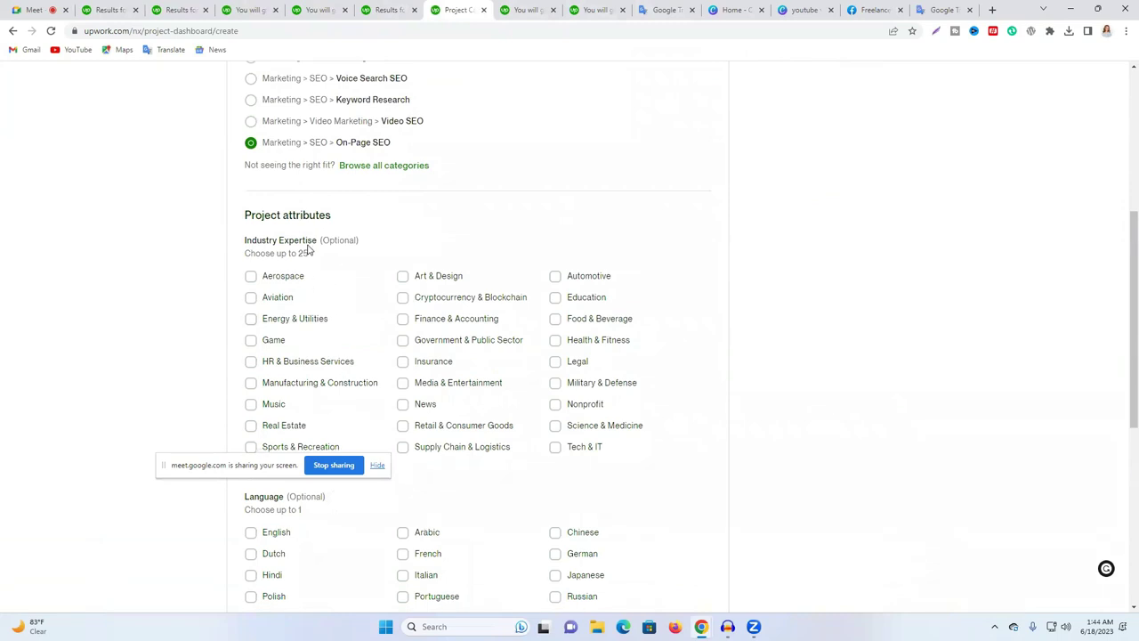
Step: Check which industries the competing YouTube SEO gig lists under Industry Expertise
left_click(512, 7)
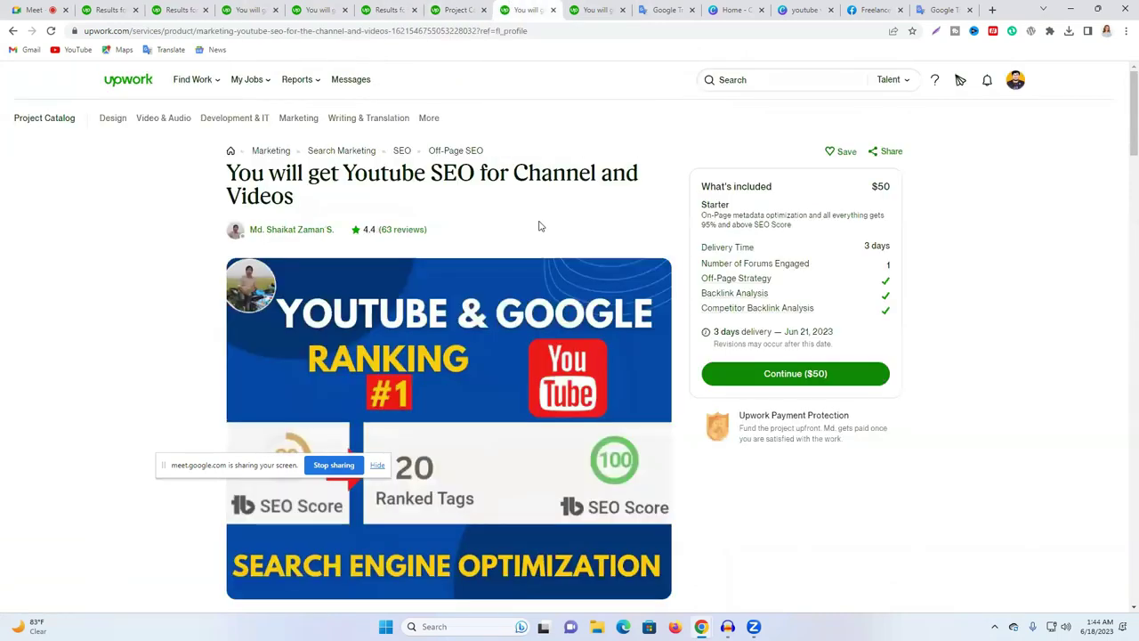
scroll(537, 227, "down", 6)
scroll(364, 280, "up", 1)
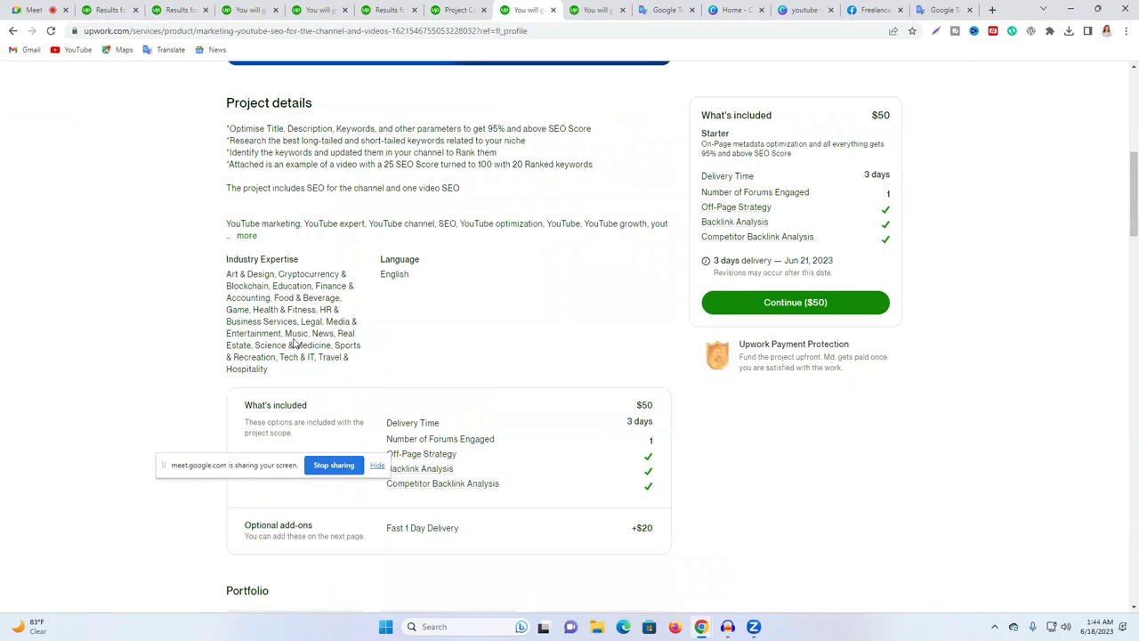
mouse_move(229, 261)
left_mouse_down()
mouse_move(286, 320)
mouse_move(277, 360)
mouse_move(230, 277)
left_mouse_up()
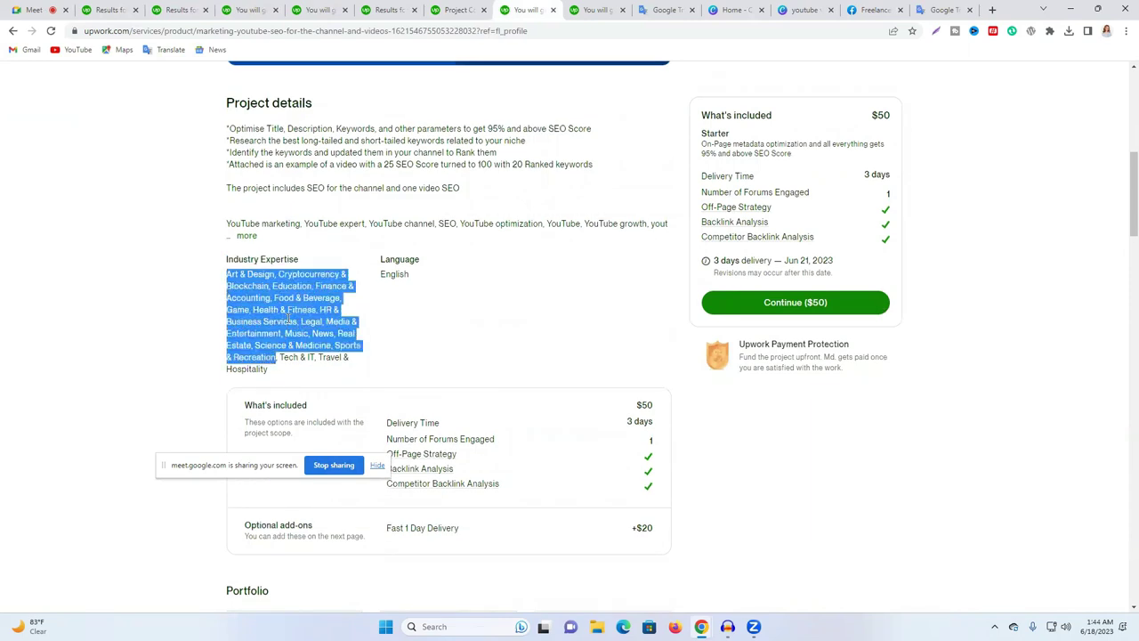
Step: Glance at another gig and the youtube channel seo results, then return to the project form
left_click(316, 9)
left_click(378, 7)
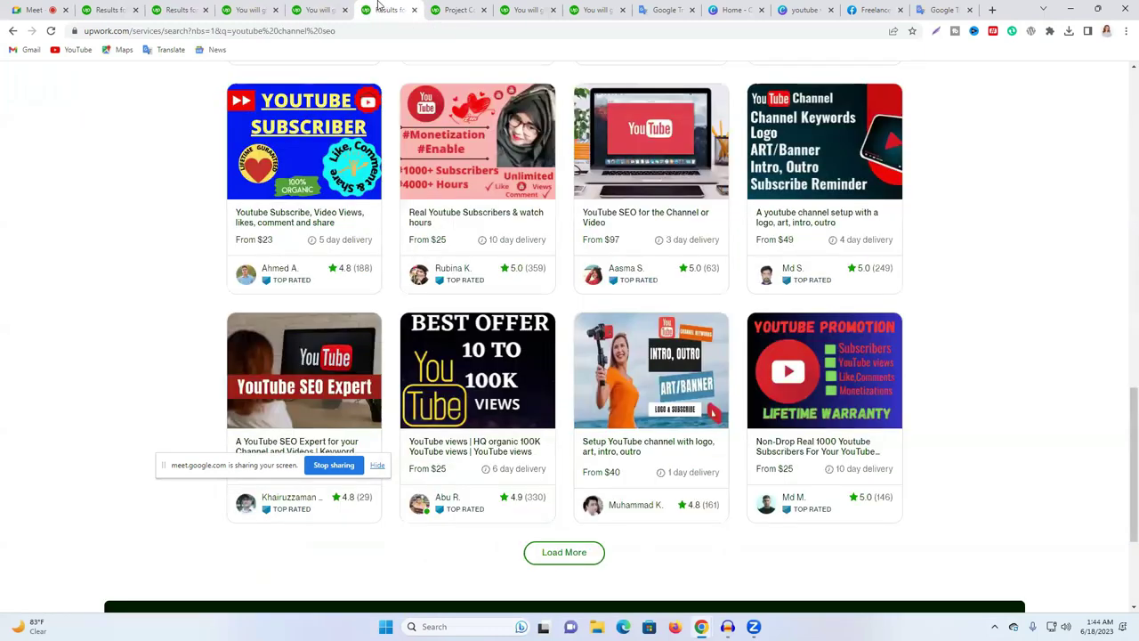
left_click(452, 9)
Step: Tick Game, Art & Design, News, Media & Entertainment, Health & Fitness, Education, Tech & IT, Science & Medicine, Sports & Recreation, Travel & Hospitality, Music and Real Estate
scroll(314, 254, "down", 2)
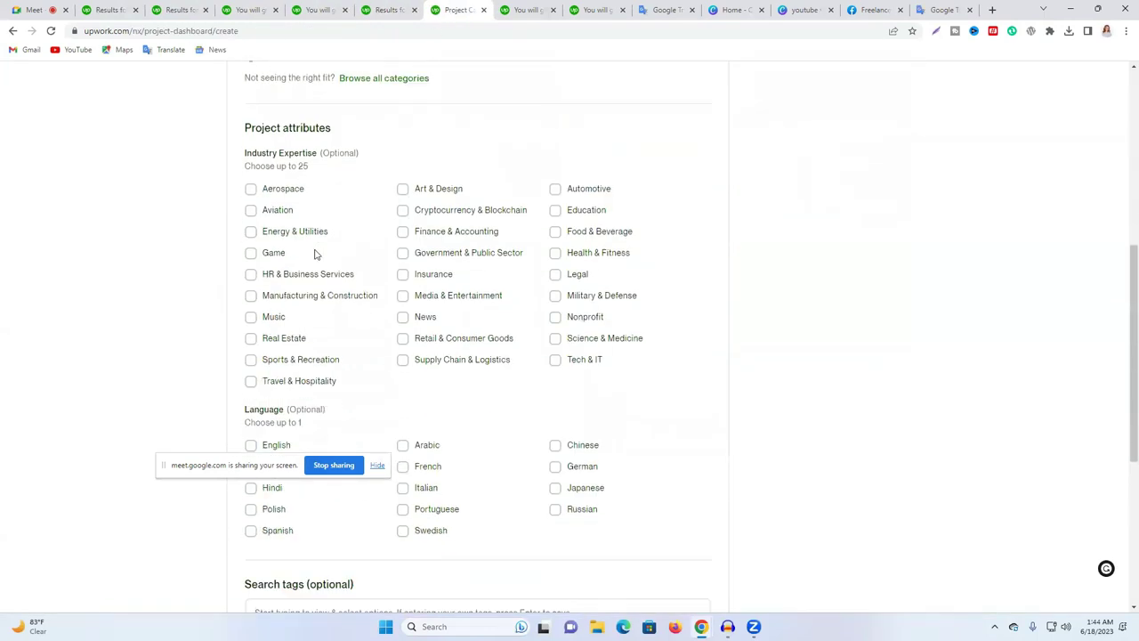
left_click(251, 223)
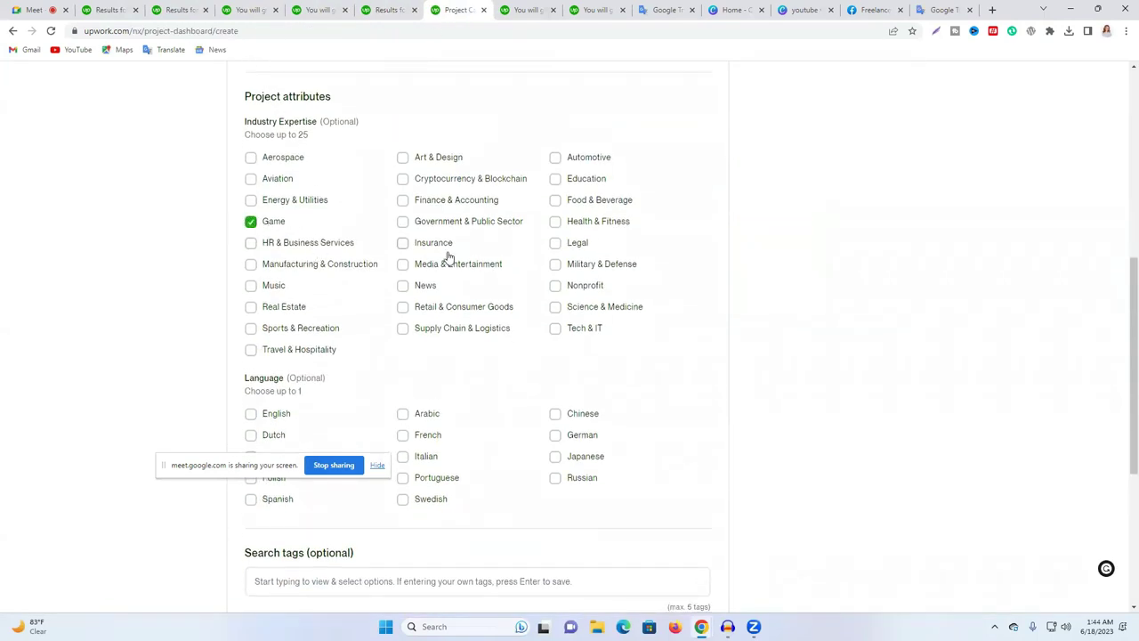
left_click(403, 159)
left_click(407, 289)
left_click(403, 265)
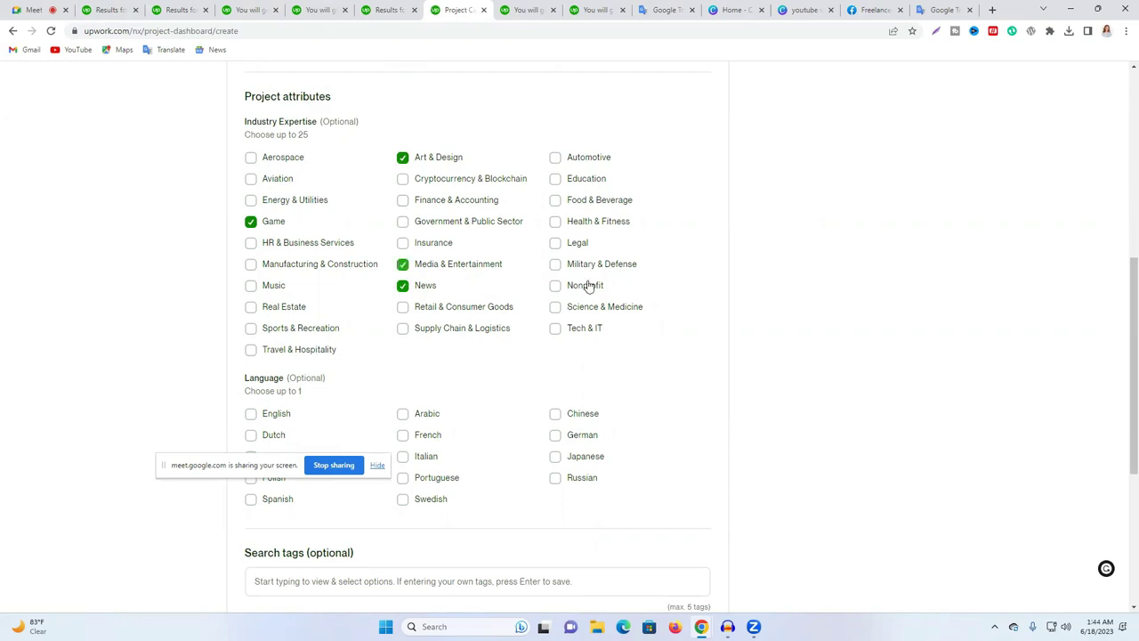
left_click(555, 221)
left_click(556, 180)
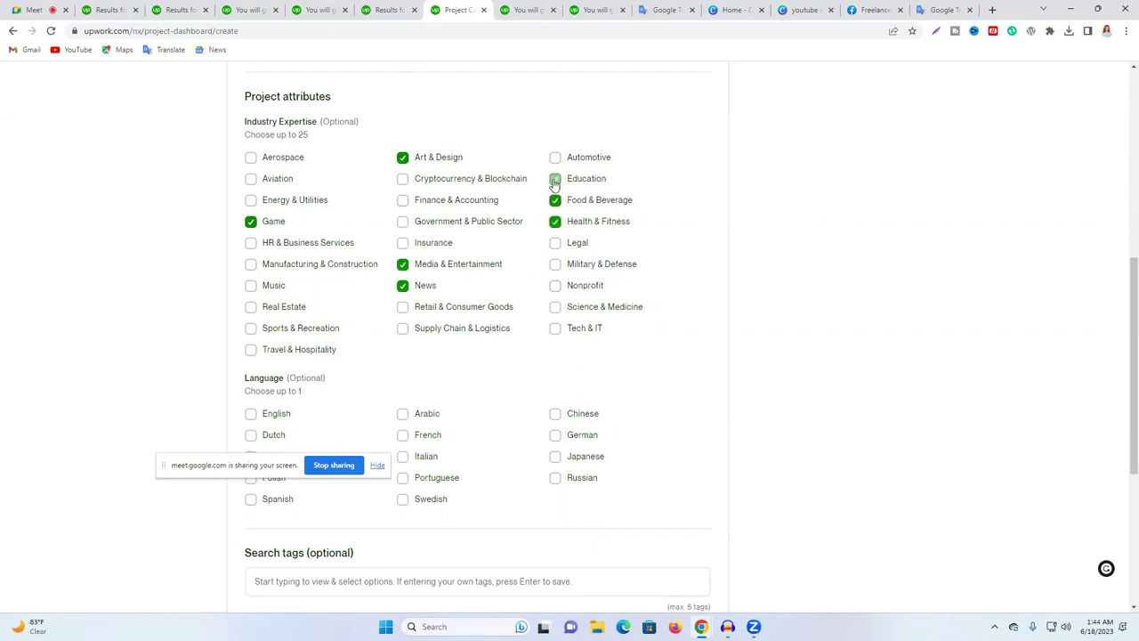
left_click(556, 329)
left_click(555, 309)
left_click(251, 328)
left_click(251, 349)
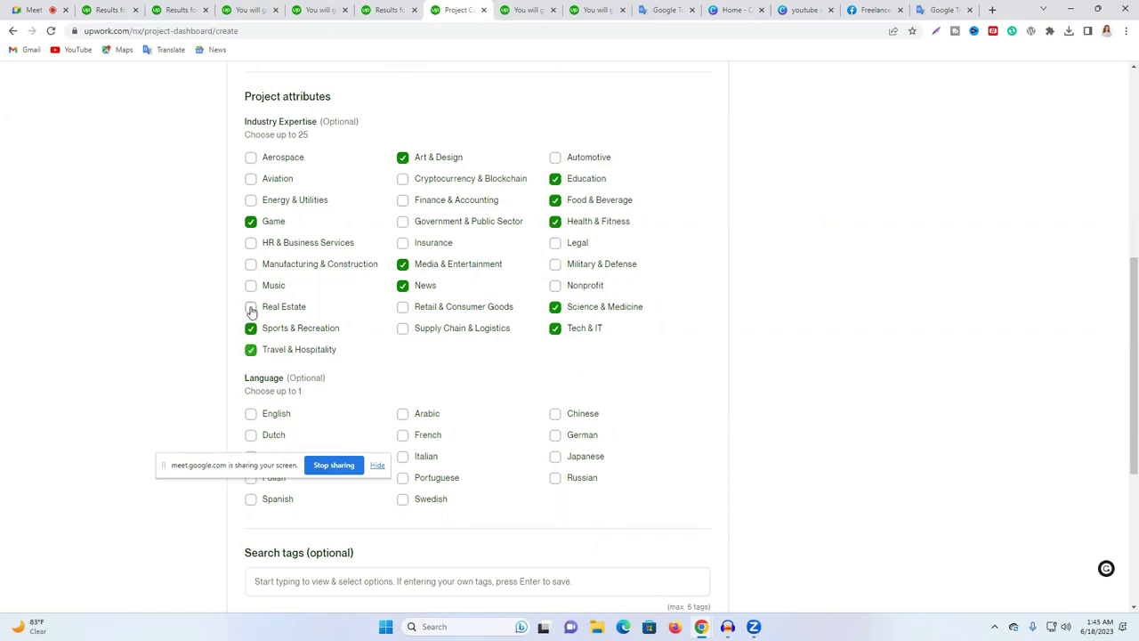
left_click(251, 286)
left_click(251, 307)
Step: Tick HR & Business Services, Manufacturing & Construction, Finance & Accounting, Cryptocurrency & Blockchain, Aviation, Nonprofit, Legal, Supply Chain & Logistics, Retail & Consumer Goods, Insurance, Government & Public Sector and Automotive
left_click(251, 243)
left_click(251, 264)
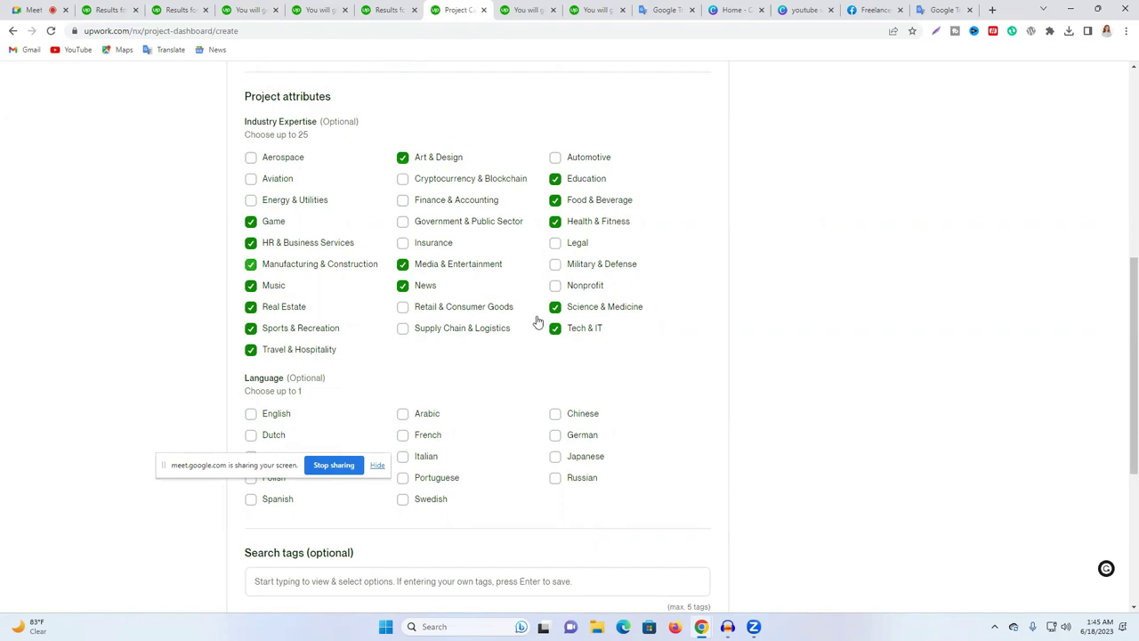
left_click(402, 200)
left_click(404, 179)
left_click(251, 179)
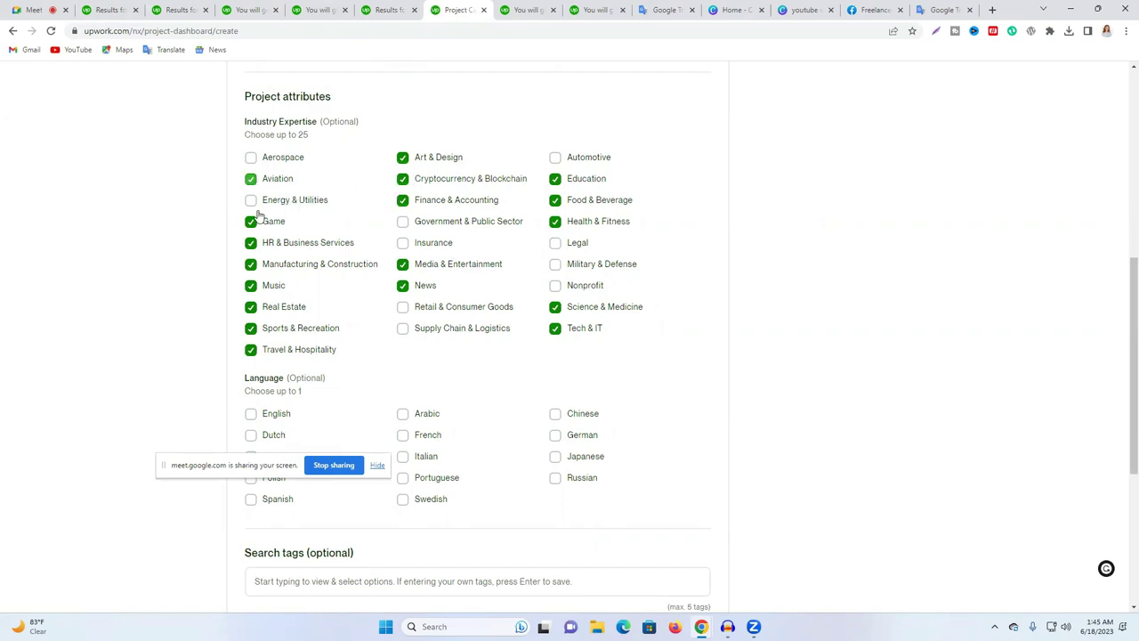
left_click(555, 286)
left_click(556, 243)
left_click(403, 328)
left_click(403, 307)
left_click(403, 243)
left_click(403, 222)
left_click(555, 157)
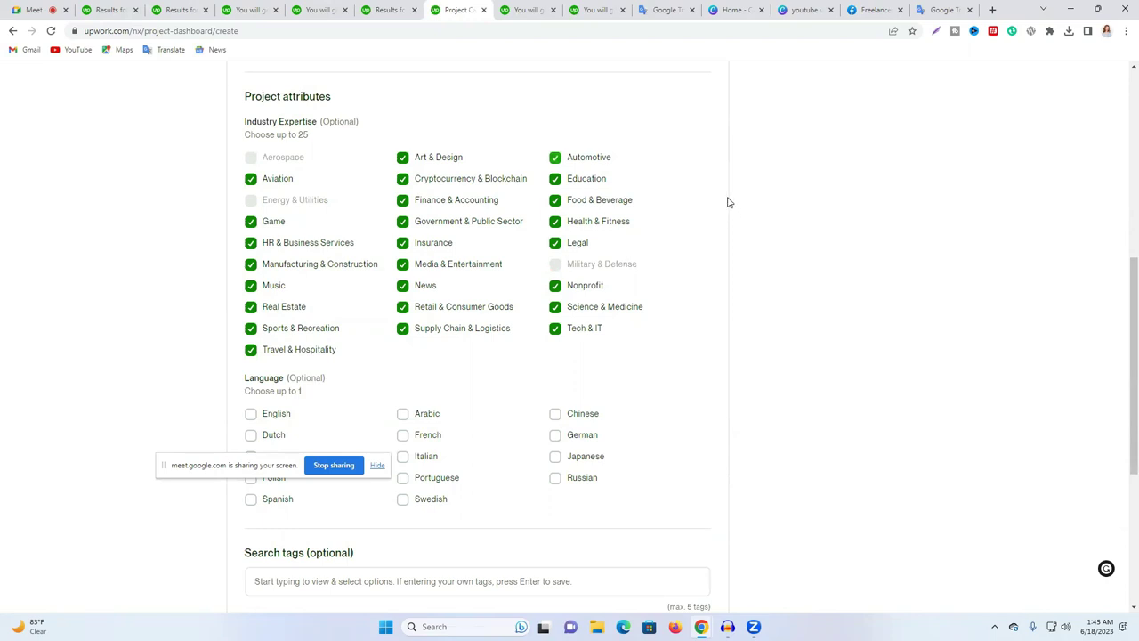
Step: Set the project language to English and place the cursor in Search tags
scroll(468, 287, "down", 2)
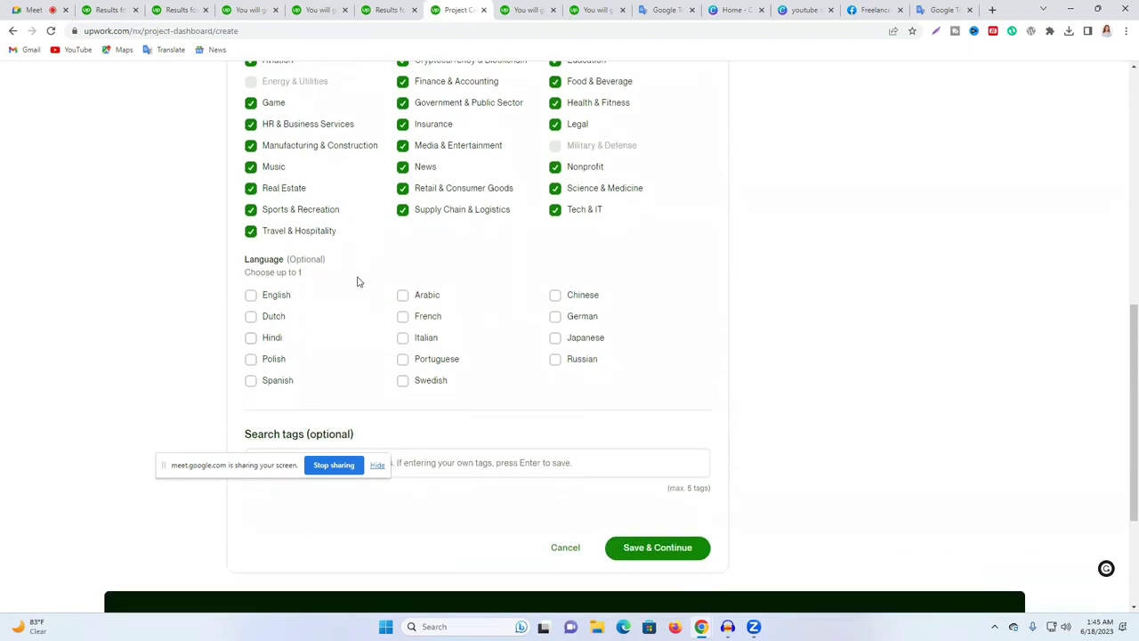
left_click(253, 295)
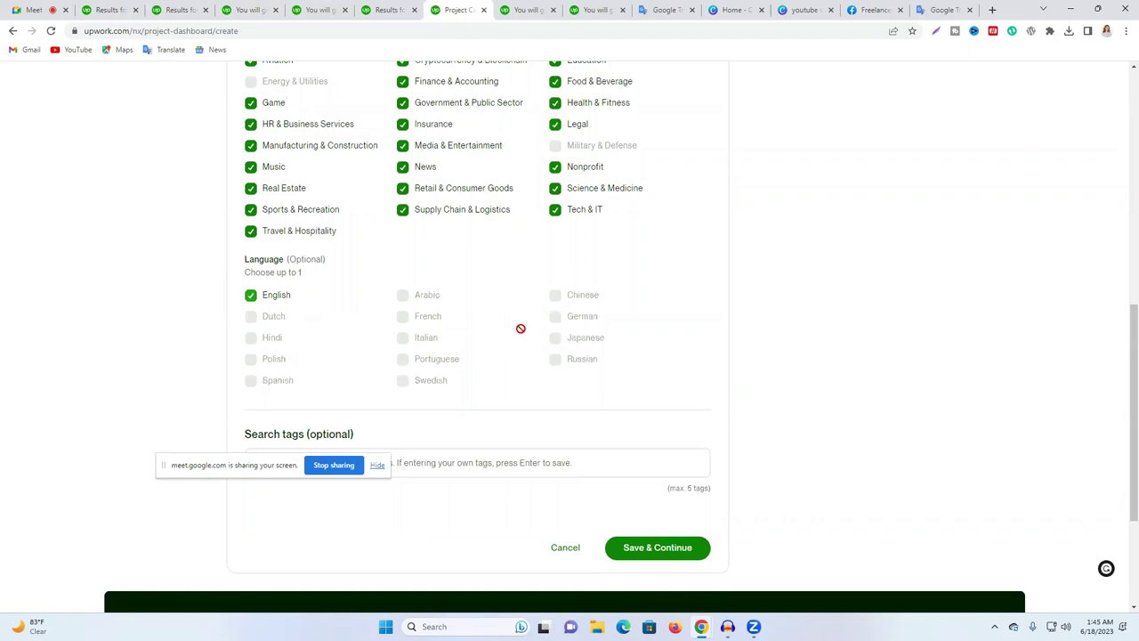
scroll(521, 328, "down", 2)
left_click(345, 346)
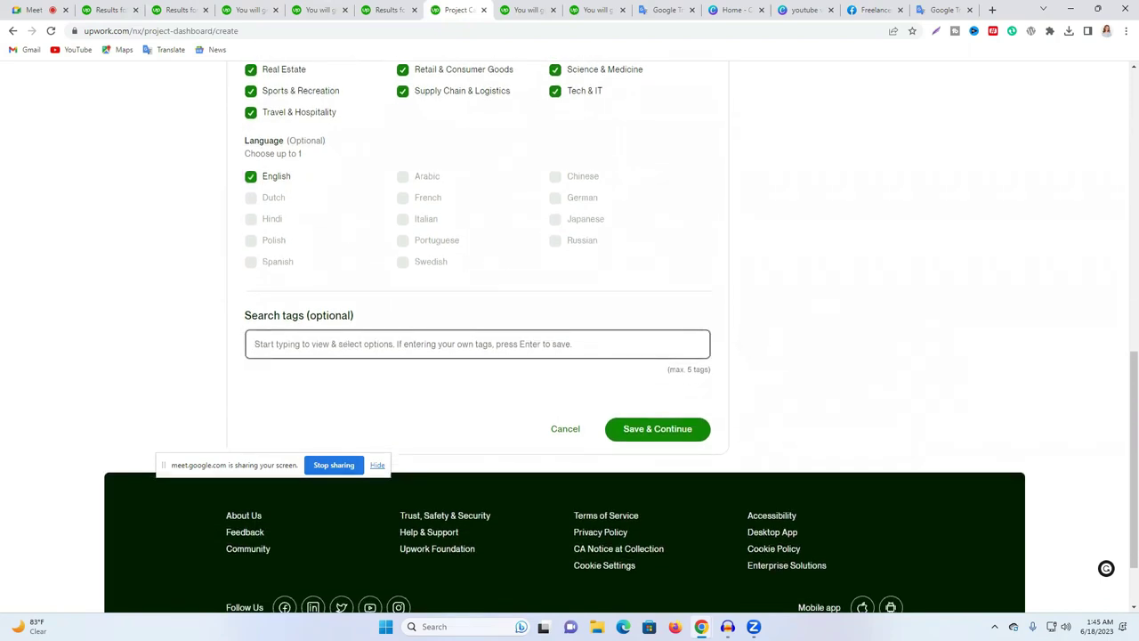
key("ctrl+2")
Step: Look through the competitor gig tabs and return to the youtube channel seo results
left_click(195, 7)
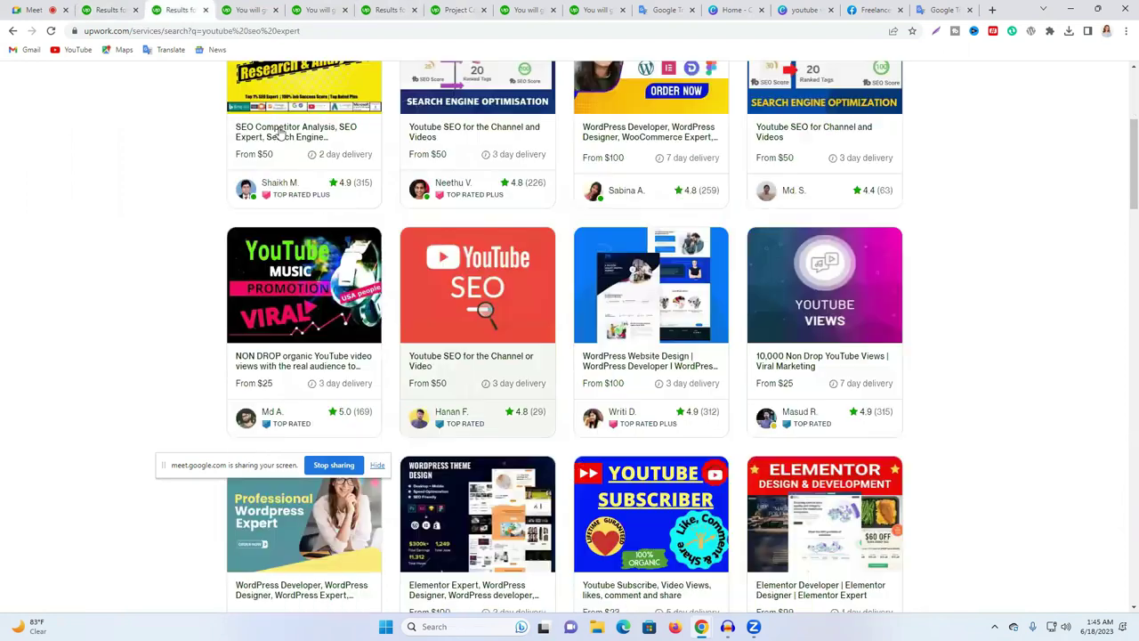
scroll(324, 149, "up", 4)
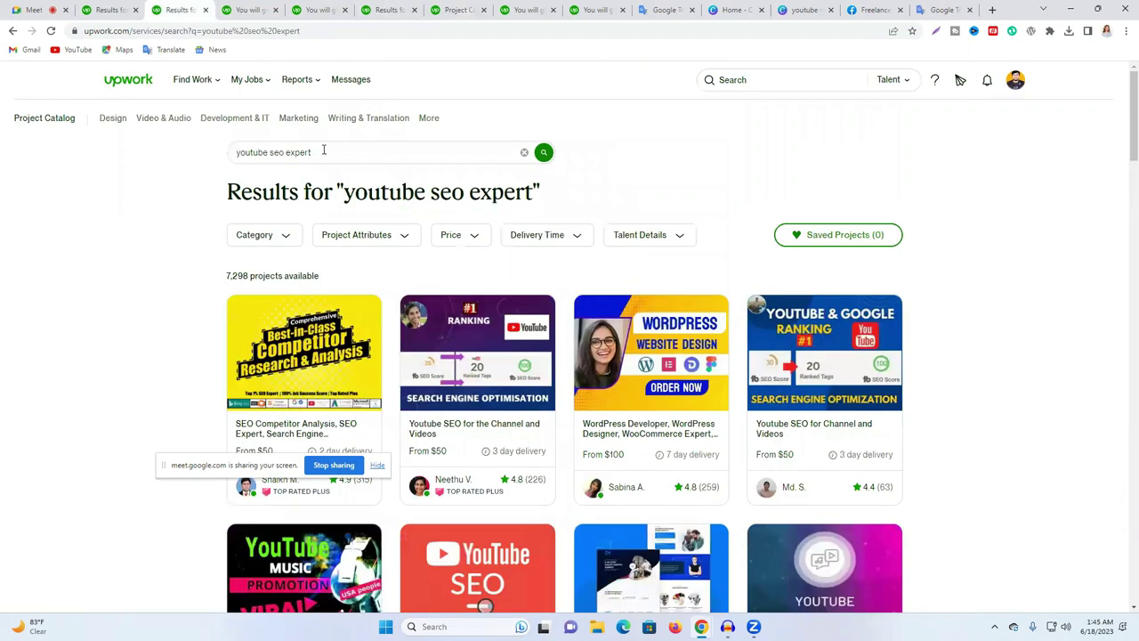
left_click(240, 7)
left_click(322, 7)
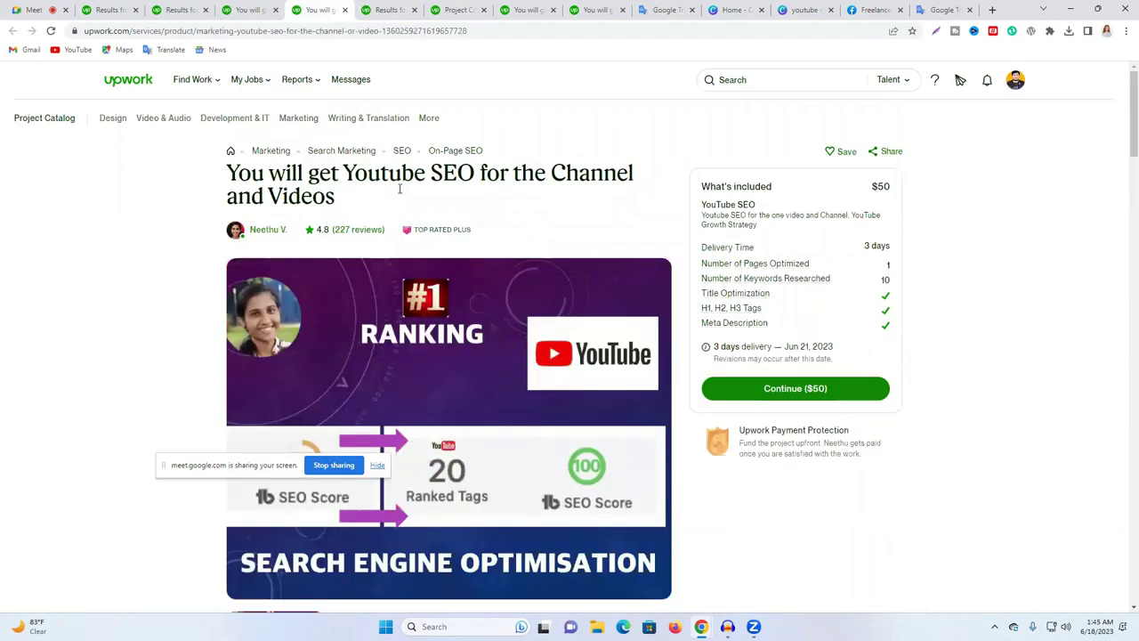
left_click(388, 7)
scroll(436, 230, "up", 8)
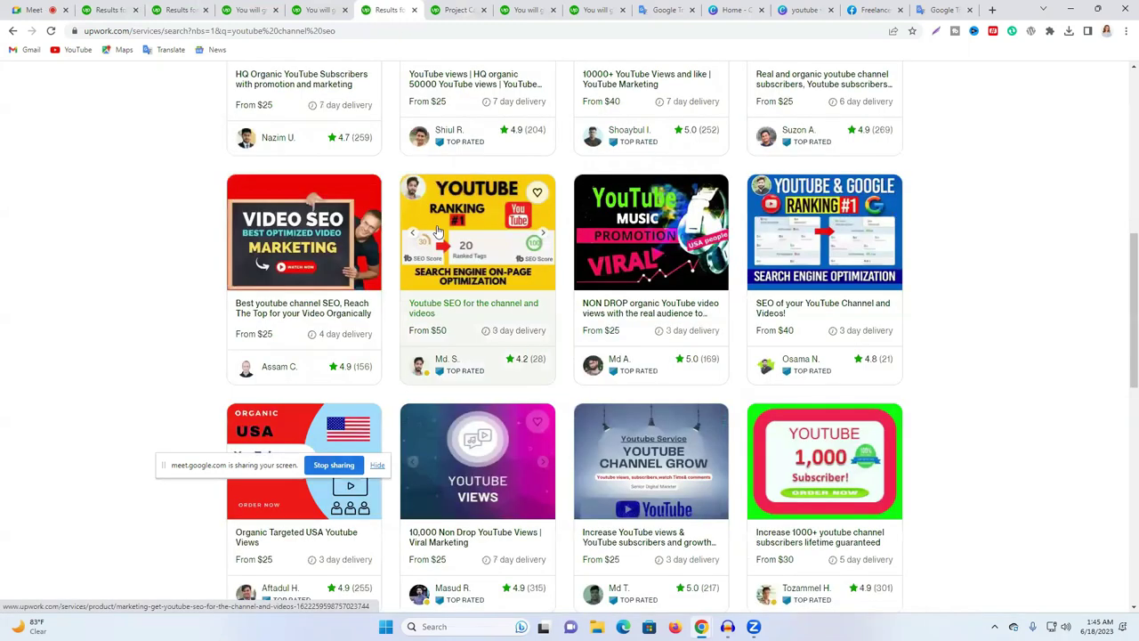
scroll(349, 175, "up", 10)
Step: Search projects only for 'youtube video seo', then go back to the youtube channel seo results
left_click(890, 80)
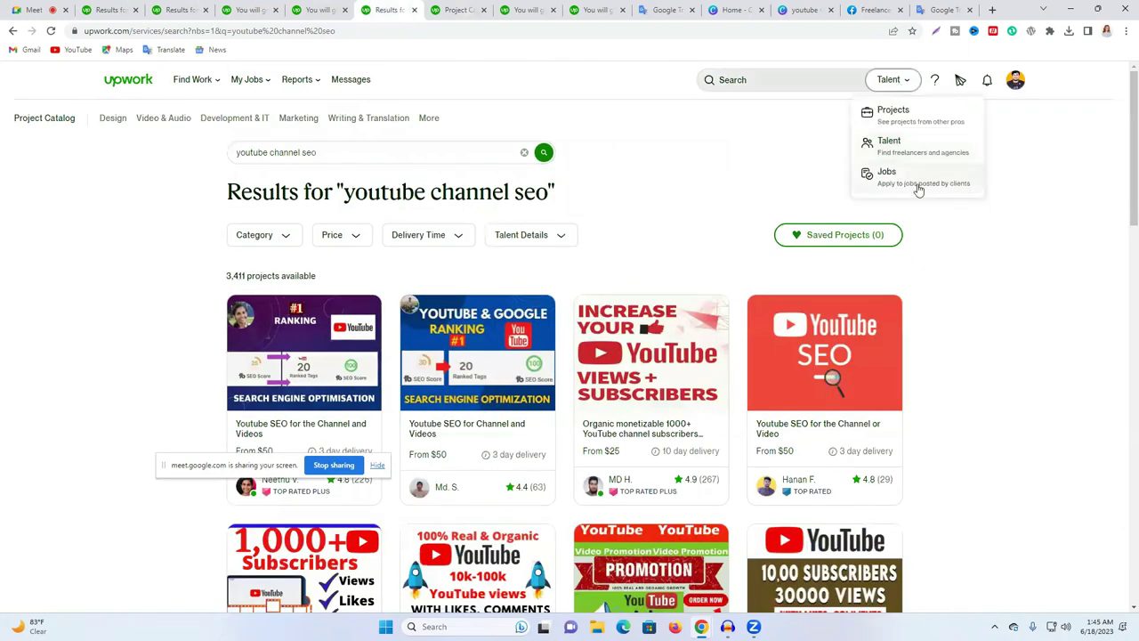
left_click(893, 112)
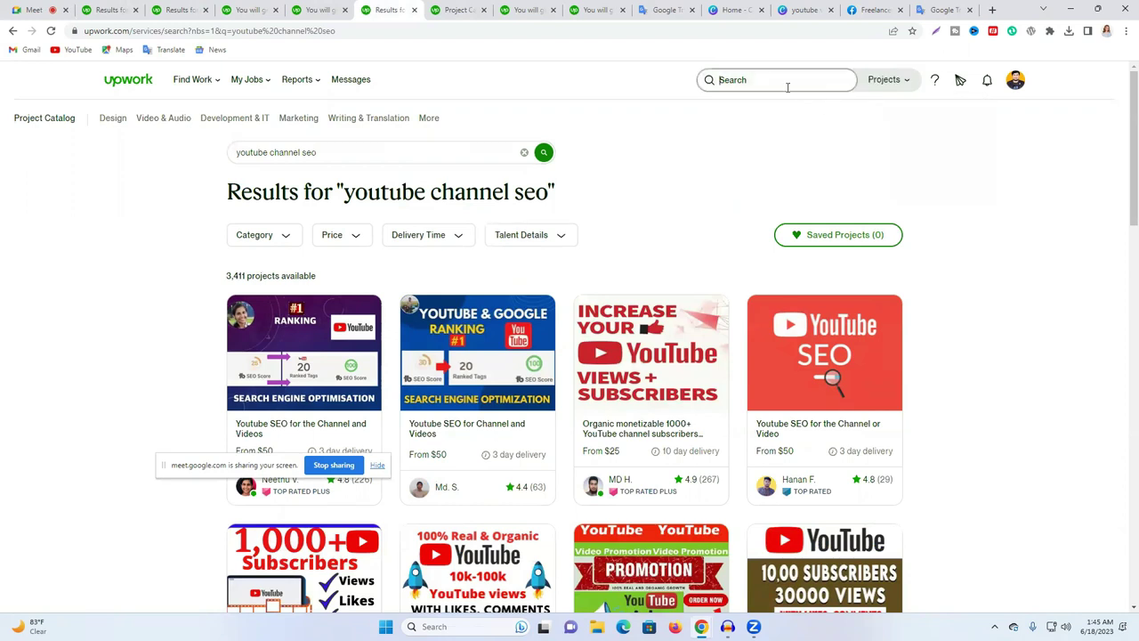
left_click(771, 80)
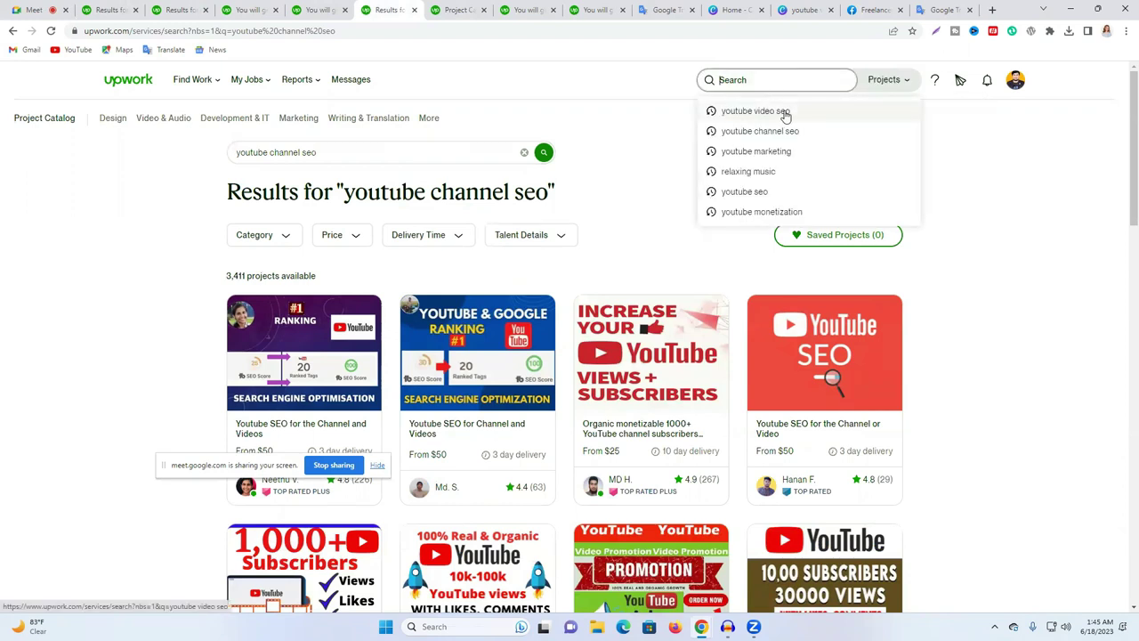
left_click(781, 116)
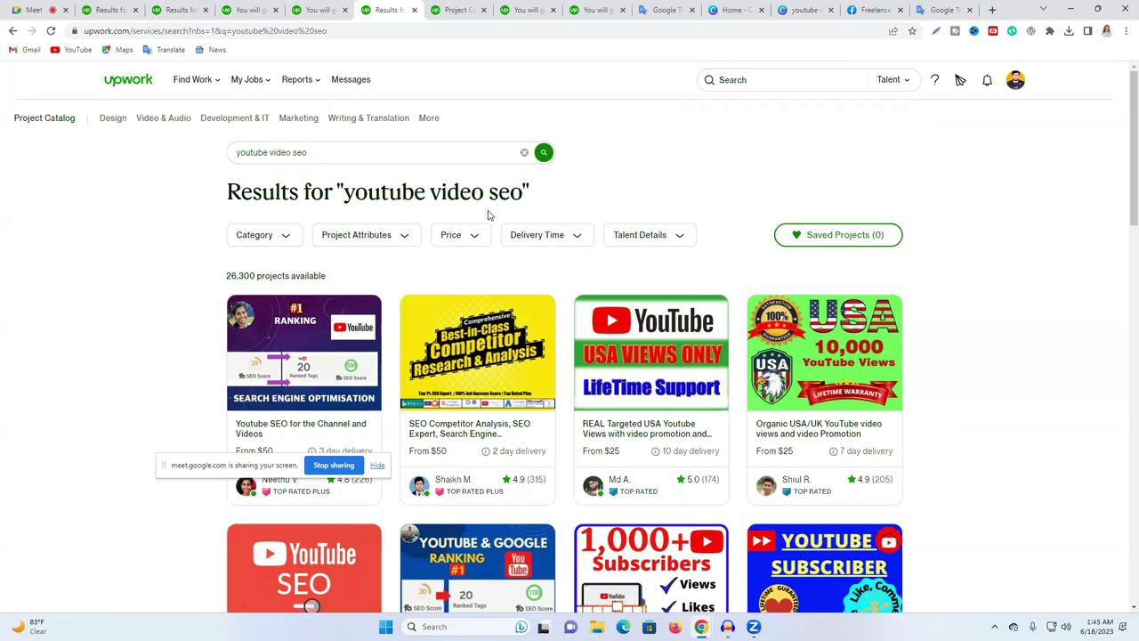
left_click(890, 79)
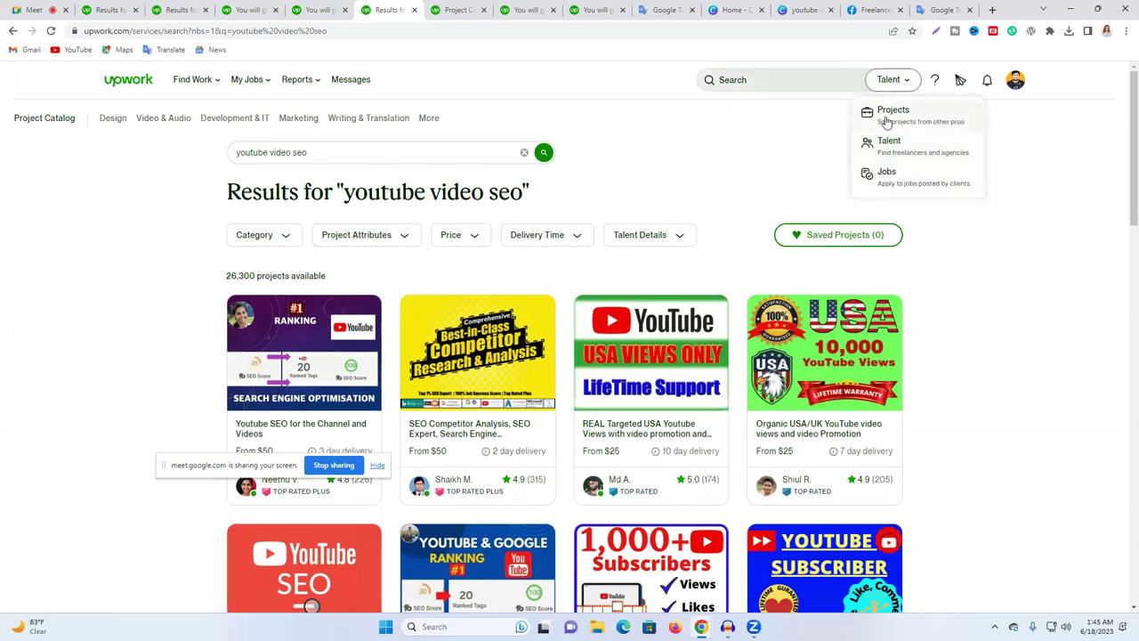
left_click(871, 120)
left_click(764, 82)
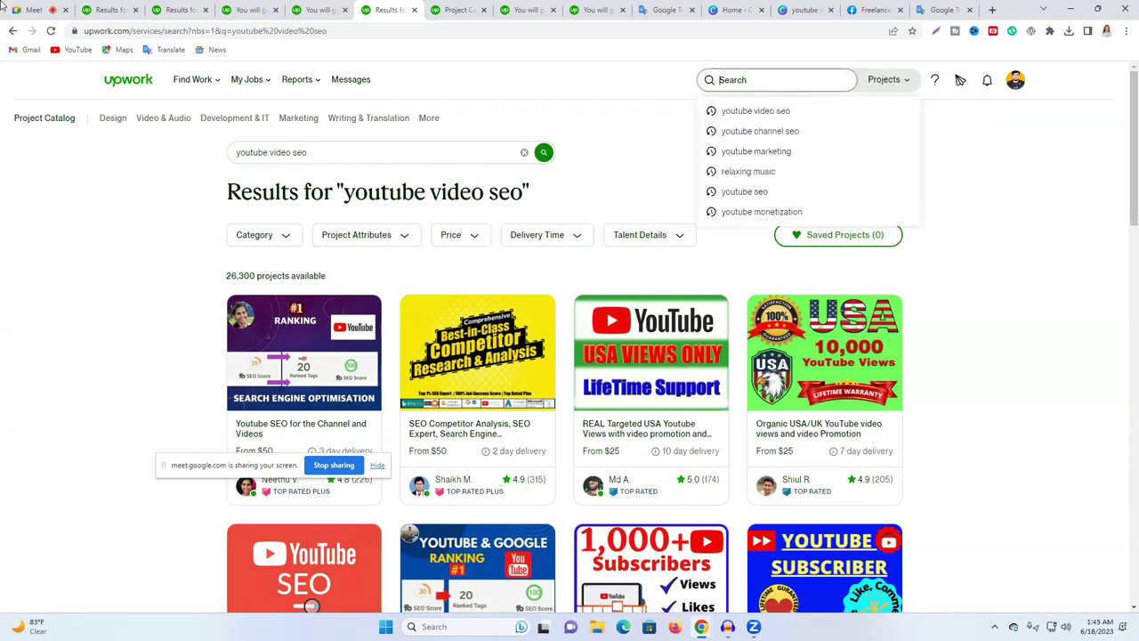
left_click(10, 34)
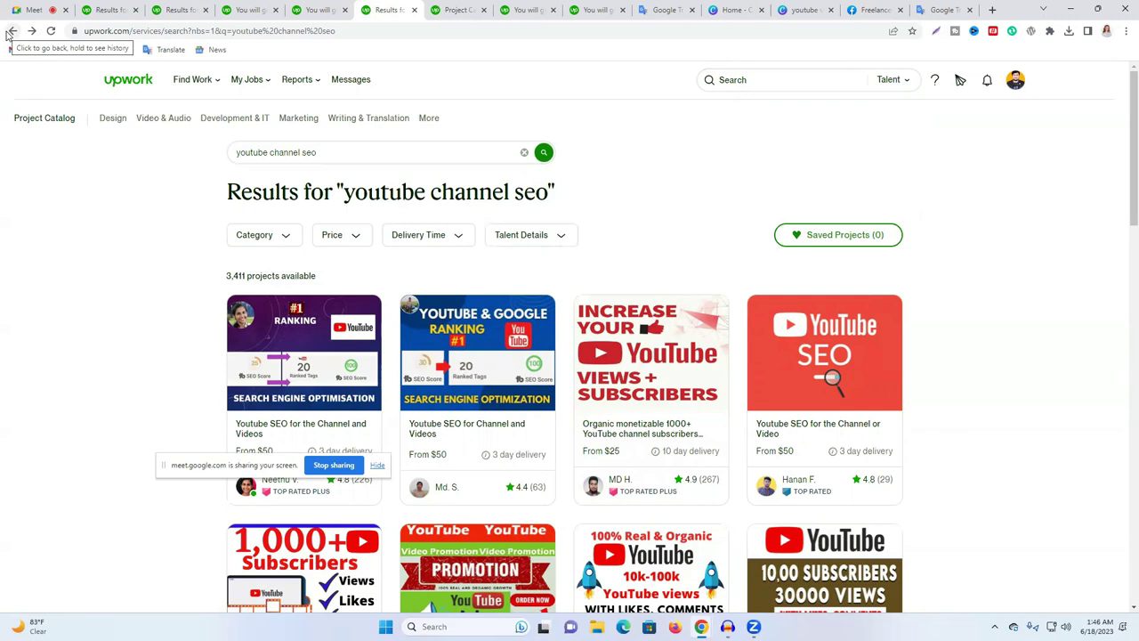
Step: Copy the 'youtube channel seo' search phrase and bring up the youtube seo expert results
left_click(344, 158)
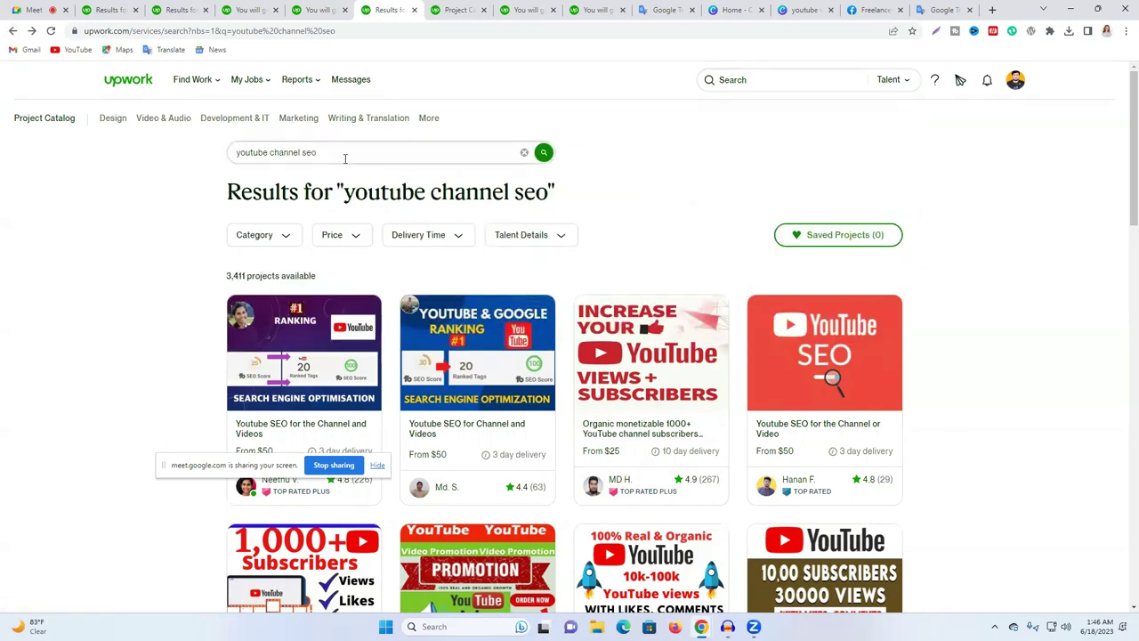
key("ctrl+a")
right_click(344, 158)
left_click(388, 208)
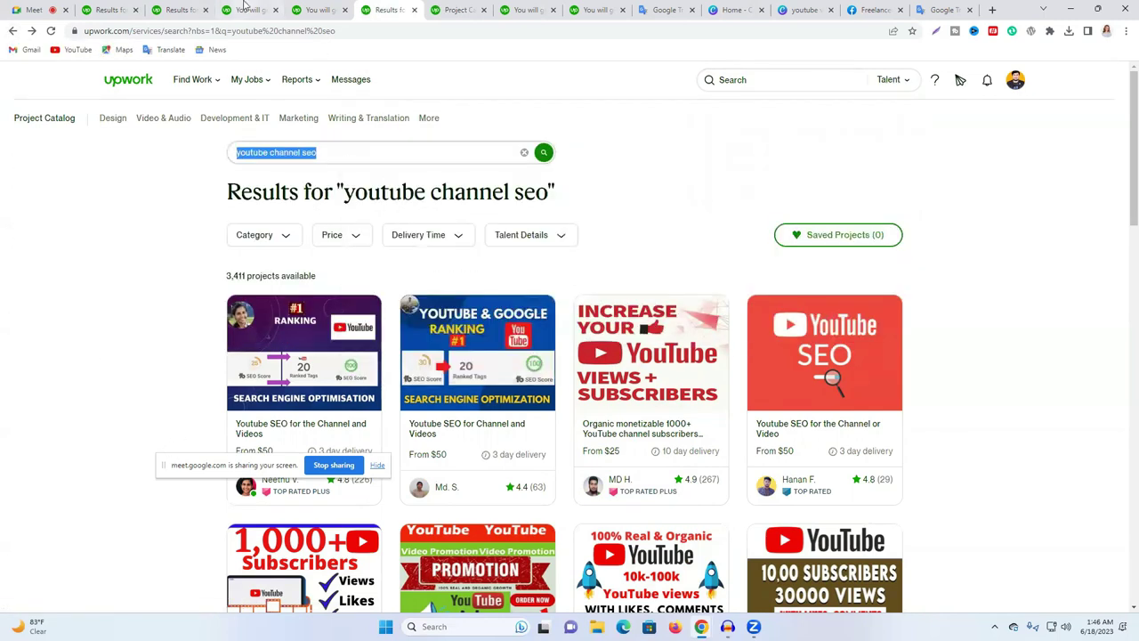
left_click(264, 7)
left_click(305, 8)
left_click(172, 7)
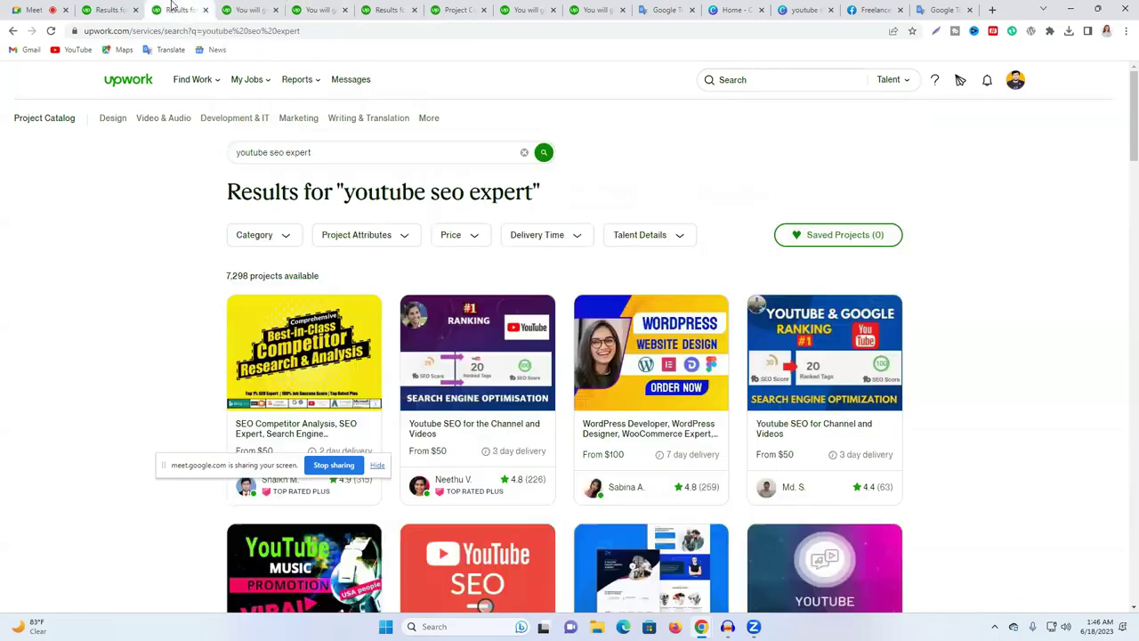
Step: Add 'youtube channel seo' as the first search tag
left_click(388, 10)
left_click(459, 8)
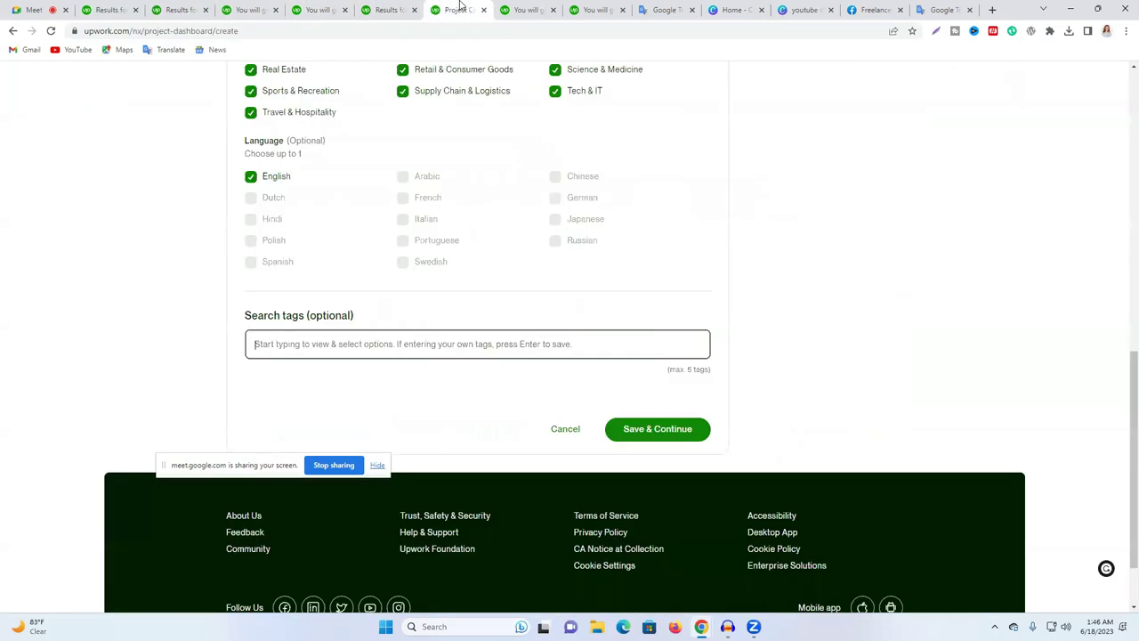
key("ctrl+v")
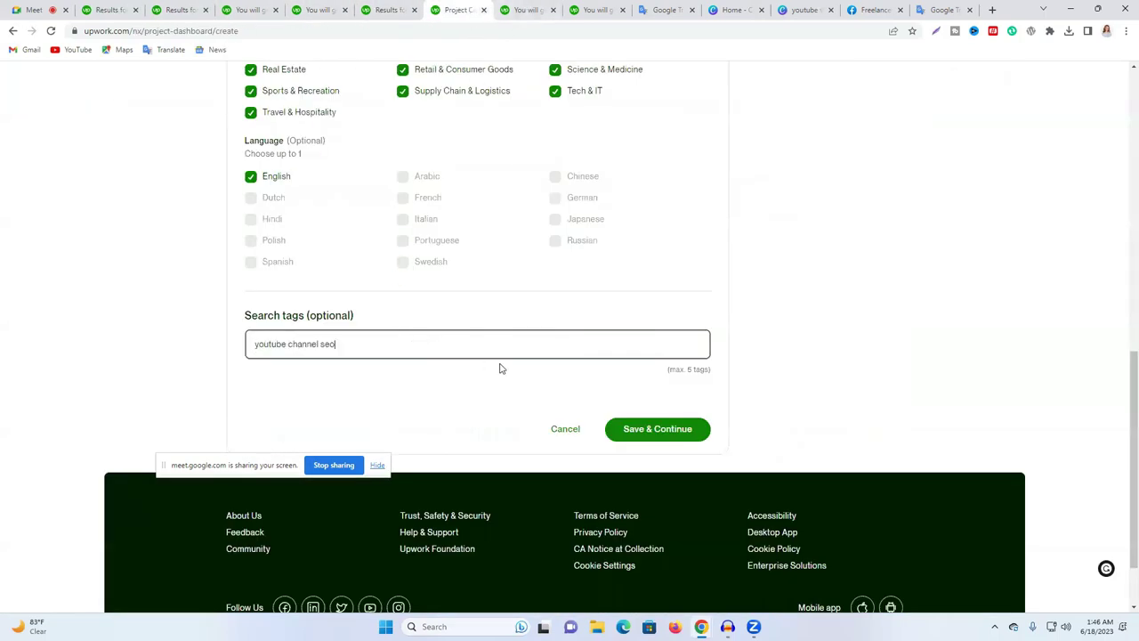
key("Return")
Step: Copy the 'youtube video seo' phrase from its search results page
left_click(241, 10)
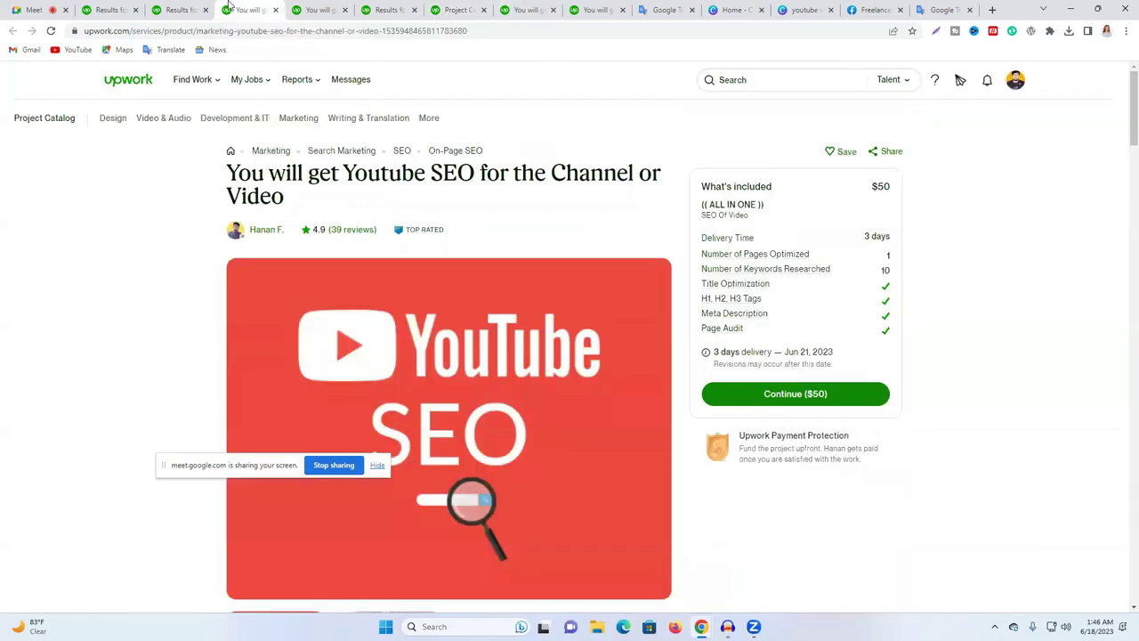
left_click(141, 8)
right_click(316, 156)
left_click(387, 203)
Step: Move the project form tab to second place and add 'youtube video seo' as a tag
left_click(587, 10)
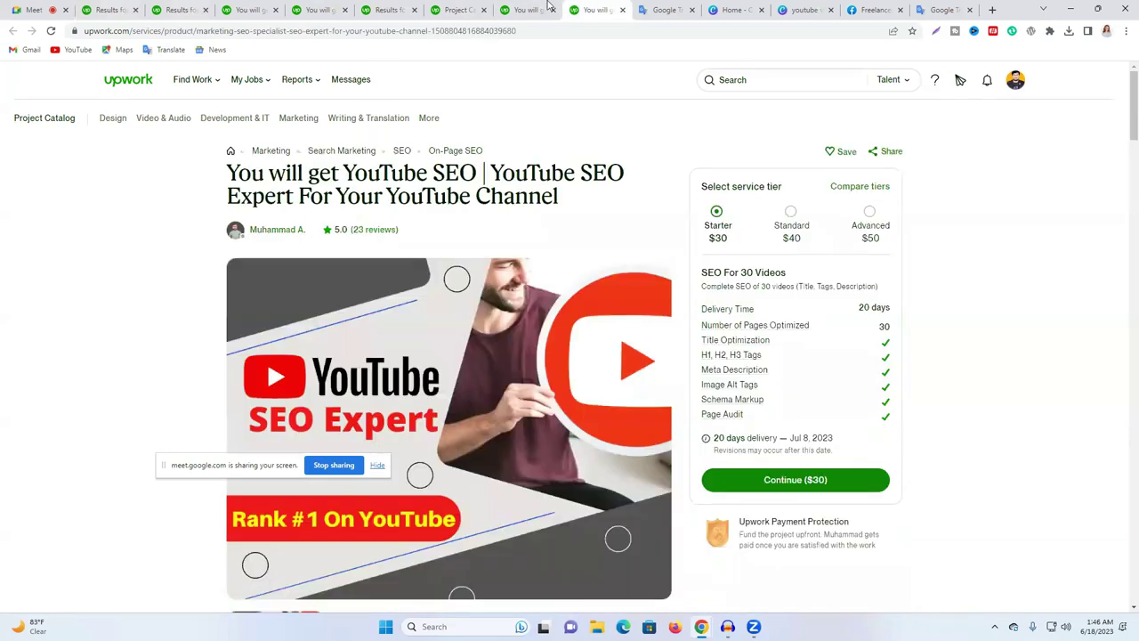
left_click(539, 9)
left_click(391, 10)
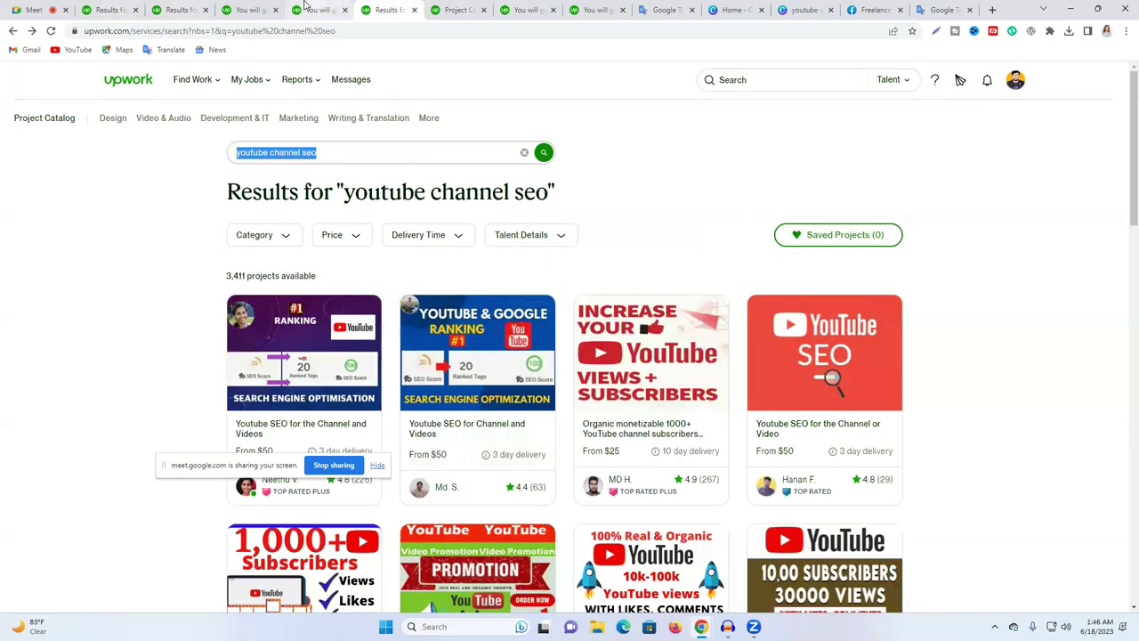
left_click(329, 10)
left_click(265, 9)
left_click(389, 9)
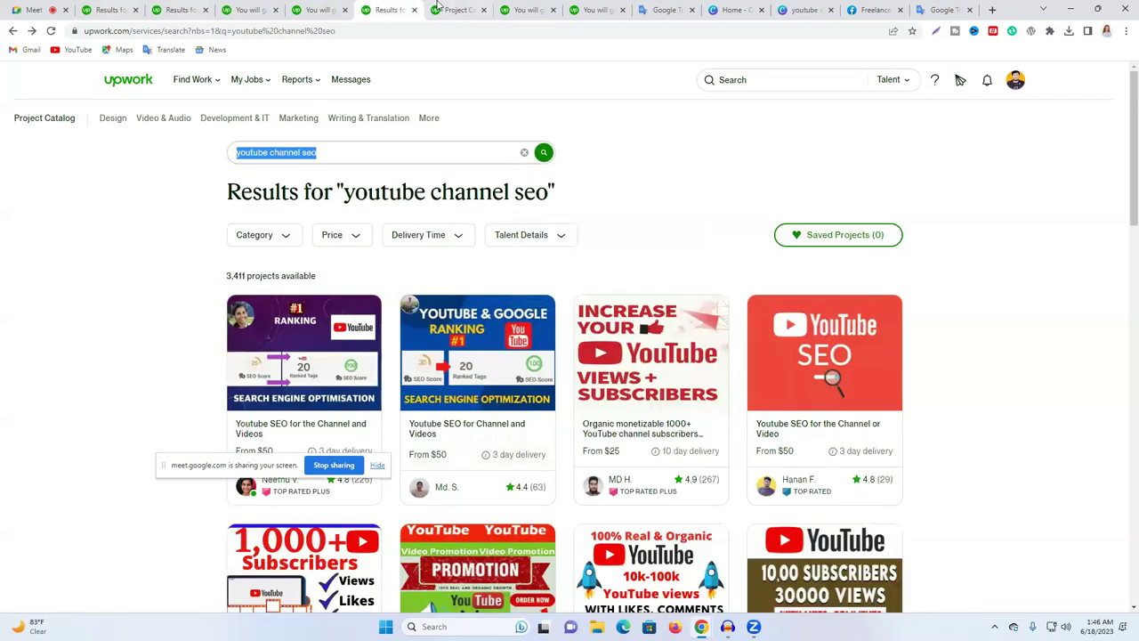
left_click(466, 8)
left_click_drag(462, 11, 112, 11)
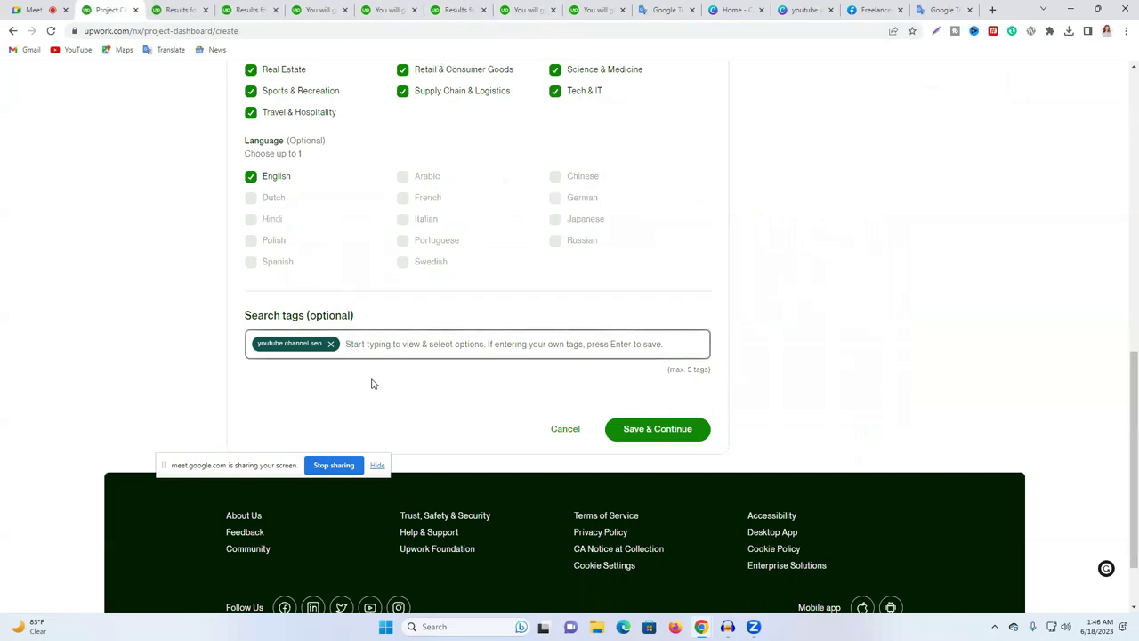
key("ctrl+v")
key("Return")
Step: Copy 'youtube seo expert' from its results page and add it as a search tag
left_click(178, 10)
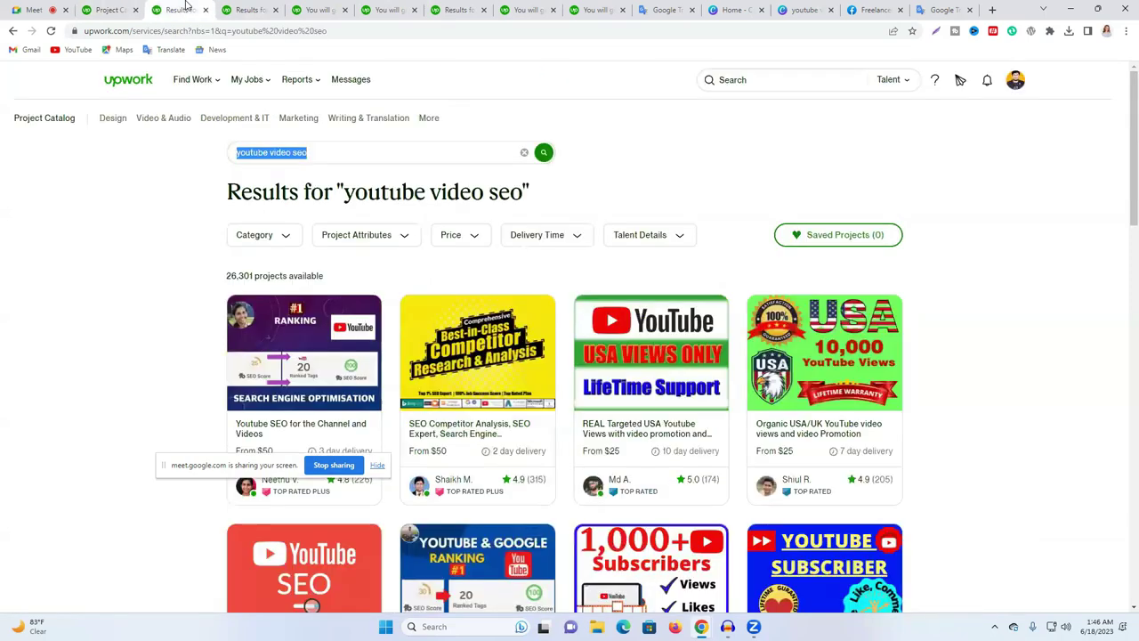
left_click(273, 8)
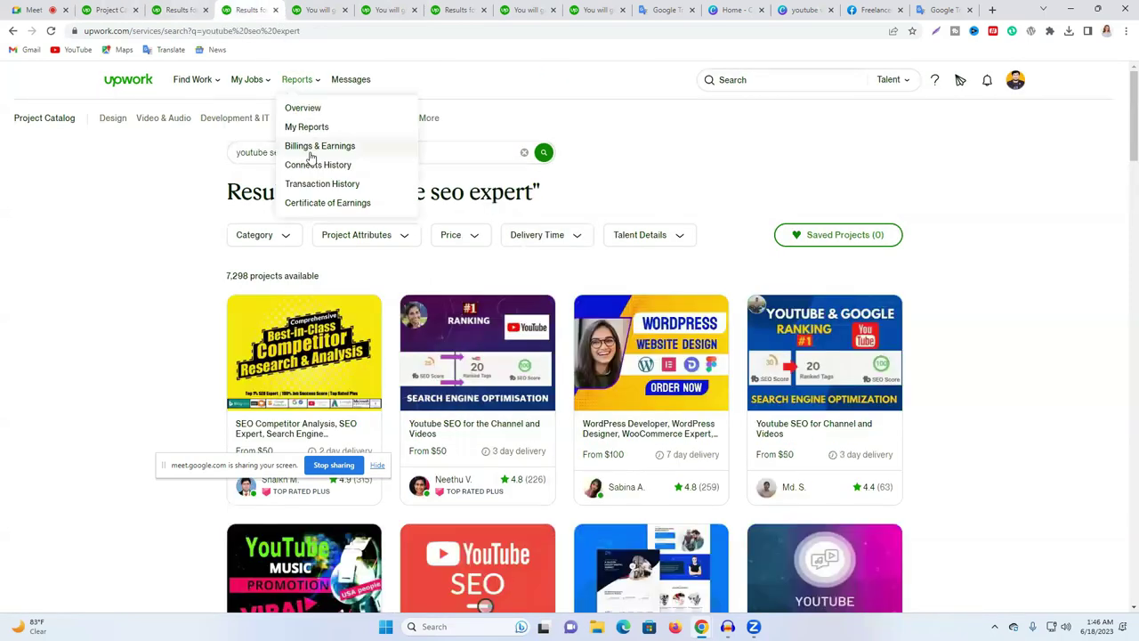
left_click_drag(311, 152, 235, 152)
right_click(300, 158)
left_click(361, 197)
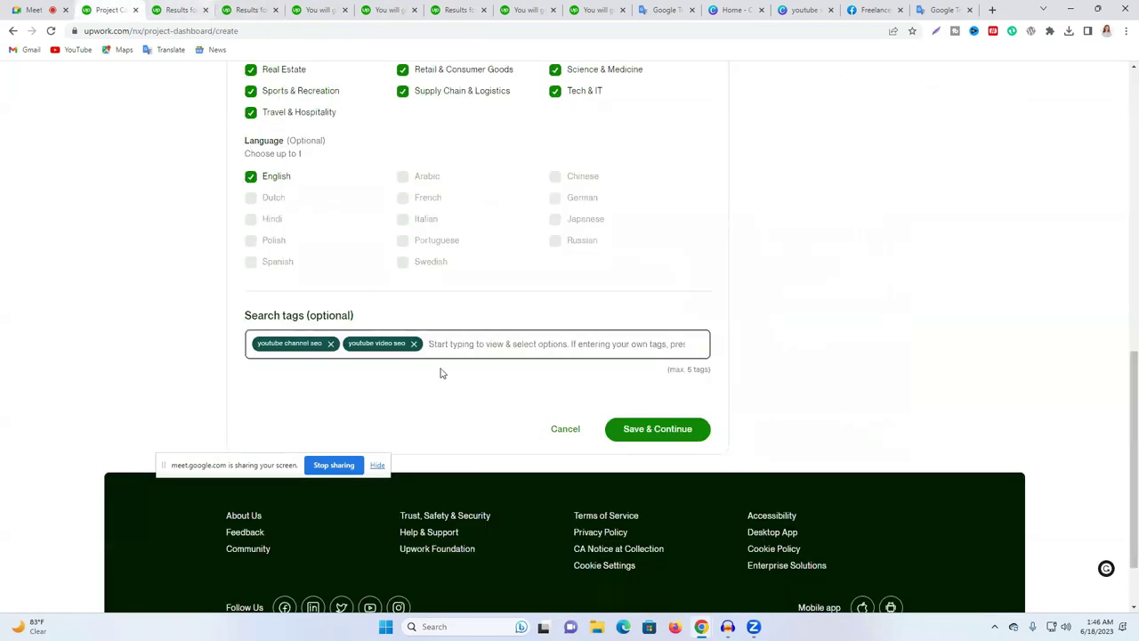
key("ctrl+v")
key("Return")
Step: Add 'youtube seo' as a tag by pasting 'youtube seo expert' and deleting 'expert'
left_click(538, 348)
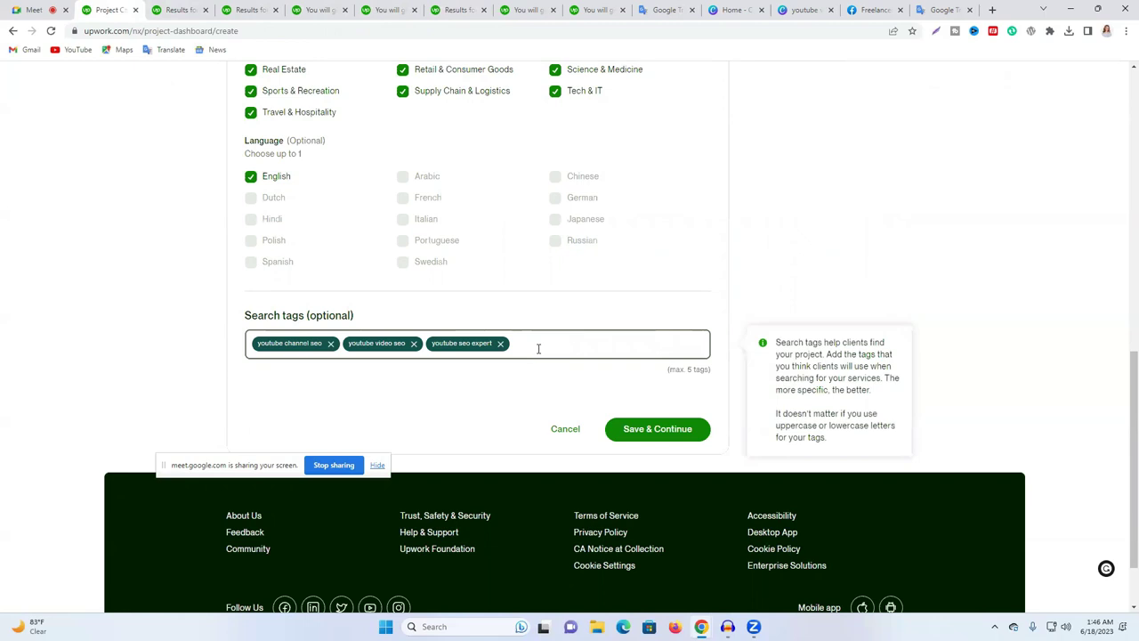
key("ctrl+v")
left_click_drag(590, 345, 562, 347)
key("BackSpace")
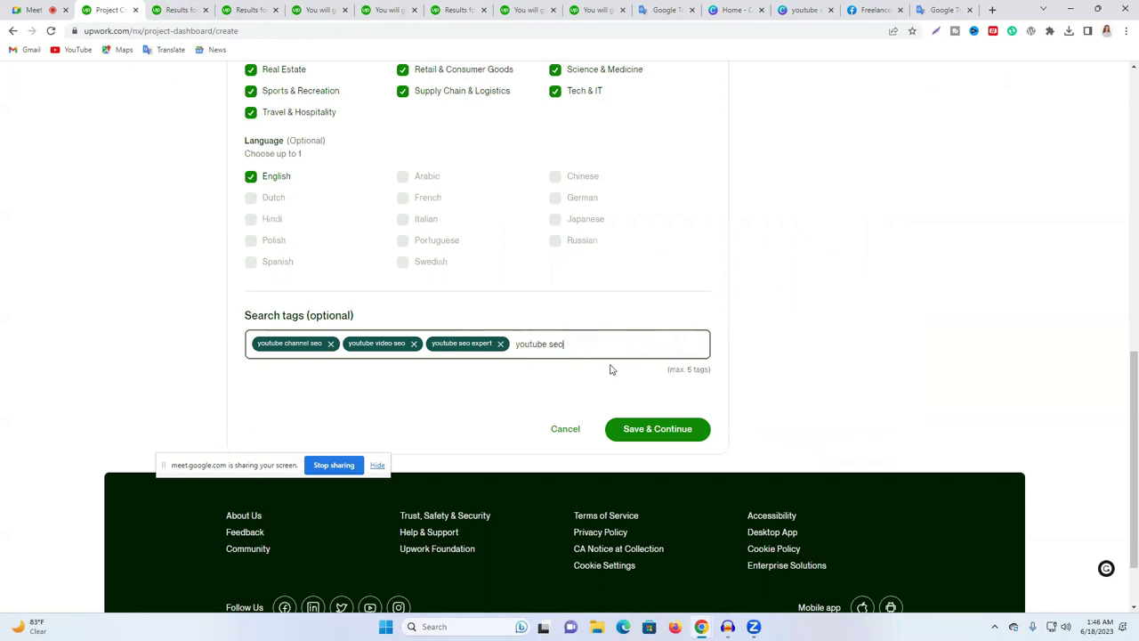
key("Return")
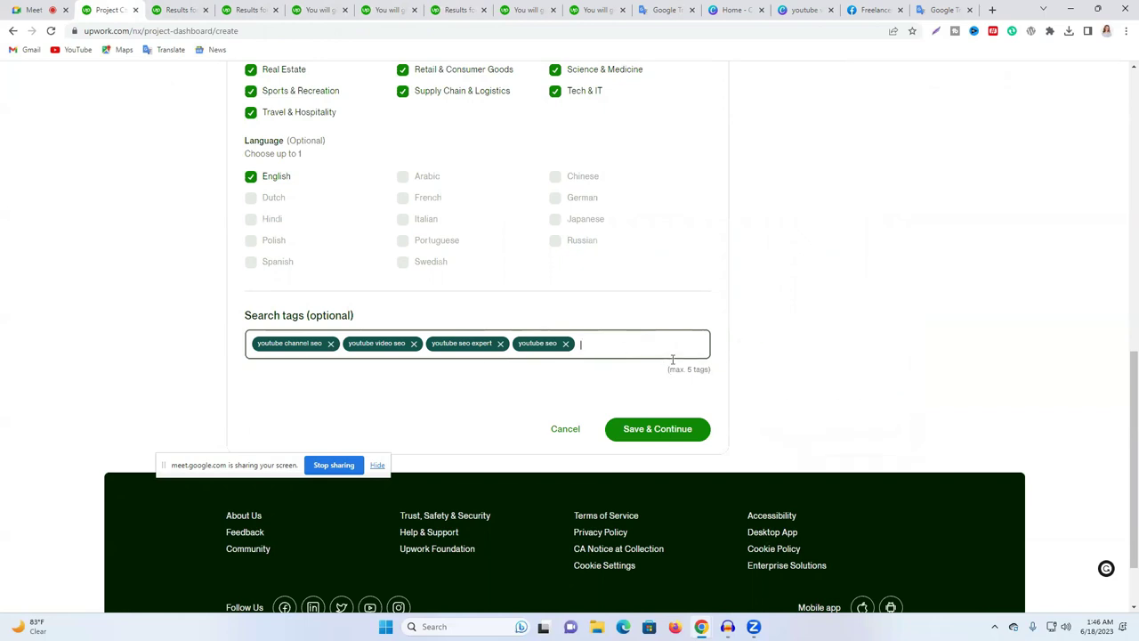
Step: Add YouTube Marketing as the fifth search tag from the suggestions
left_click(178, 9)
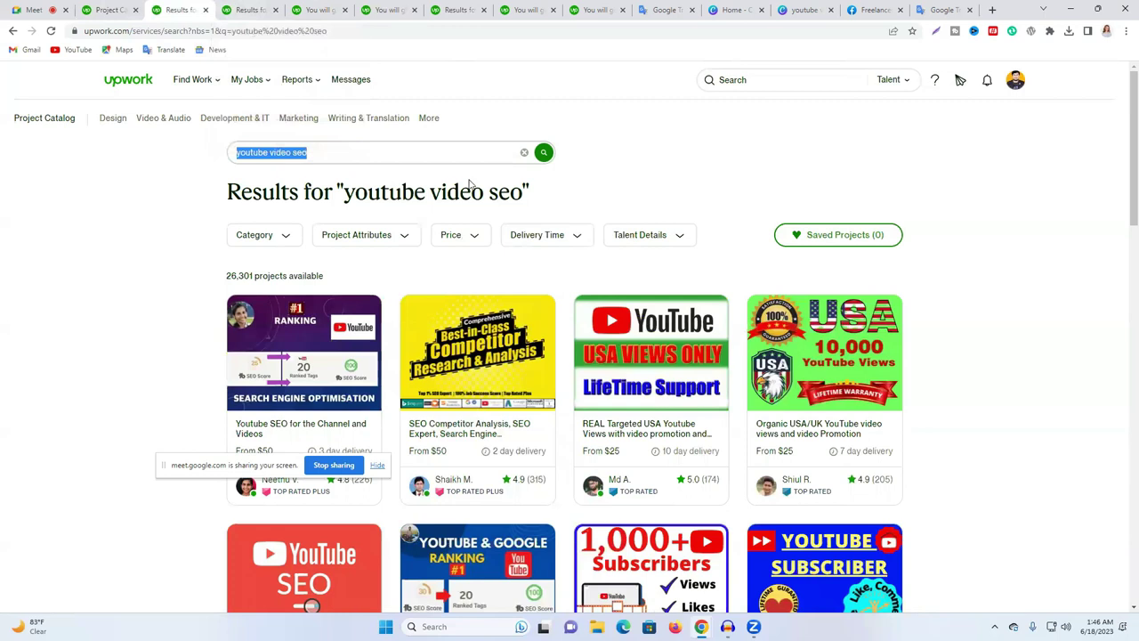
left_click(119, 9)
left_click(611, 352)
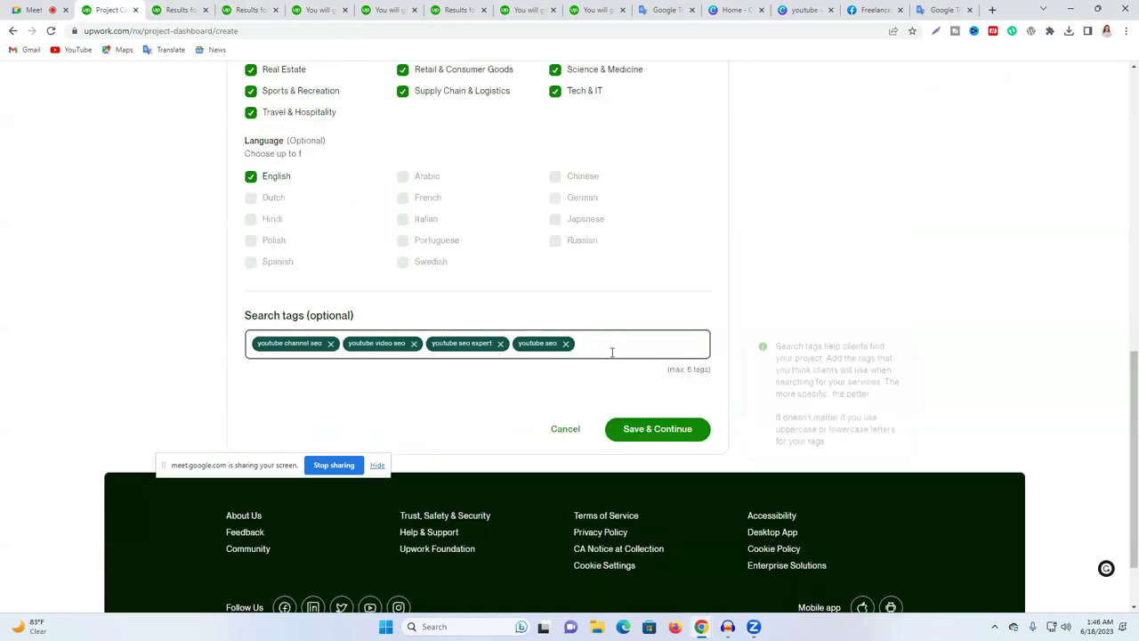
type("Youtube")
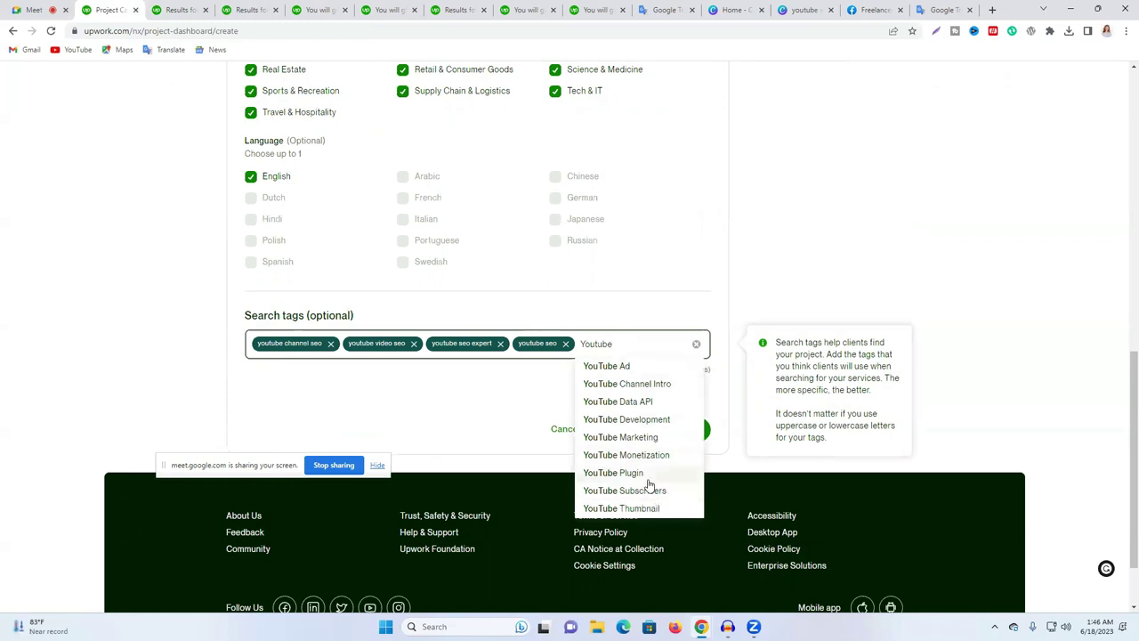
scroll(652, 427, "down", 1)
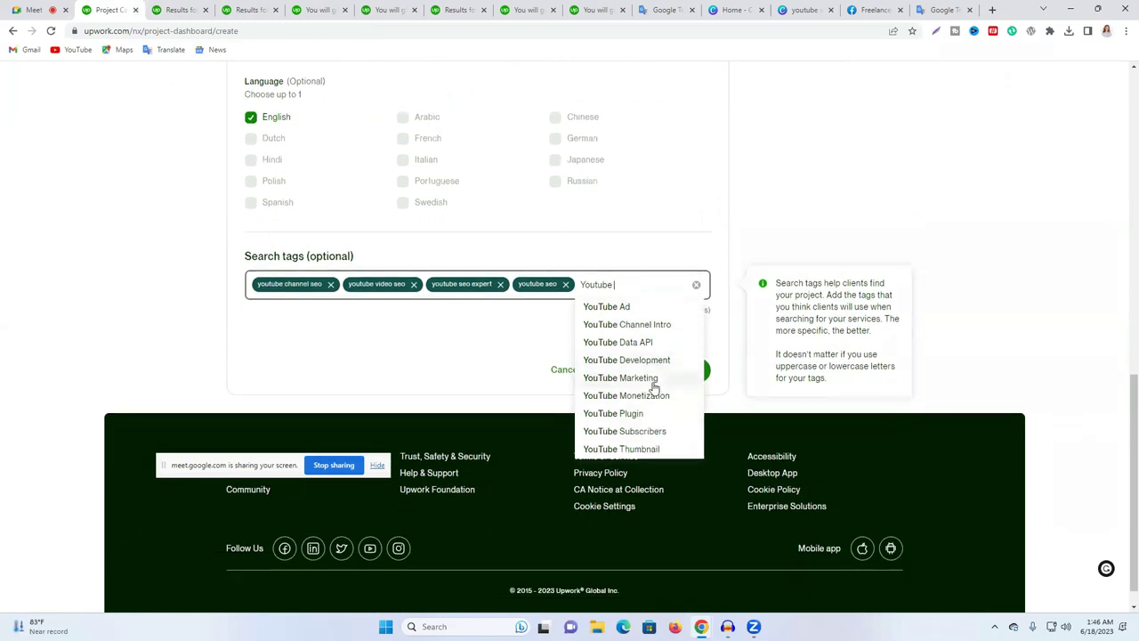
type("ma")
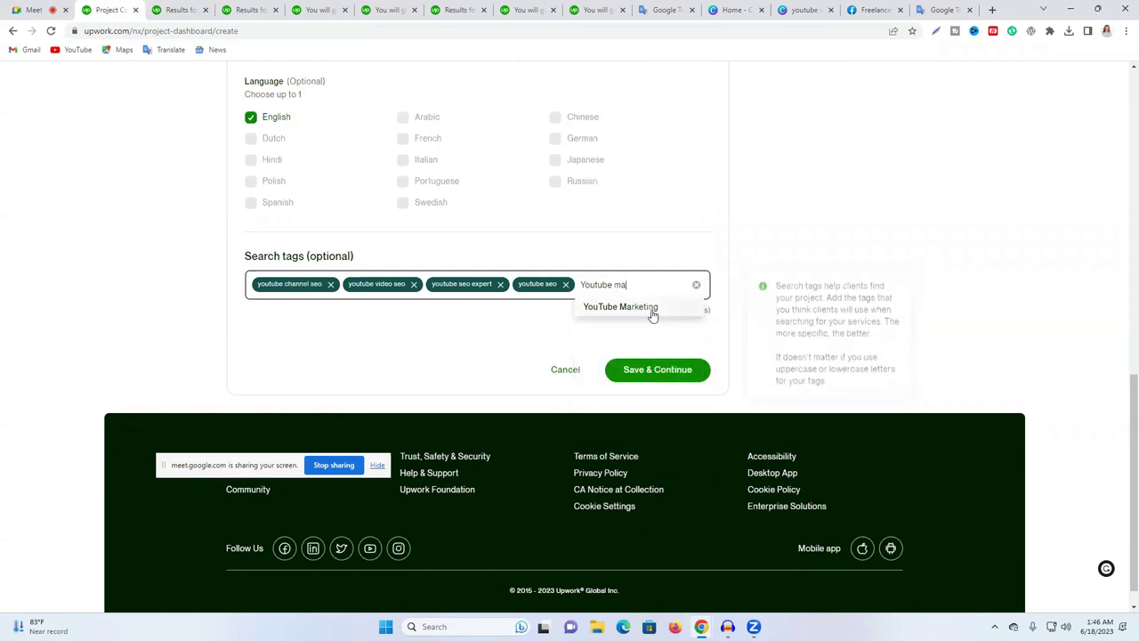
left_click(653, 311)
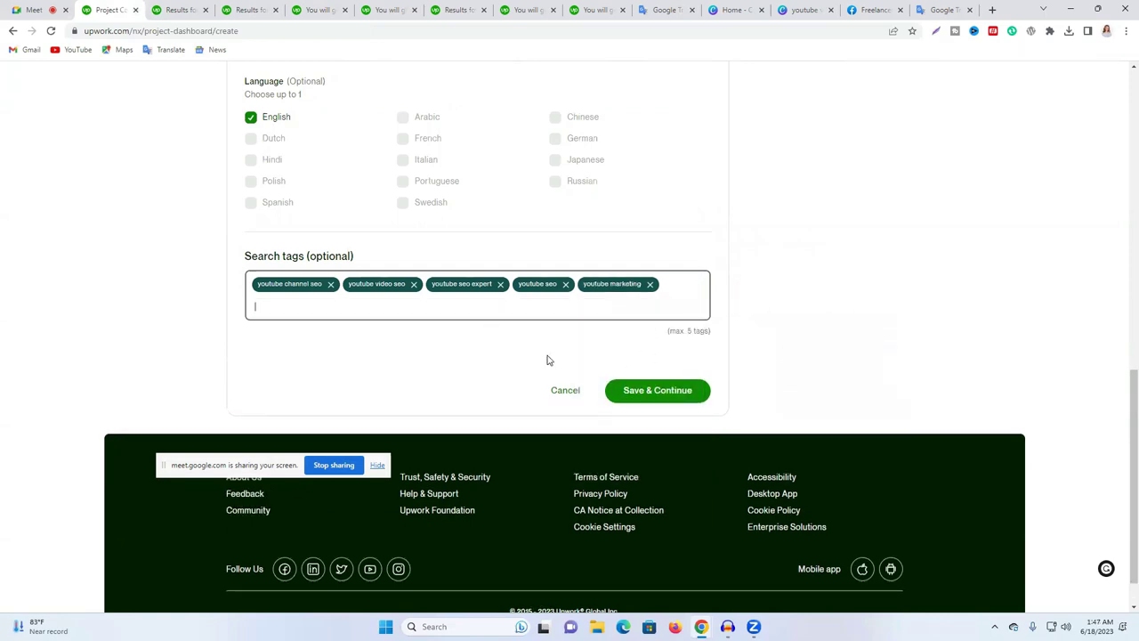
key("BackSpace")
left_click(598, 291)
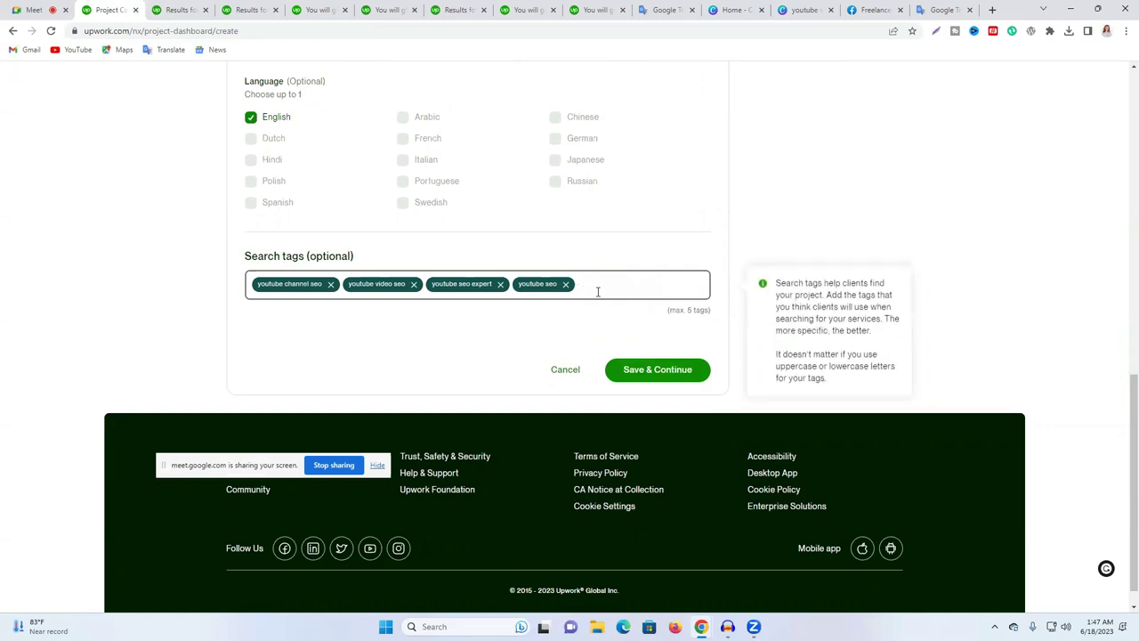
type("youtube")
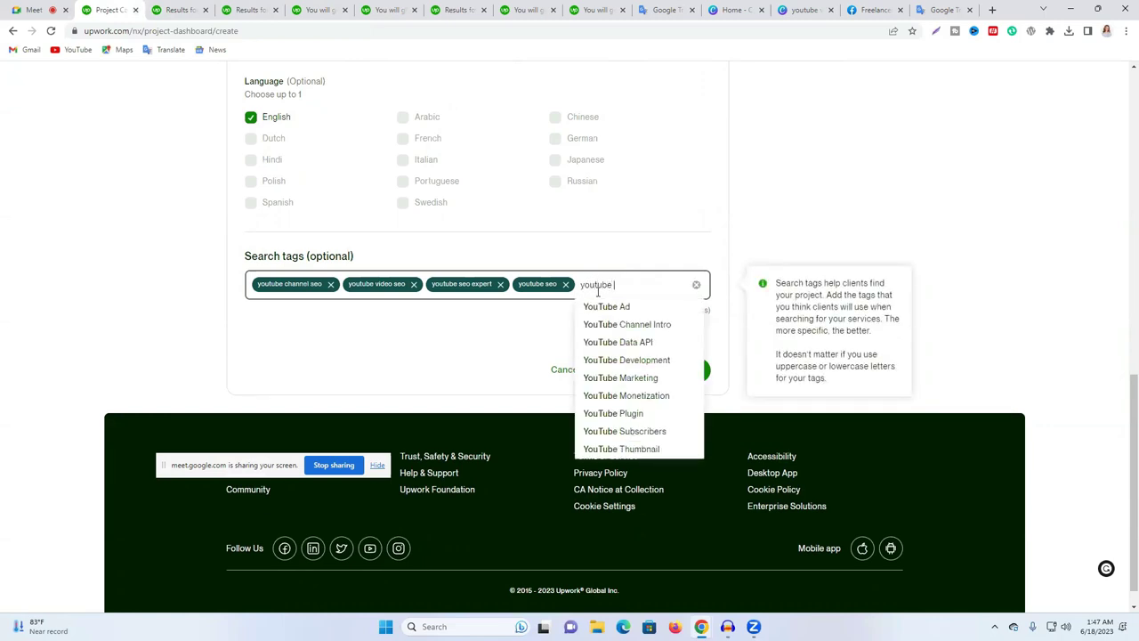
type(" m")
left_click(648, 310)
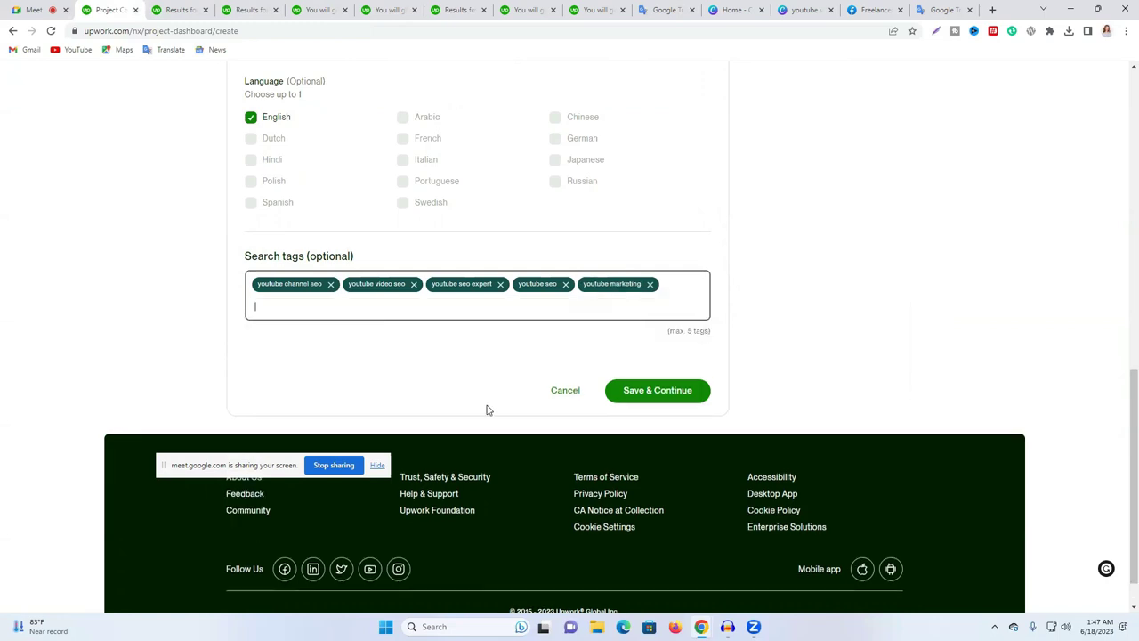
Step: Save the overview and move to pricing, placing the cursor in the Starter custom title
left_click(660, 391)
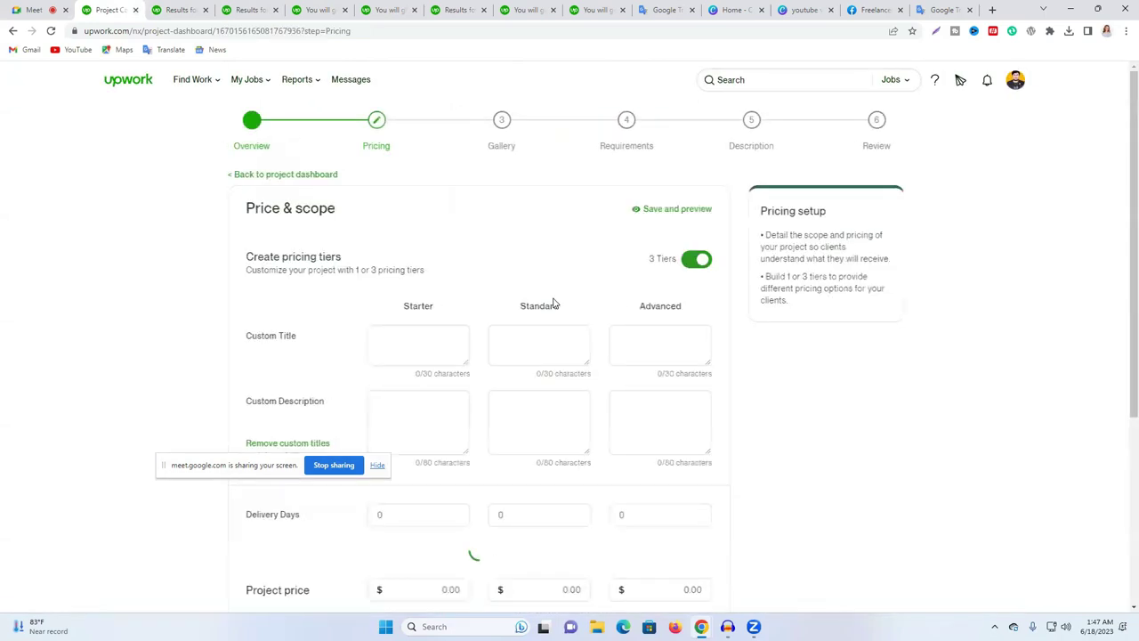
scroll(551, 304, "down", 1)
left_click(458, 241)
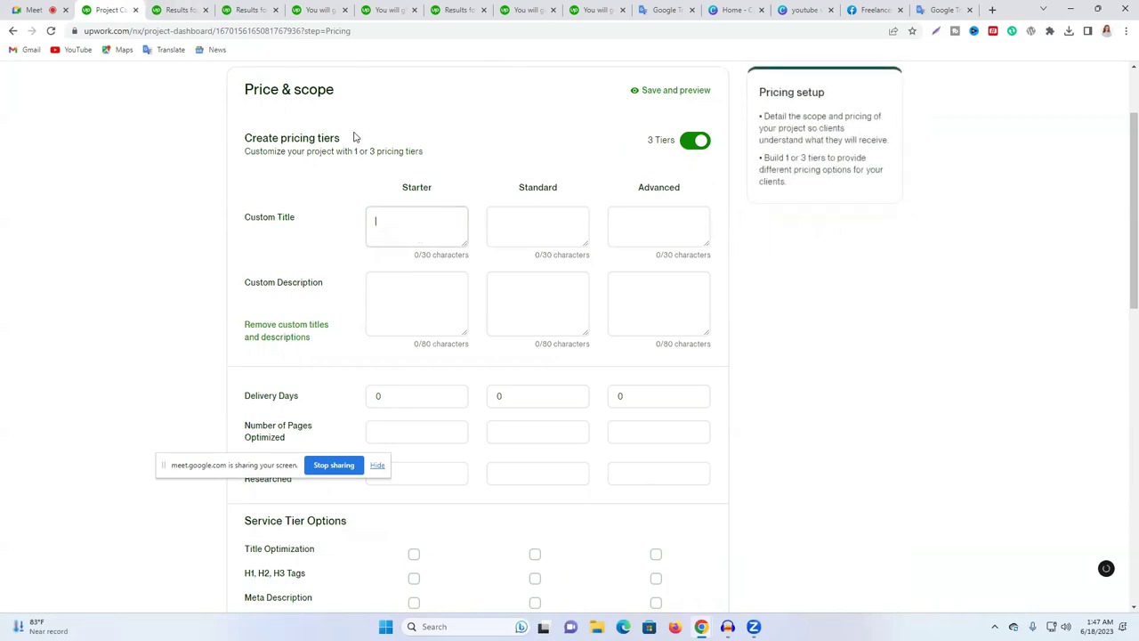
left_click(413, 222)
Step: Review the packages on the competitor's Youtube SEO Channel or Video gig
left_click(251, 9)
left_click(318, 10)
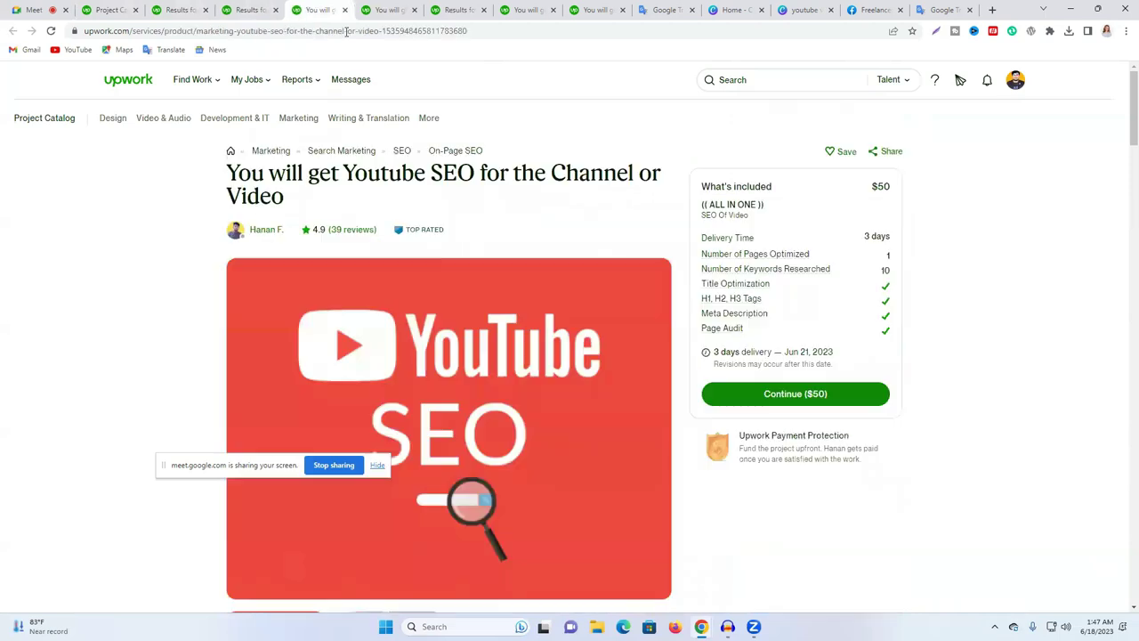
key("ctrl+Tab")
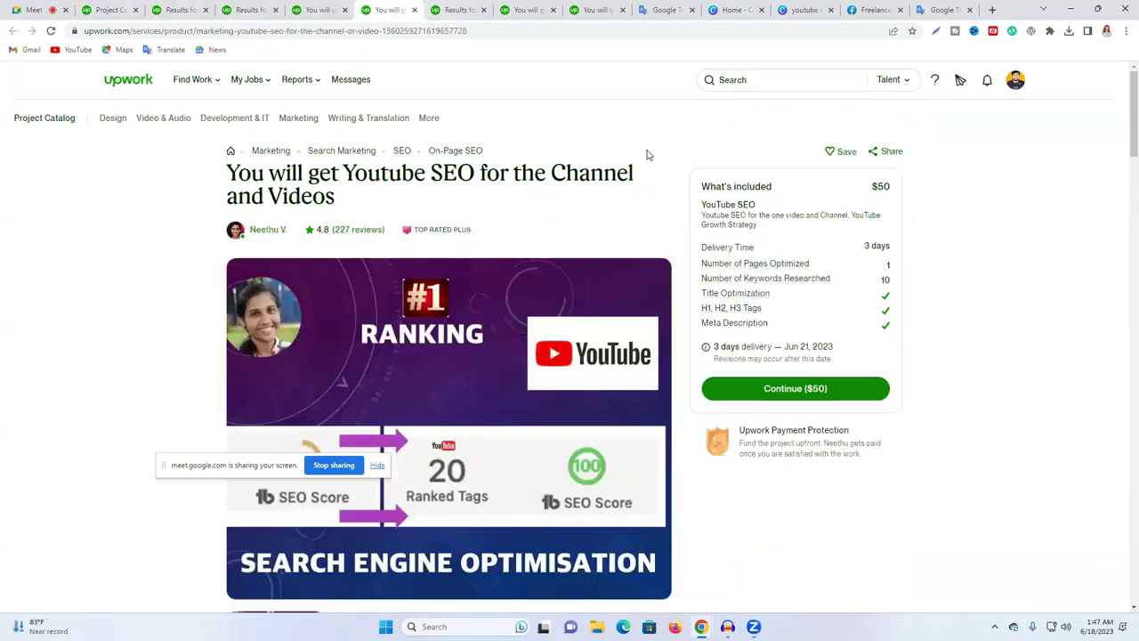
double_click(723, 206)
left_click_drag(722, 205, 757, 206)
scroll(566, 296, "down", 5)
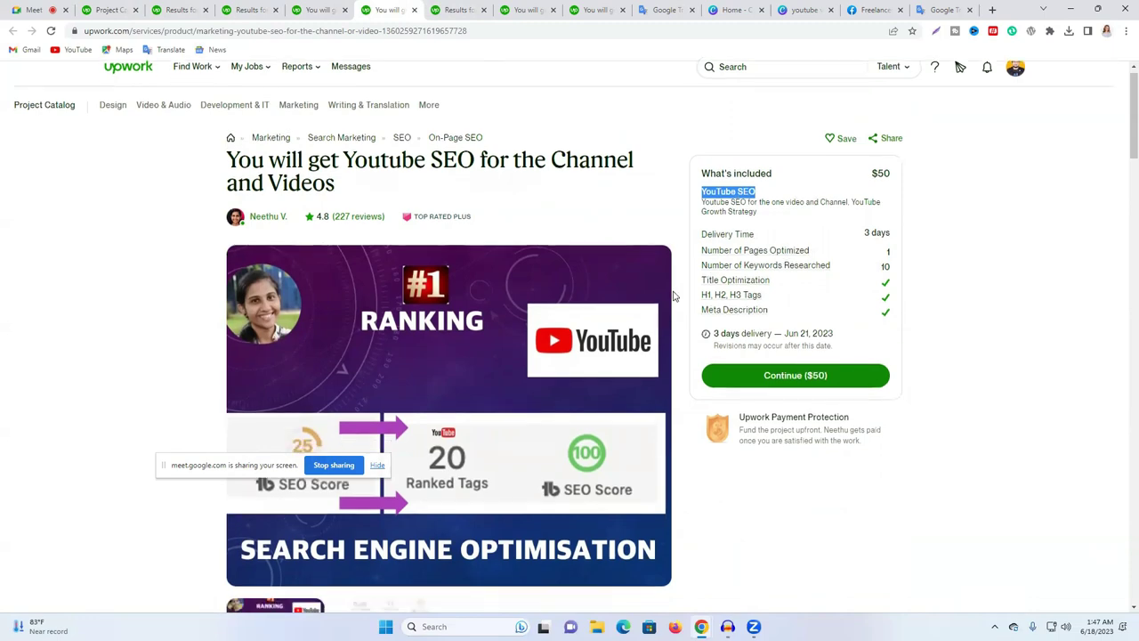
scroll(565, 297, "down", 20)
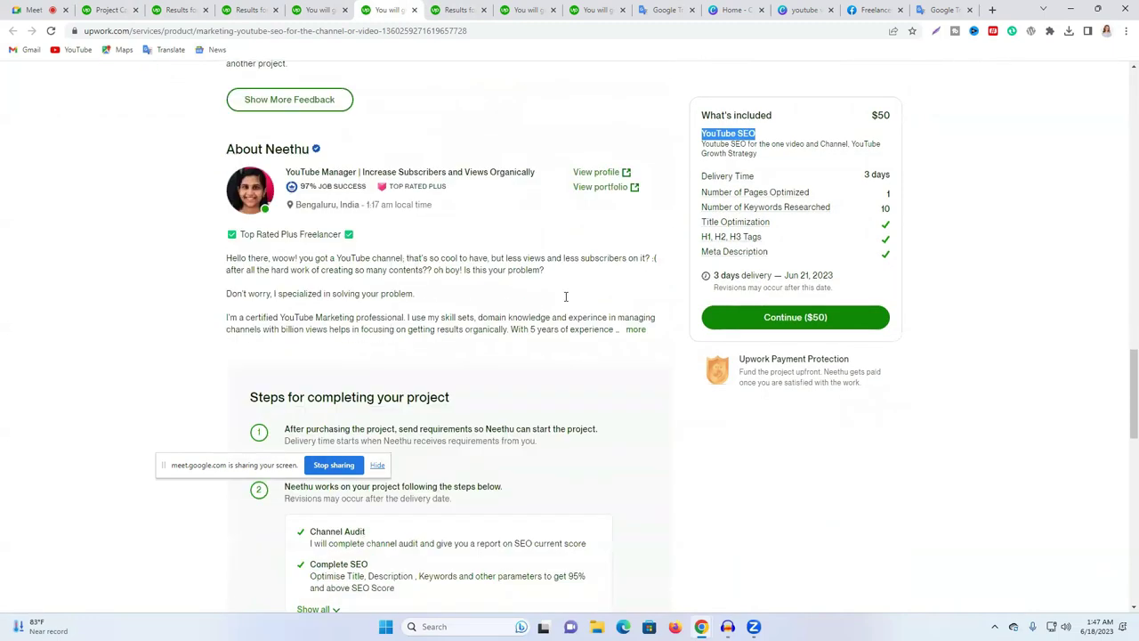
scroll(565, 296, "down", 8)
scroll(565, 296, "up", 13)
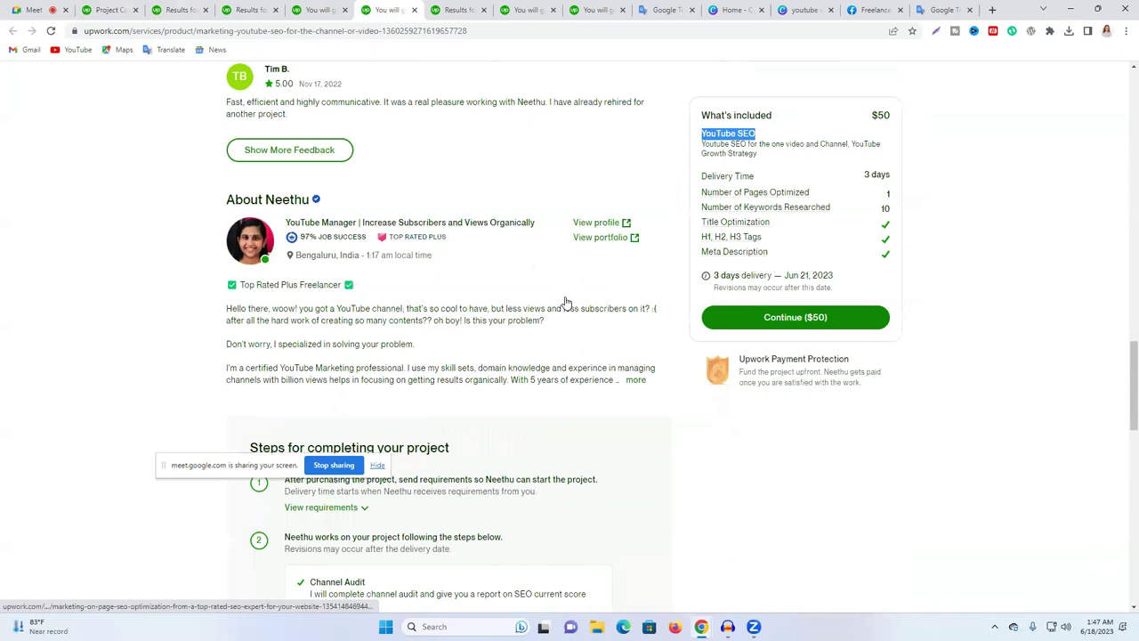
scroll(565, 296, "up", 9)
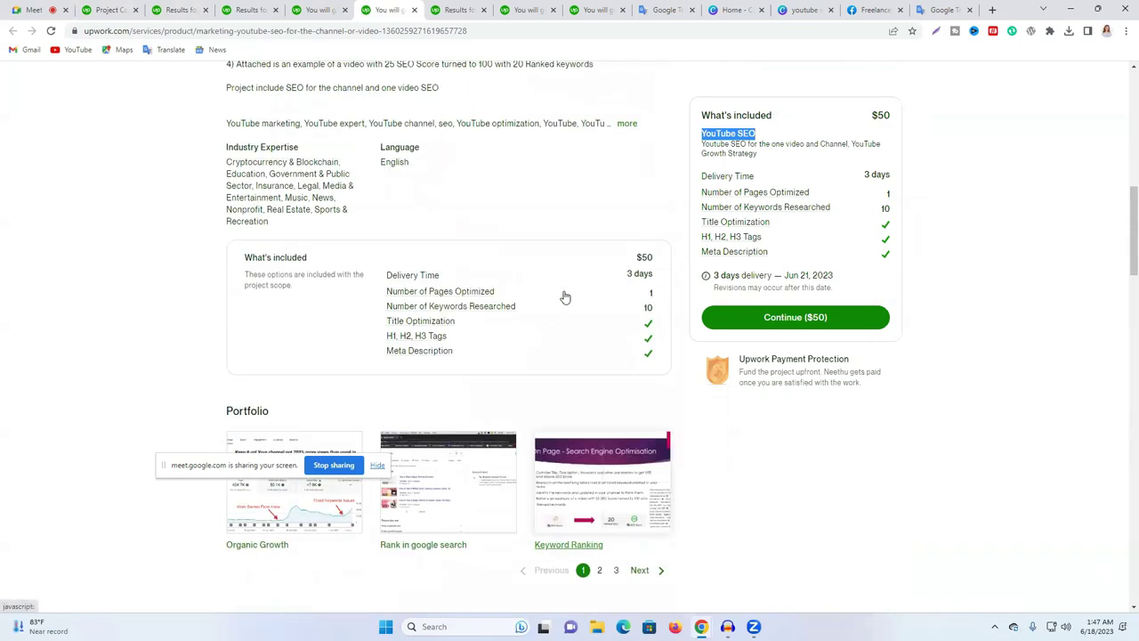
scroll(501, 437, "down", 1)
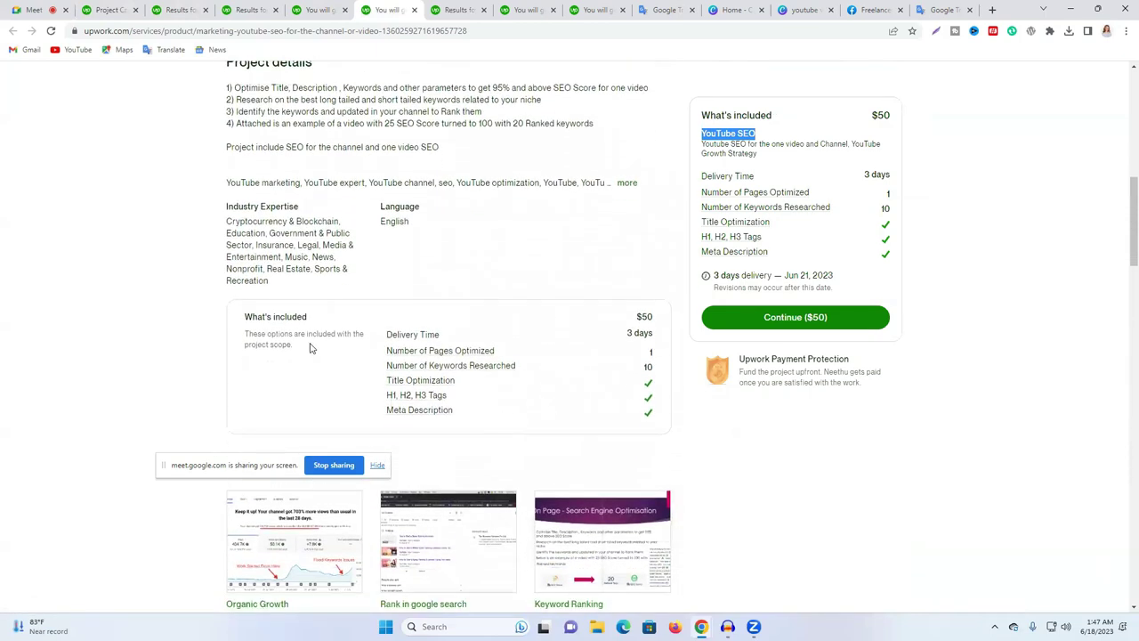
Step: Bring up the competitor's three-tier 'YouTube SEO Expert' project at $30, $40 and $50
left_click(446, 6)
left_click(532, 8)
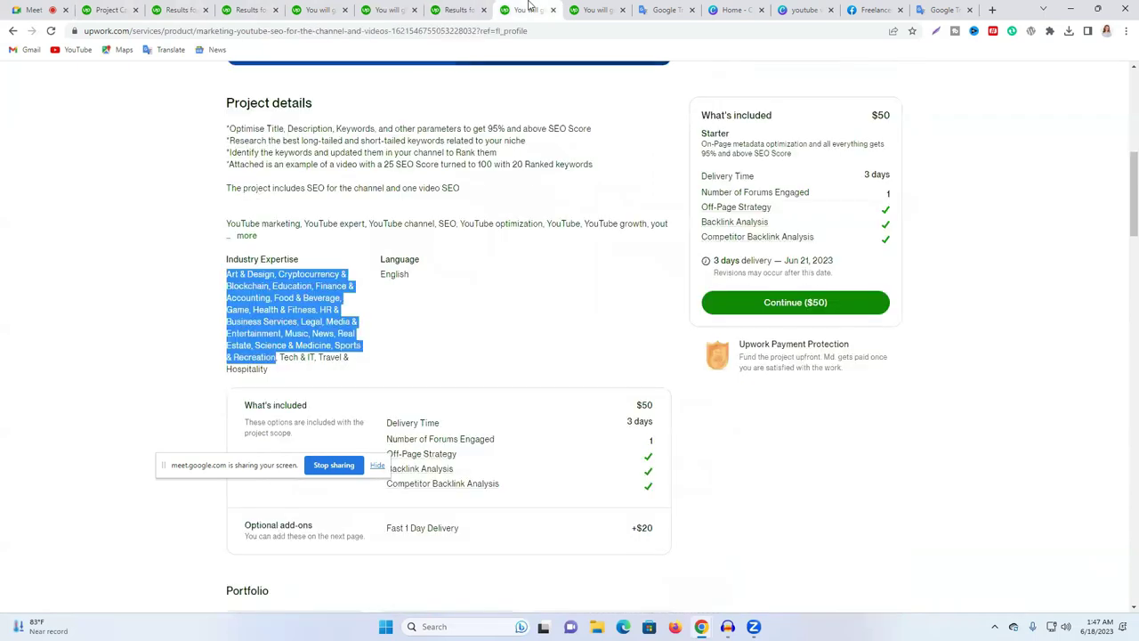
left_click(504, 287)
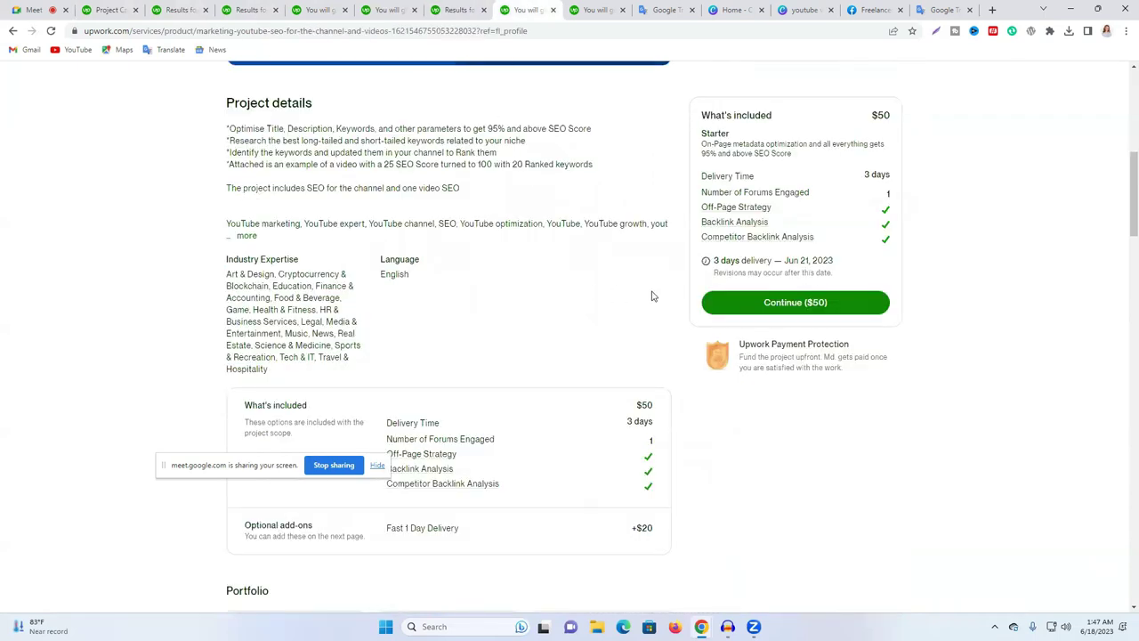
left_click(614, 8)
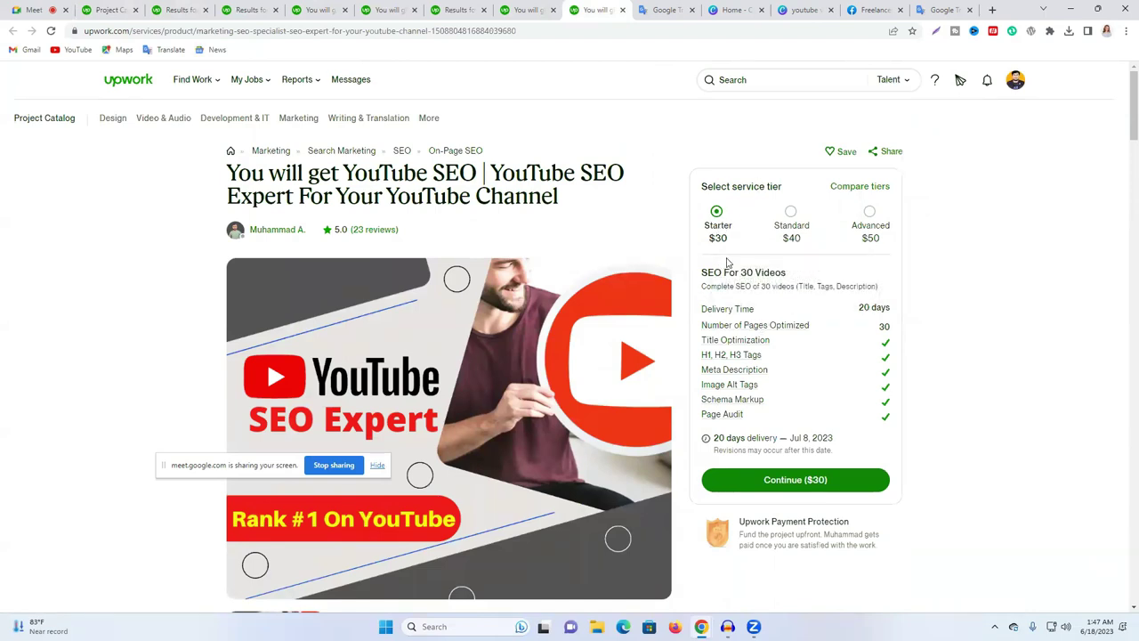
Step: Copy the competitor's tier title 'SEO For 30 Videos' and return to the pricing form
triple_click(740, 273)
right_click(740, 278)
left_click(766, 288)
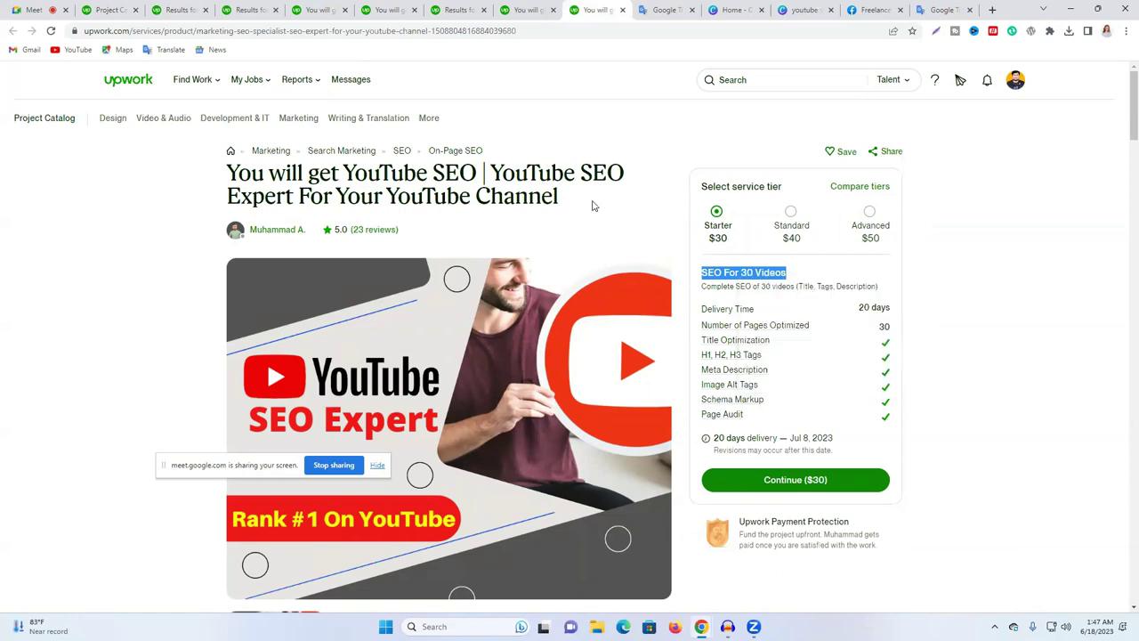
left_click(182, 7)
left_click(111, 10)
Step: Paste 'SEO For 30 Videos' into the Starter, Standard and Advanced custom titles
left_click(426, 228)
key("ctrl+v")
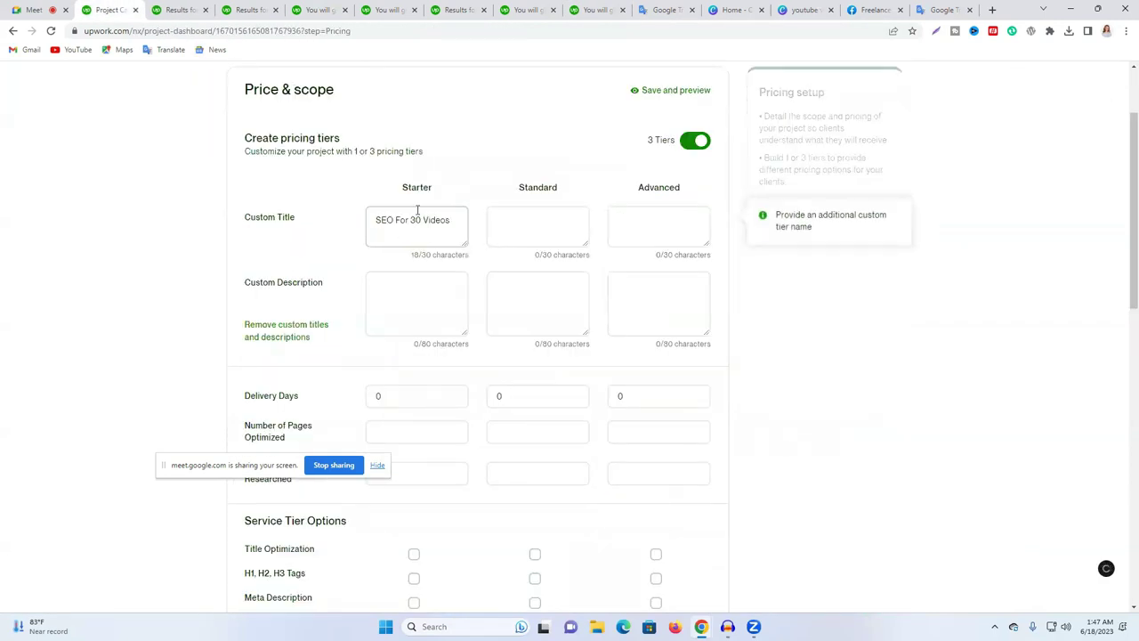
left_click(517, 217)
key("ctrl+v")
left_click(613, 228)
key("ctrl+v")
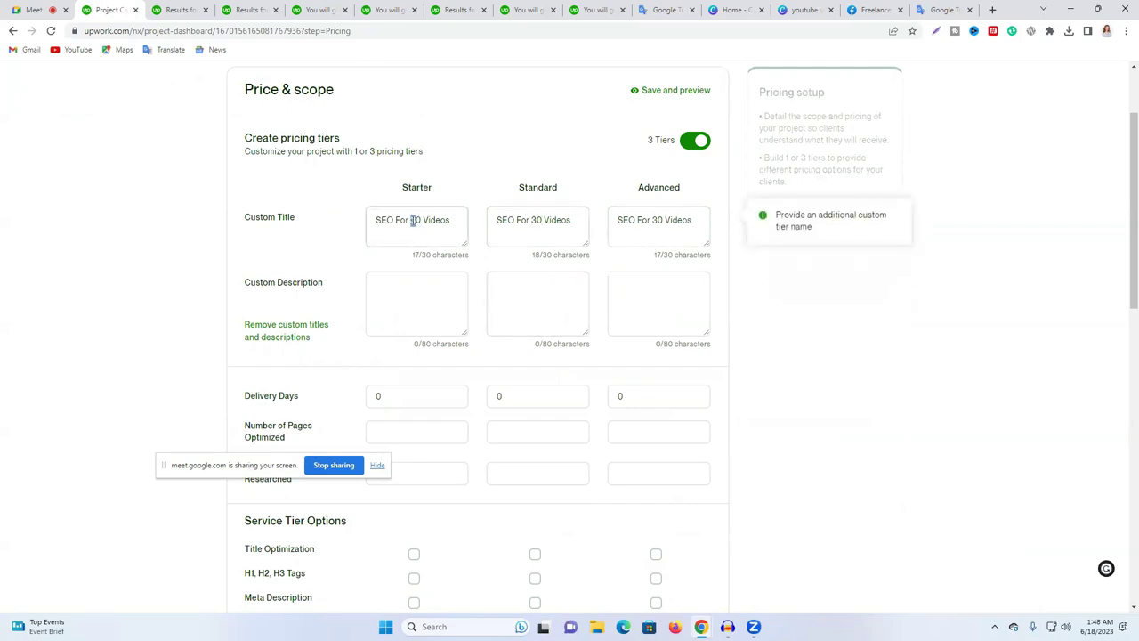
Step: Change the Standard and Advanced titles to SEO For 60 Videos and SEO For 100 Videos
left_click_drag(532, 220, 539, 220)
type("6")
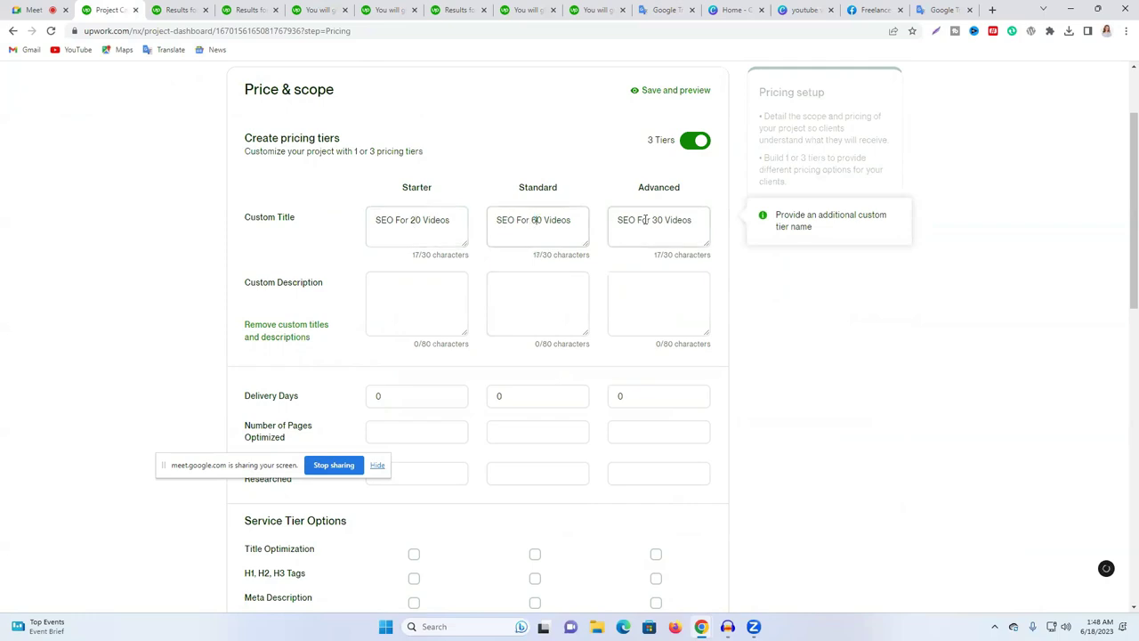
left_click_drag(652, 222, 656, 223)
type("10")
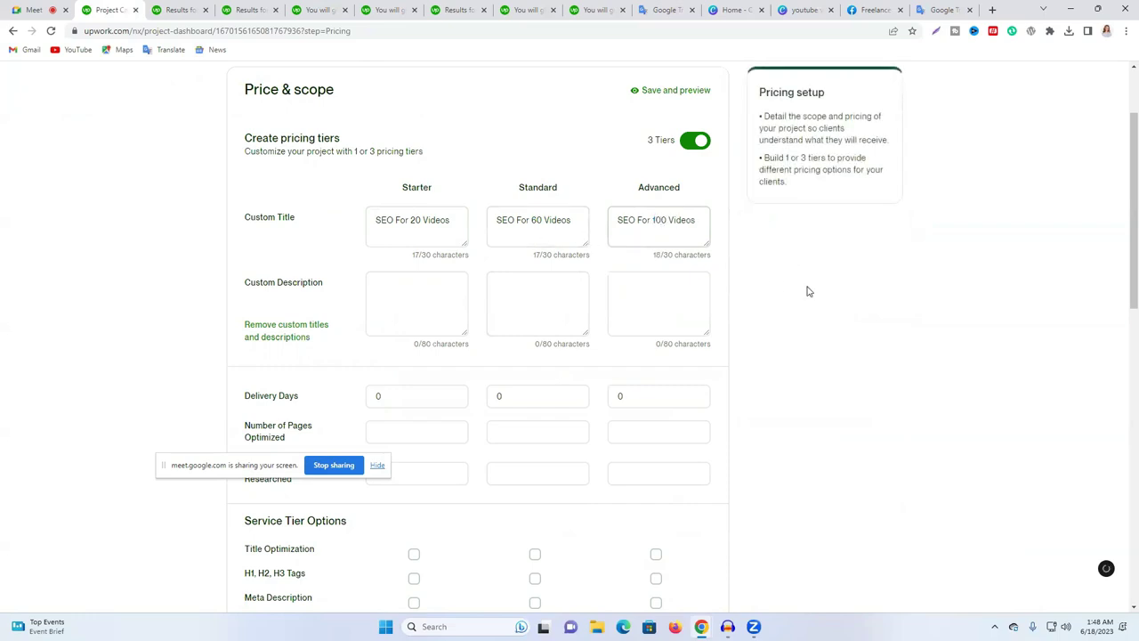
left_click(416, 242)
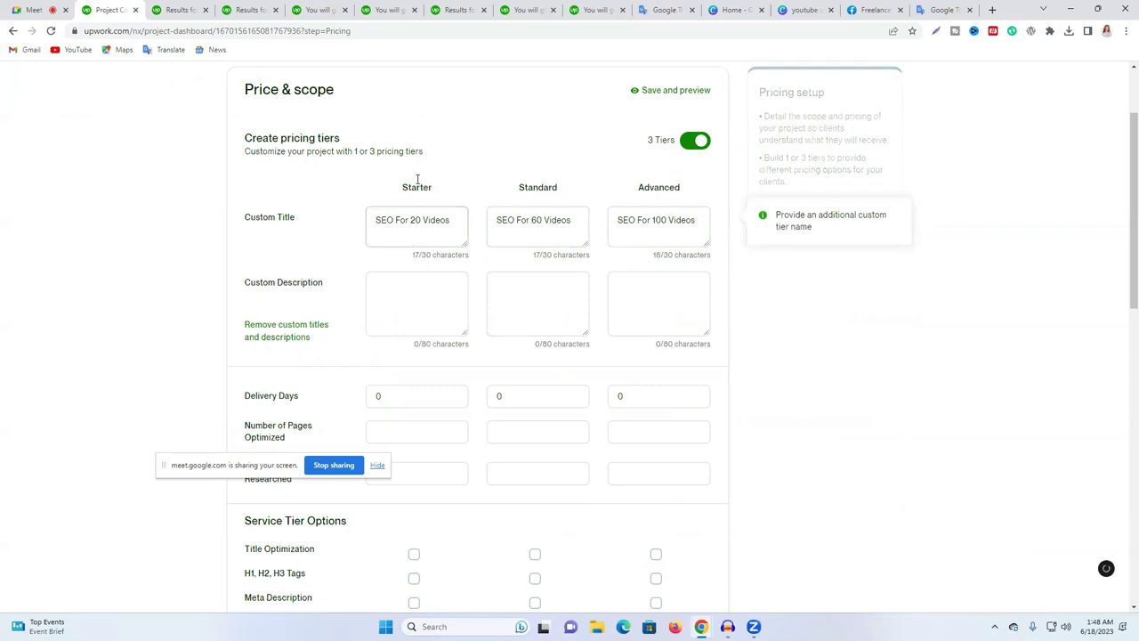
left_click(594, 10)
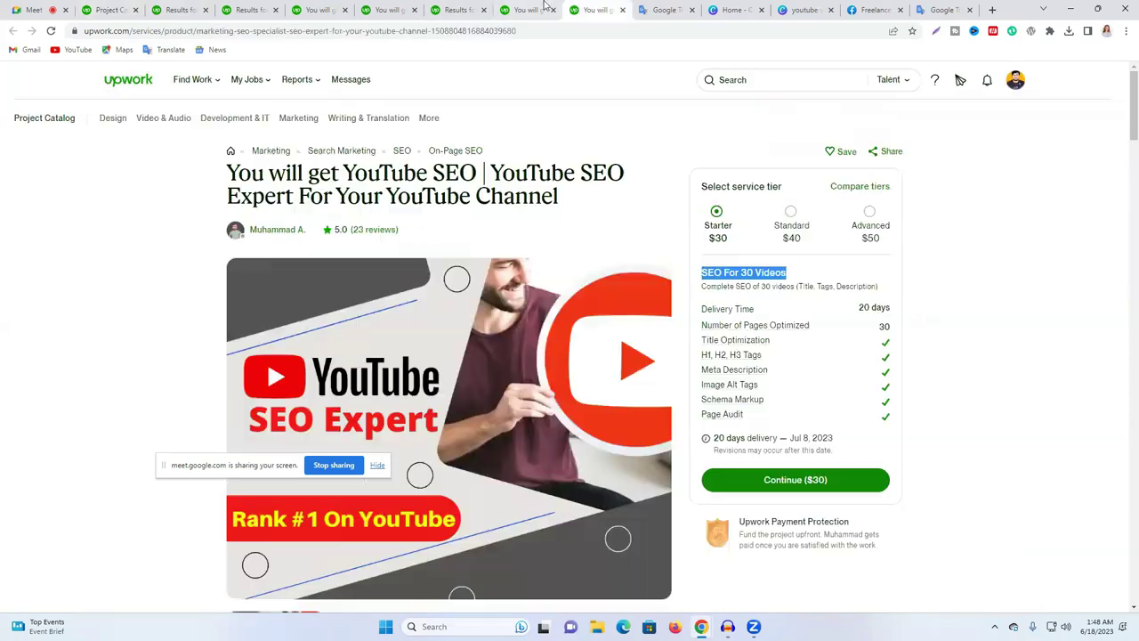
Step: Copy the competitor's tier description into the Starter custom description, changing its video count to 20
triple_click(776, 286)
right_click(775, 286)
left_click(806, 302)
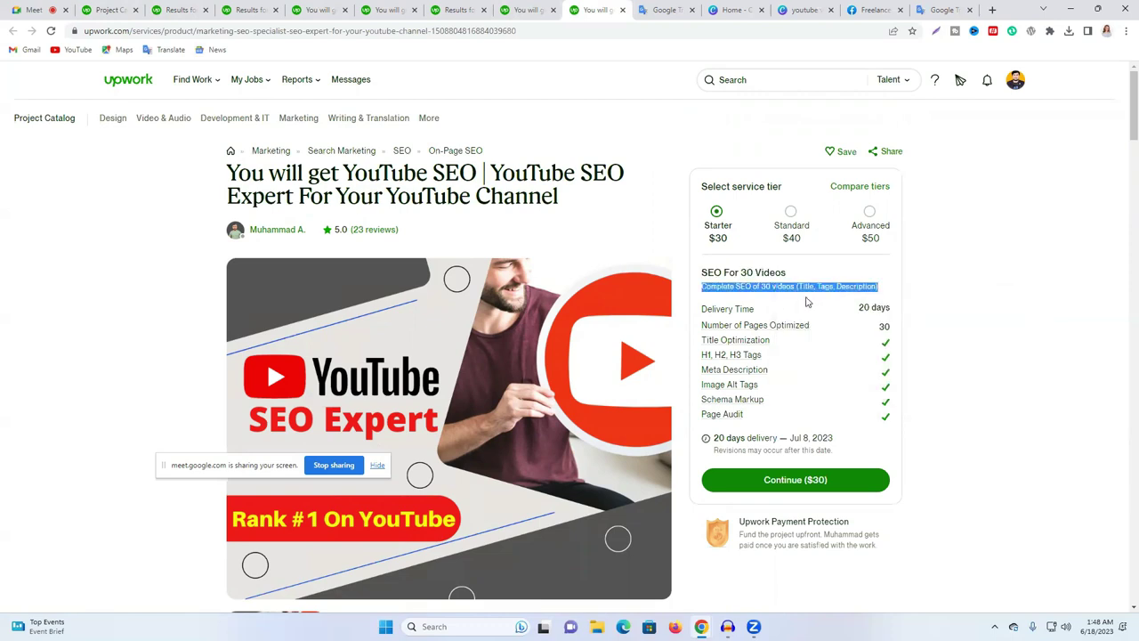
left_click(109, 10)
left_click(419, 279)
key("ctrl+v")
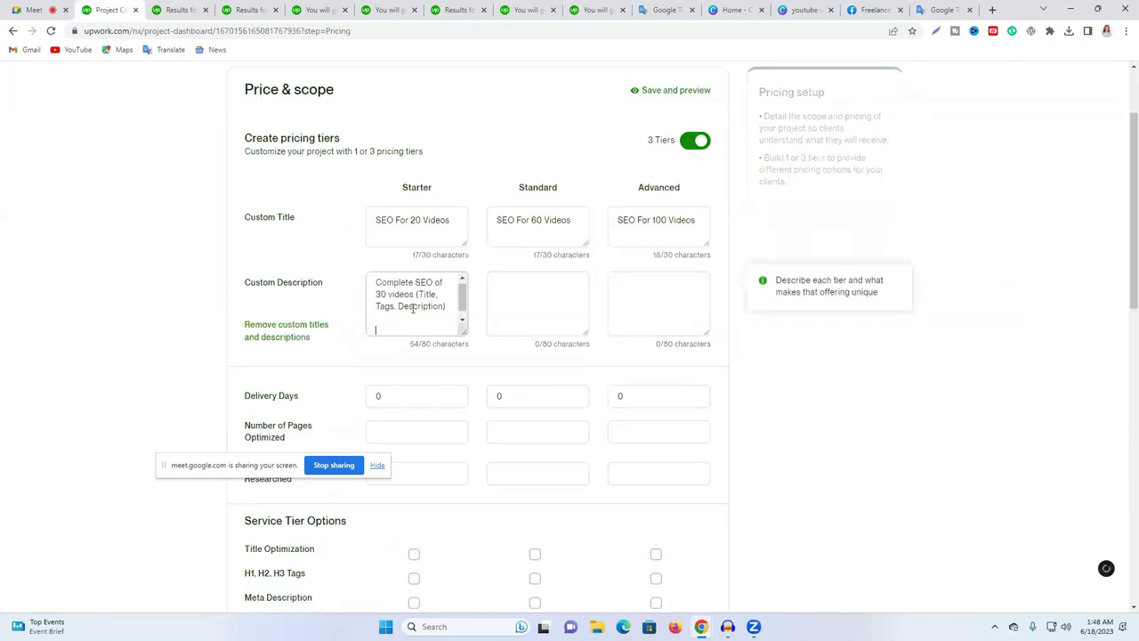
key("BackSpace")
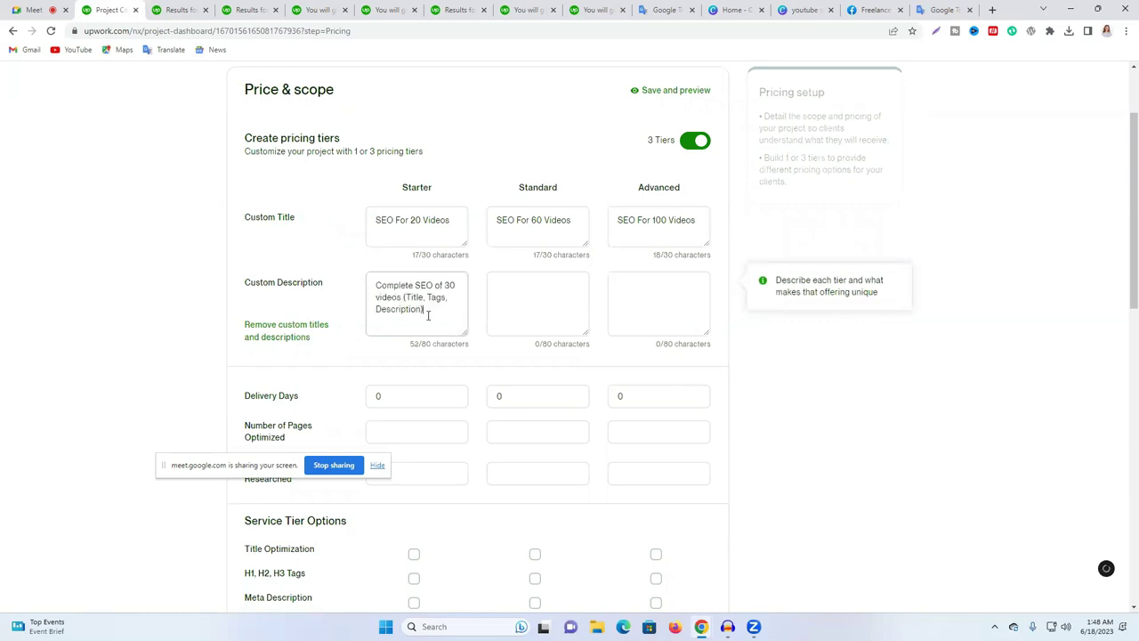
left_click(458, 284)
type("20")
Step: Paste the Starter description into Standard and Advanced, setting their video counts to 60 and 100
triple_click(415, 291)
right_click(417, 292)
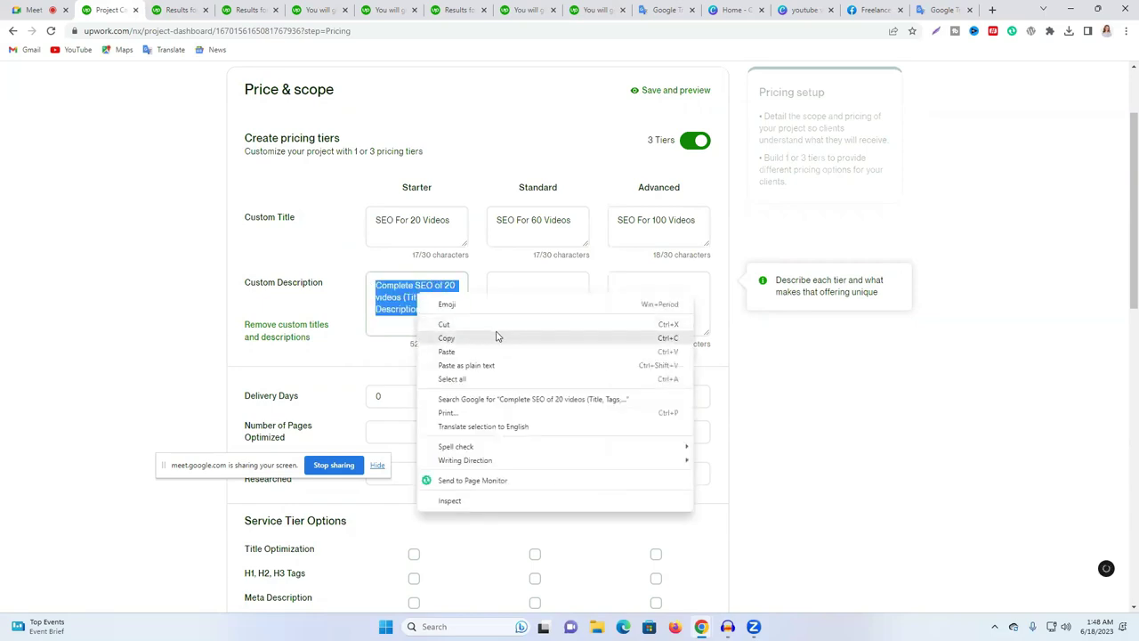
left_click(497, 338)
left_click(523, 308)
key("ctrl+v")
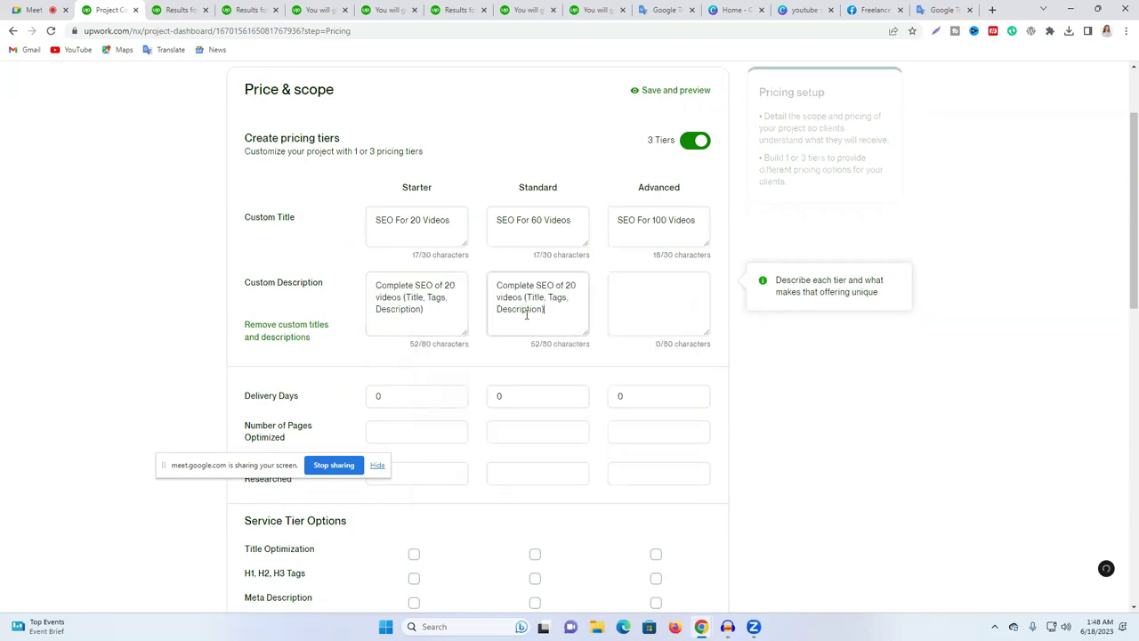
double_click(567, 285)
type("60")
left_click(654, 294)
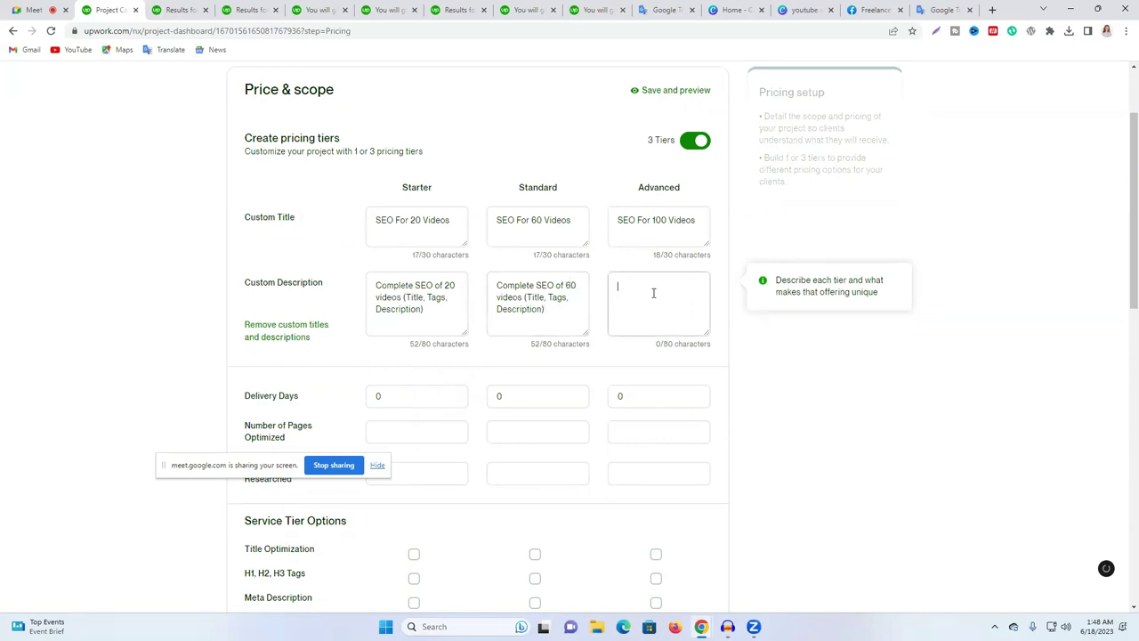
key("ctrl+v")
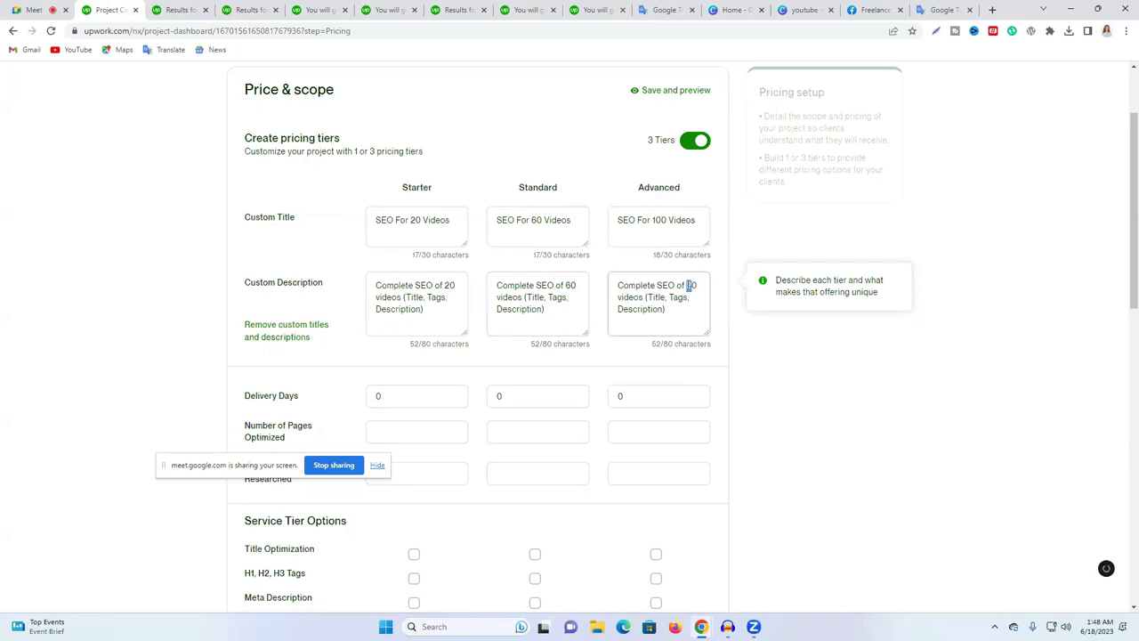
type("100")
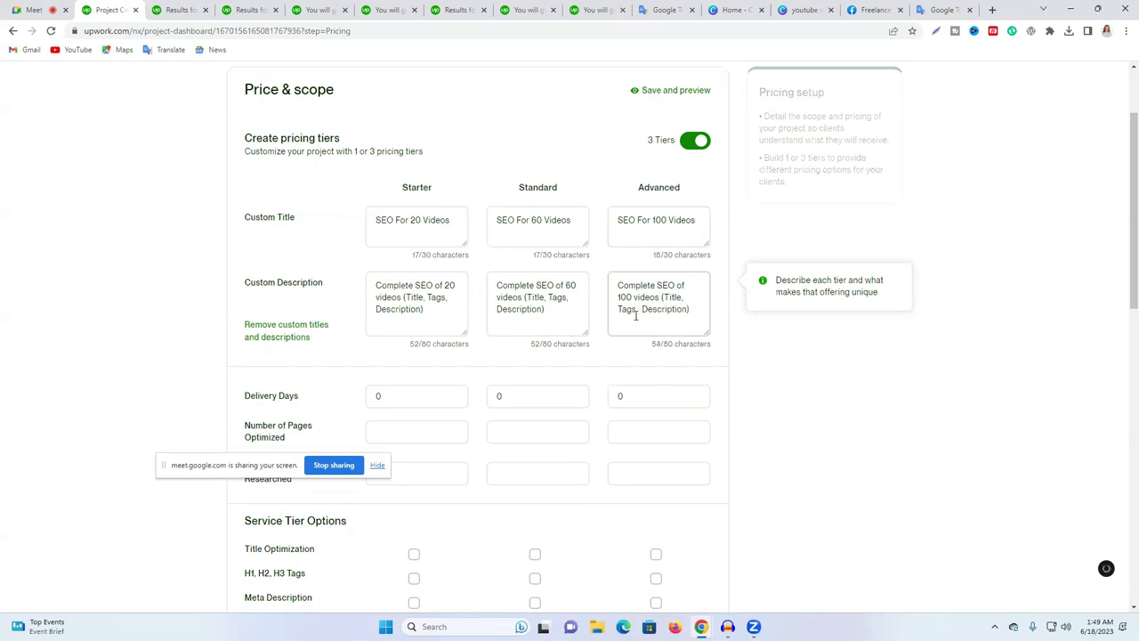
Step: Add 'Hashtags and' to the Advanced description, accepting the spelling fix to Hashtags
type("Has")
type("tags")
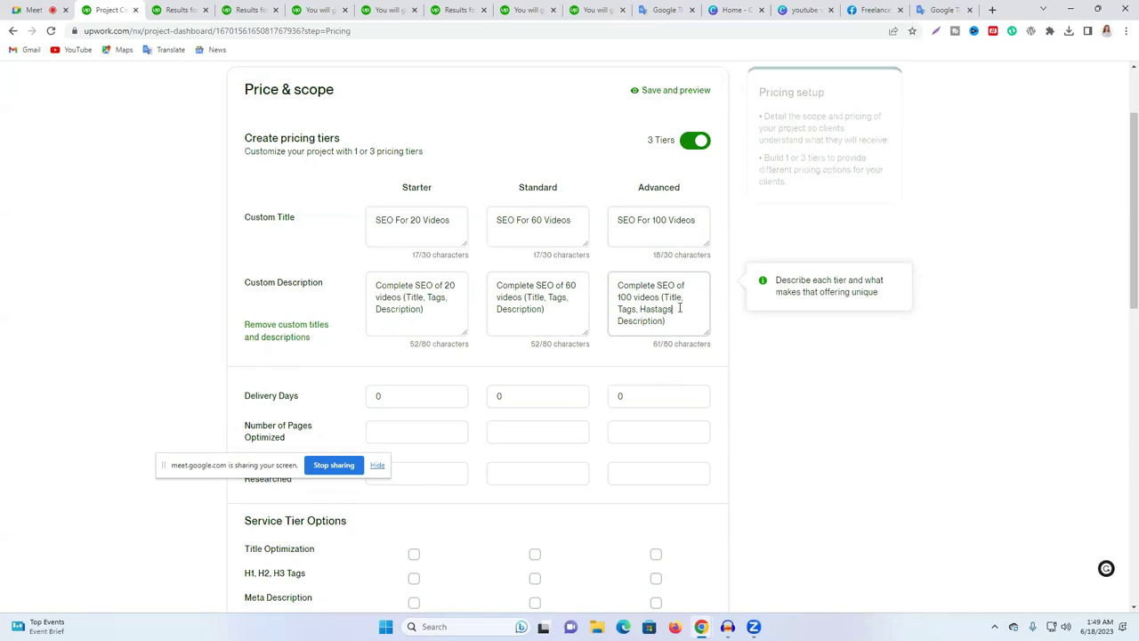
type(" and")
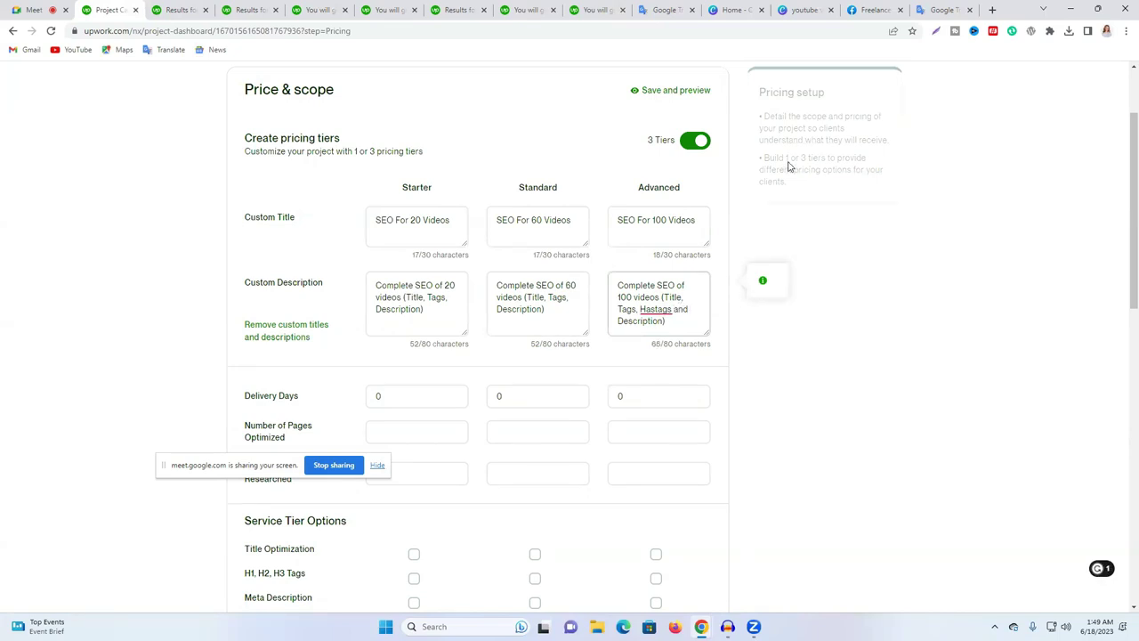
mouse_move(663, 311)
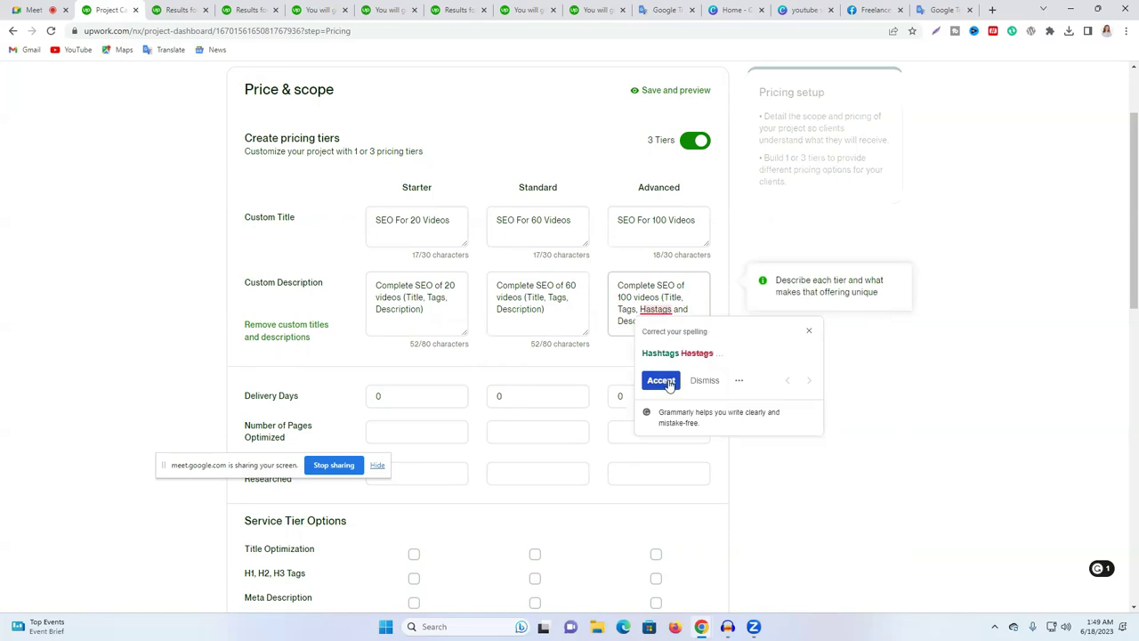
left_click(668, 381)
Step: Paste the updated Advanced description over Standard and Starter, changing Starter's count to 20
triple_click(649, 310)
right_click(651, 310)
left_click(712, 359)
triple_click(567, 315)
key("ctrl+v")
left_click(421, 309)
double_click(399, 302)
triple_click(401, 305)
key("ctrl+v")
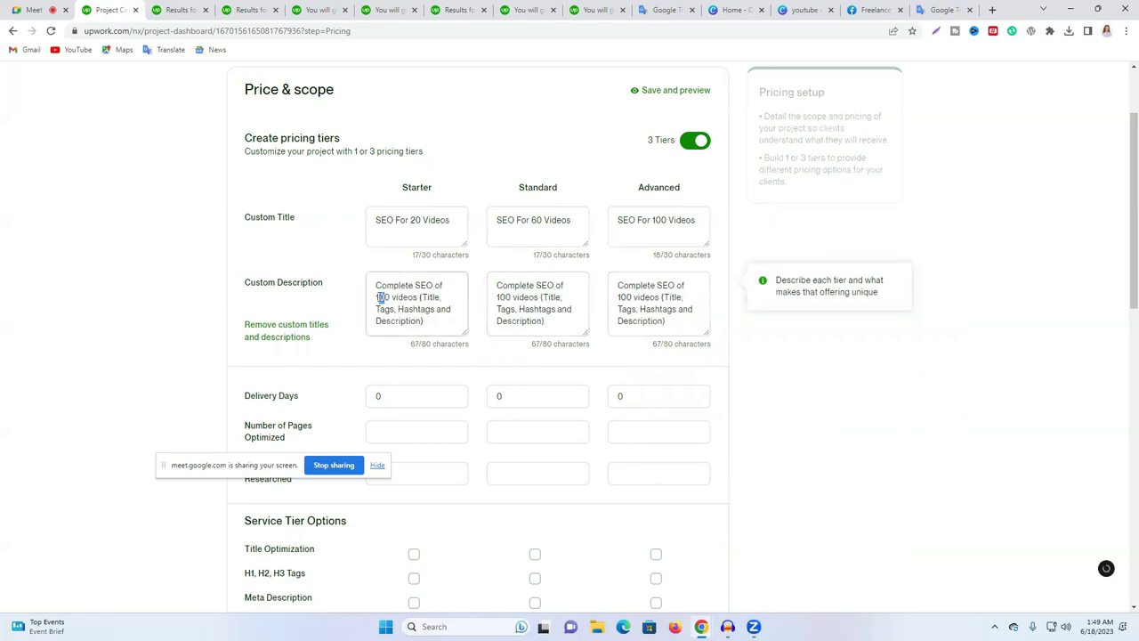
type("2")
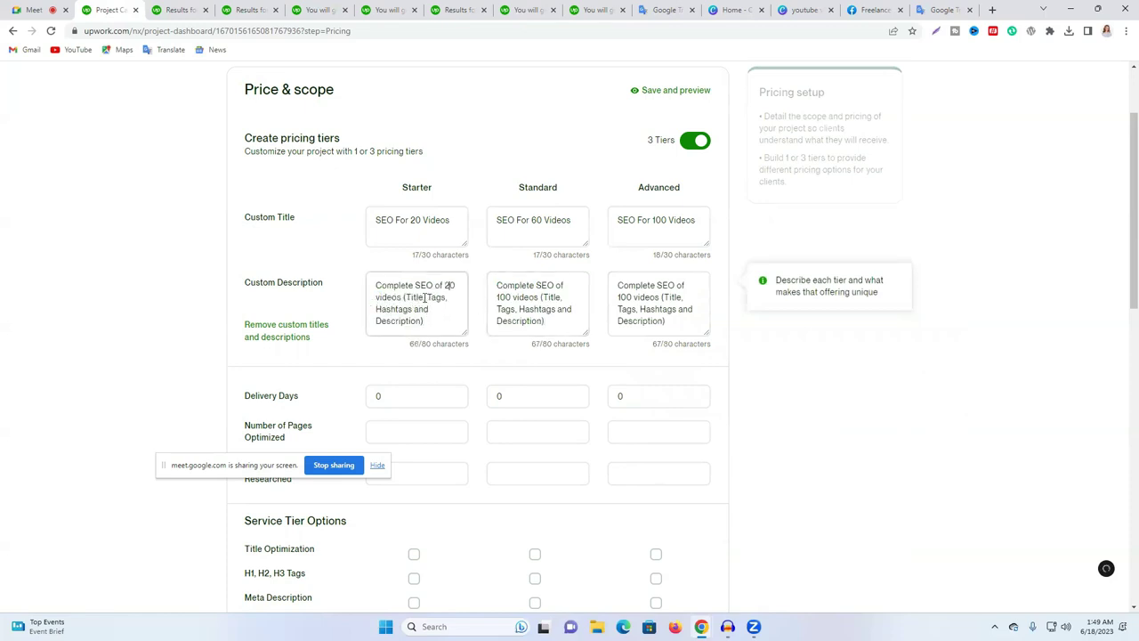
Step: Correct the Standard description's video count from 100 to 60
left_click(499, 296)
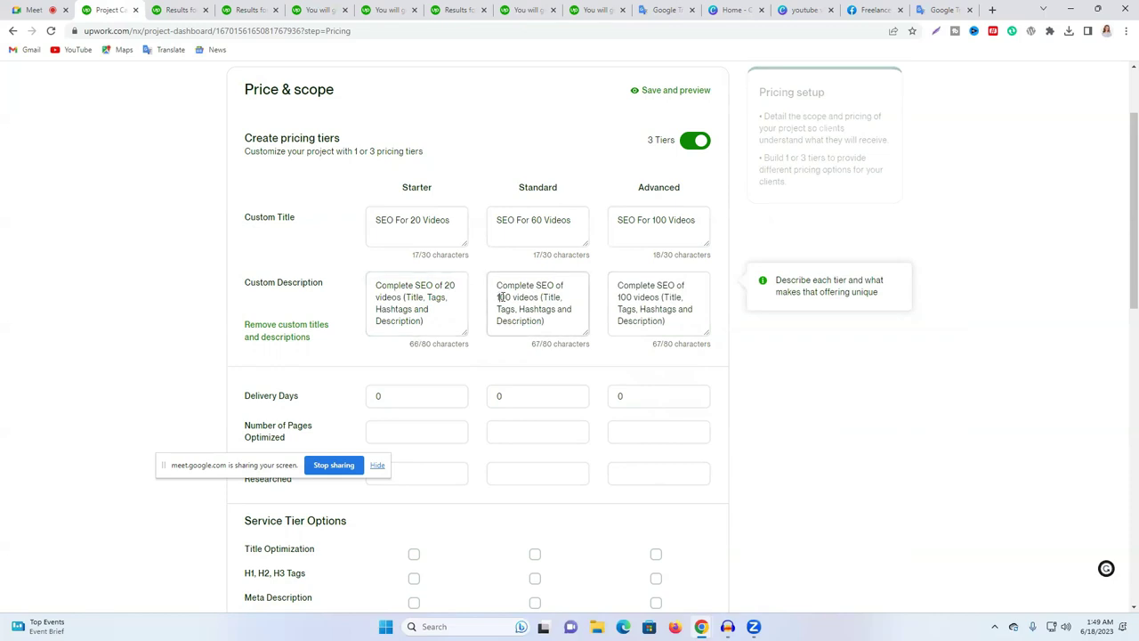
left_click_drag(507, 296, 495, 297)
type("6")
left_click(771, 341)
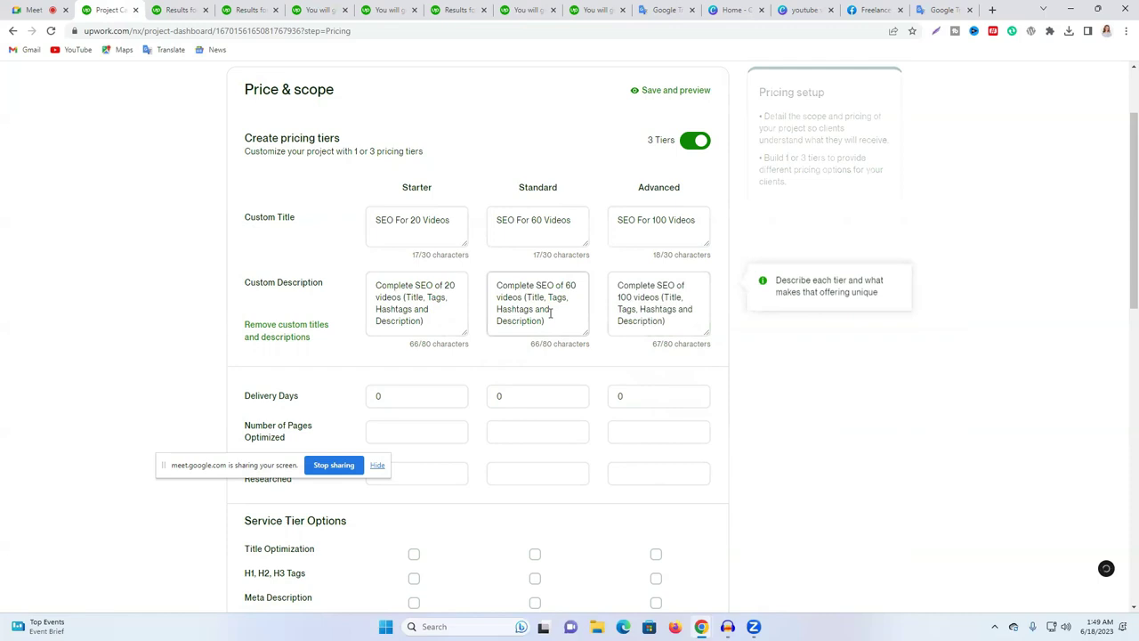
scroll(351, 381, "down", 1)
left_click(412, 342)
double_click(412, 343)
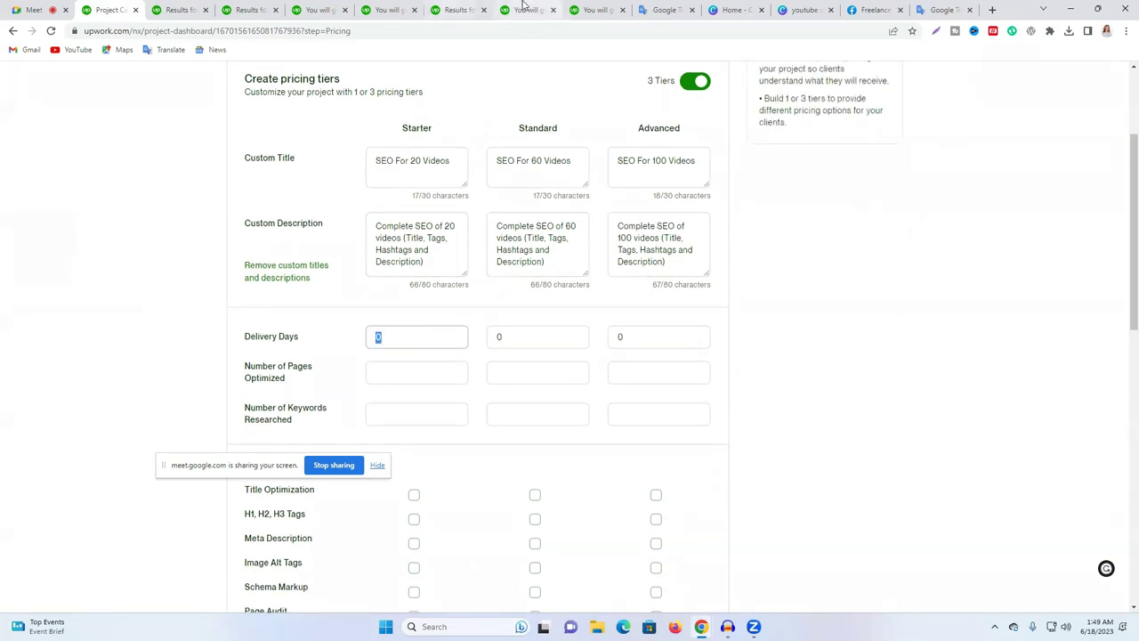
Step: Check the competitor's listing for reference delivery times, then return to the pricing form
left_click(595, 10)
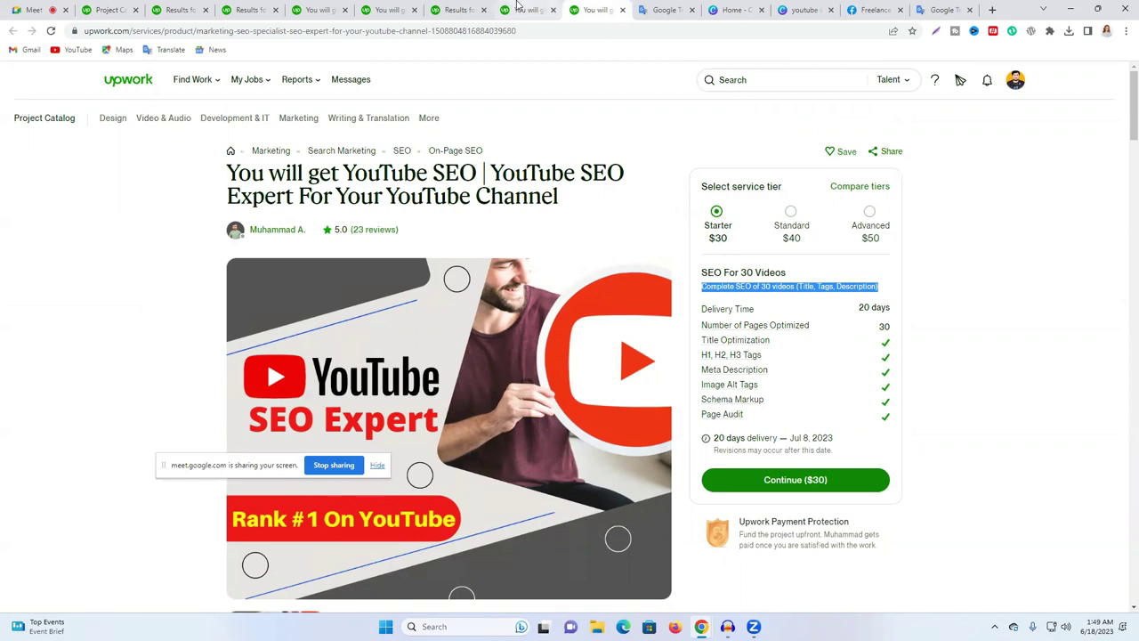
mouse_move(518, 6)
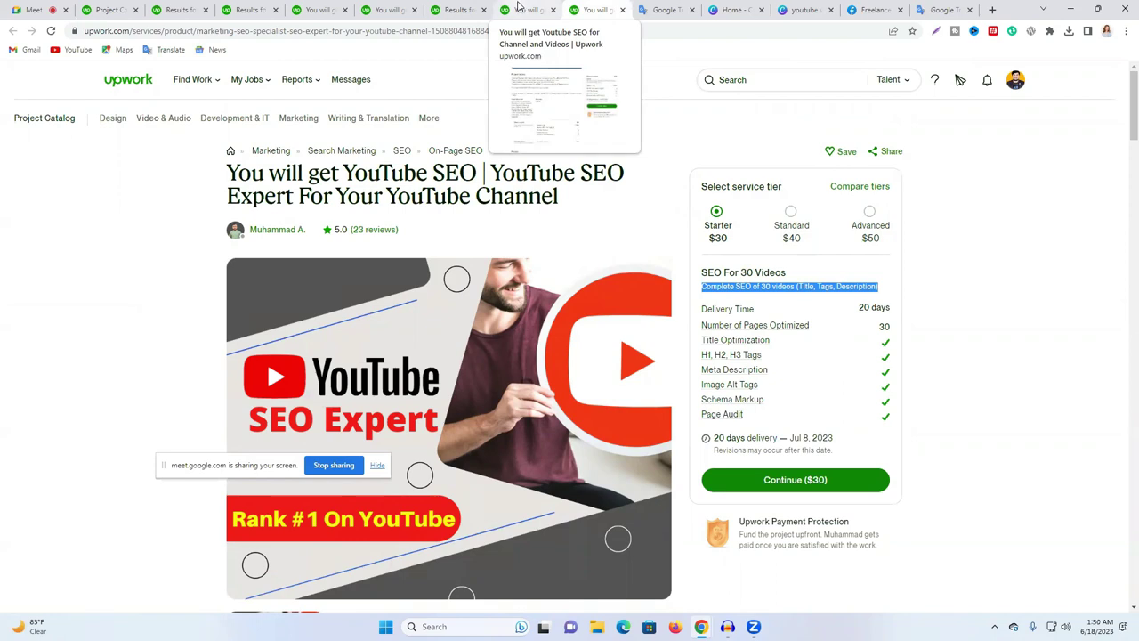
left_click(520, 9)
left_click(110, 9)
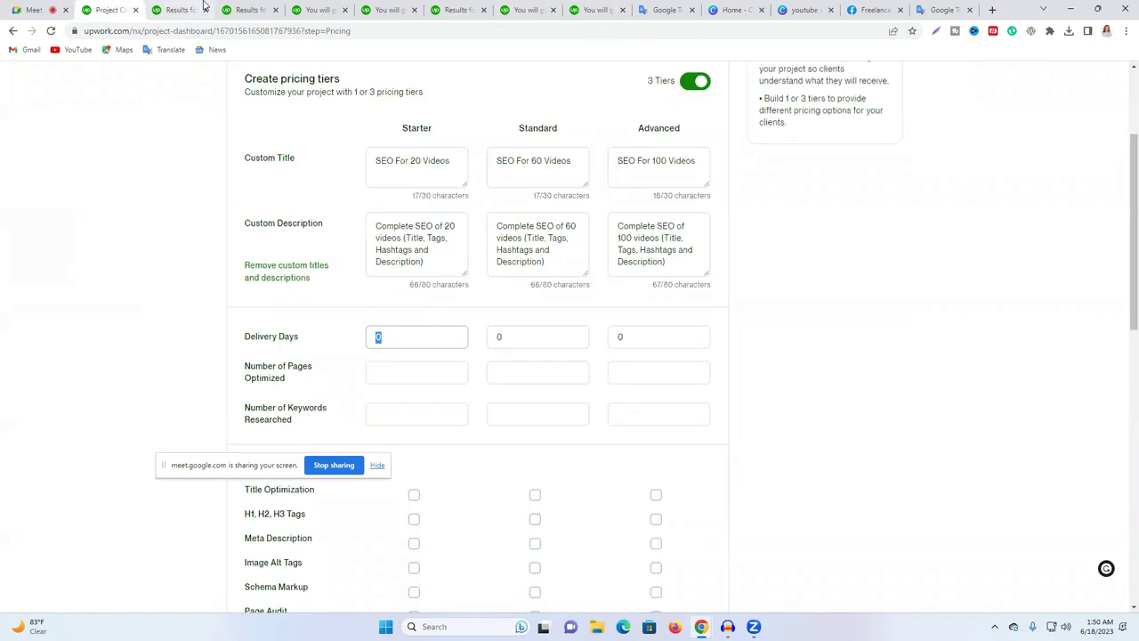
left_click(178, 9)
key("ctrl+shift+Tab")
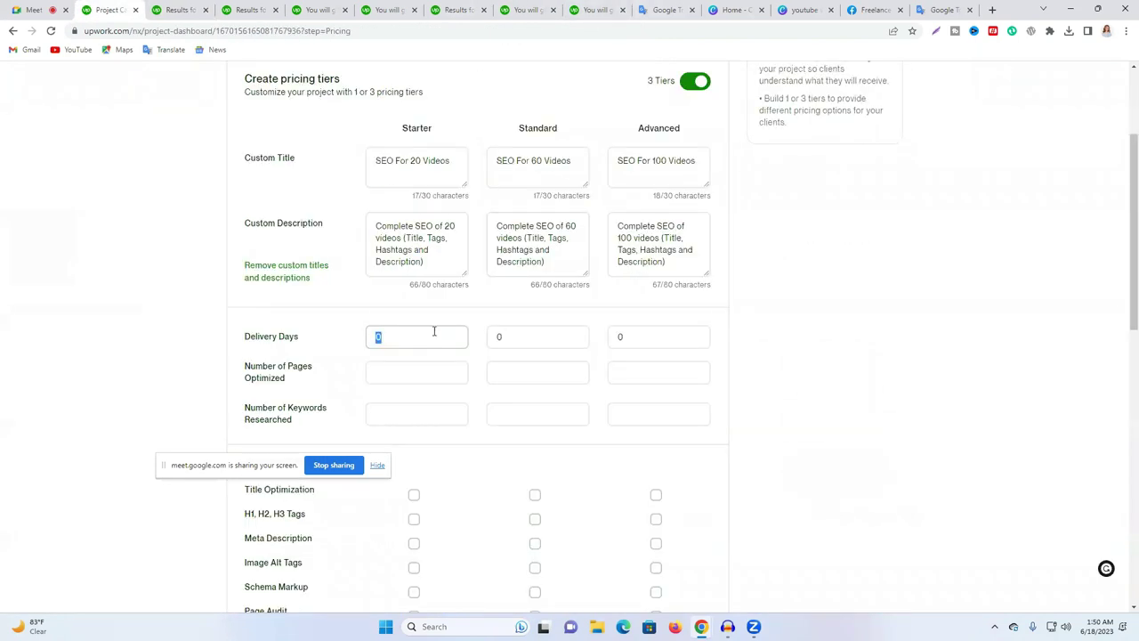
Step: Enter delivery days of 3, 14 and 30 for Starter, Standard and Advanced
type("3")
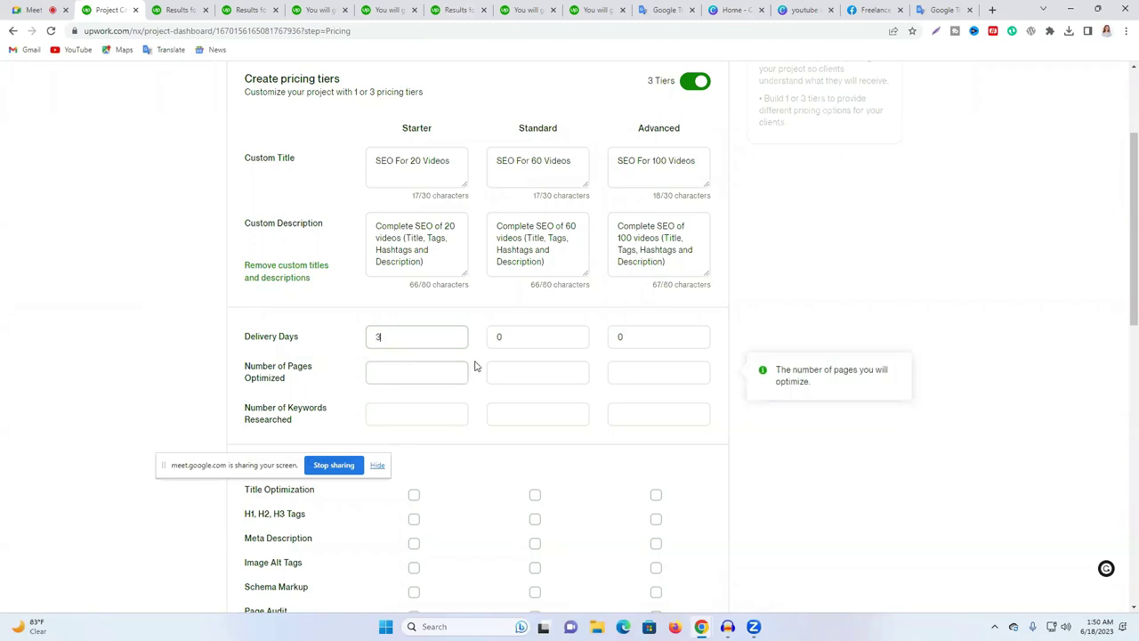
left_click(523, 333)
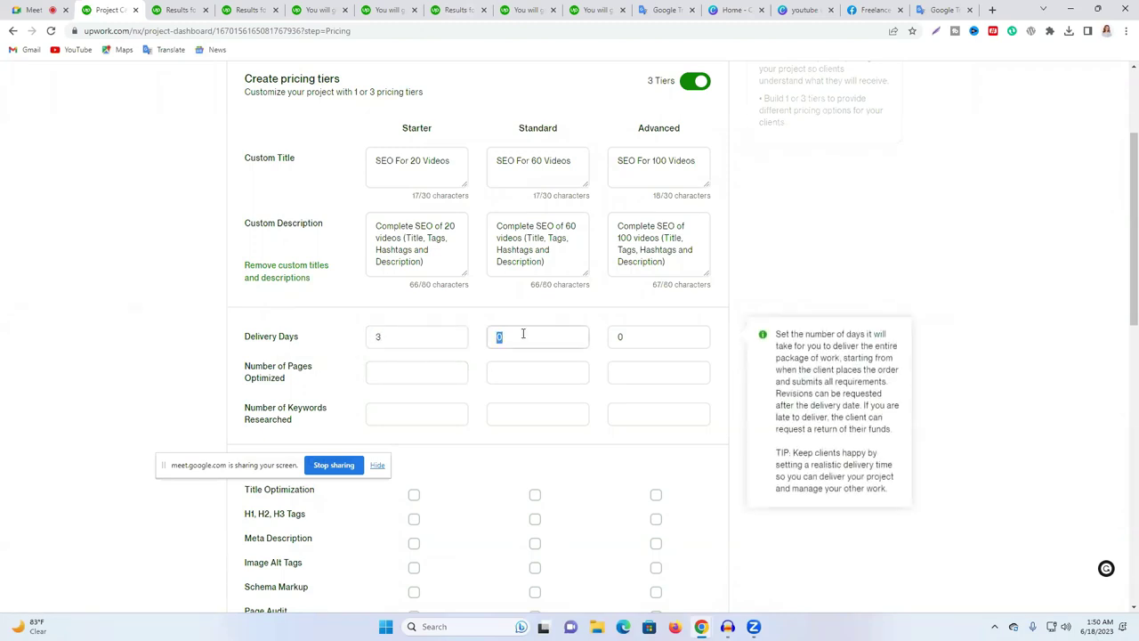
type("7")
left_click(610, 337)
type("30")
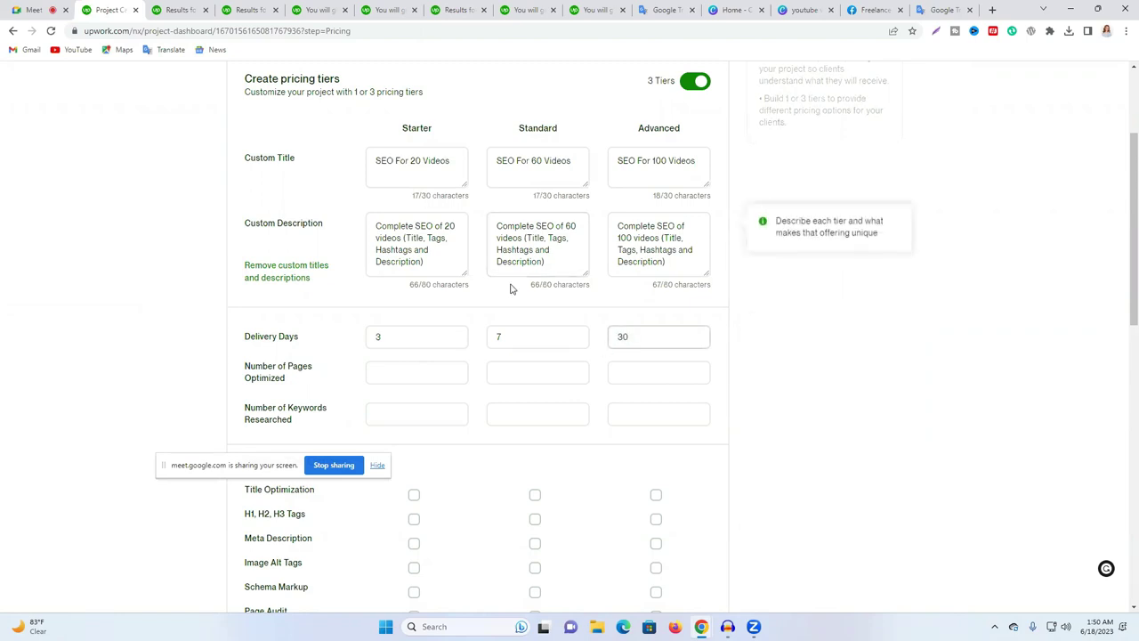
left_click(498, 336)
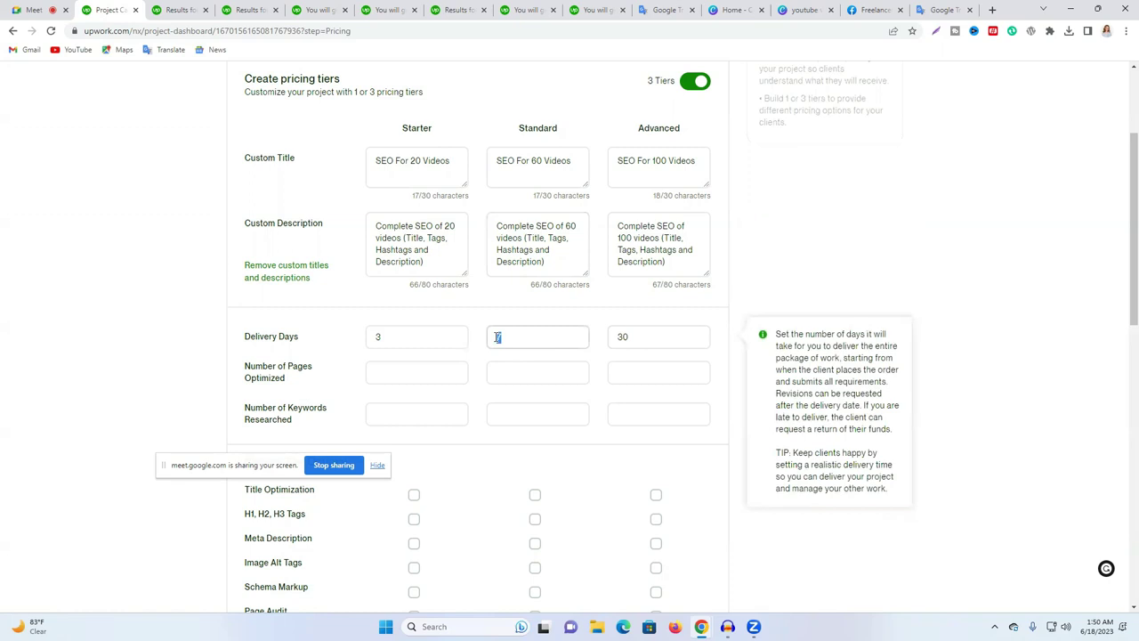
type("14")
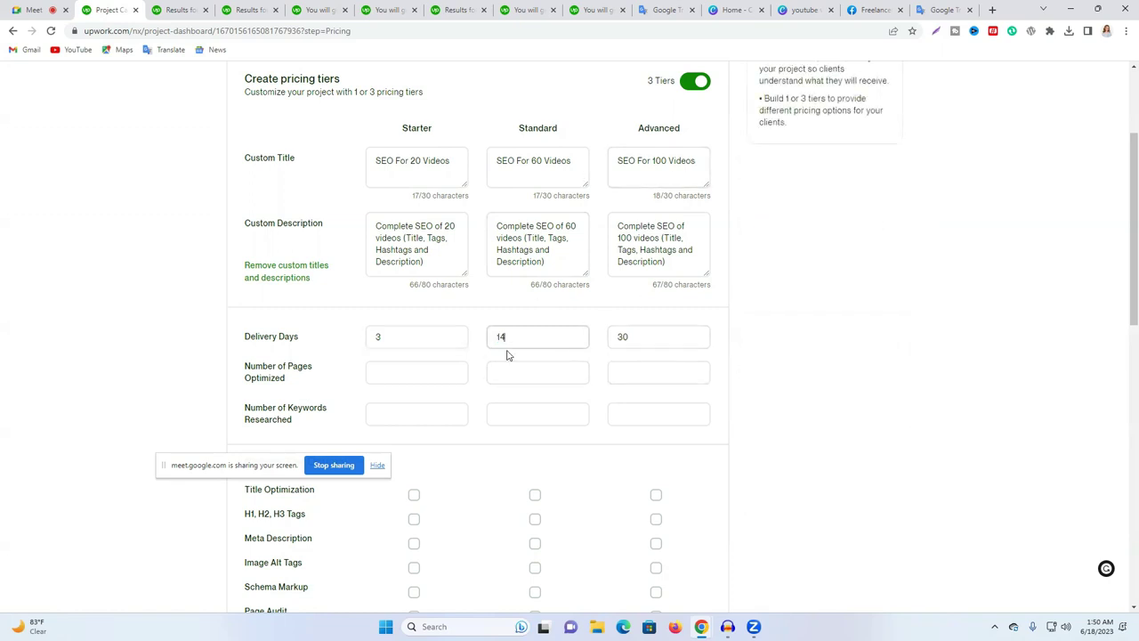
scroll(436, 356, "down", 2)
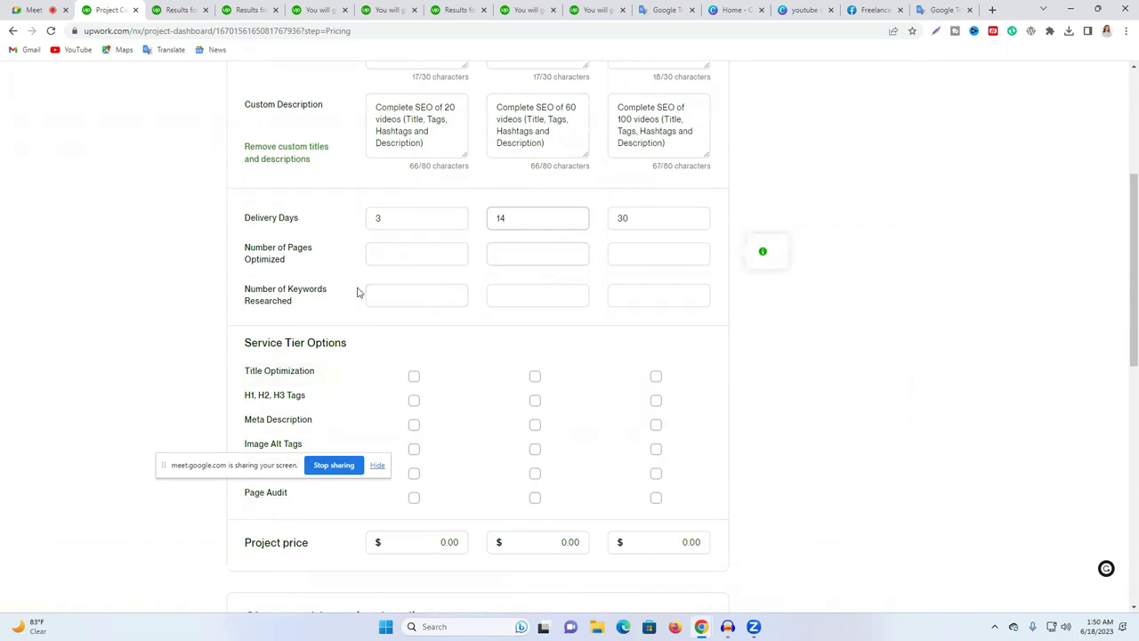
Step: Review the reference YouTube SEO listing's Standard and Advanced tiers
key("ctrl+Tab")
key("ctrl+Tab")
key("ctrl+Tab")
key("ctrl+Tab")
key("ctrl+Tab")
key("ctrl+Tab")
key("ctrl+Tab")
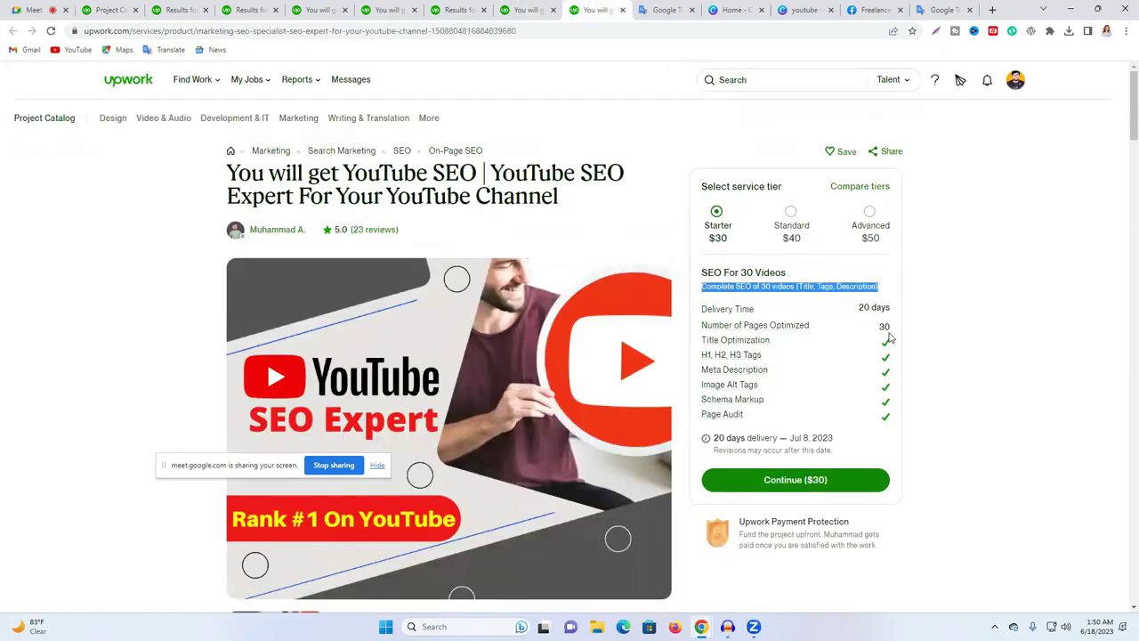
left_click(788, 222)
left_click(869, 219)
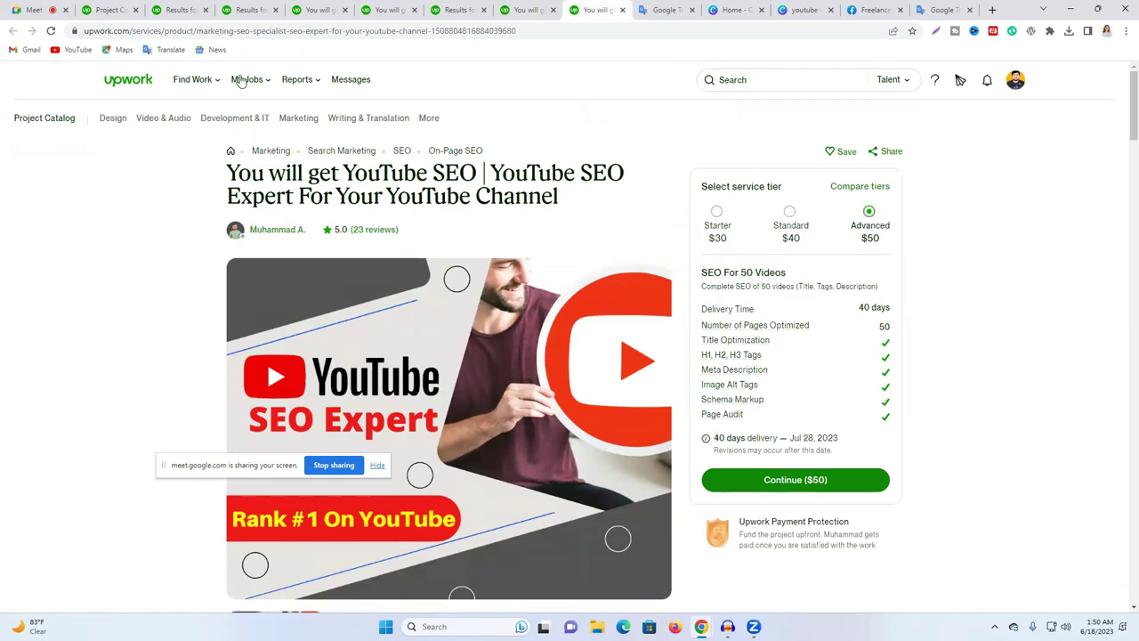
left_click(108, 10)
Step: Enter 20, 60 and 100 as Number of Pages Optimized for the three tiers
left_click(394, 258)
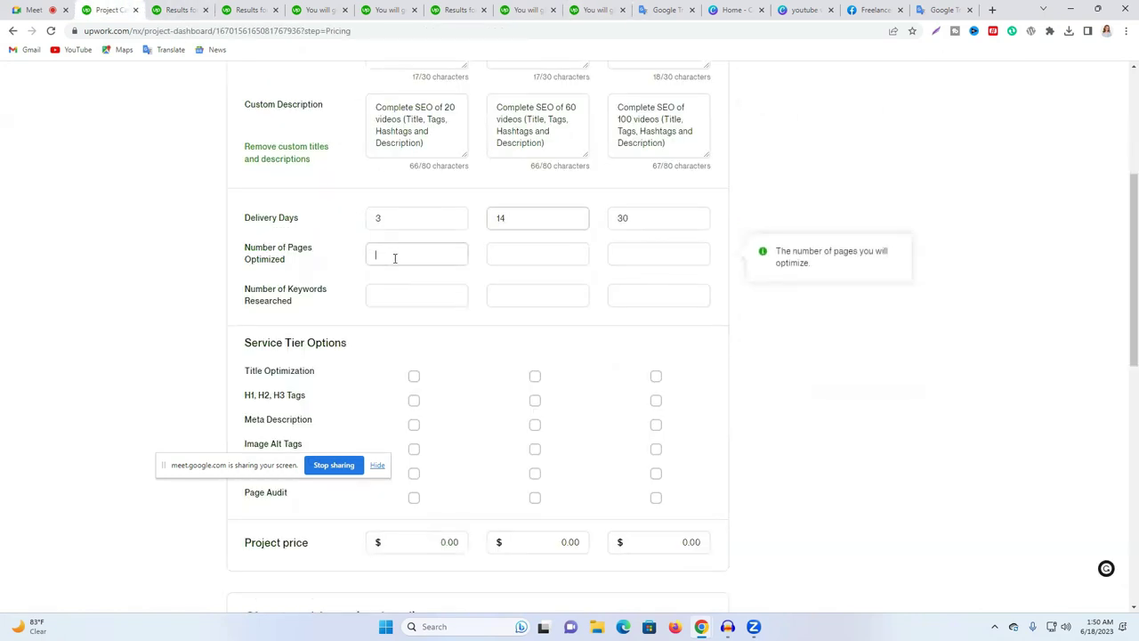
type("20")
left_click(506, 252)
type("60")
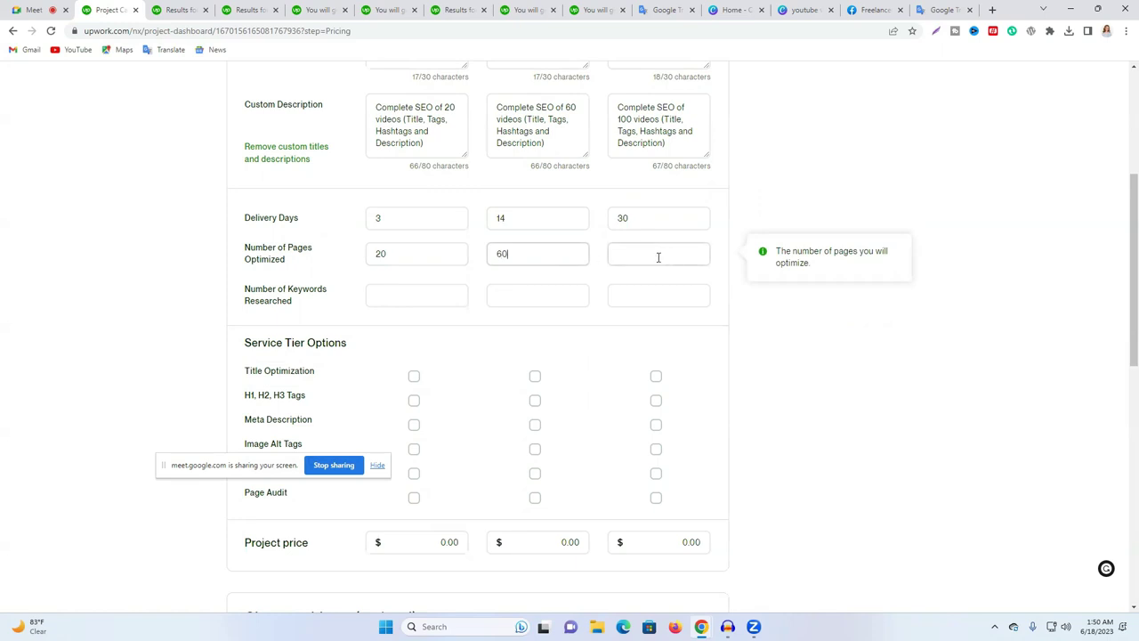
left_click(655, 265)
type("100")
left_click(398, 299)
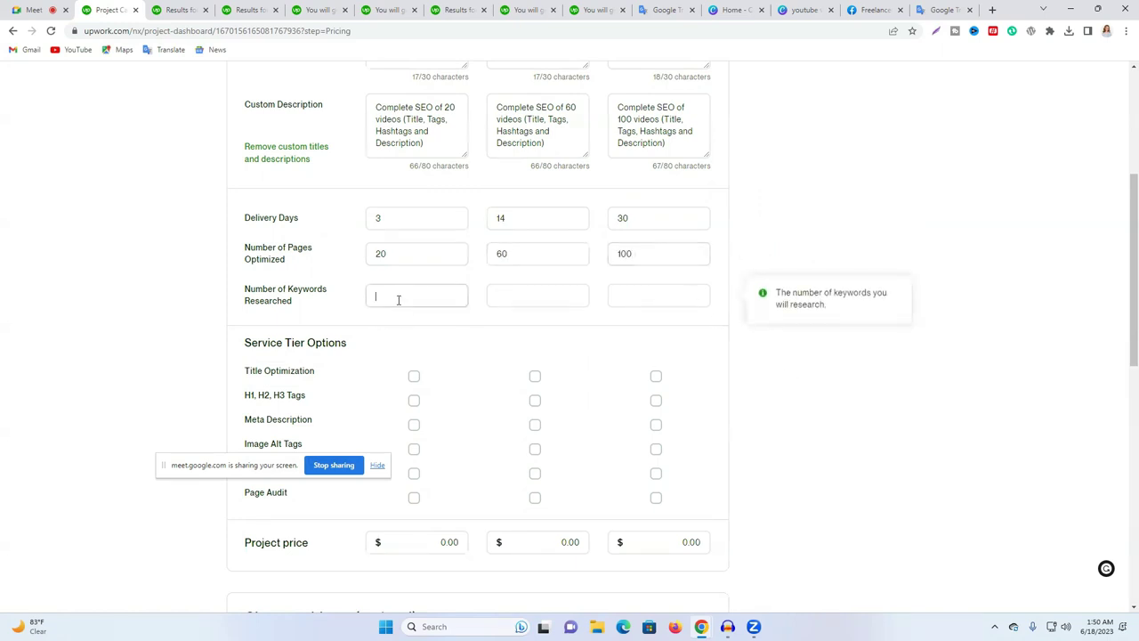
left_click(597, 10)
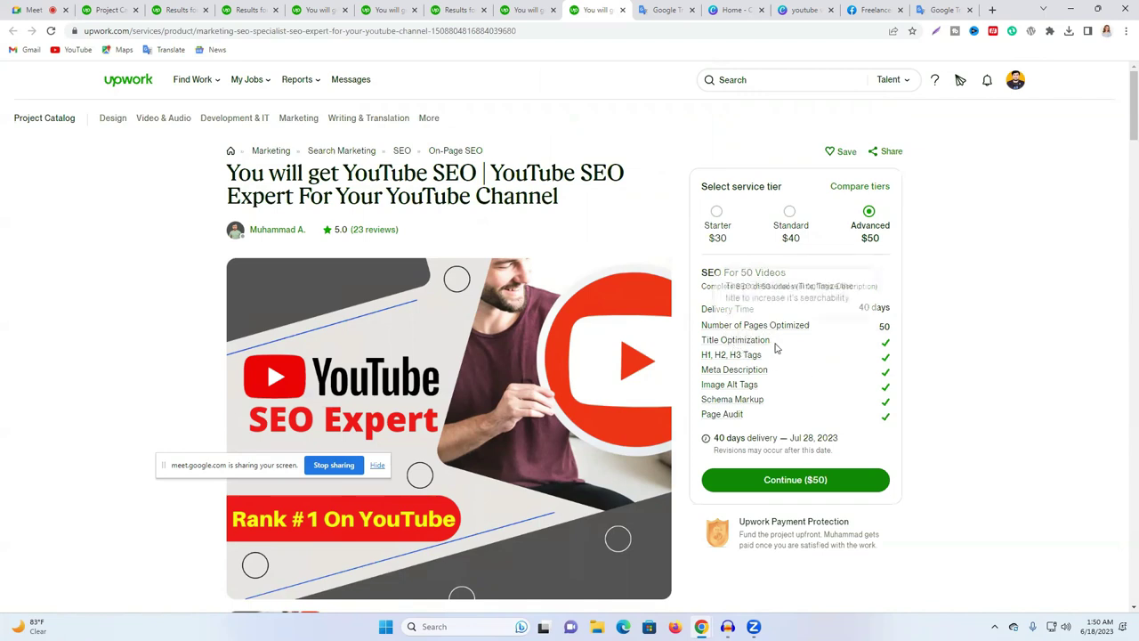
key("ctrl+2")
scroll(449, 382, "down", 1)
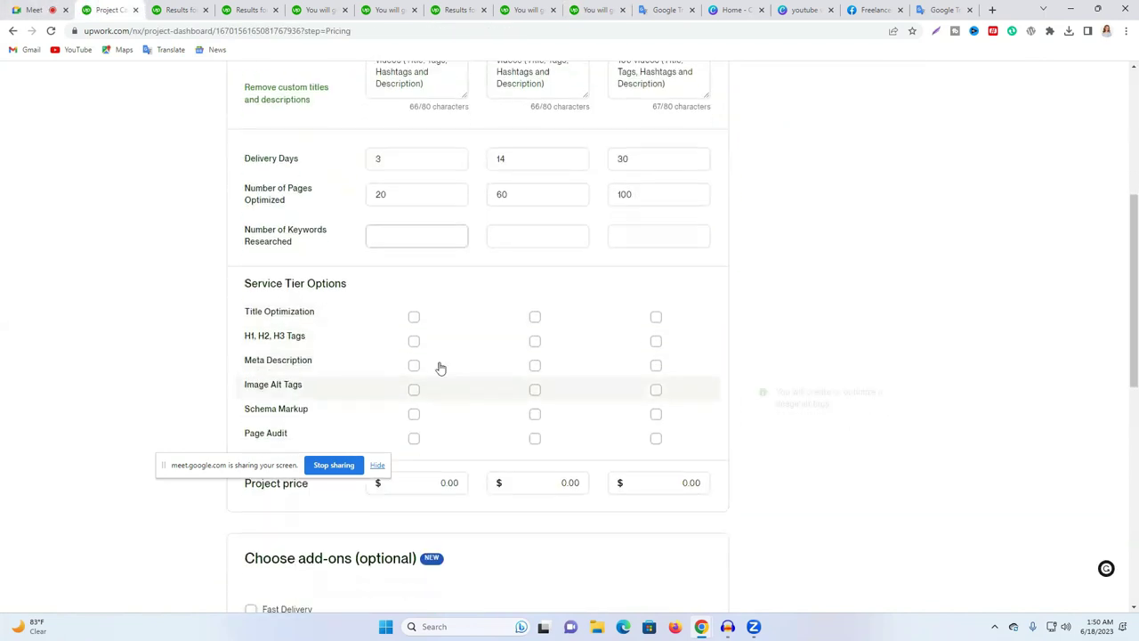
Step: Tick Title Optimization, H1/H2/H3 Tags and Meta Description for all three tiers
left_click(414, 318)
left_click(535, 318)
left_click(656, 319)
left_click(656, 342)
left_click(535, 342)
left_click(414, 342)
left_click(414, 366)
left_click(535, 366)
left_click(656, 366)
Step: Tick Image Alt Tags, Schema Markup and Page Audit for all three tiers
left_click(656, 390)
left_click(535, 390)
left_click(413, 390)
left_click(413, 414)
left_click(535, 415)
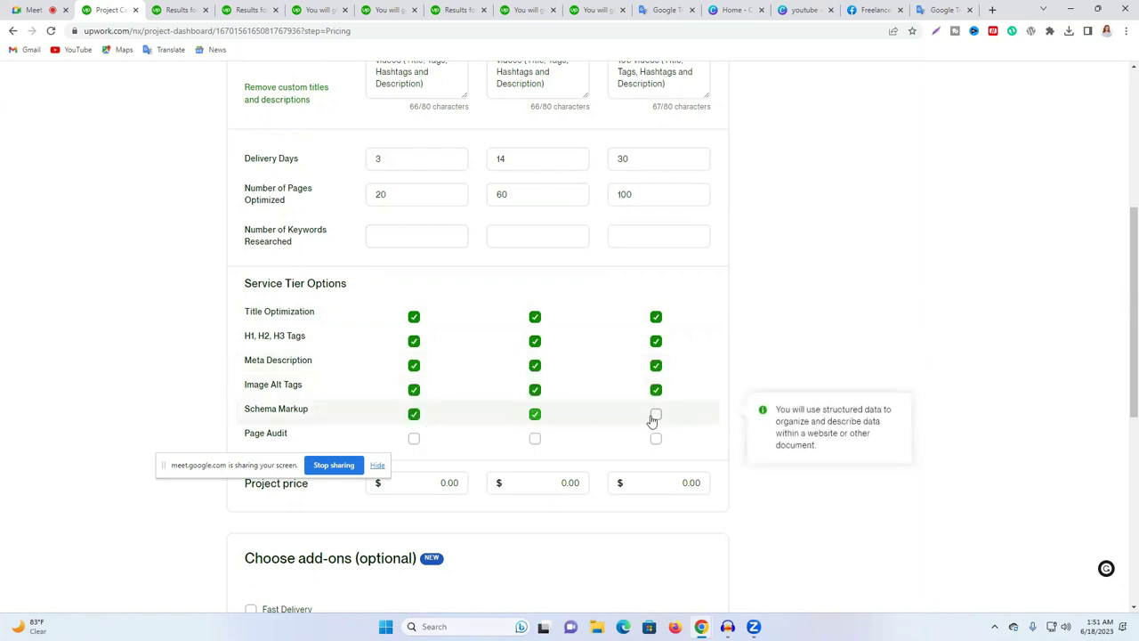
left_click(656, 414)
left_click(656, 439)
left_click(535, 439)
left_click(414, 439)
scroll(621, 324, "down", 2)
left_click(400, 361)
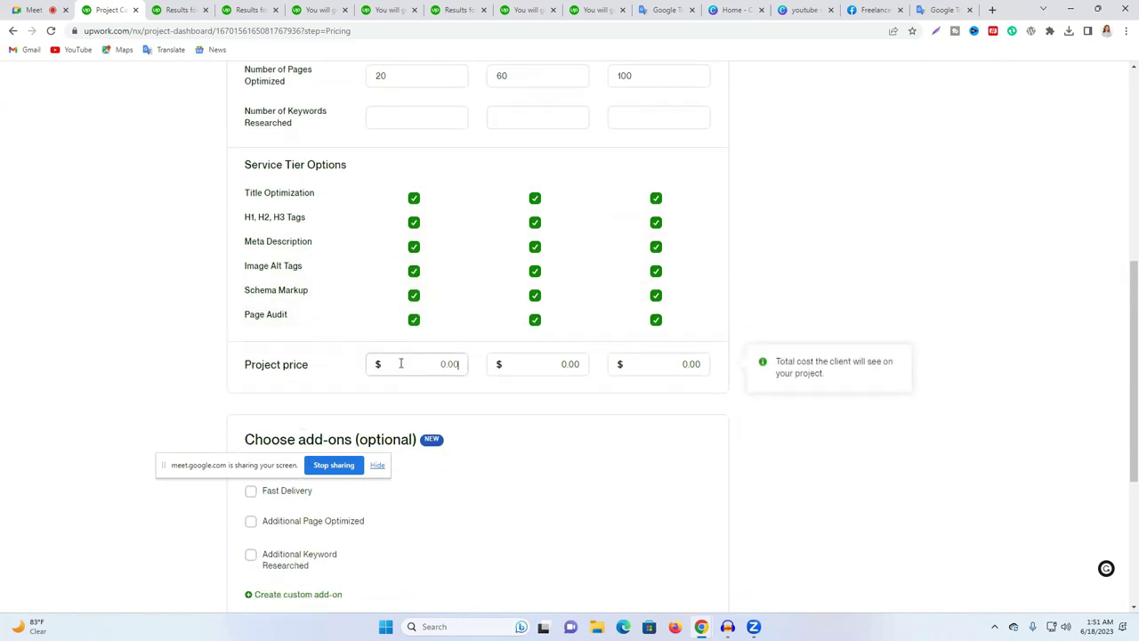
Step: Enter project prices of $20, $60 and $100, checking the reference listing's prices midway
scroll(400, 363, "down", 2)
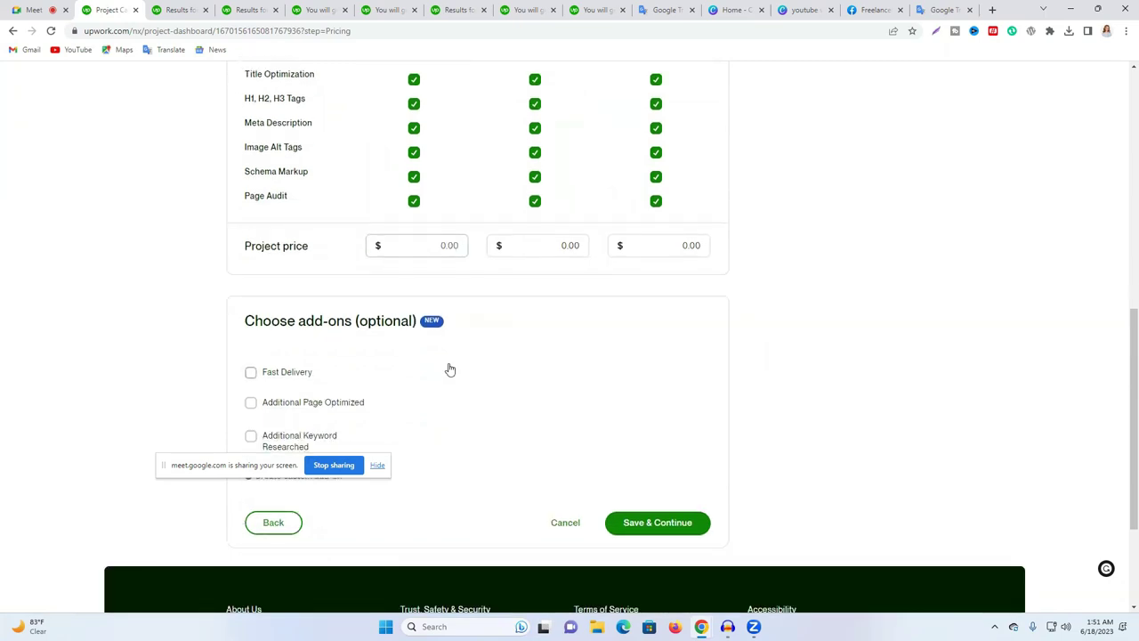
scroll(450, 369, "up", 2)
left_click(422, 364)
type("20")
left_click(563, 367)
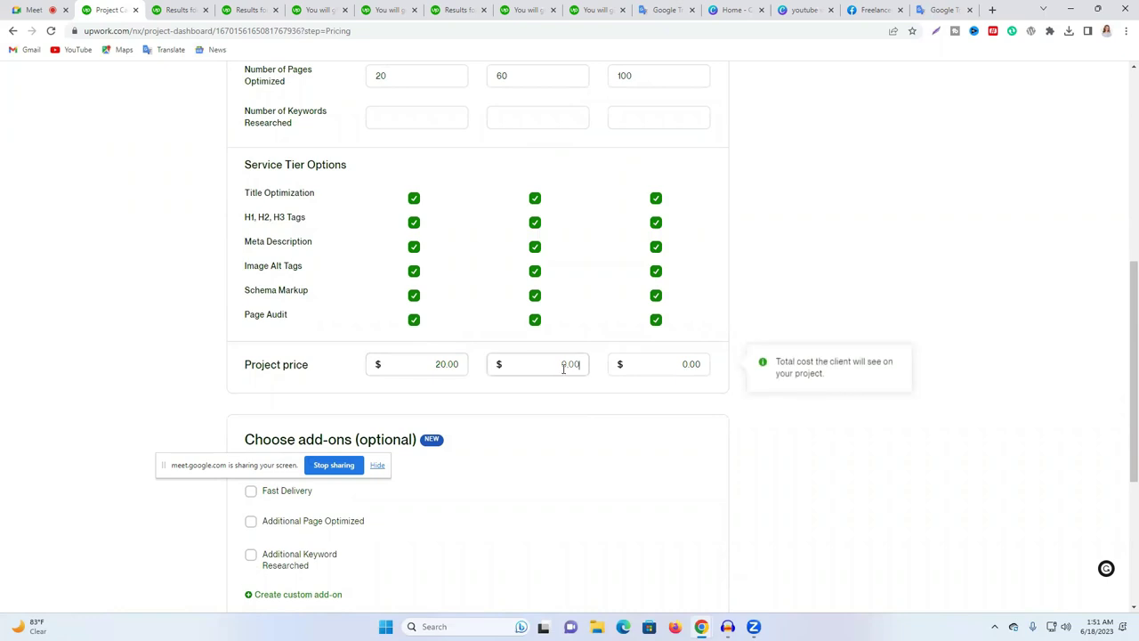
left_click(595, 10)
left_click(791, 212)
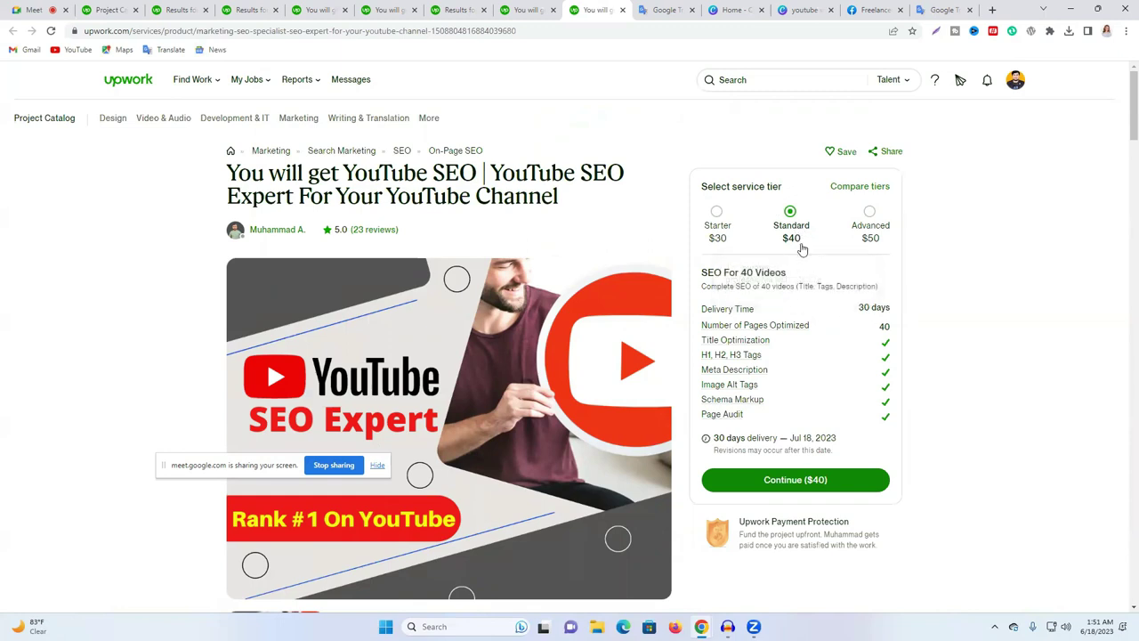
left_click(109, 10)
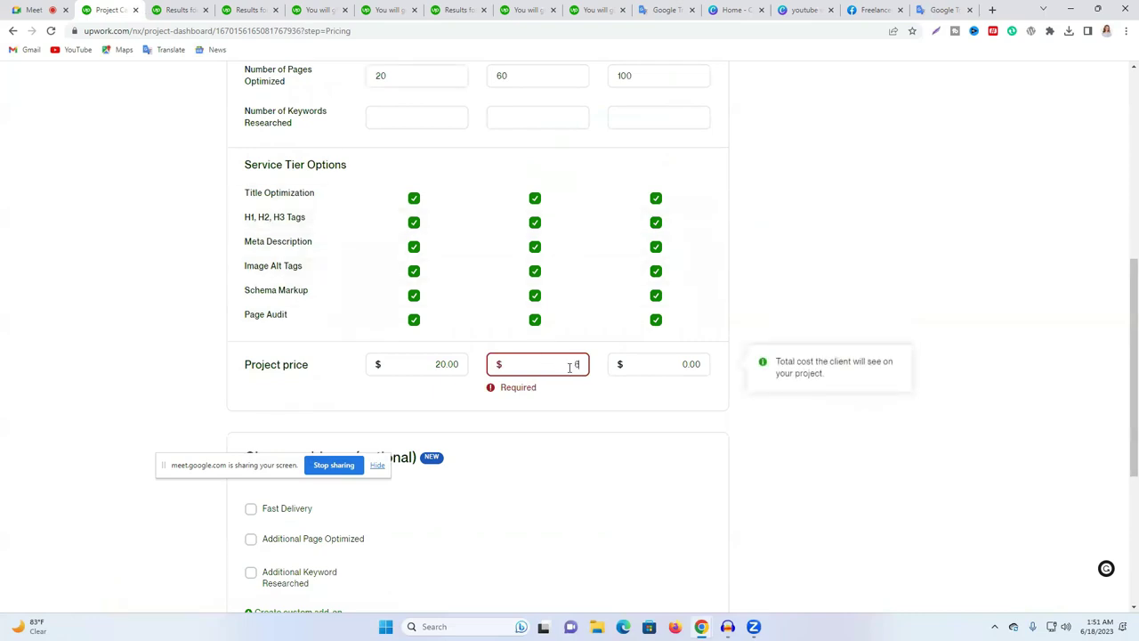
left_click(690, 366)
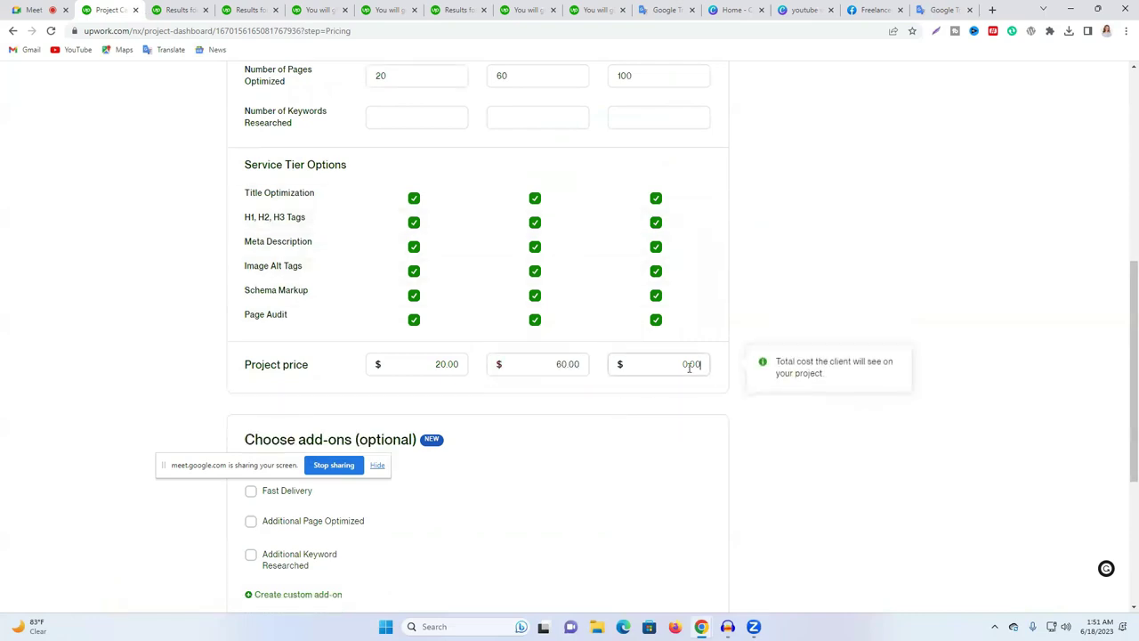
type("100")
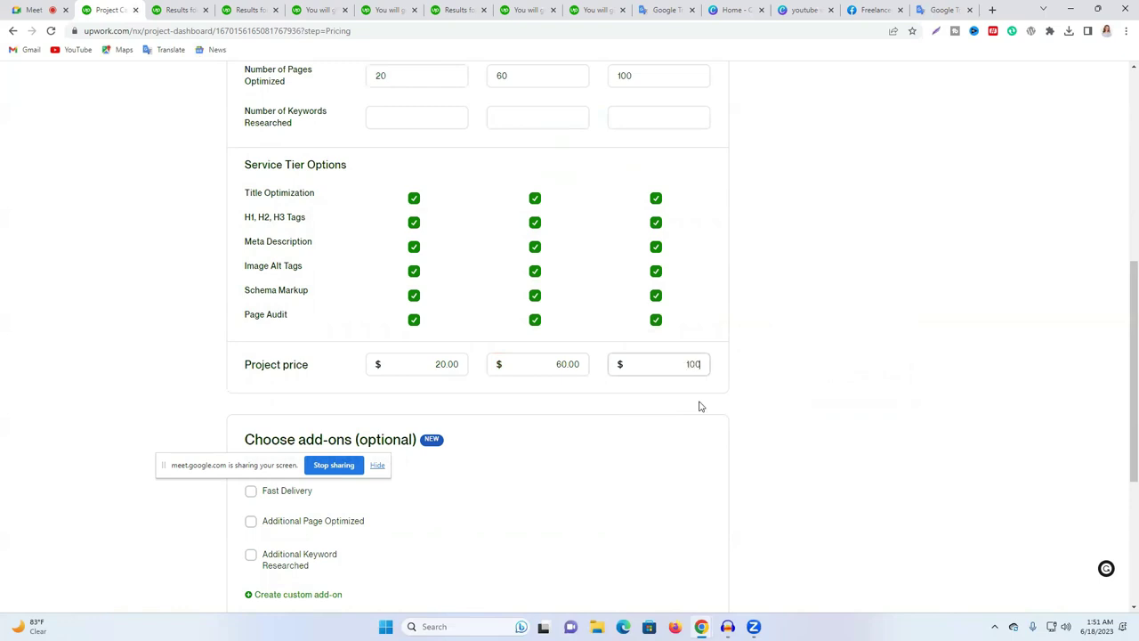
left_click(698, 406)
scroll(780, 270, "down", 5)
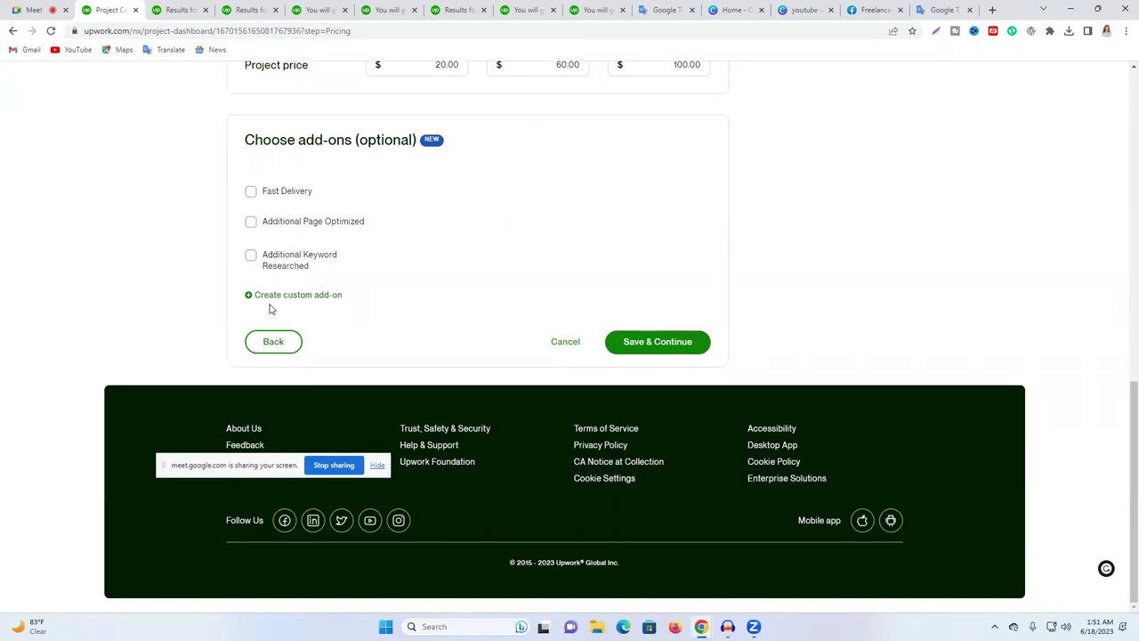
Step: Save the pricing to reach the Gallery step, then switch to the Canva 'youtube video SEO' design
left_click(651, 348)
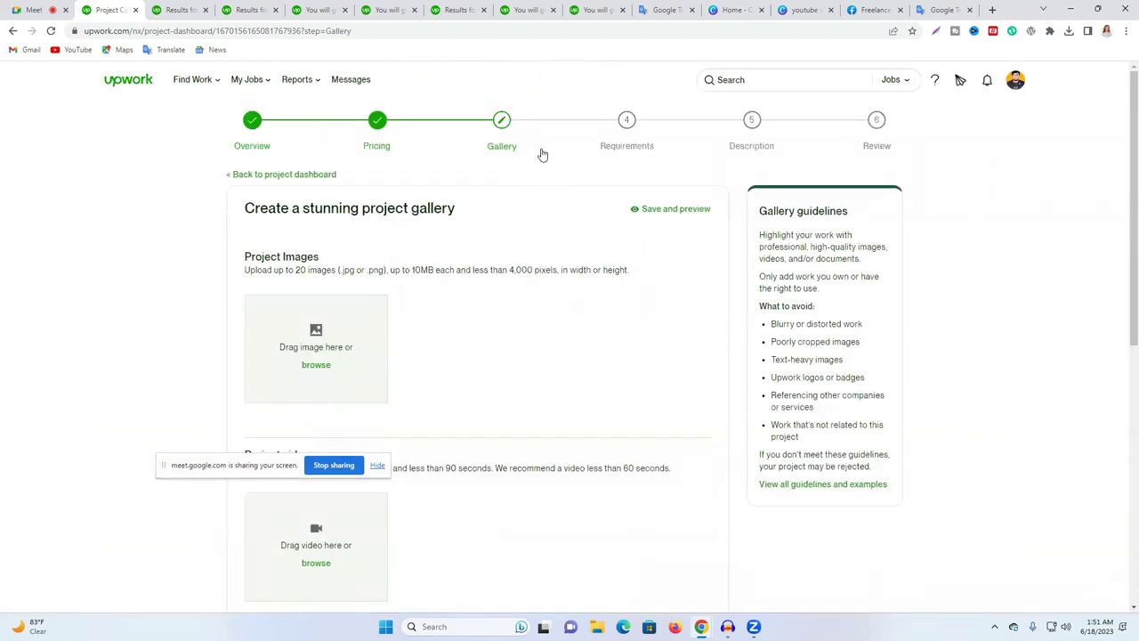
scroll(543, 158, "down", 2)
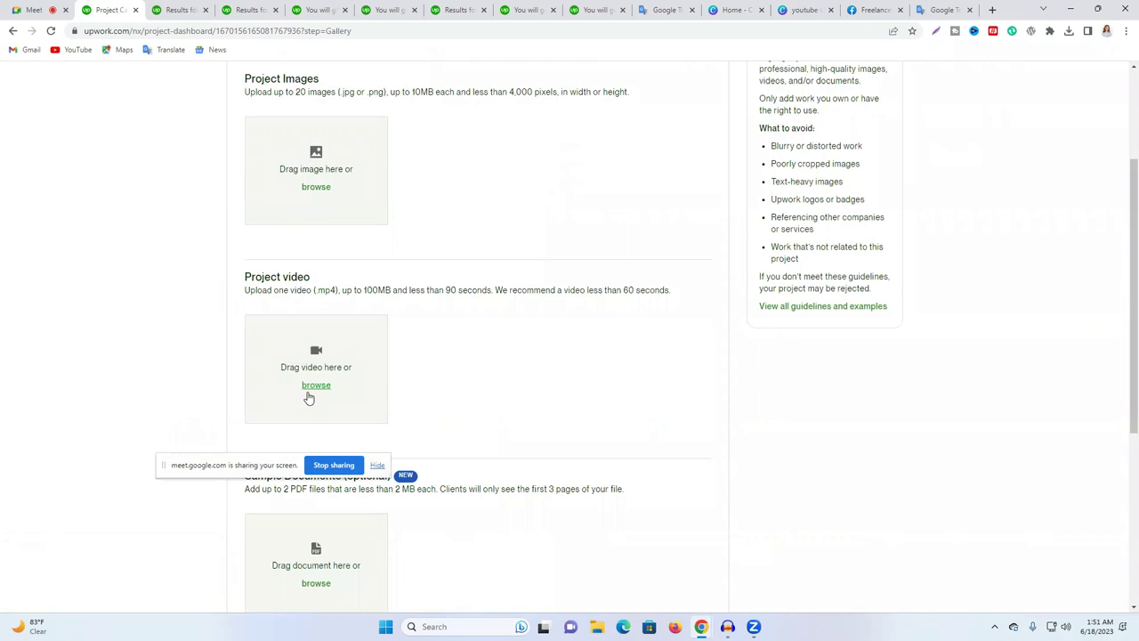
scroll(313, 382, "down", 2)
scroll(501, 359, "up", 3)
scroll(501, 359, "up", 1)
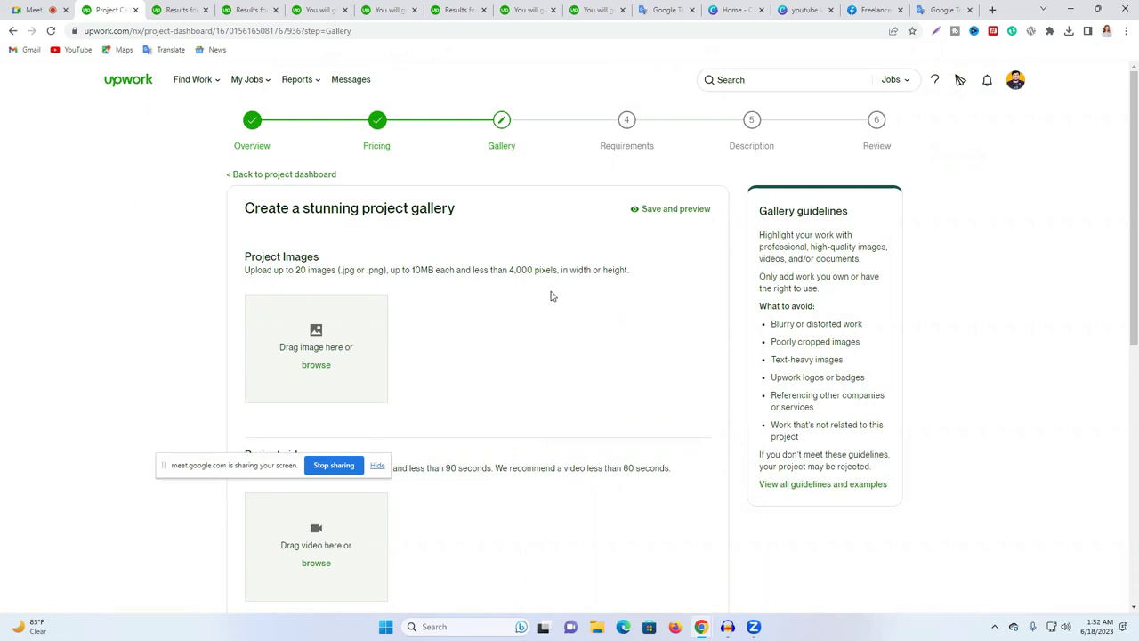
left_click(792, 9)
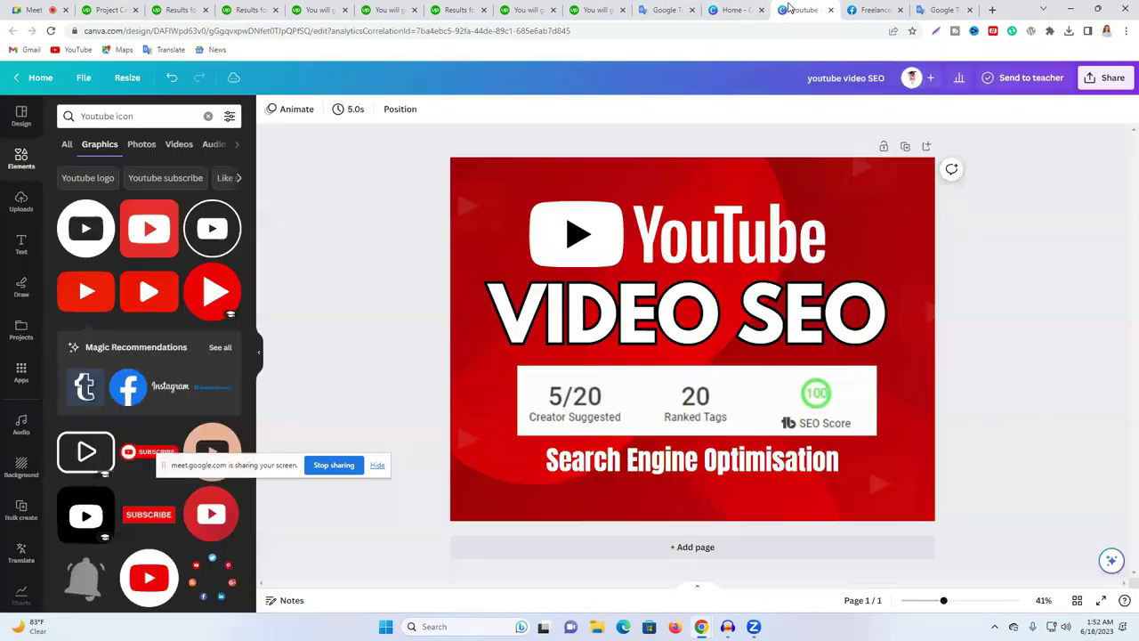
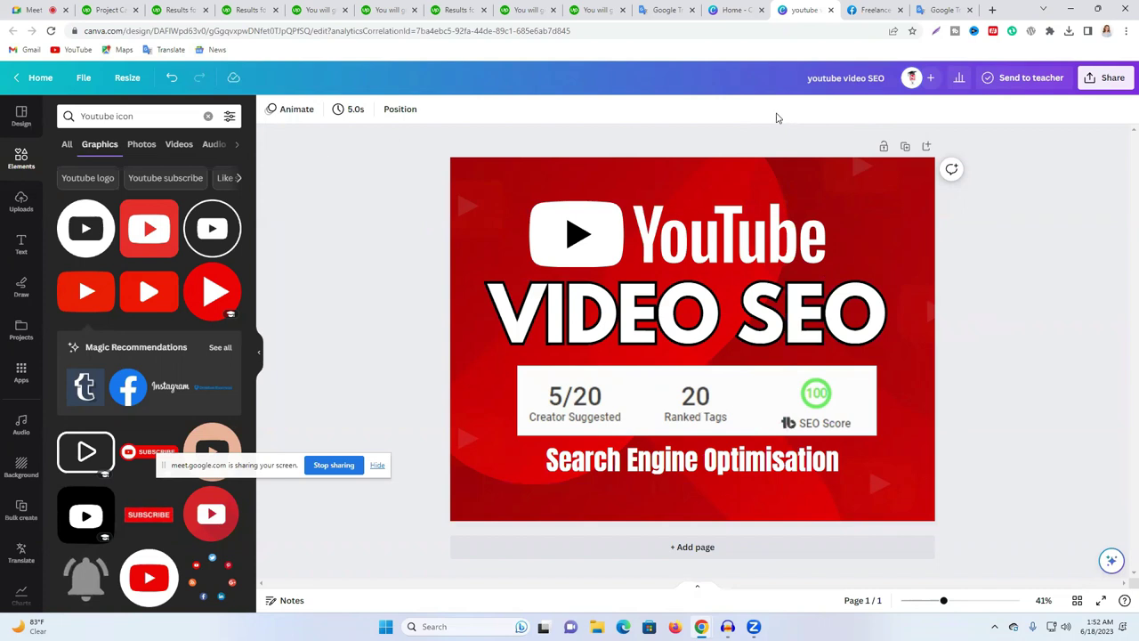
Step: Start a new custom-size Canva design measuring 2000 × 1500
left_click(736, 10)
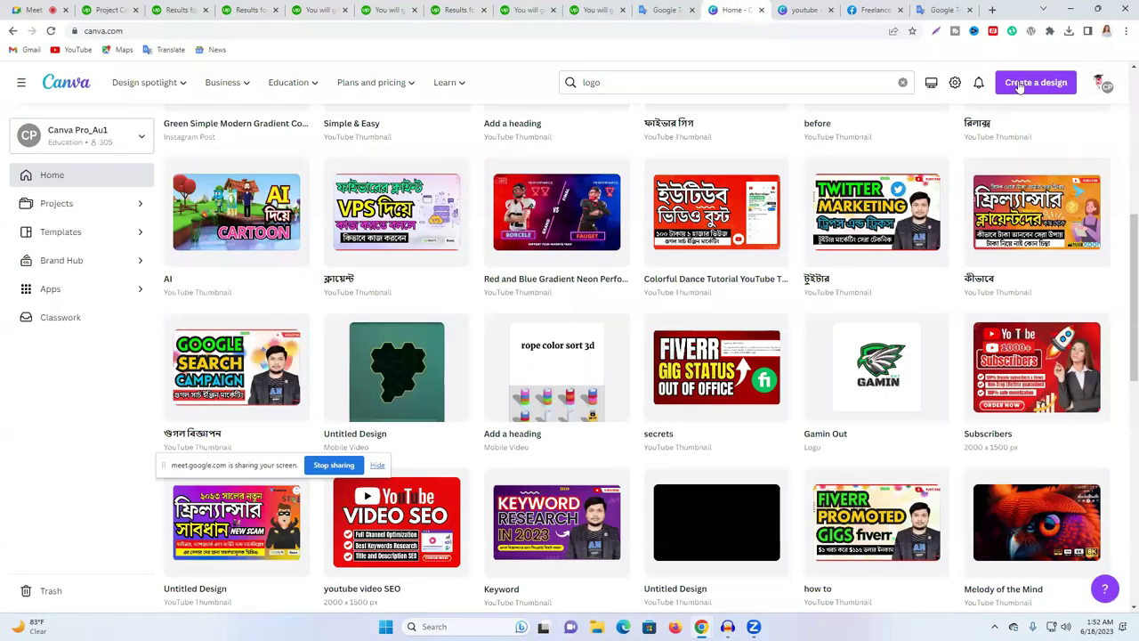
left_click(1024, 85)
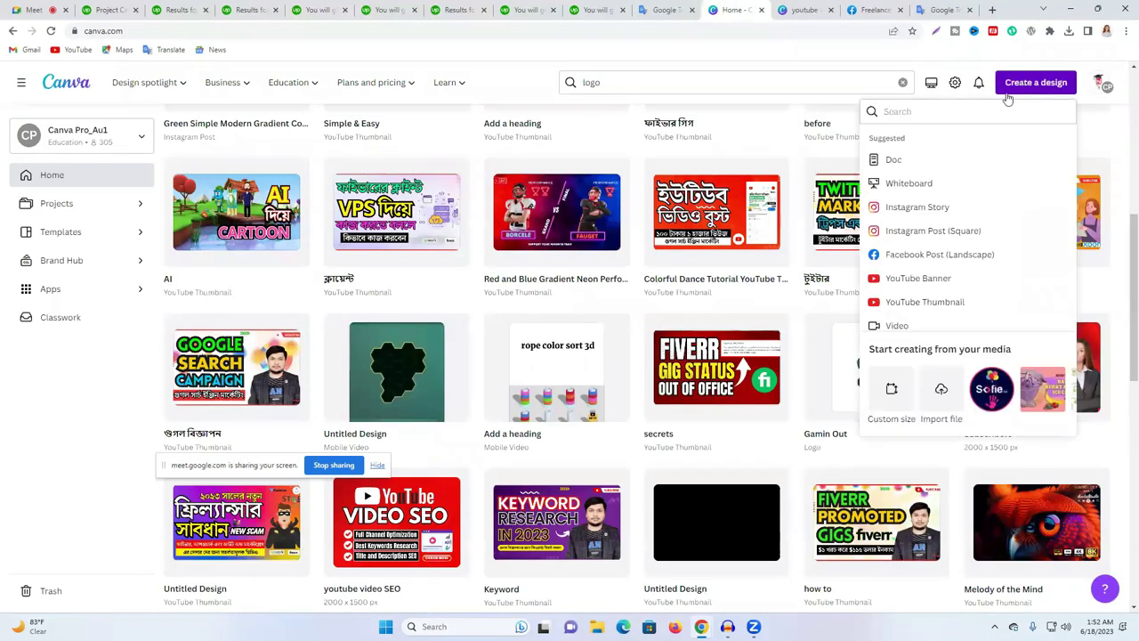
left_click(891, 404)
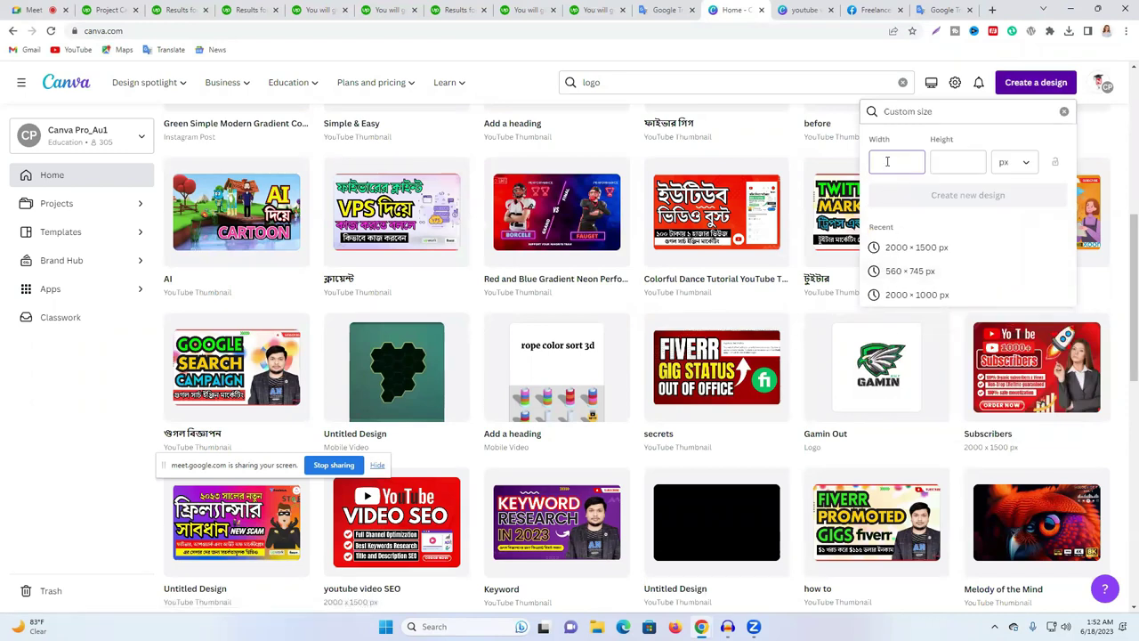
type("2000")
left_click(963, 167)
type("15")
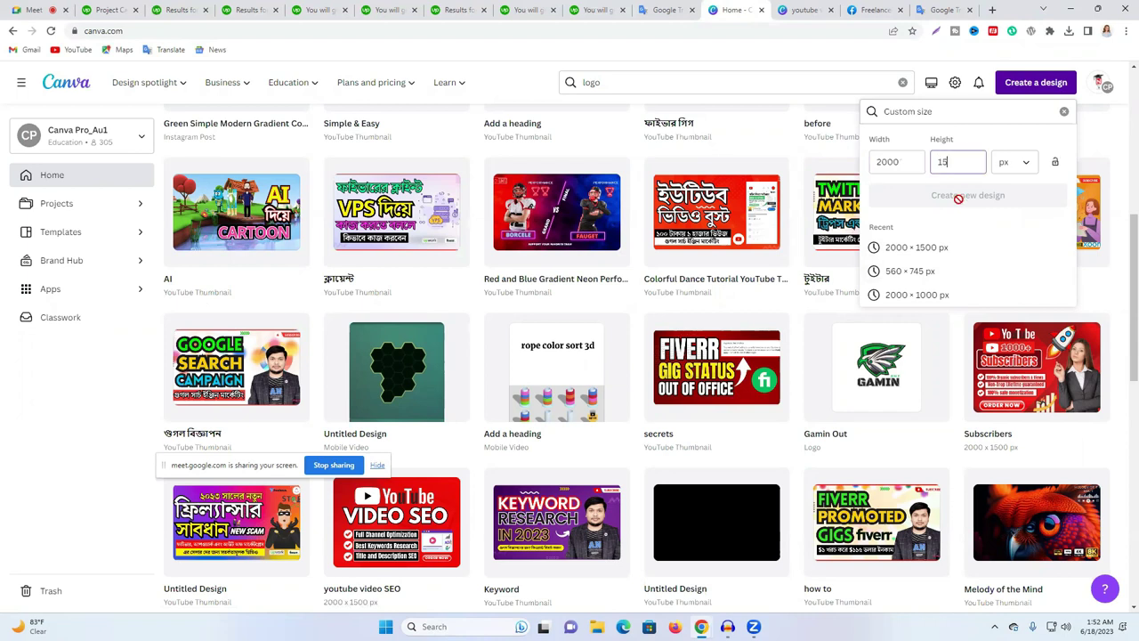
type("00")
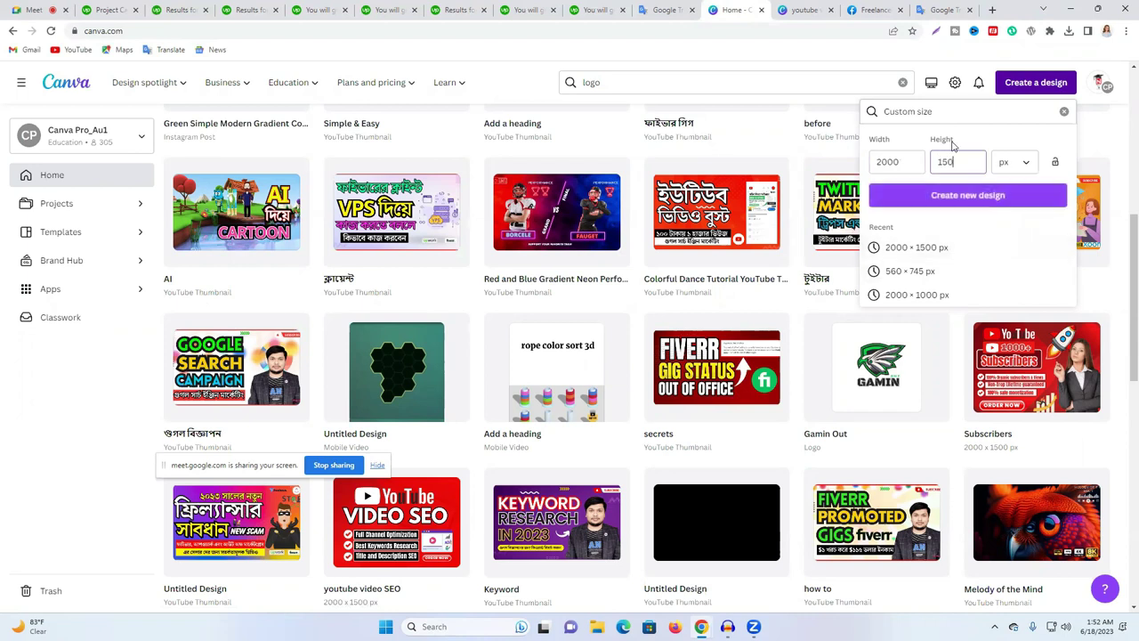
Step: Download the 'youtube video SEO' Canva design as a PNG image
left_click(804, 10)
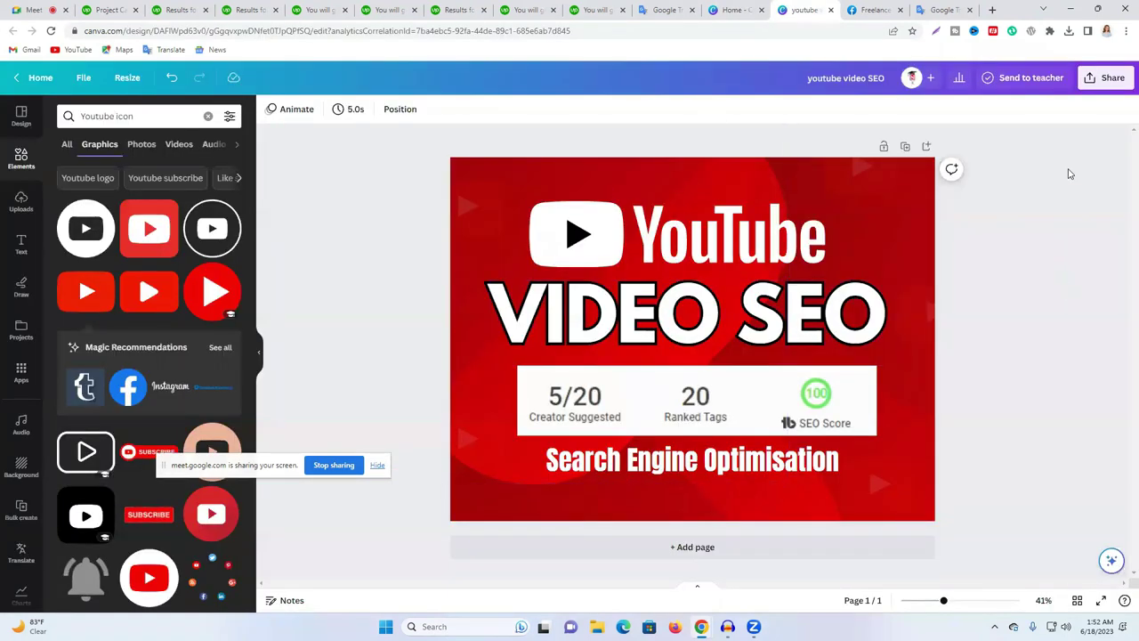
left_click(1106, 78)
left_click(930, 380)
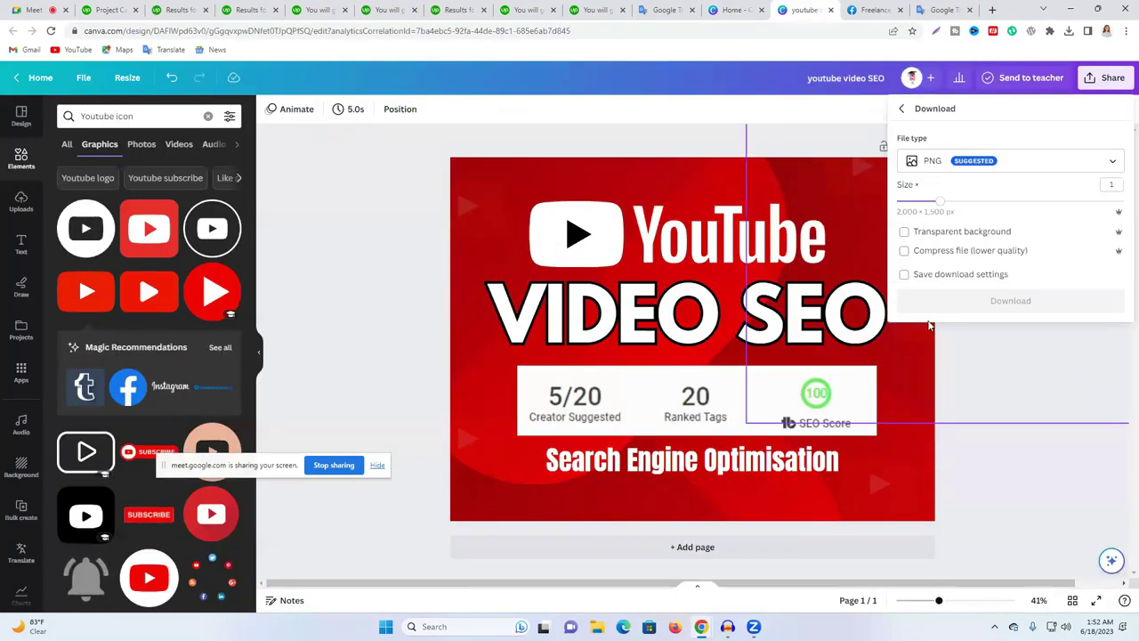
left_click(986, 303)
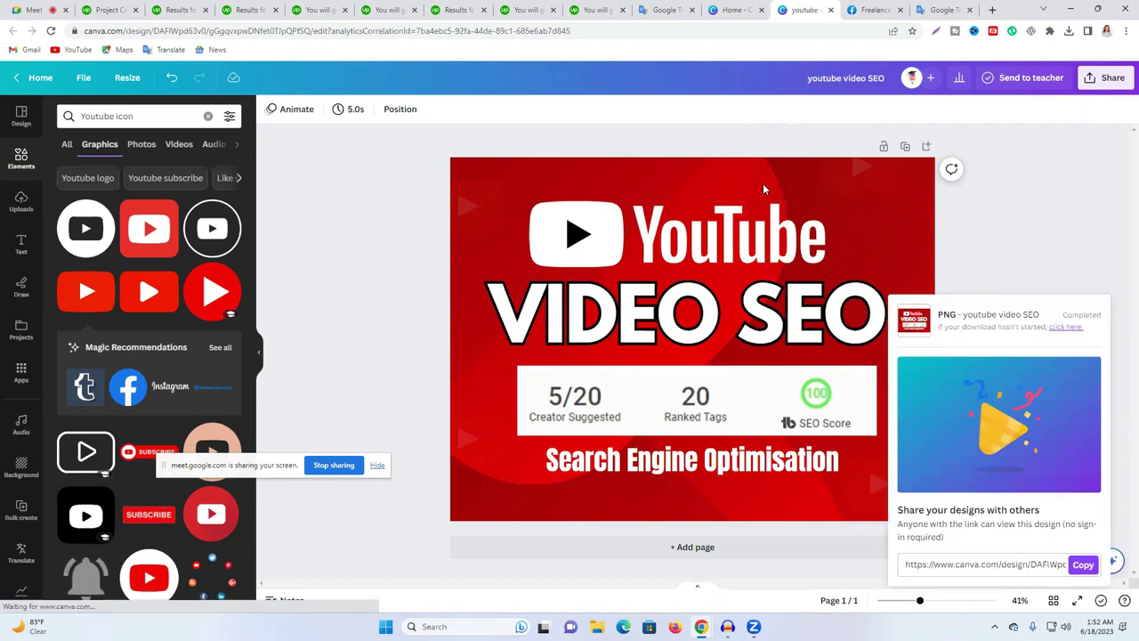
left_click(121, 7)
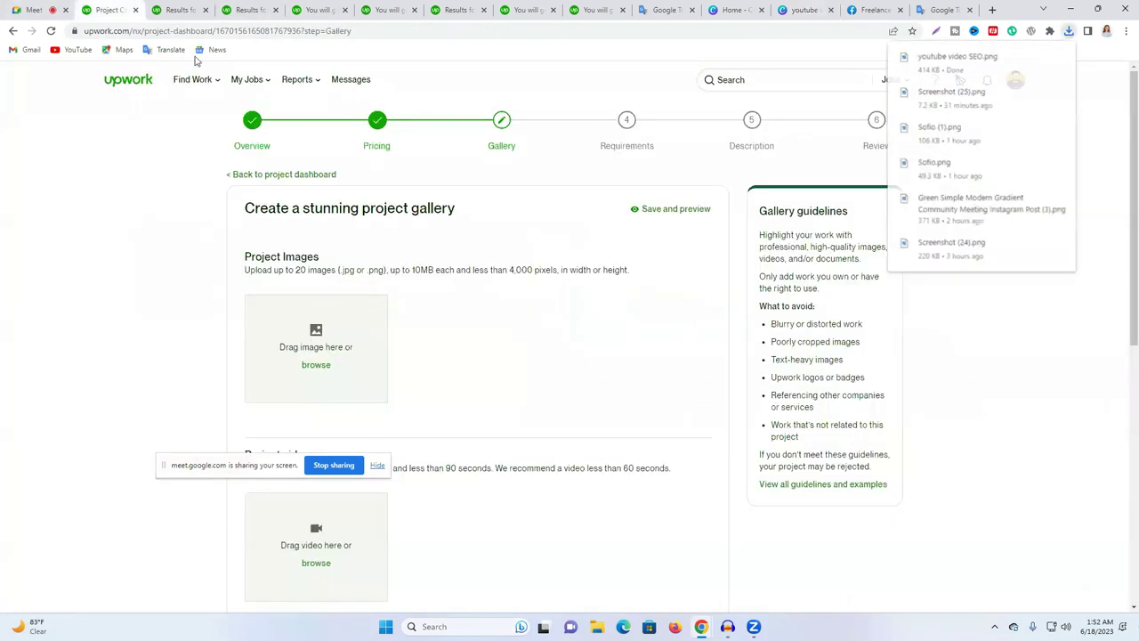
Step: Upload the 'youtube video SEO' image to the gallery, with the crop covering the whole thumbnail
left_click(313, 377)
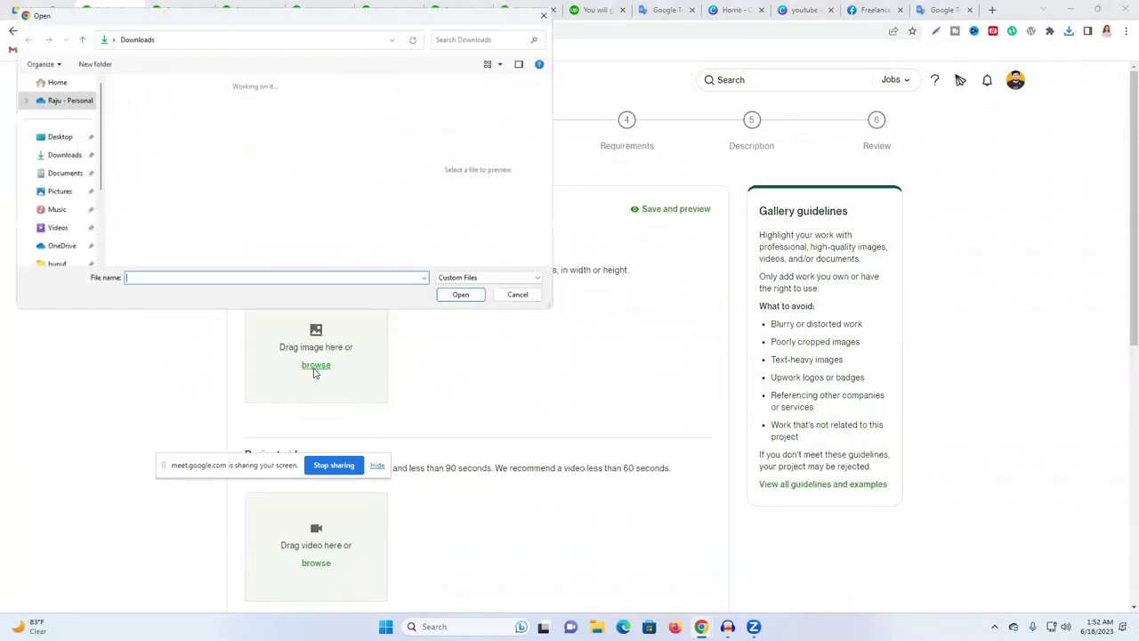
left_click(131, 109)
left_click(468, 300)
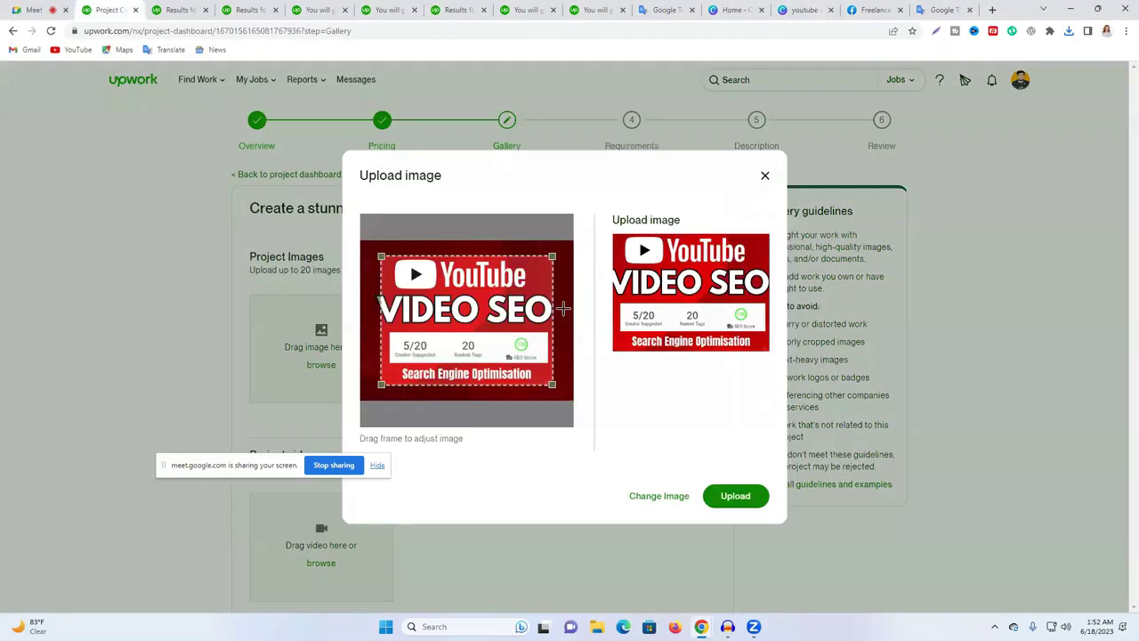
left_click_drag(488, 343, 469, 326)
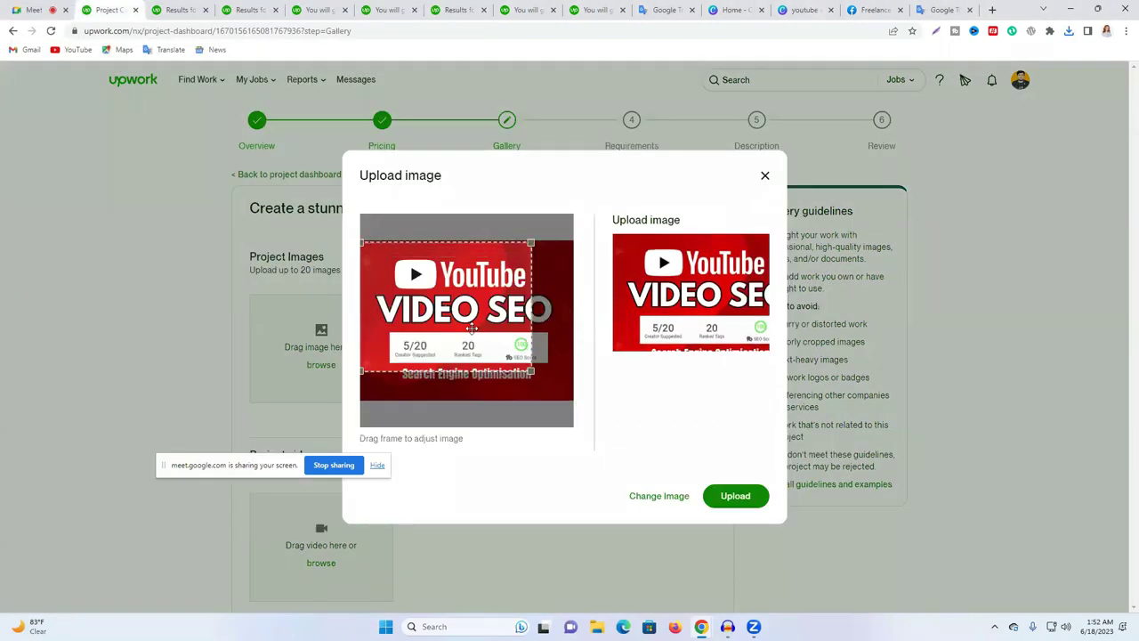
left_click_drag(530, 367, 581, 400)
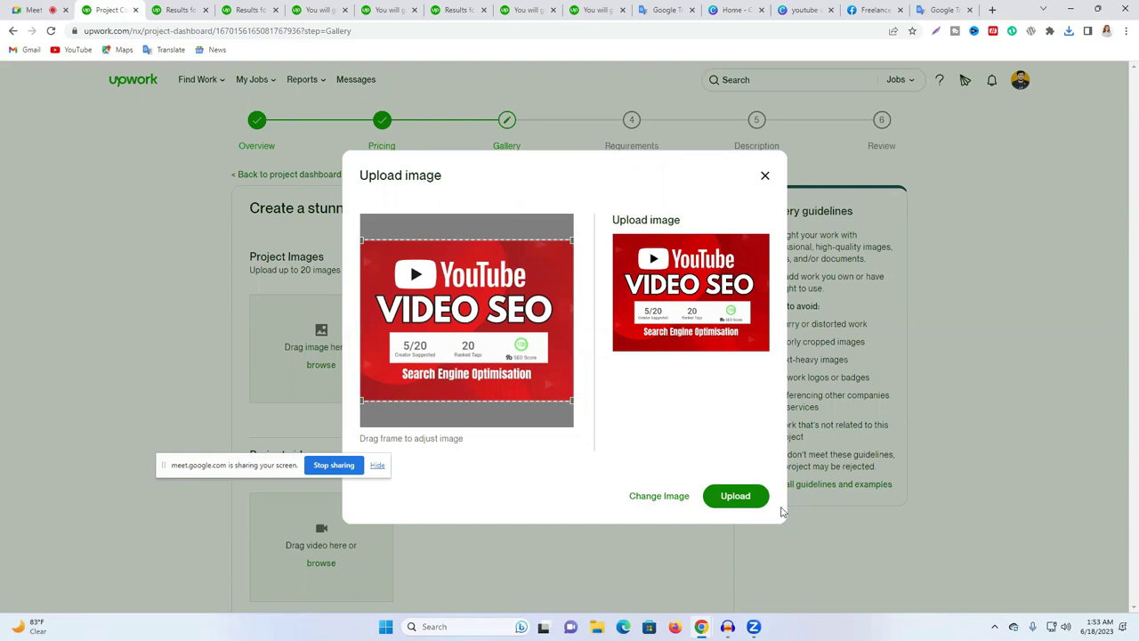
left_click(734, 497)
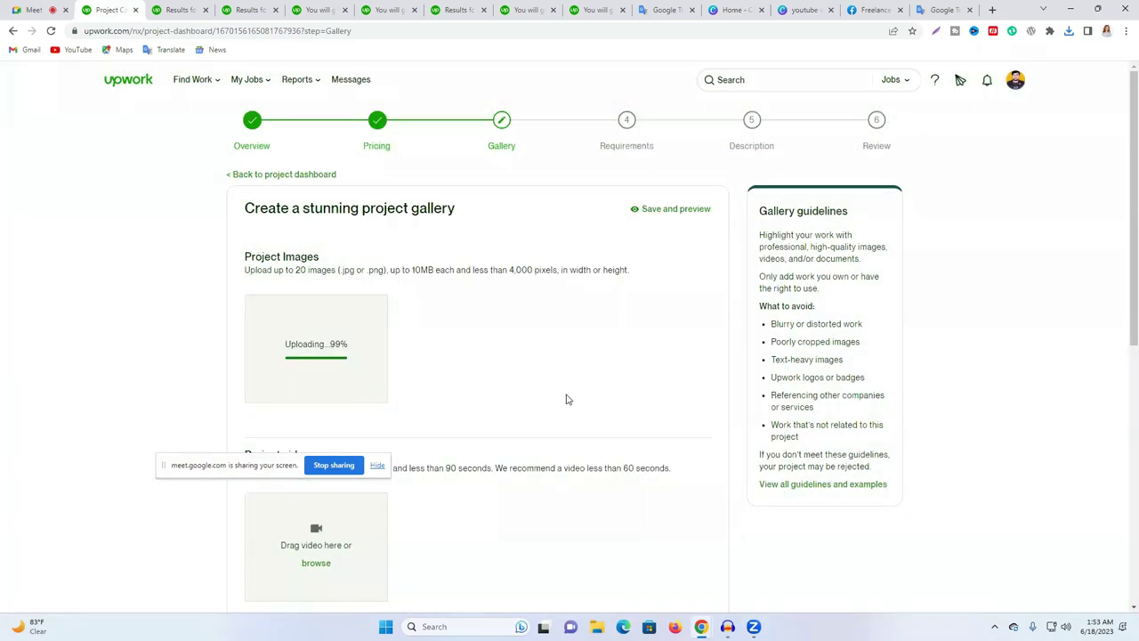
scroll(560, 290, "down", 2)
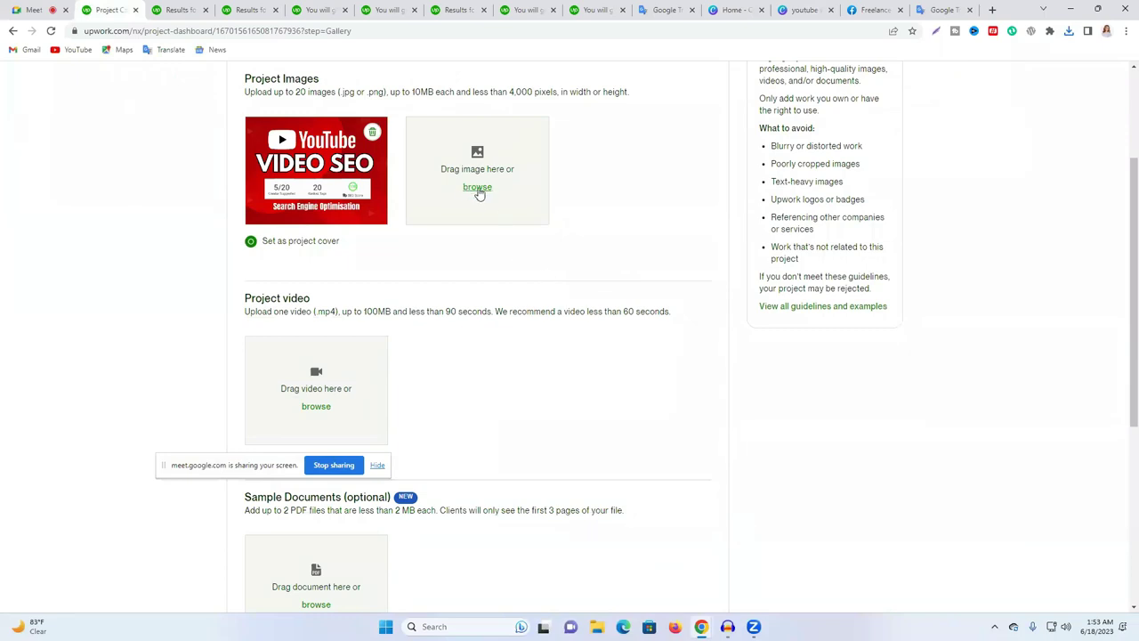
Step: Look through a competitor's YouTube SEO listing gallery and the search results
left_click(322, 9)
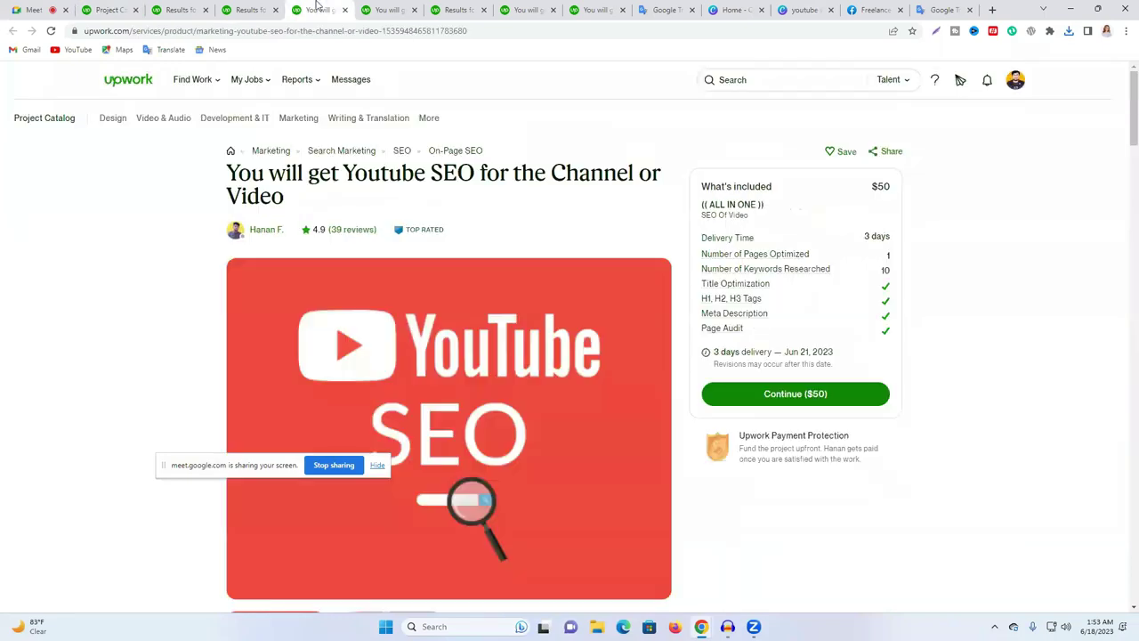
scroll(650, 421, "down", 1)
left_click(676, 372)
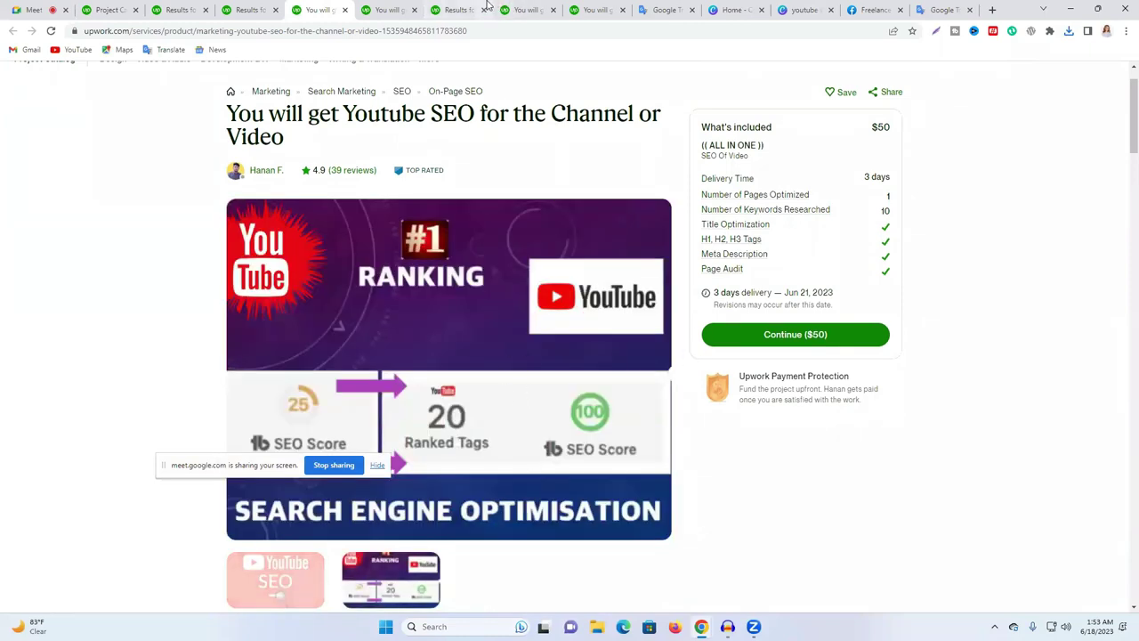
left_click(178, 9)
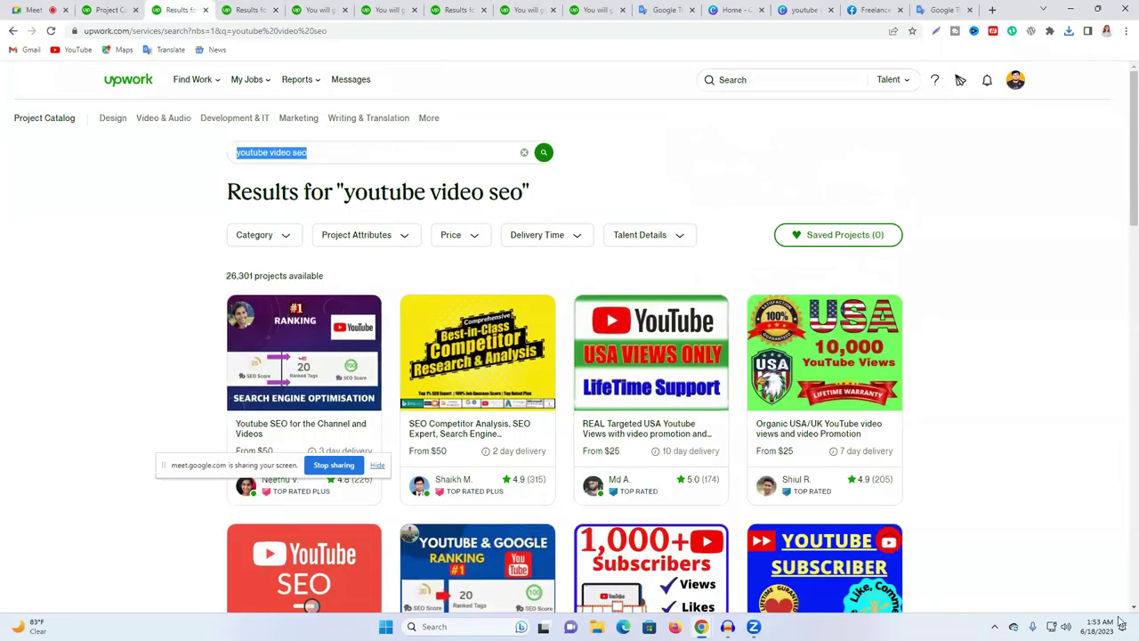
Step: Back on the Gallery step, continue to the Requirements step
left_click(110, 10)
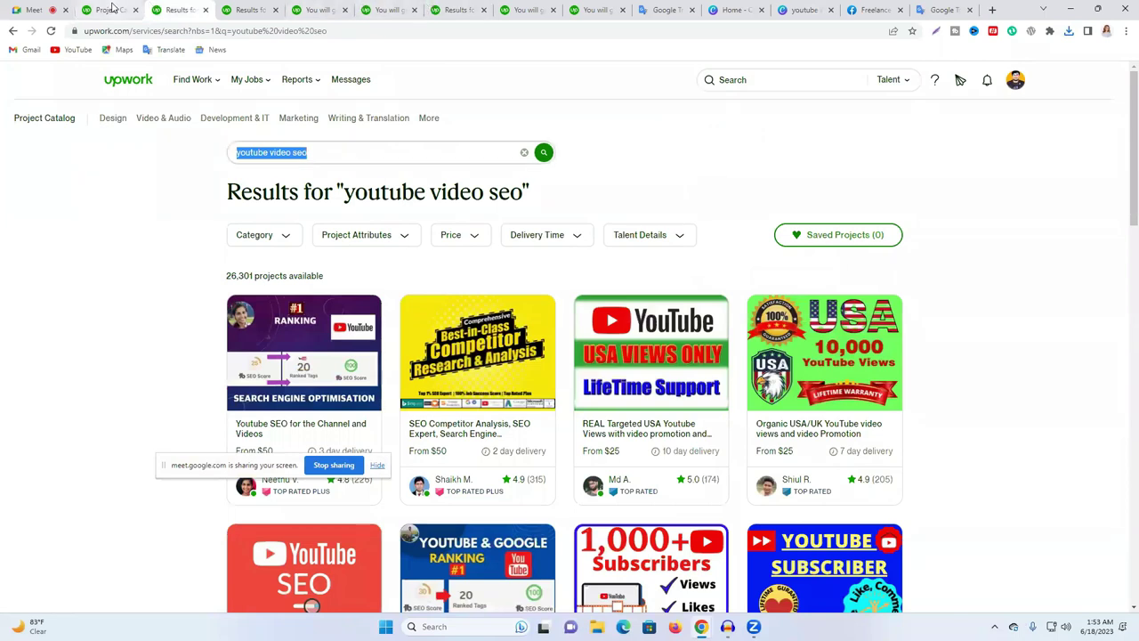
scroll(655, 343, "down", 2)
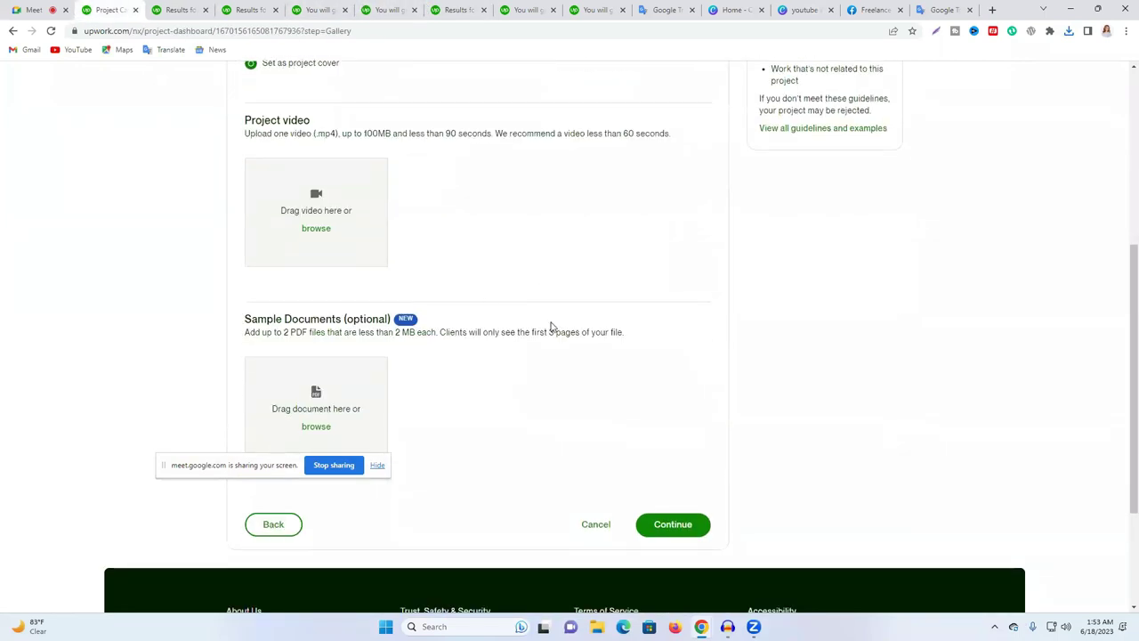
scroll(638, 374, "down", 2)
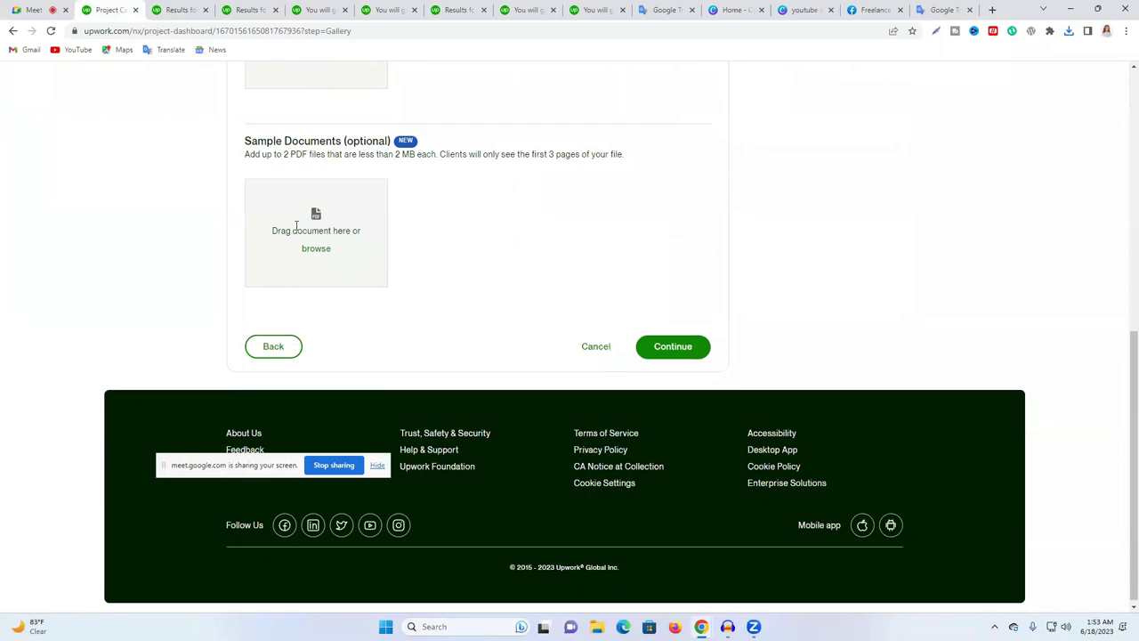
scroll(422, 260, "up", 1)
scroll(392, 260, "up", 3)
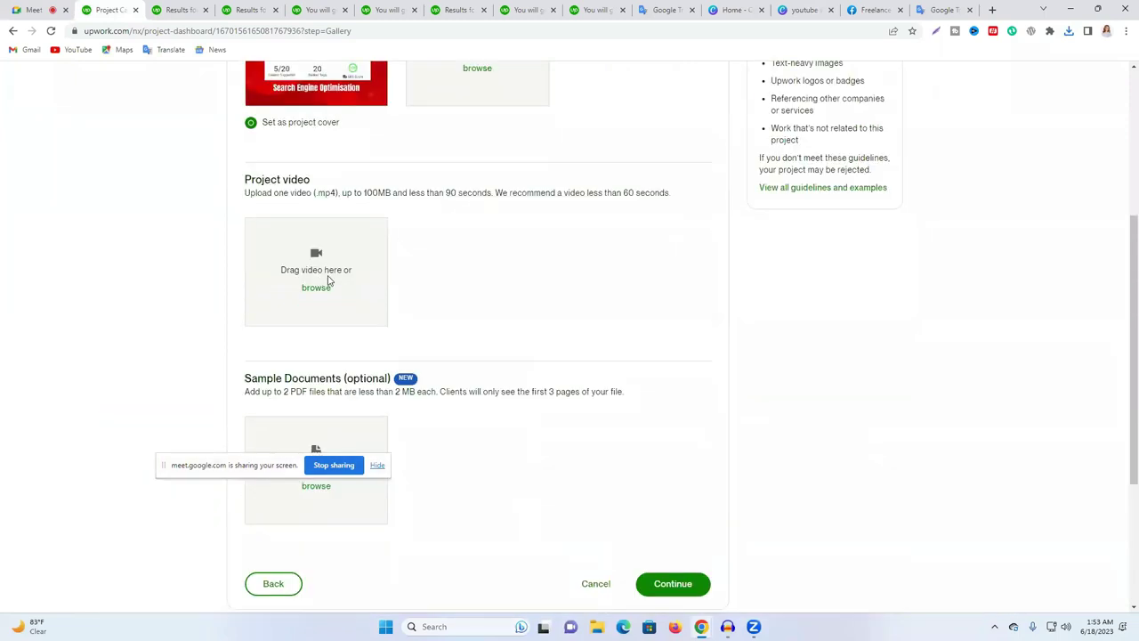
scroll(488, 338, "down", 4)
left_click(689, 353)
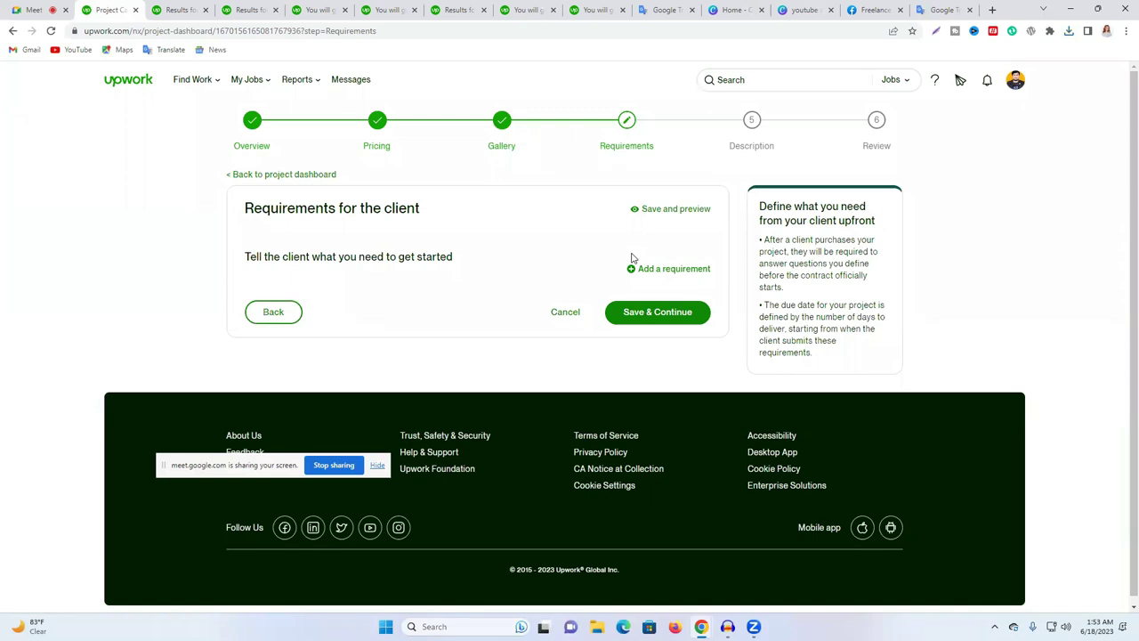
Step: Add a new requirement with File Attachment as its answer type, ready for question text
left_click(659, 271)
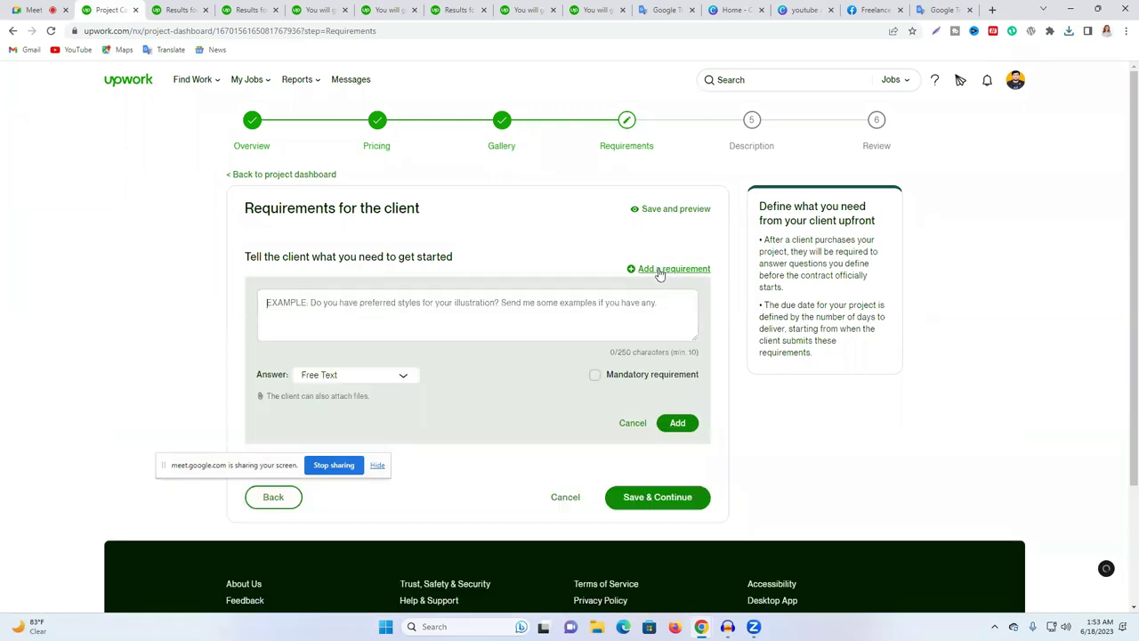
left_click(316, 377)
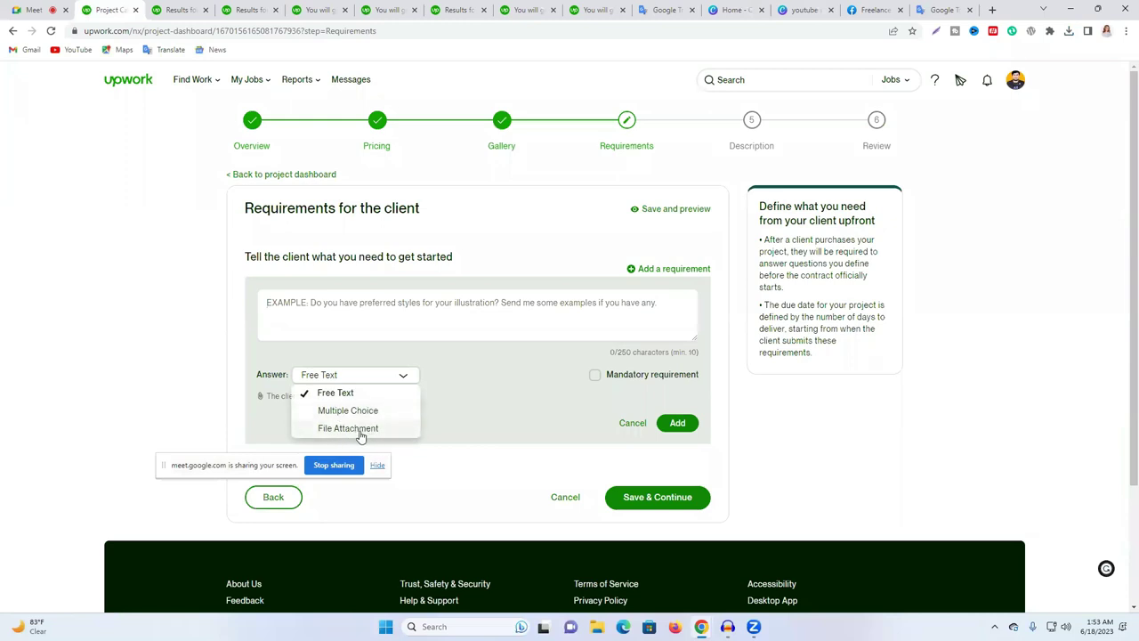
left_click(371, 435)
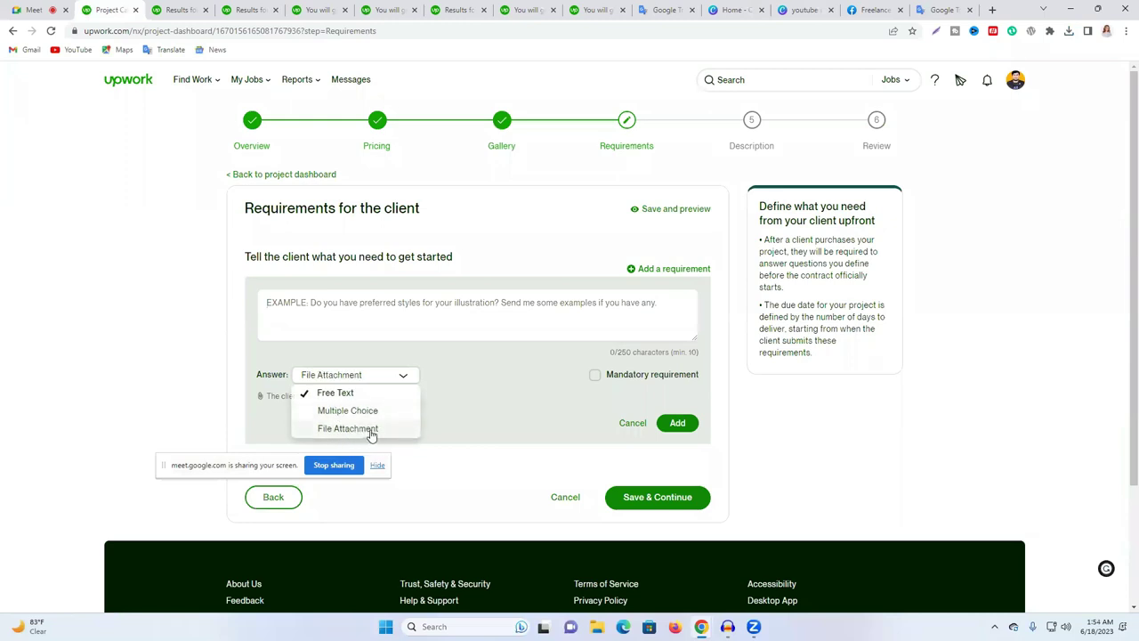
left_click(356, 379)
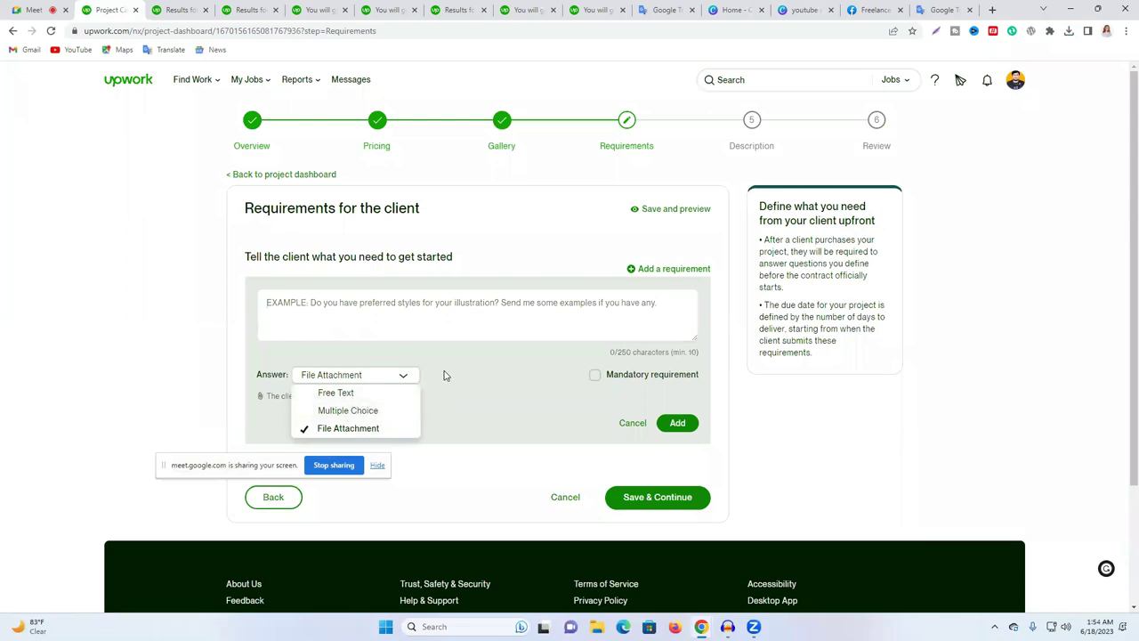
left_click(303, 311)
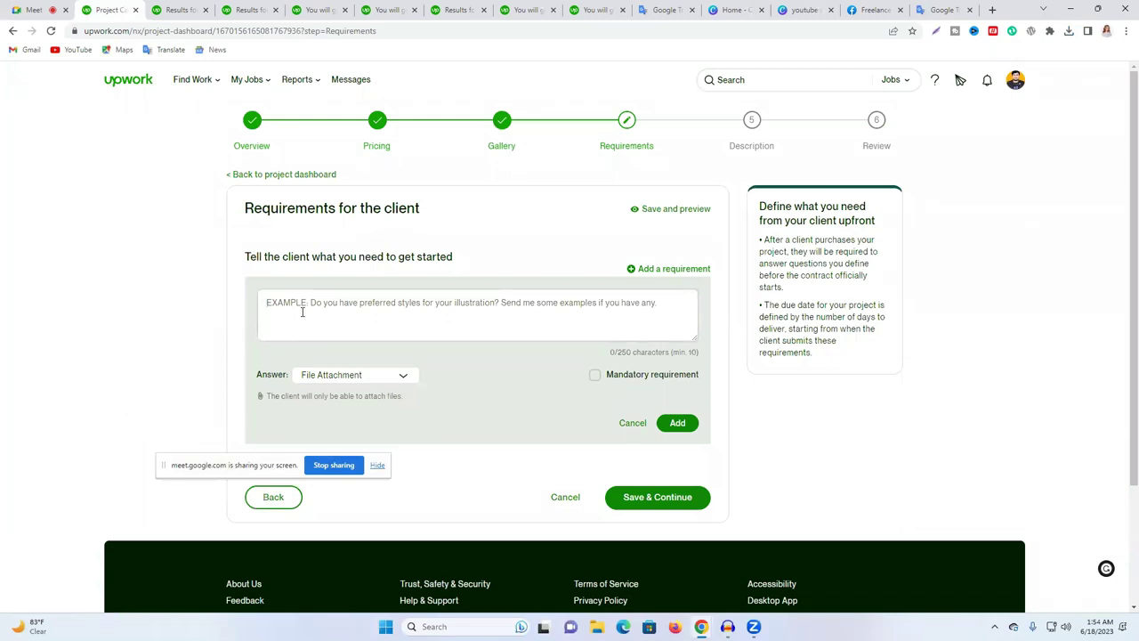
Step: Write the requirement 'Need your Channel Acess or Manager and research your Channel link'
type("Need")
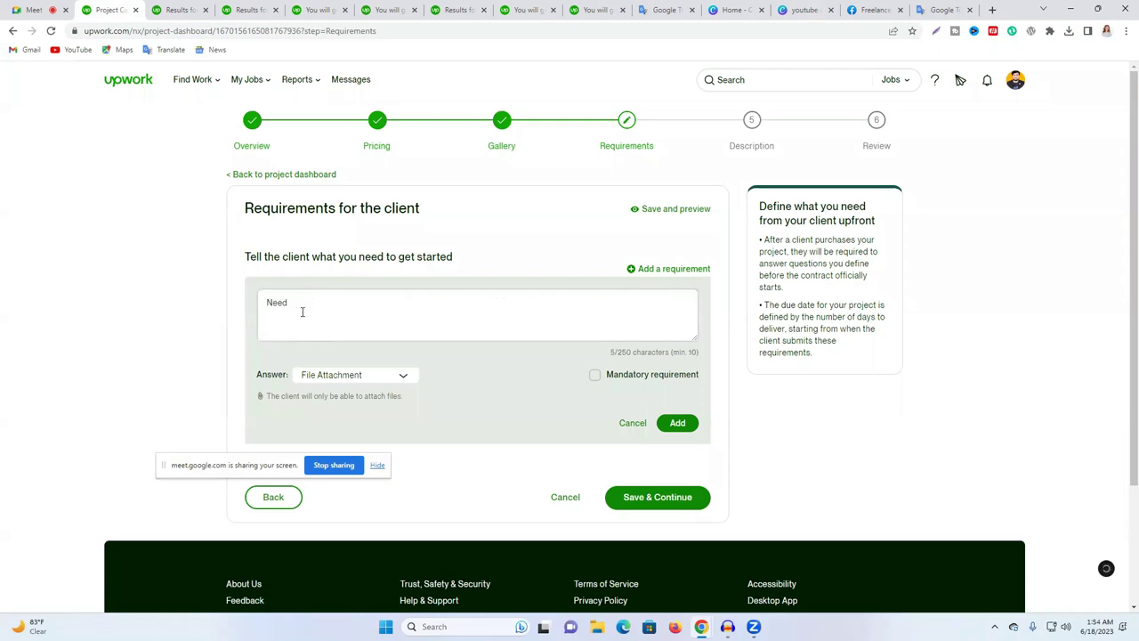
type(" your Channel Acess")
type("or Manager")
type("and")
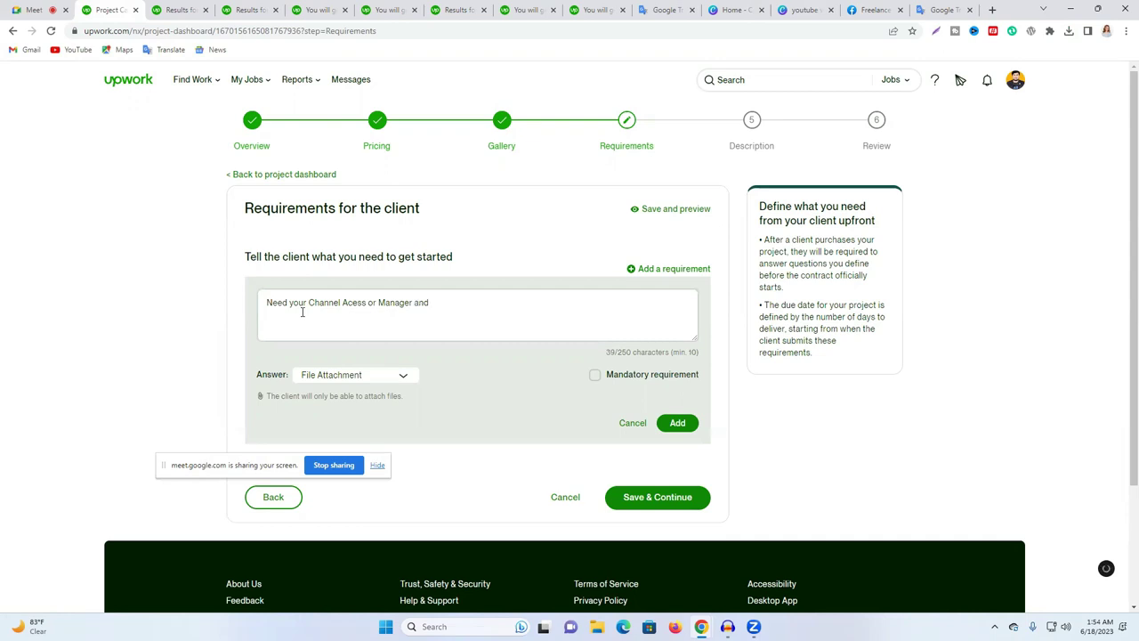
type(" resera")
mouse_move(452, 301)
left_click(452, 372)
type("your Channel link")
Step: Review the requirement wording and add it to the client requirements
left_click_drag(306, 302, 267, 302)
left_click(353, 305)
left_click_drag(356, 303, 298, 302)
left_click(354, 302)
left_click(404, 304)
left_click_drag(585, 304, 432, 302)
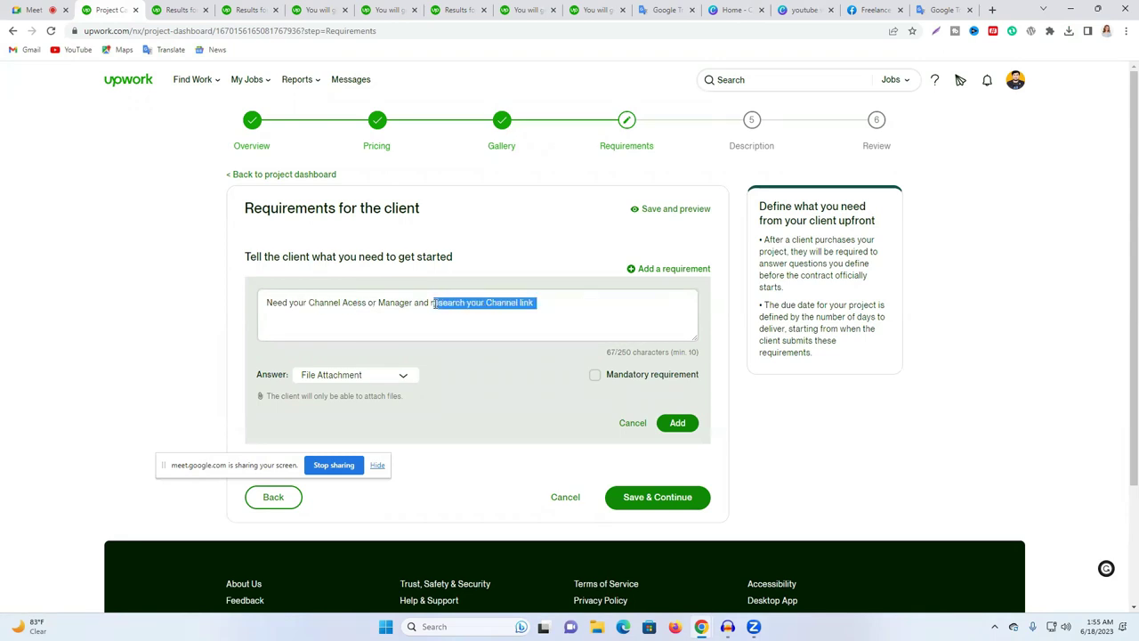
left_click(553, 304)
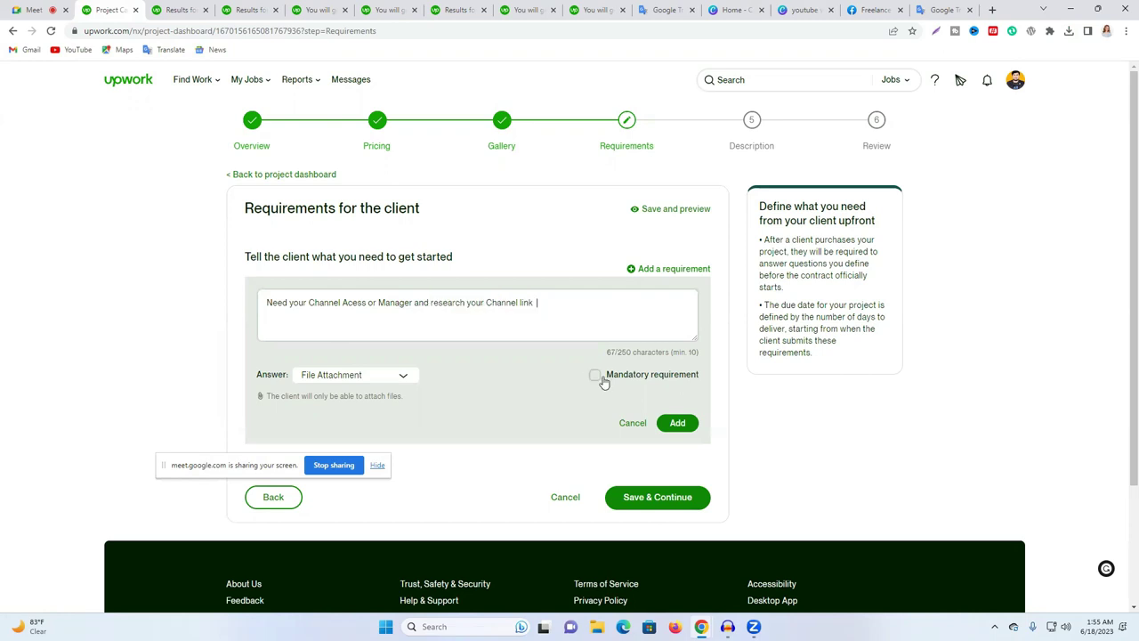
left_click(682, 425)
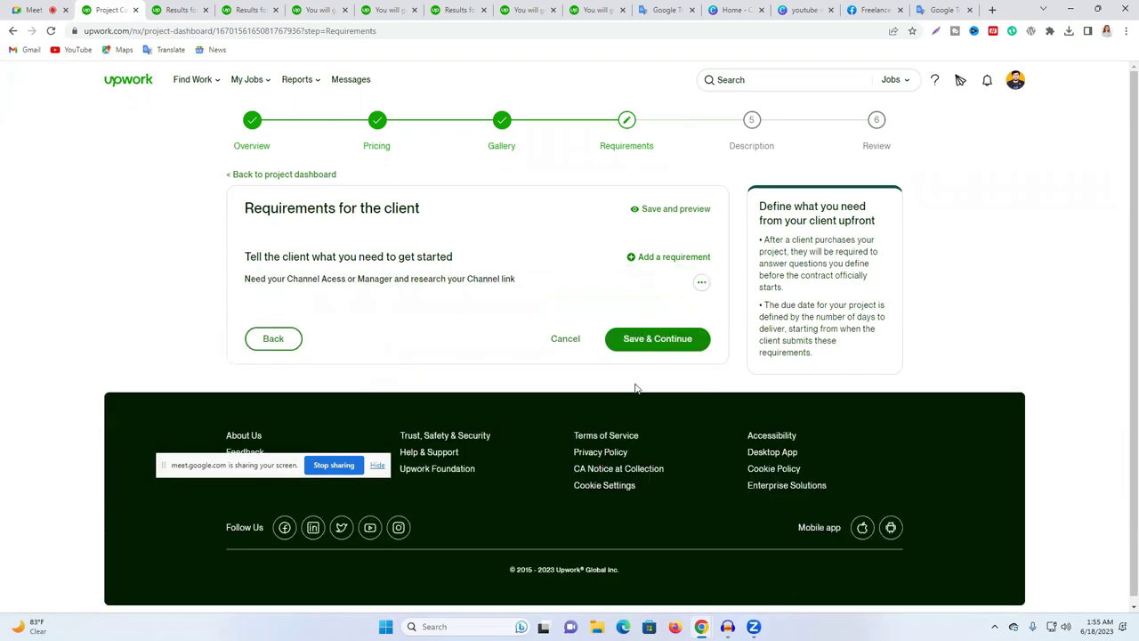
Step: Save the requirements and continue to the Description step
left_click_drag(252, 279, 503, 279)
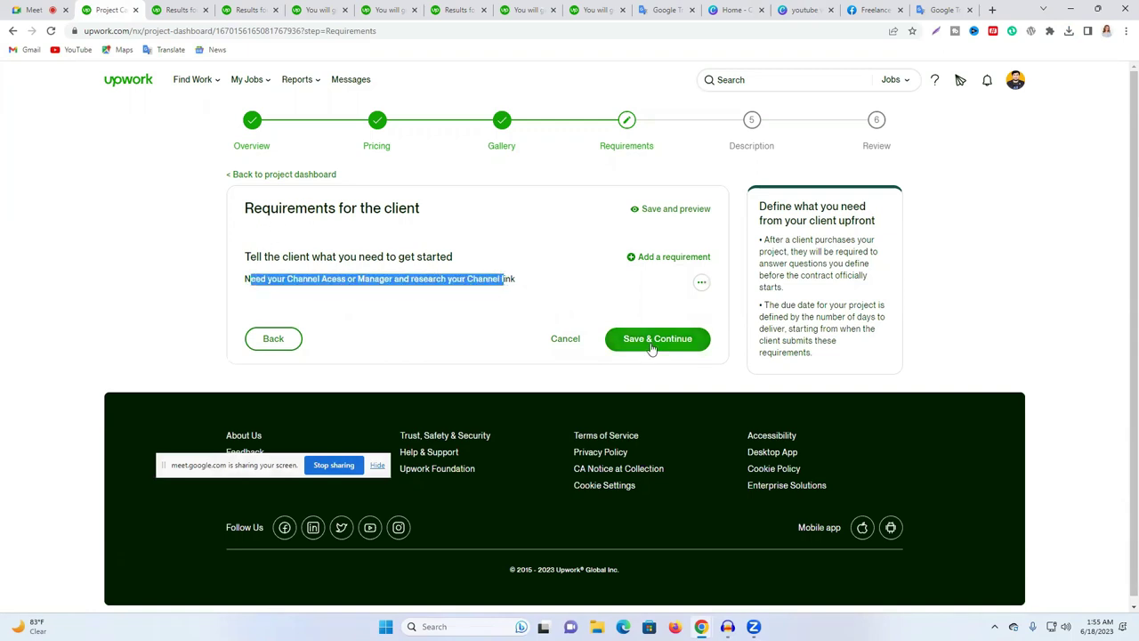
left_click(650, 260)
left_click(633, 450)
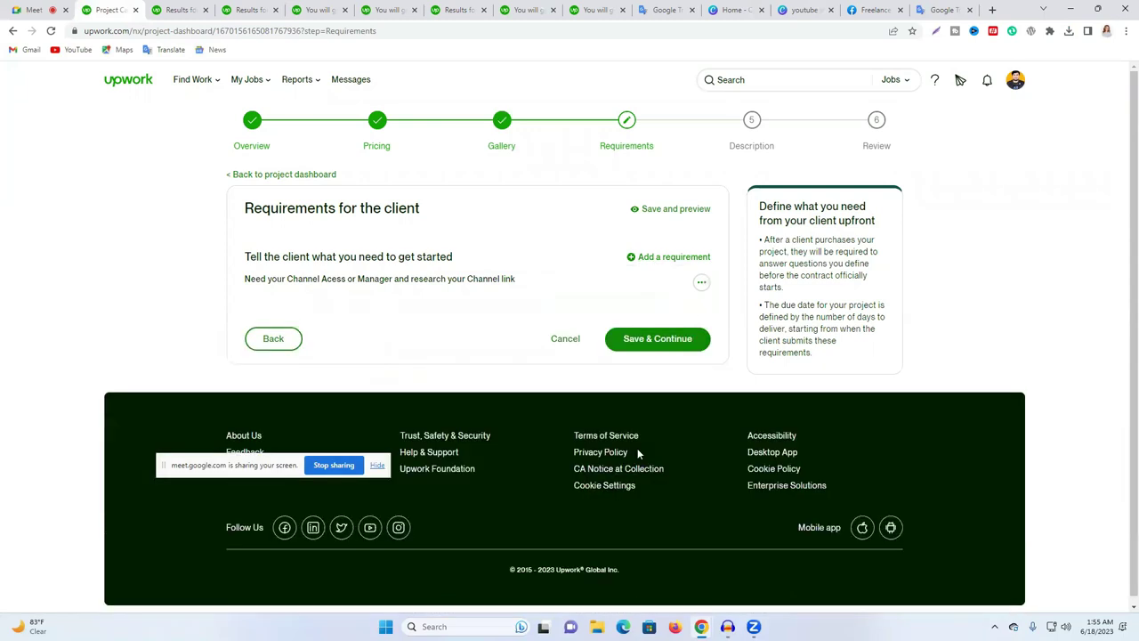
left_click(642, 343)
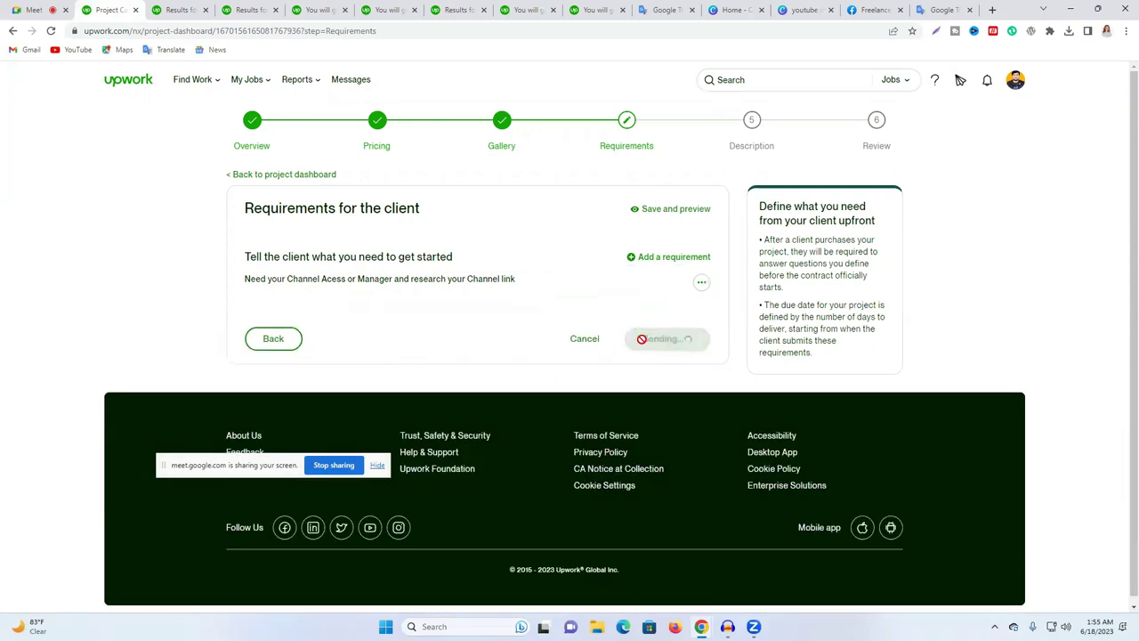
scroll(414, 303, "down", 1)
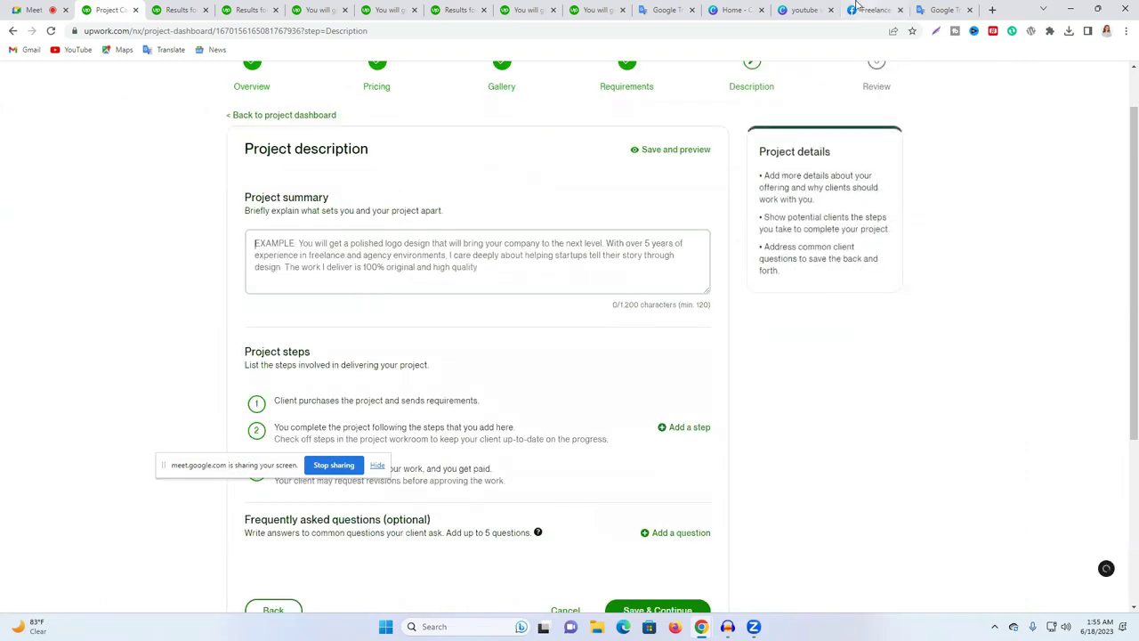
left_click(940, 9)
left_click(668, 10)
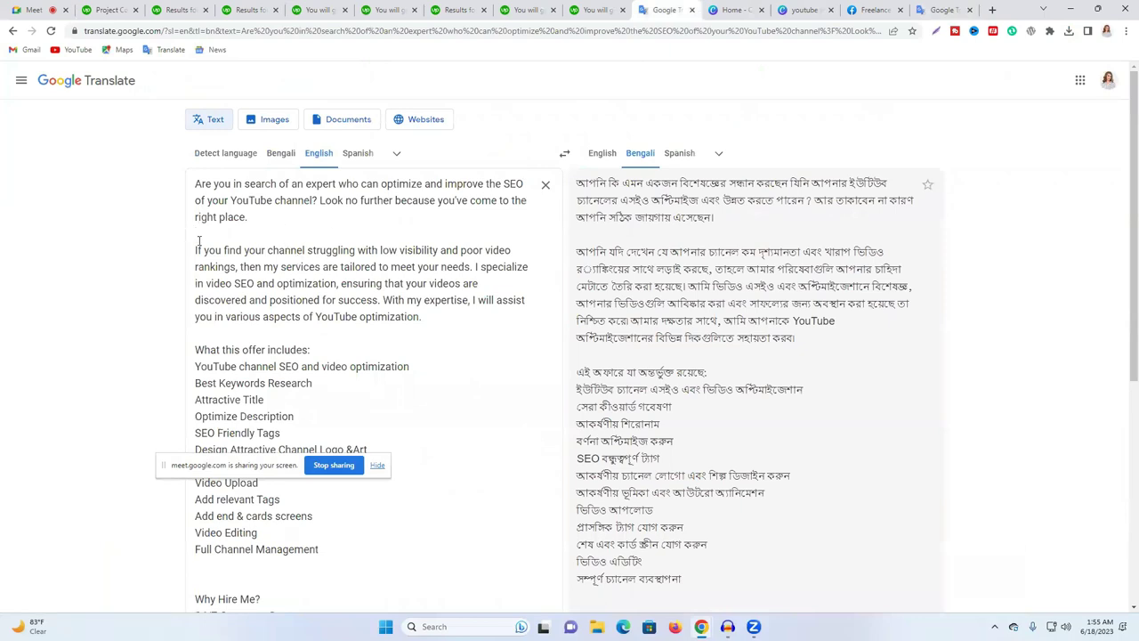
Step: Copy the full English gig description from Google Translate's source text
scroll(260, 252, "down", 1)
left_click_drag(195, 184, 448, 391)
right_click(431, 390)
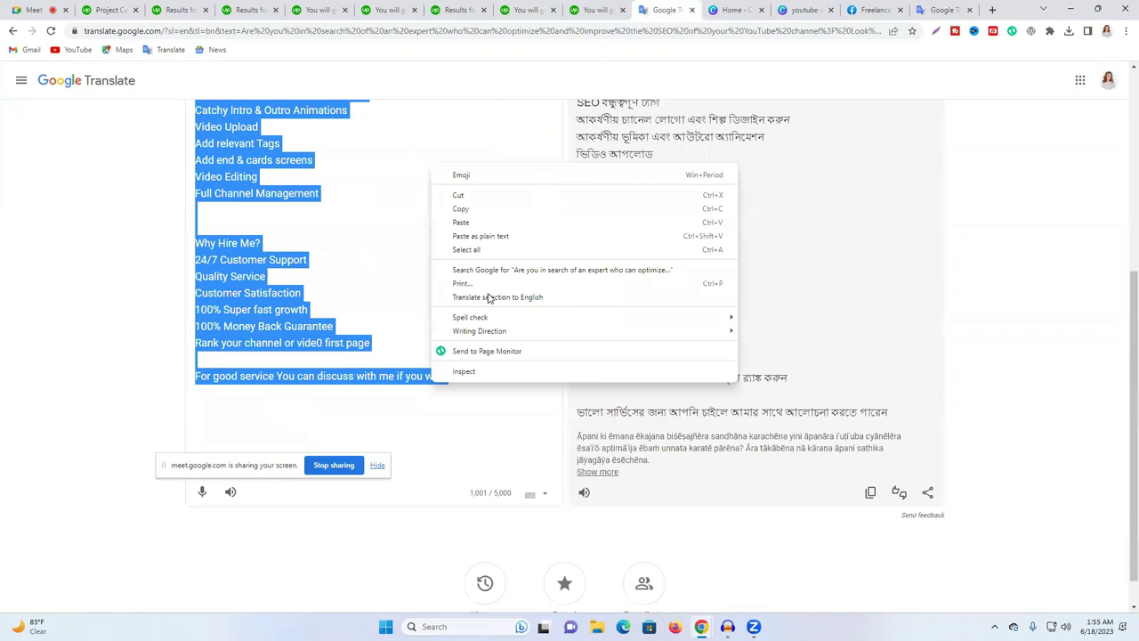
left_click(489, 210)
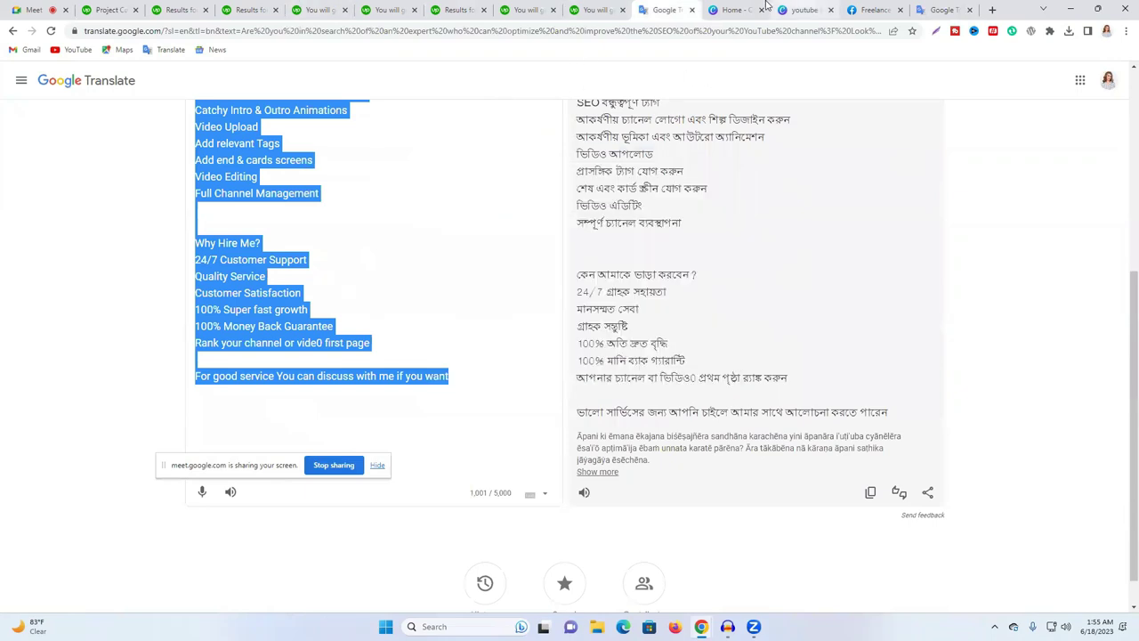
left_click(737, 10)
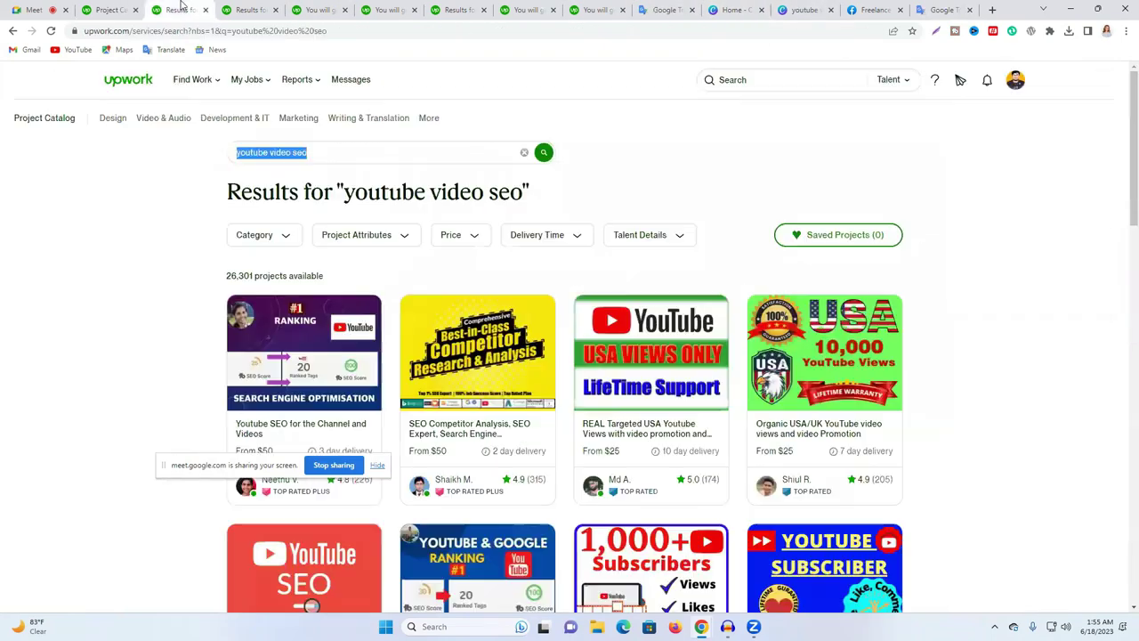
left_click(183, 8)
left_click(131, 7)
Step: Paste the copied English description into the Project summary
left_click(347, 261)
key("ctrl+v")
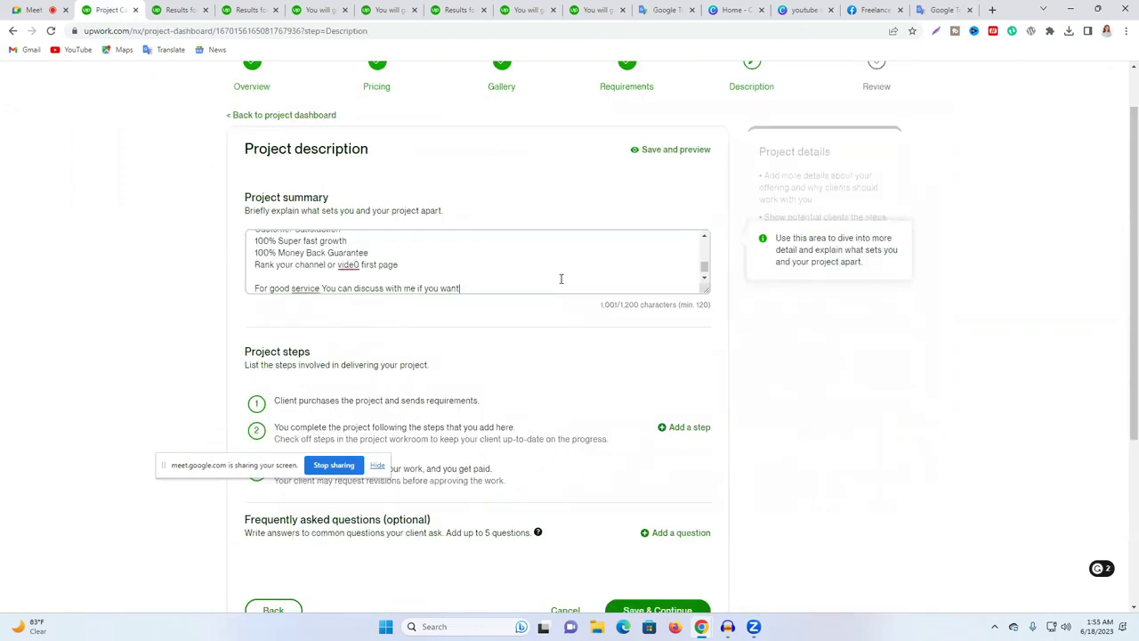
scroll(414, 262, "up", 10)
scroll(407, 282, "up", 2)
scroll(288, 317, "down", 5)
scroll(287, 317, "up", 5)
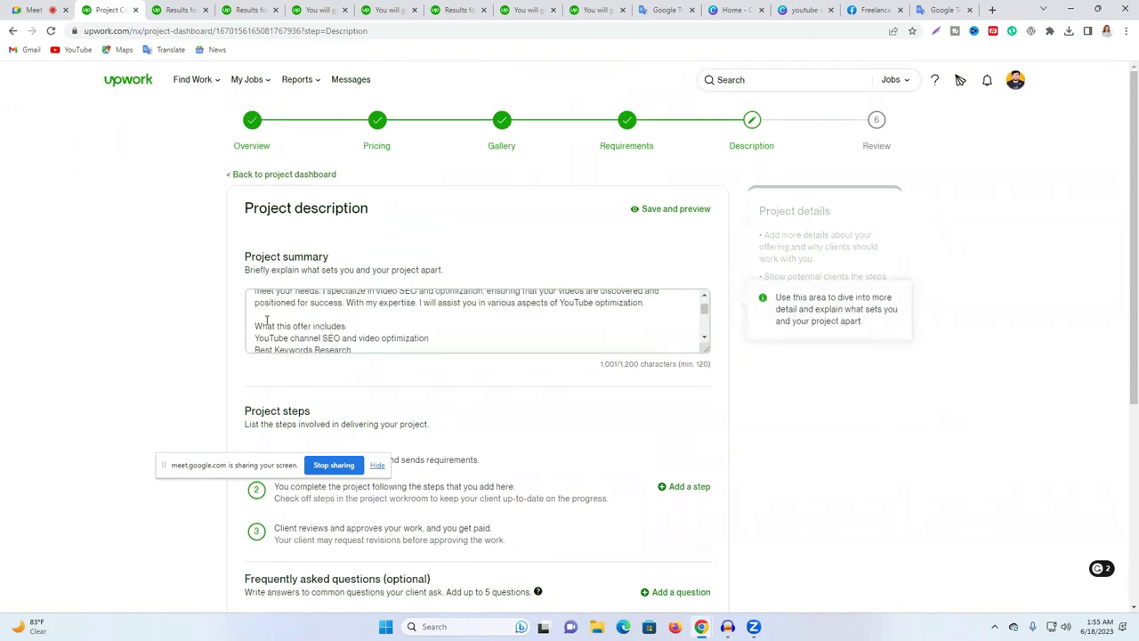
Step: Compare competing SEO gigs, then delete the stray character before the first offer item
left_click(320, 10)
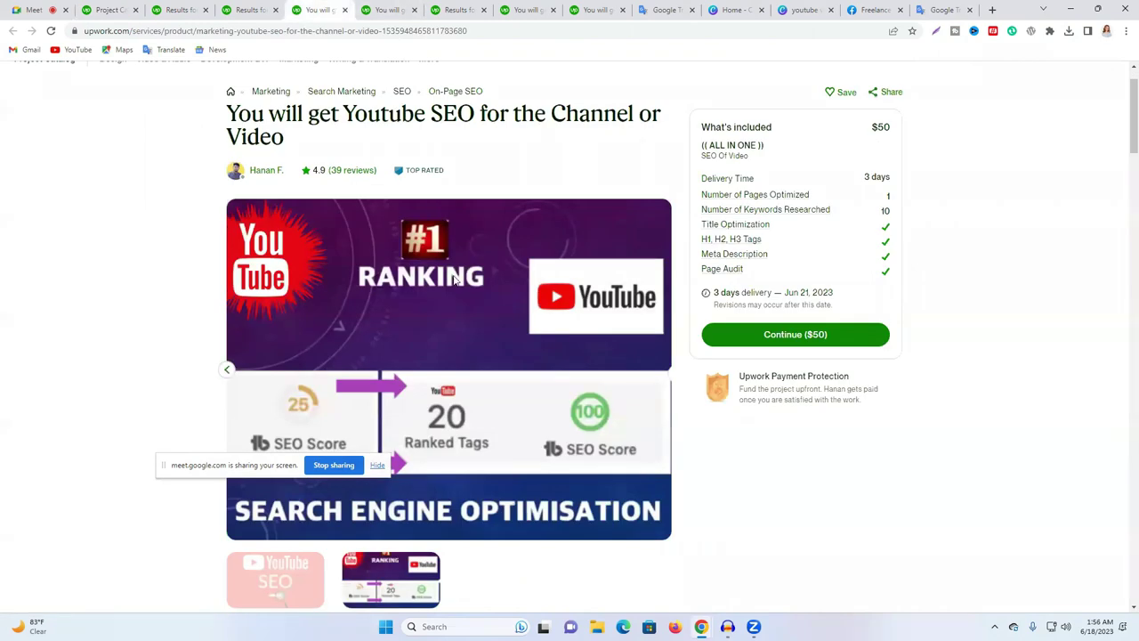
scroll(454, 275, "down", 5)
left_click(390, 10)
scroll(339, 218, "up", 2)
left_click(454, 9)
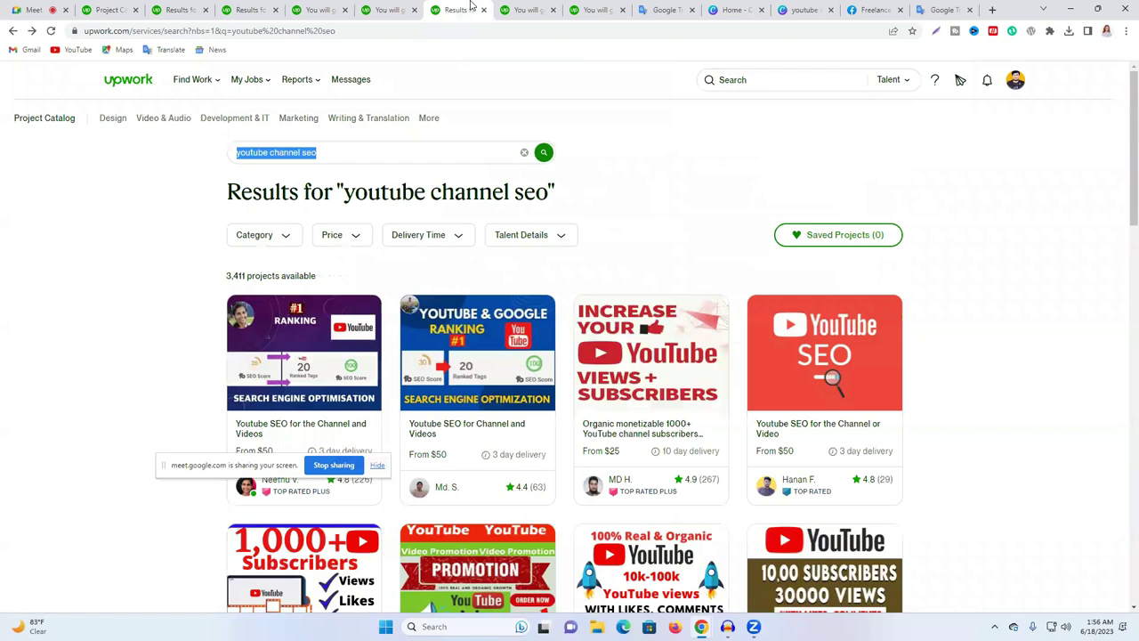
left_click(528, 9)
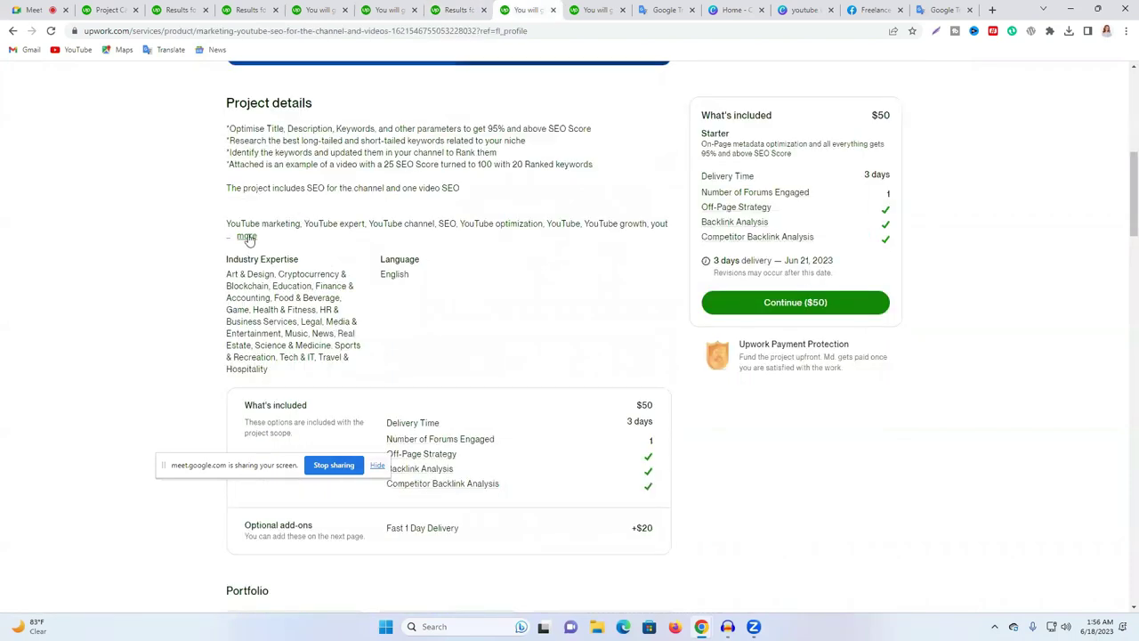
left_click(247, 235)
left_click(120, 7)
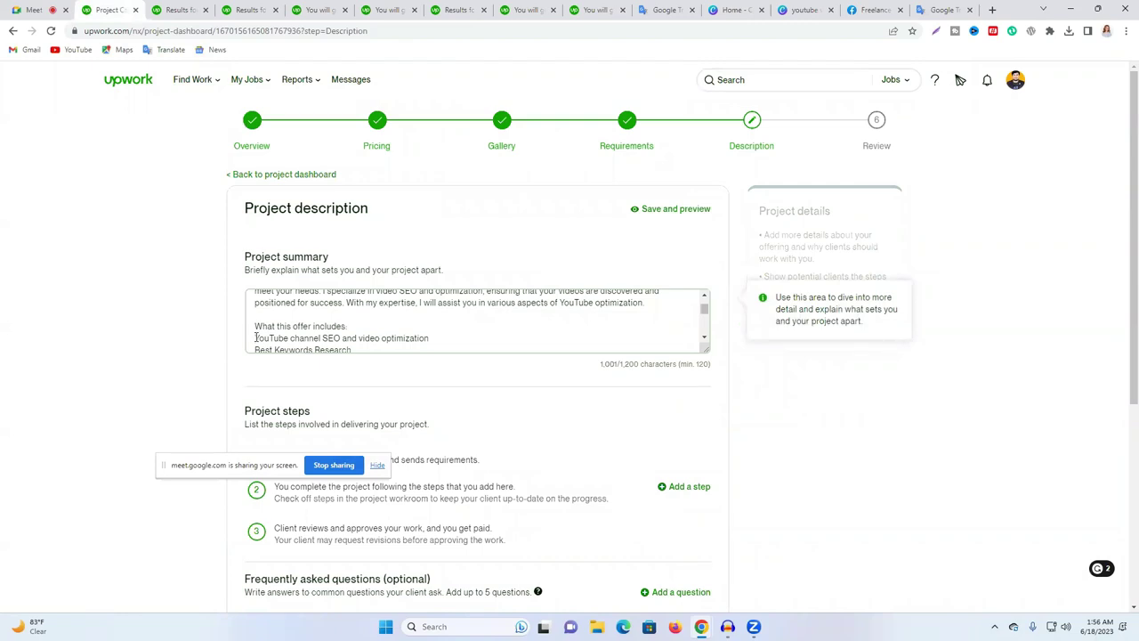
left_click(256, 338)
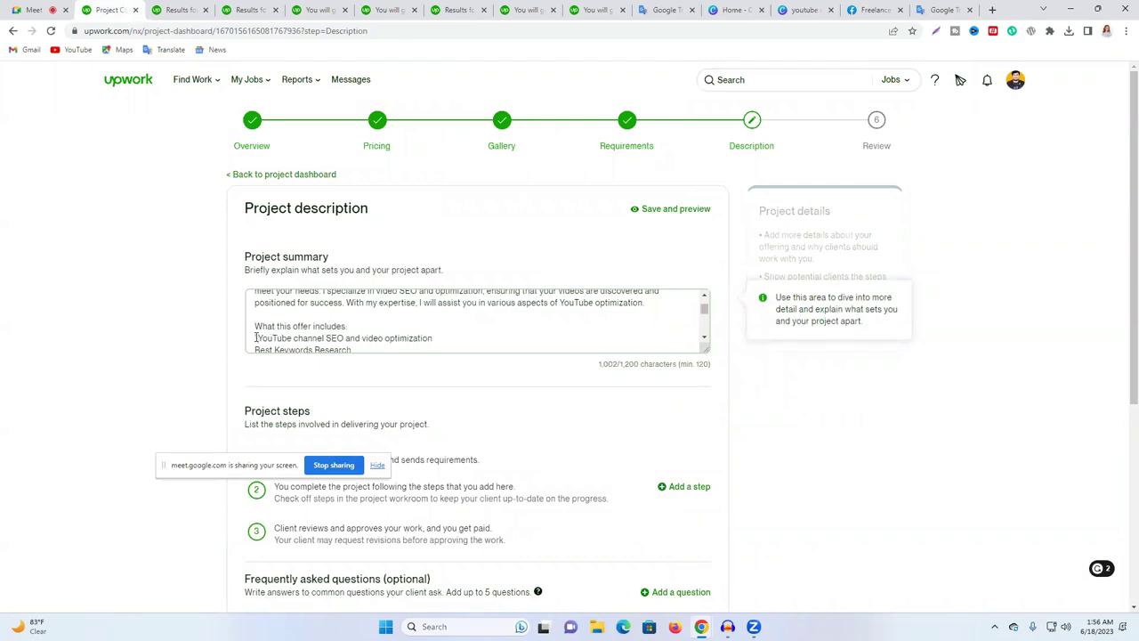
key("BackSpace")
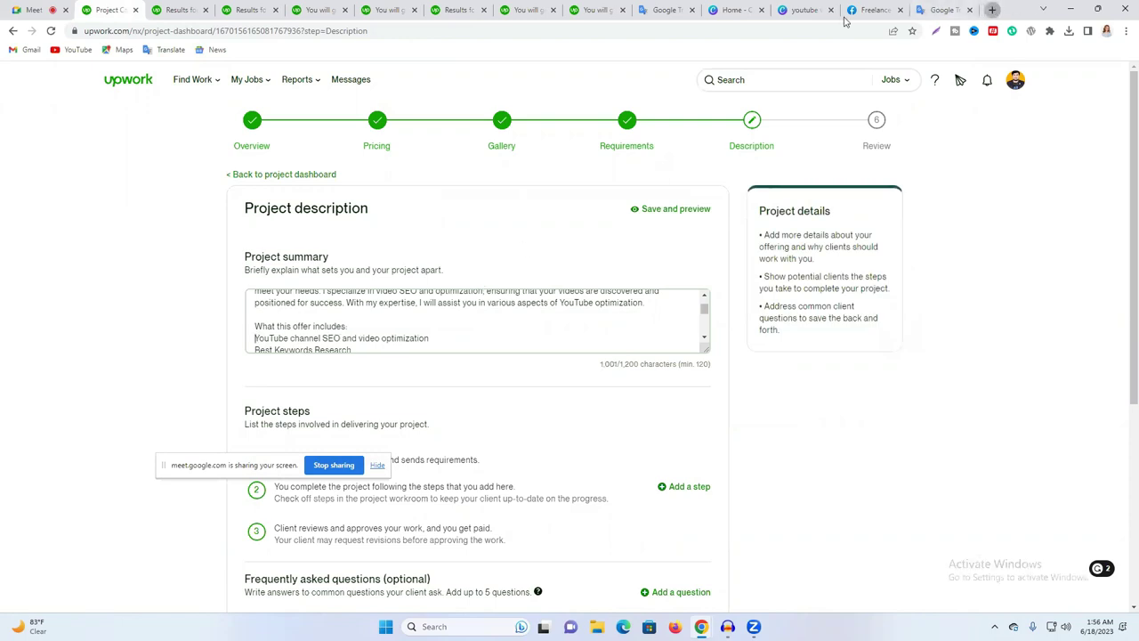
Step: Search Google for 'upwork emoji icon' in a new tab
key("ctrl+t")
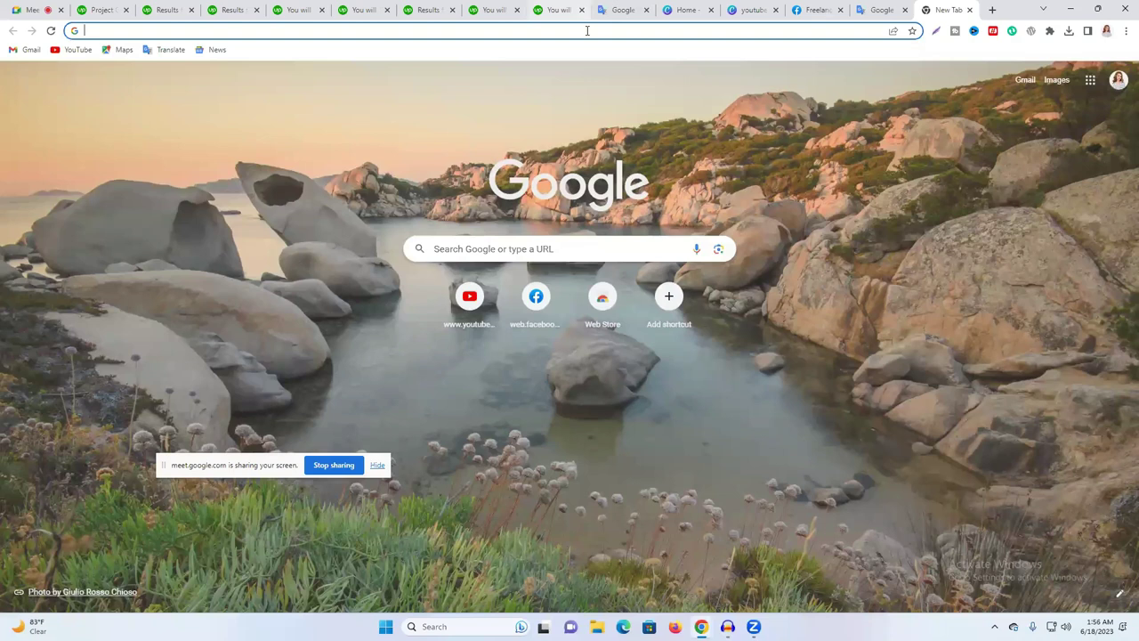
type("upwor")
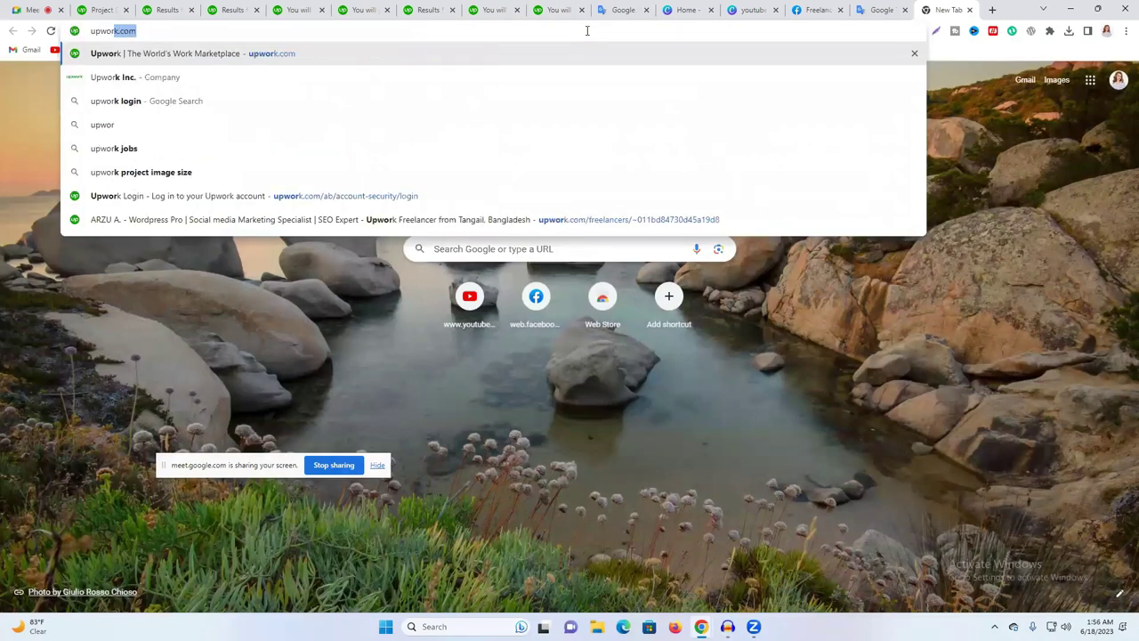
type("k ")
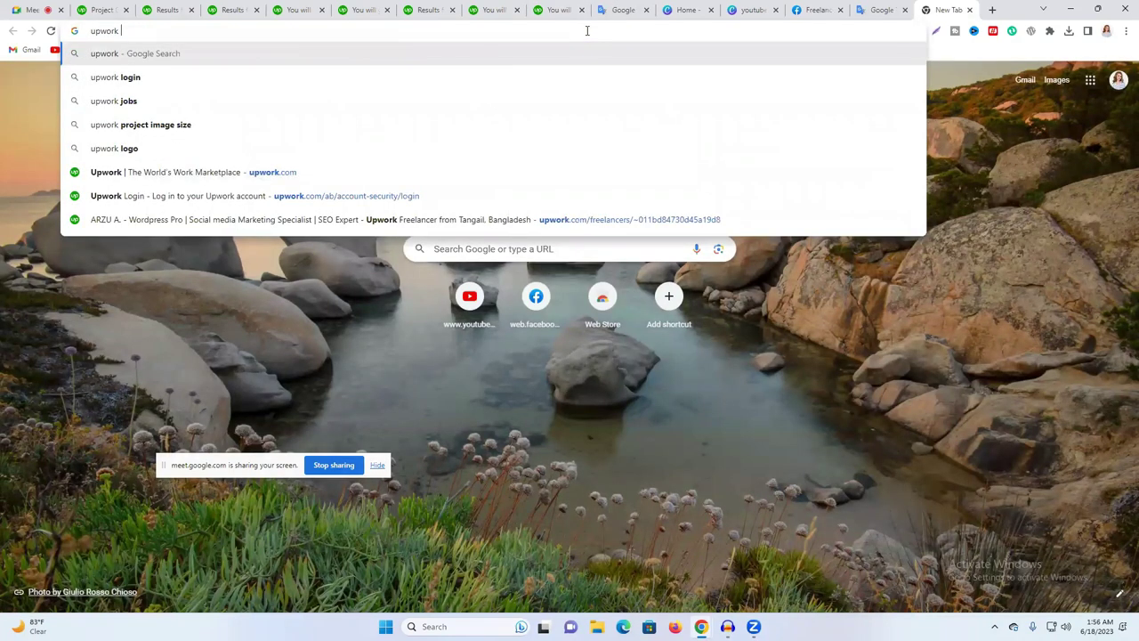
type("emo")
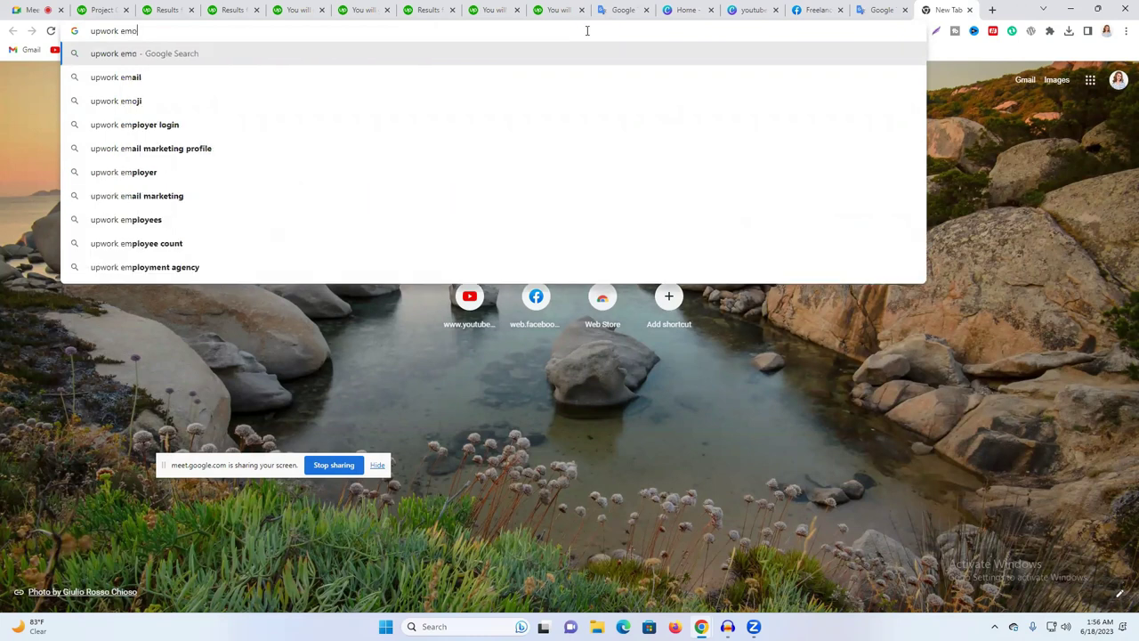
type("ji icon")
key("Return")
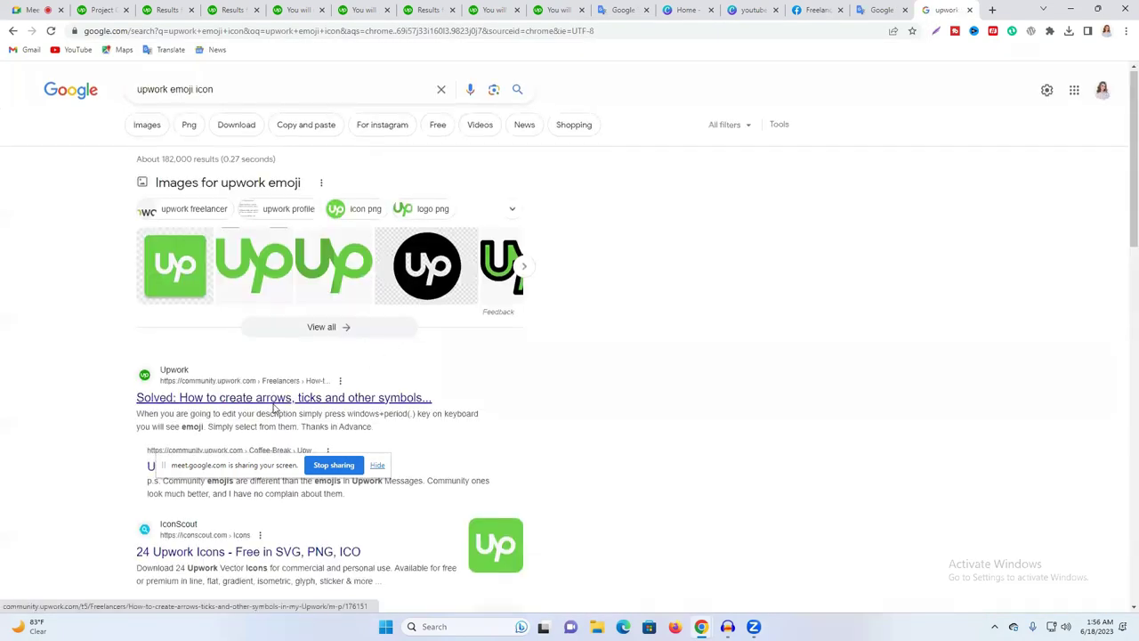
Step: Search IconScout for 'mark' and scroll through the icon results
scroll(267, 409, "down", 1)
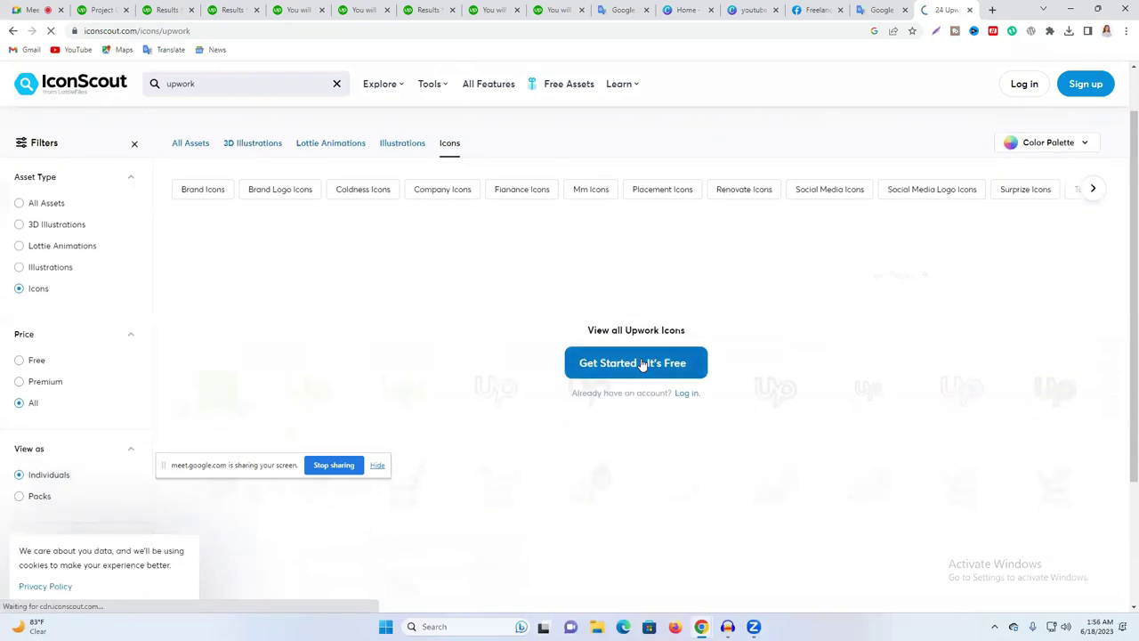
scroll(489, 330, "down", 2)
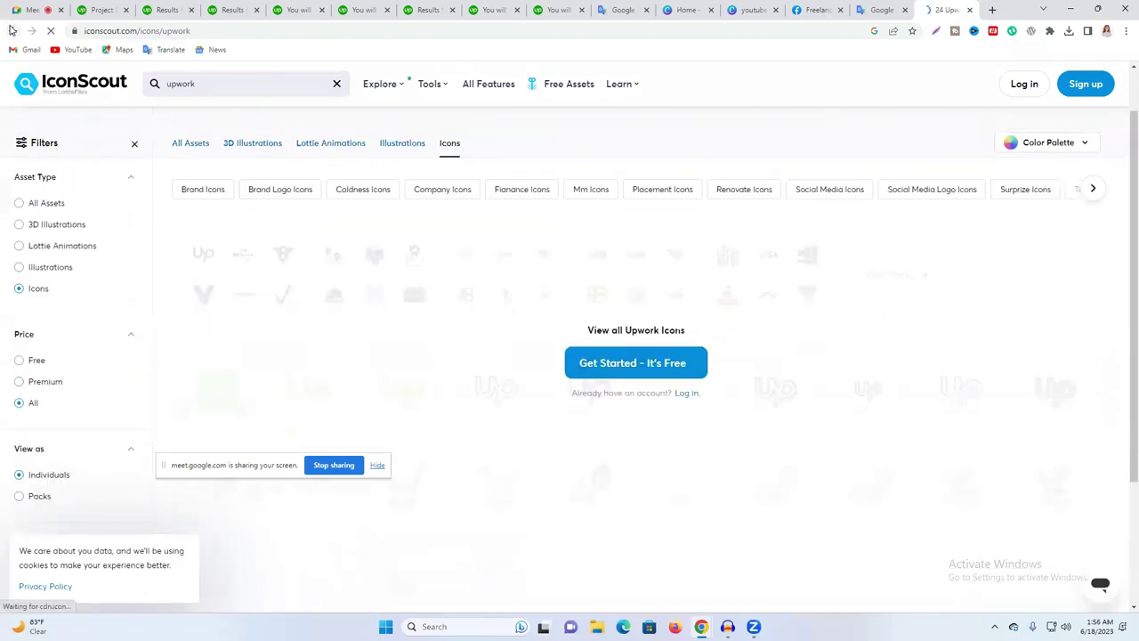
left_click(235, 88)
type("mark")
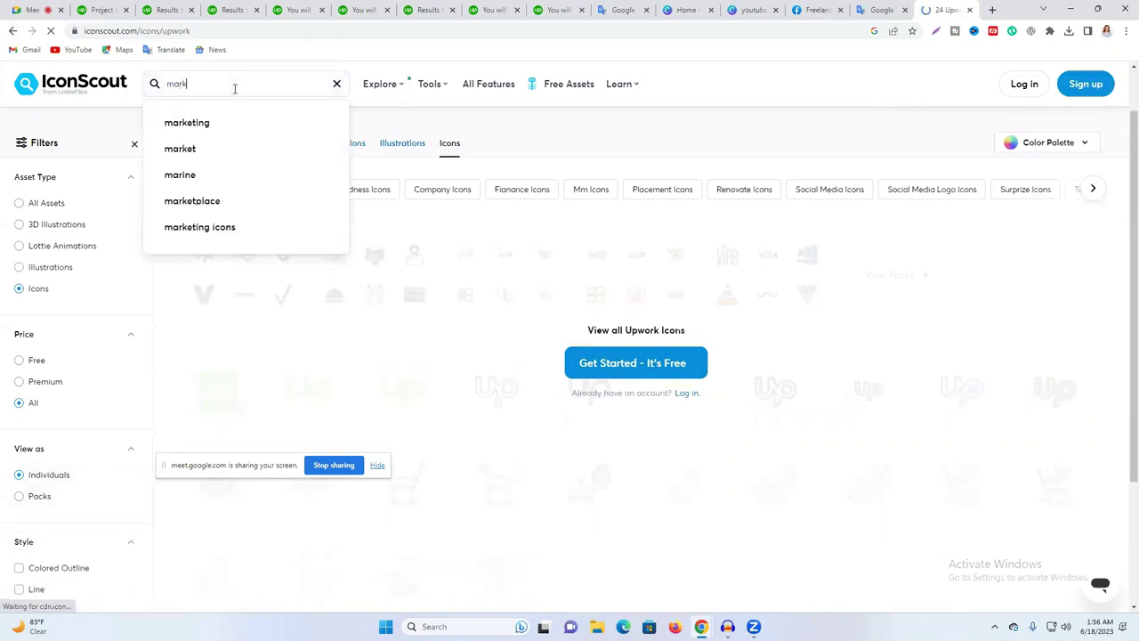
key("Return")
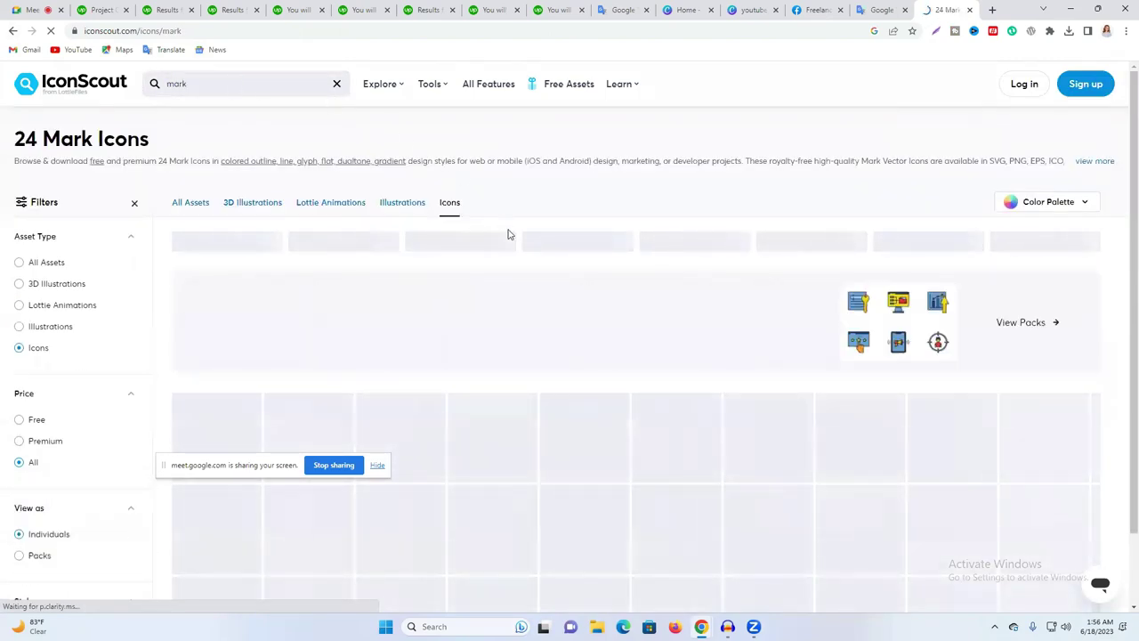
scroll(547, 249, "down", 1)
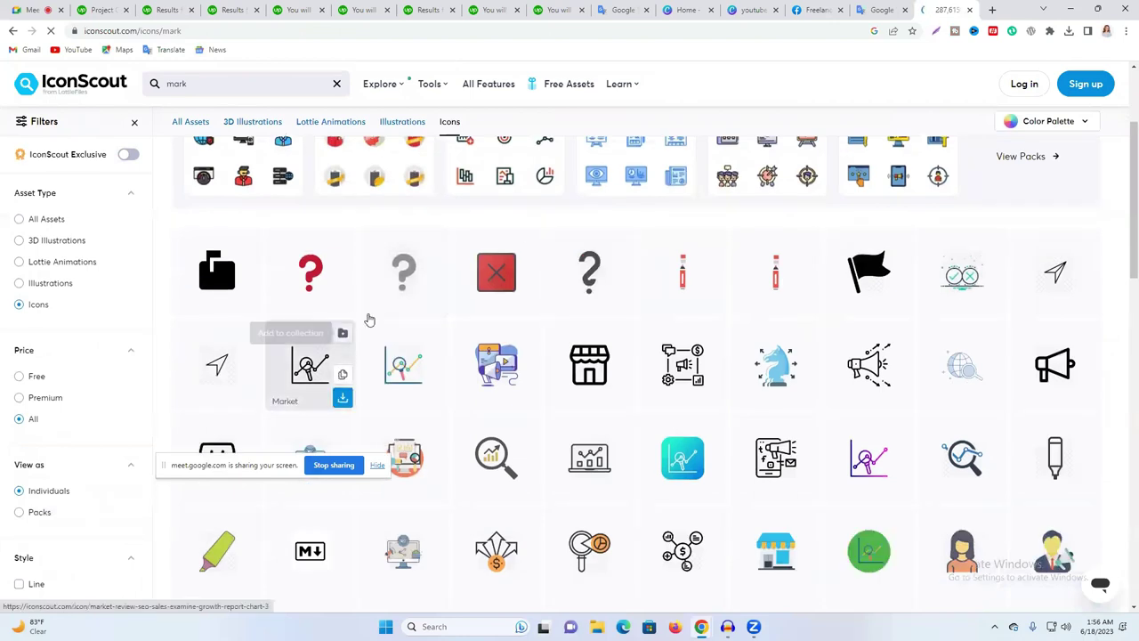
scroll(852, 311, "down", 3)
scroll(473, 330, "down", 3)
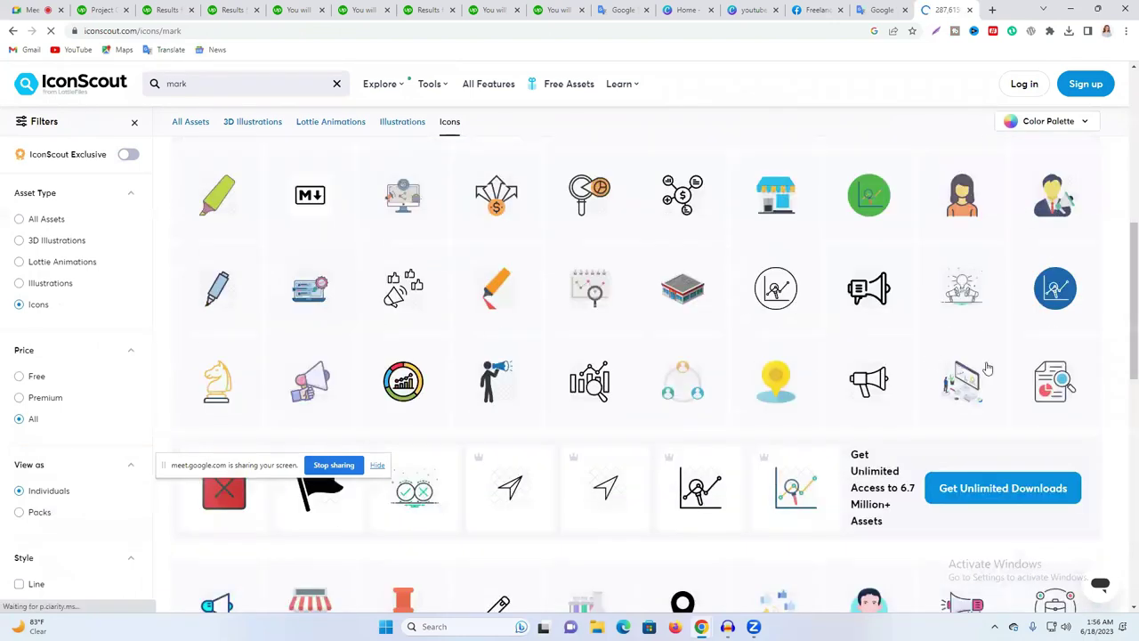
scroll(797, 344, "down", 4)
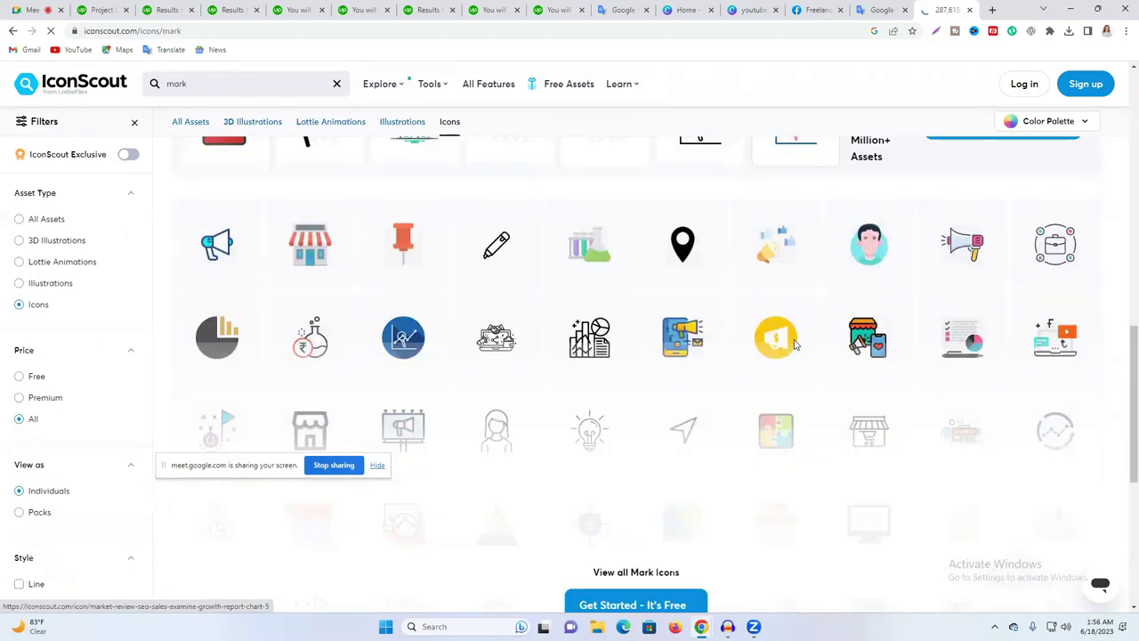
left_click(147, 9)
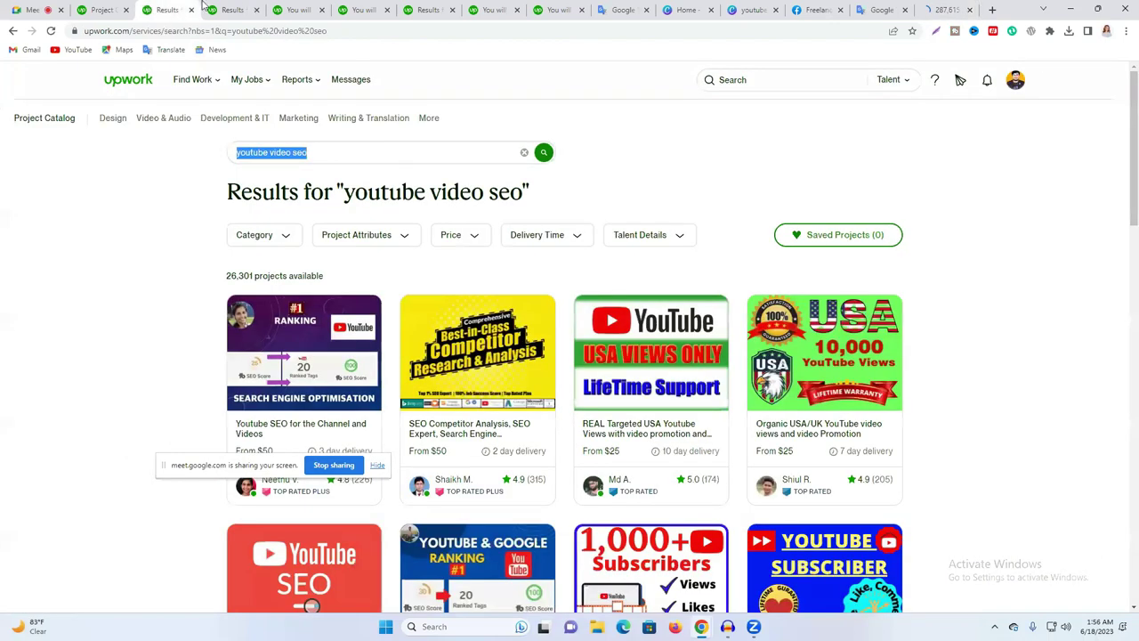
Step: Number the offer lines 2) through 7), from Attractive Title to Catchy Intro & Outro Animations
left_click(103, 10)
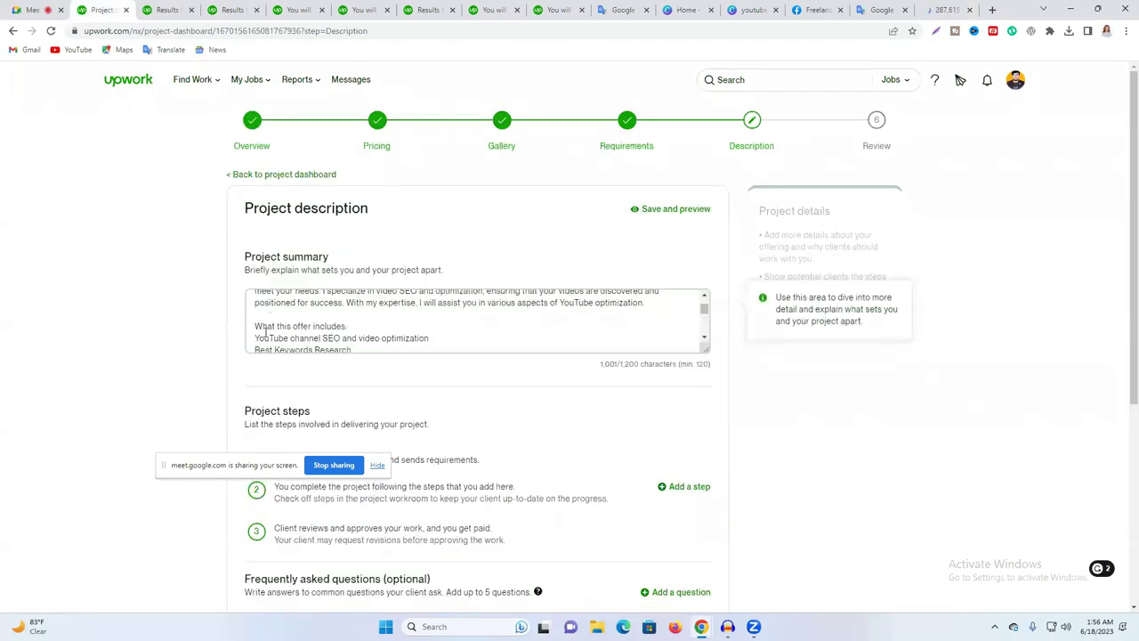
type(")")
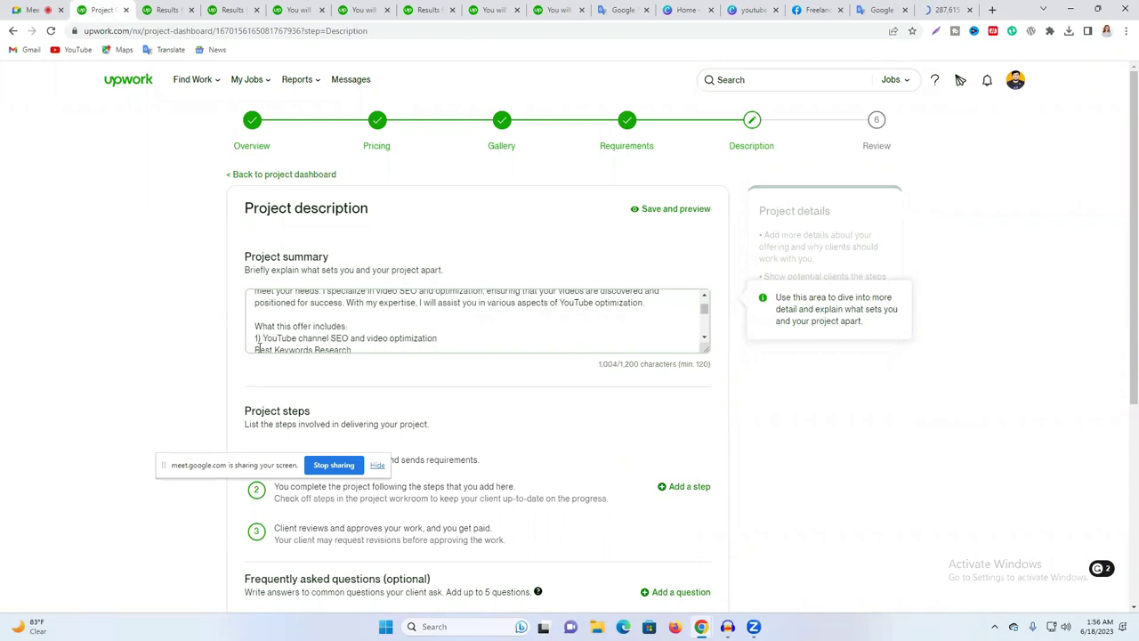
type(" 2")
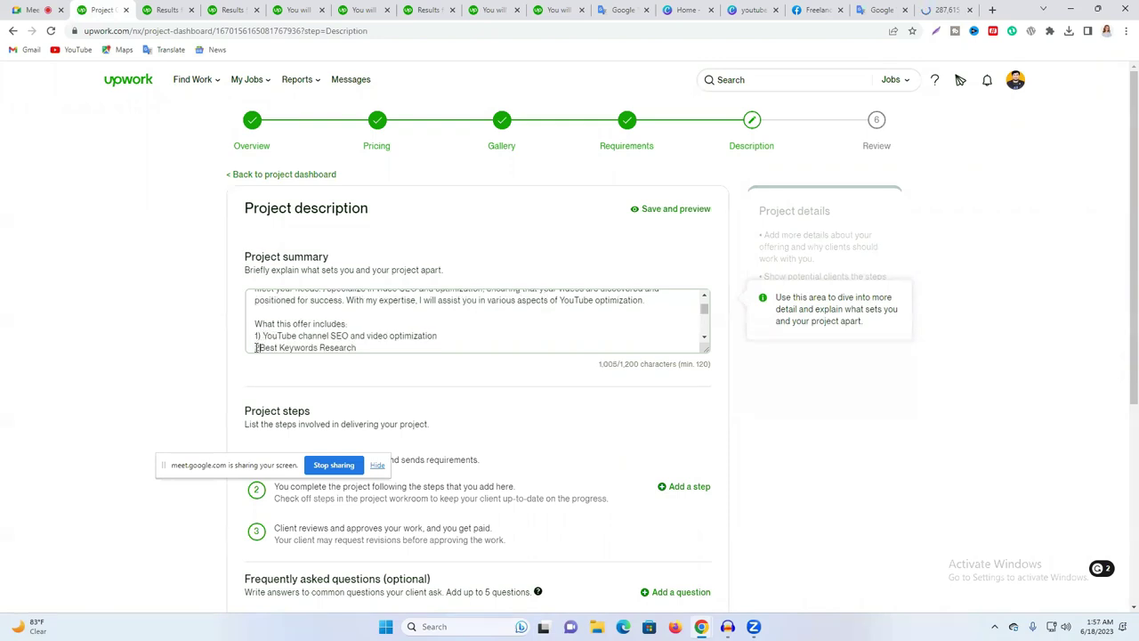
type(")")
scroll(267, 329, "down", 1)
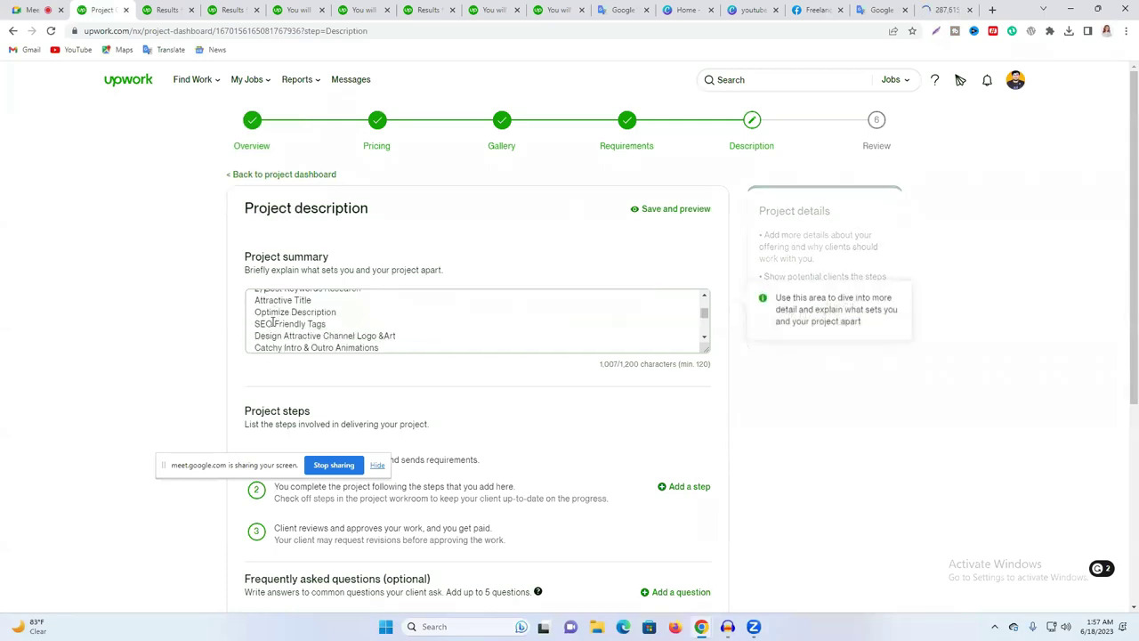
left_click(254, 300)
type("3)")
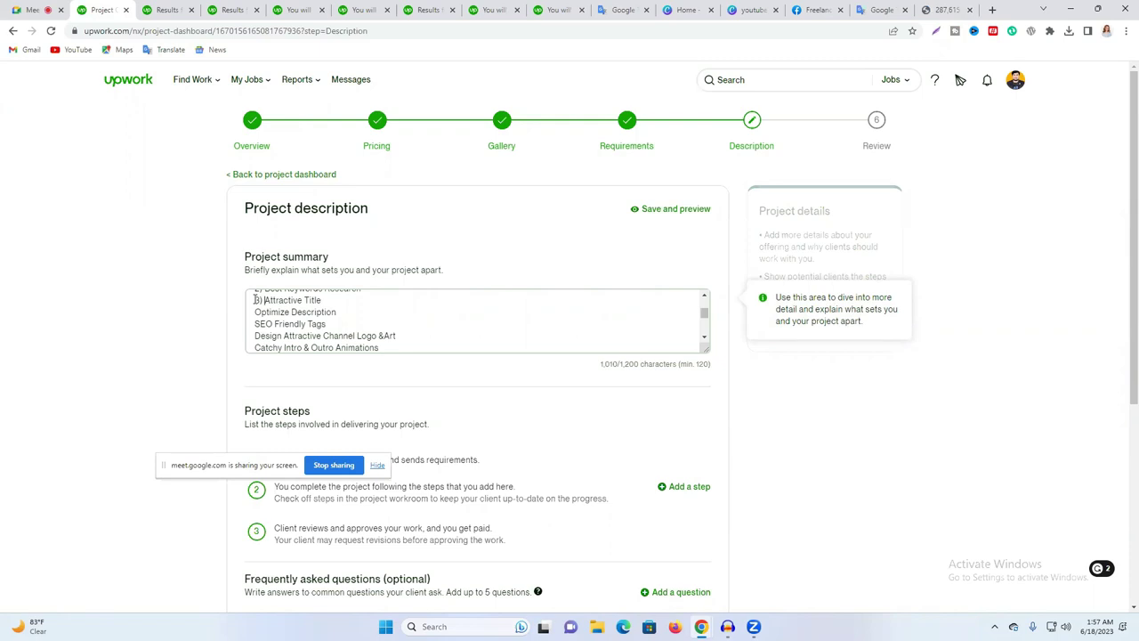
left_click(256, 312)
type("4)")
left_click(255, 324)
type("5)")
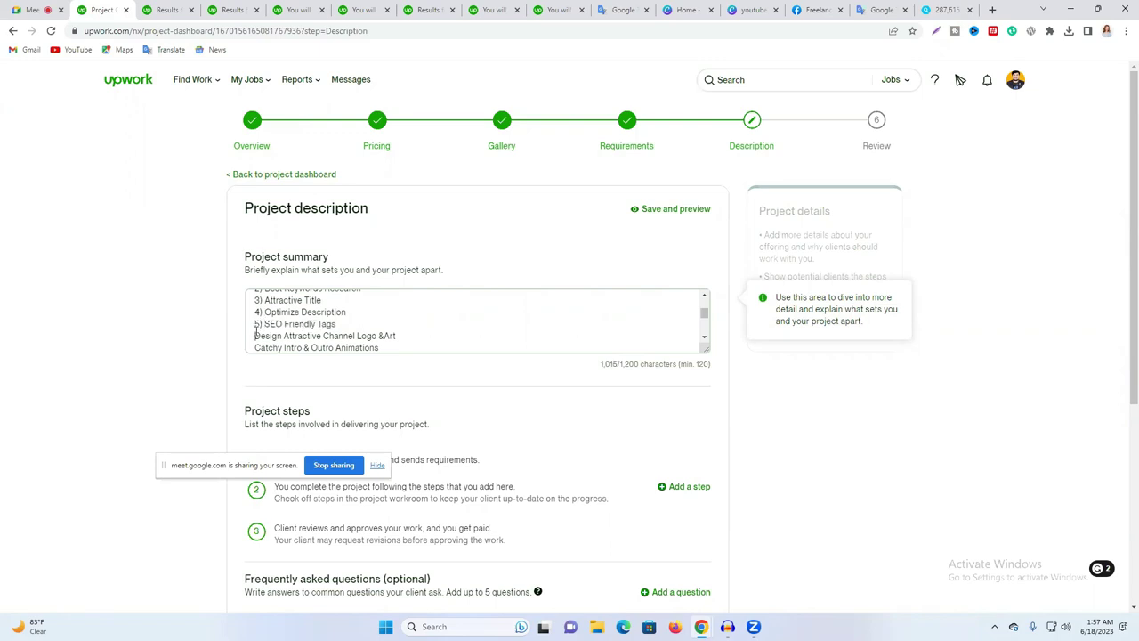
left_click(256, 336)
type("6)")
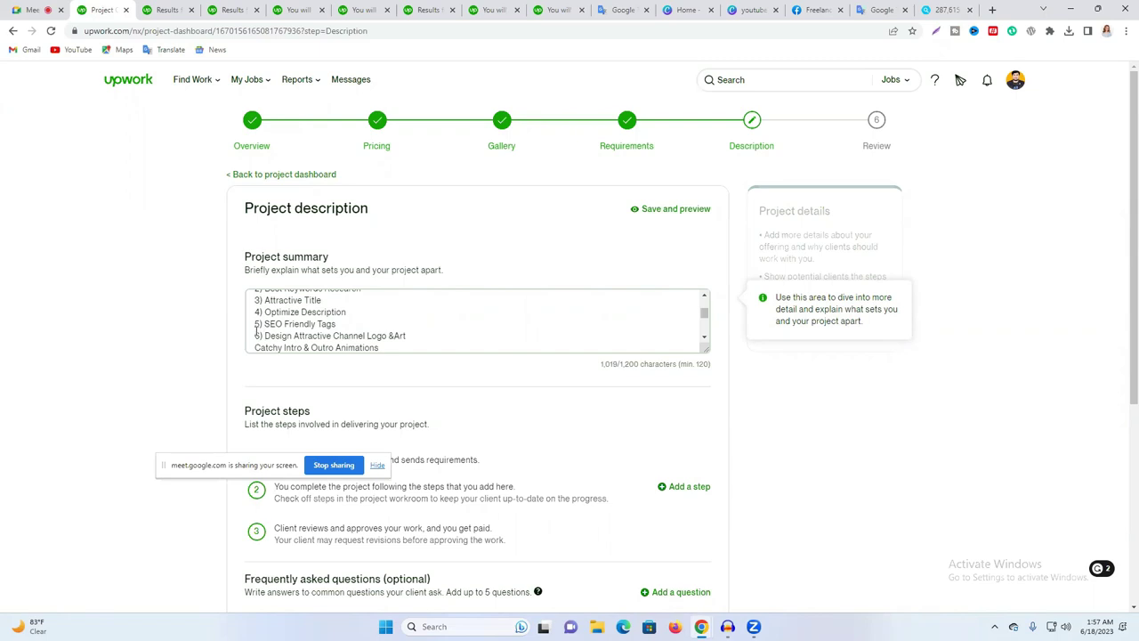
left_click(255, 348)
type("7)")
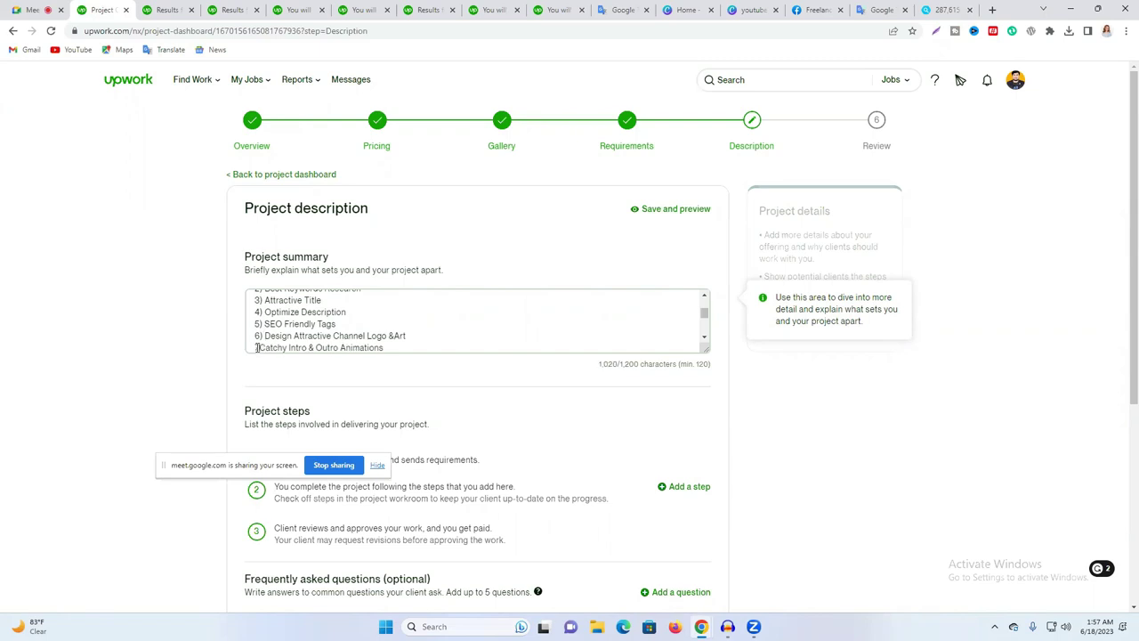
Step: Number the remaining offer lines 8) through 12), from Video Upload to Full Channel Management
scroll(296, 328, "down", 1)
scroll(296, 327, "down", 1)
scroll(296, 327, "up", 1)
scroll(270, 343, "down", 1)
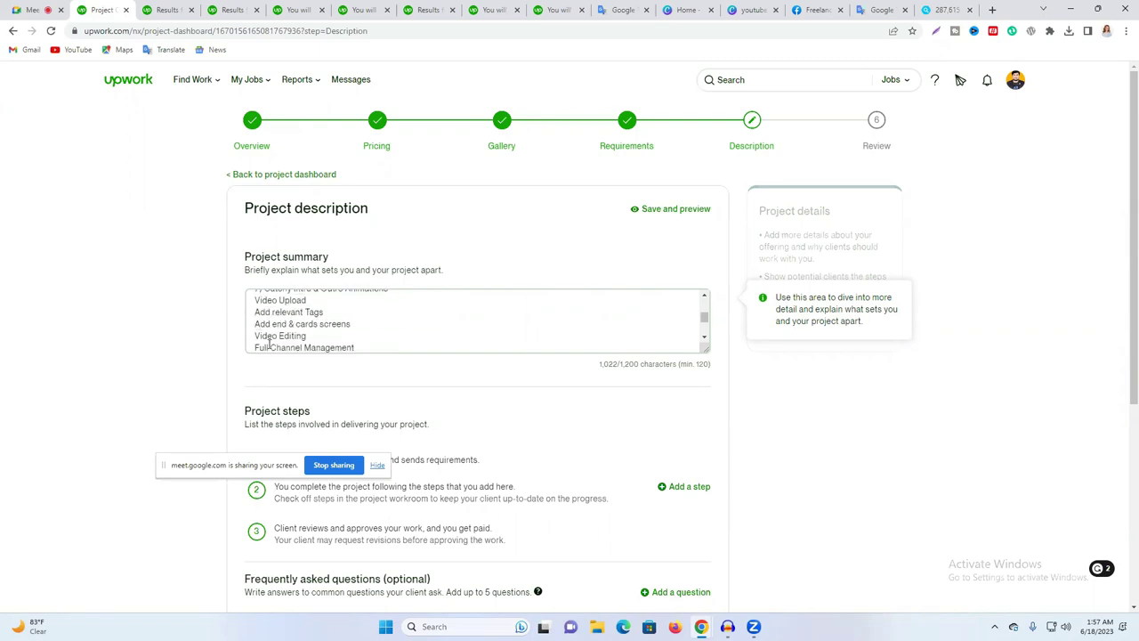
left_click(255, 300)
type("8)")
left_click(256, 312)
type("9)")
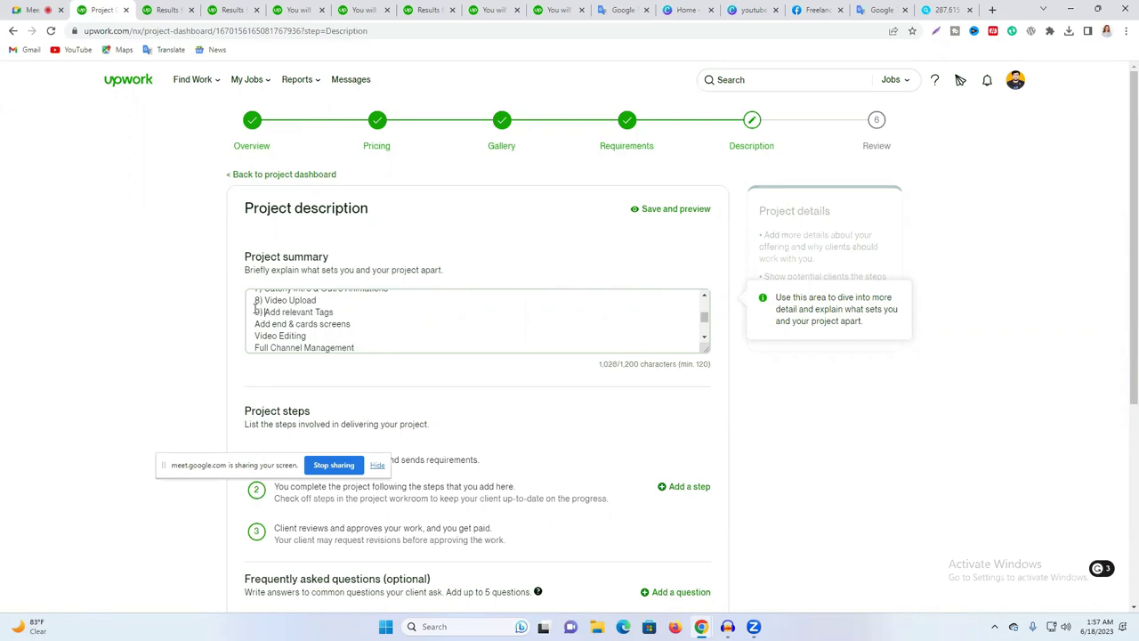
left_click(255, 323)
type("10)")
left_click(256, 335)
type("11)")
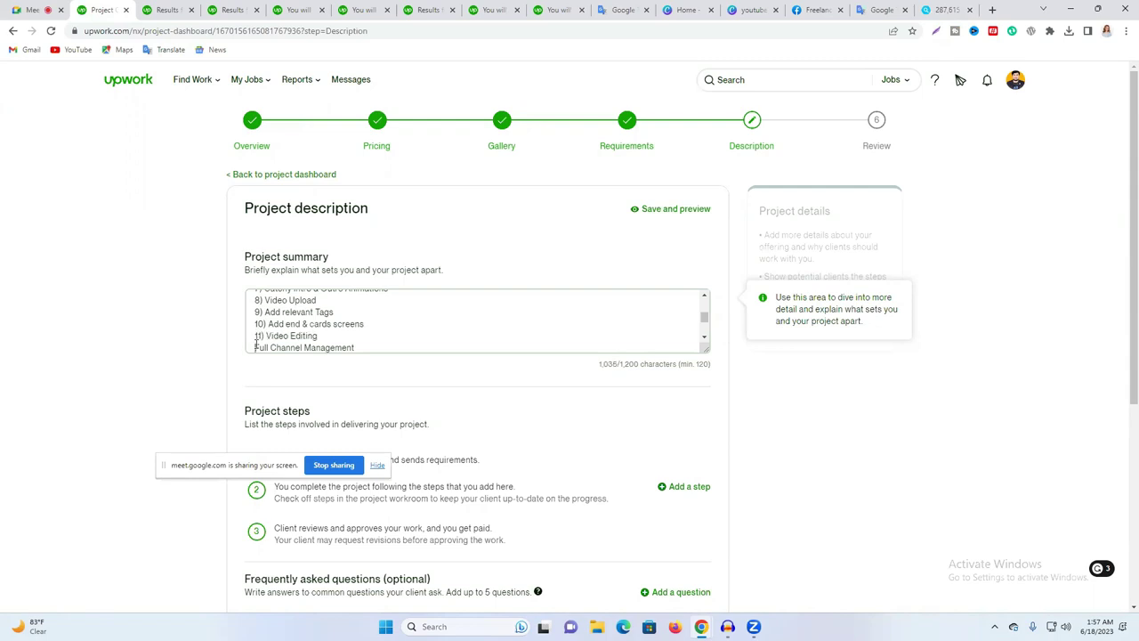
left_click(256, 347)
type("12)")
Step: Dismiss the grammar suggestion card and pad items 3 and 4 to 03) and 04)
scroll(330, 320, "down", 1)
scroll(319, 332, "up", 6)
scroll(318, 332, "down", 4)
mouse_move(312, 336)
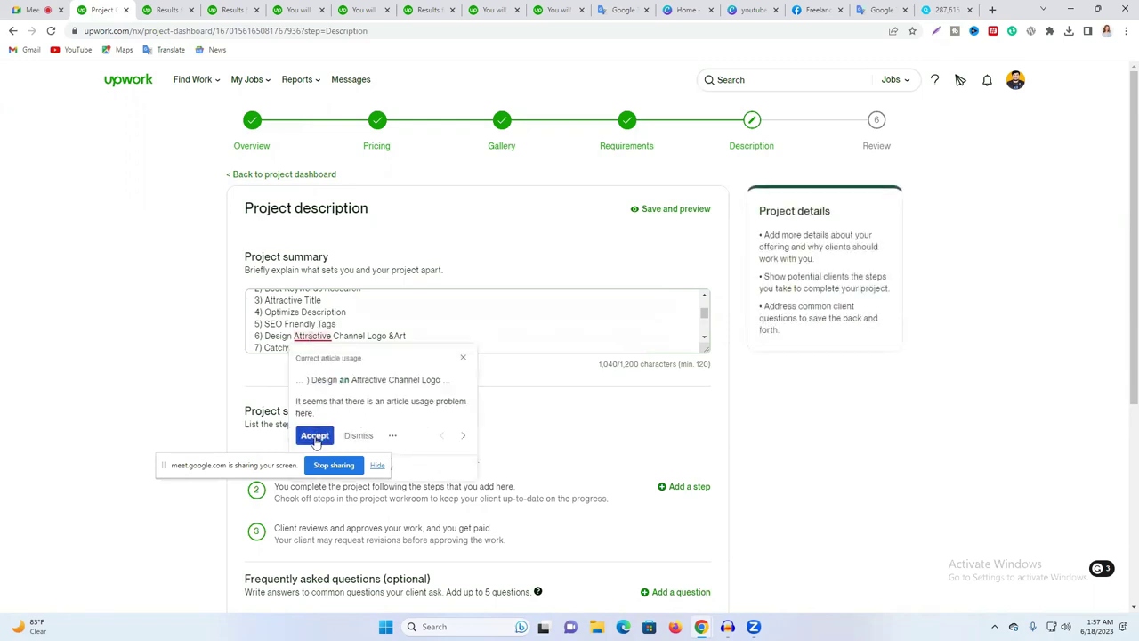
left_click(445, 313)
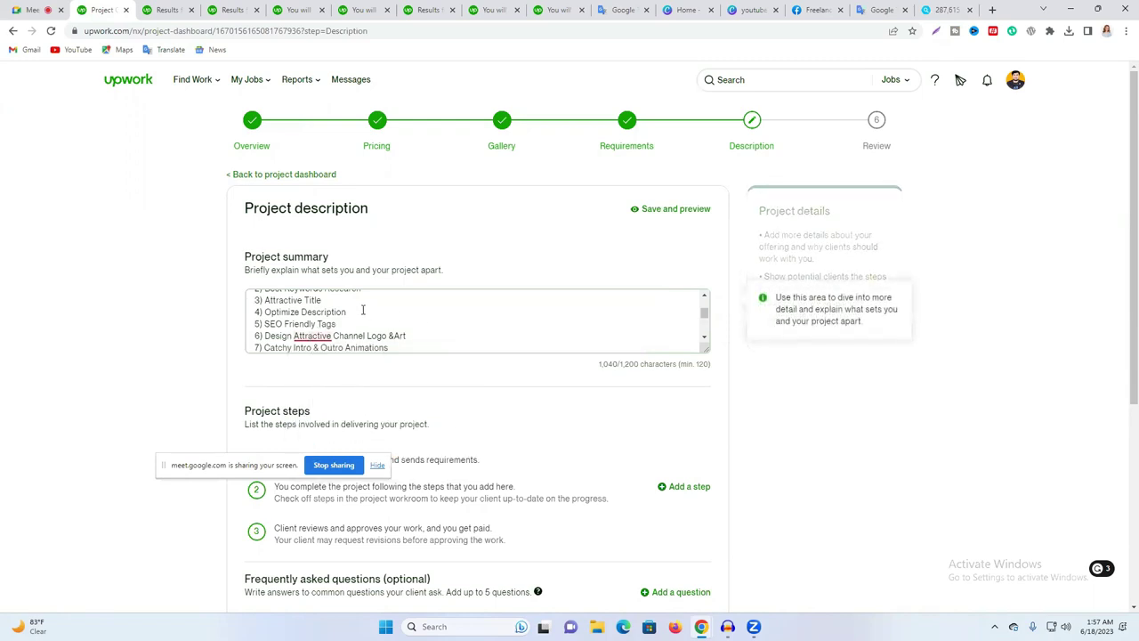
scroll(362, 310, "up", 2)
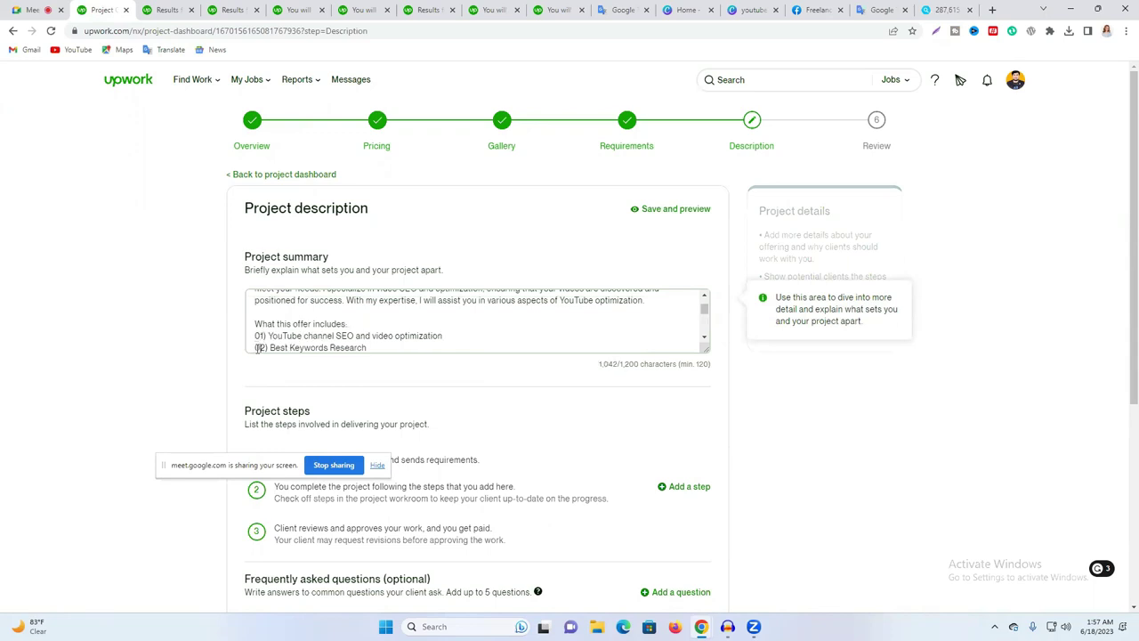
scroll(257, 325, "down", 2)
left_click(256, 300)
type("0")
key("Down")
type("0")
key("BackSpace")
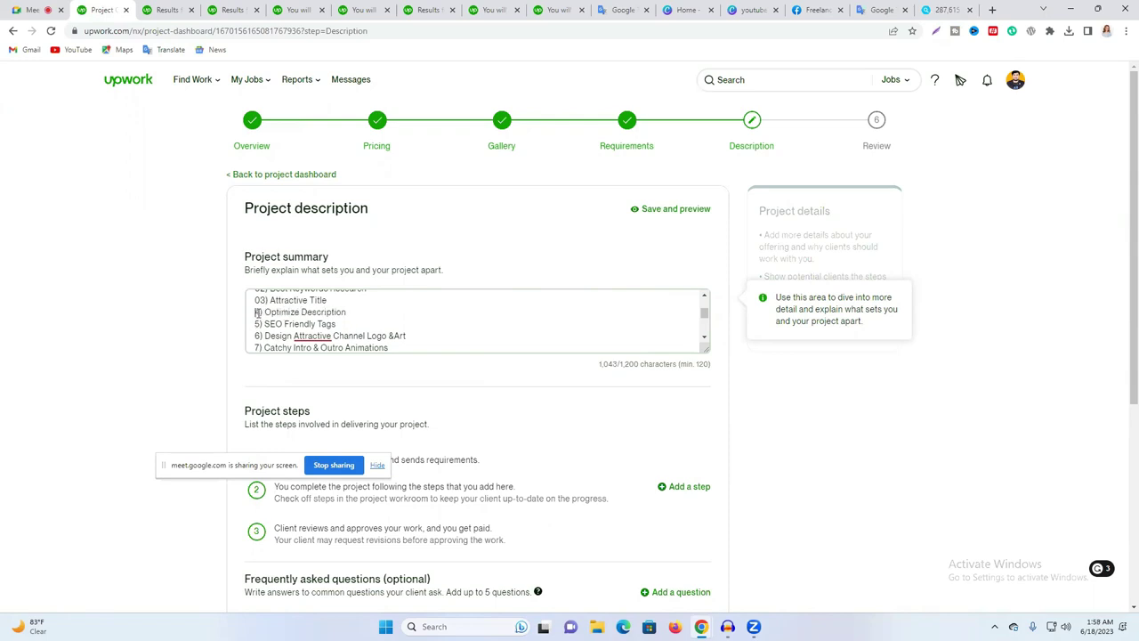
type("0")
Step: Add leading zeros to items 5 through 9 so they read 05) to 09)
left_click(256, 325)
type("0")
left_click(256, 337)
type("0")
left_click(256, 348)
type("0")
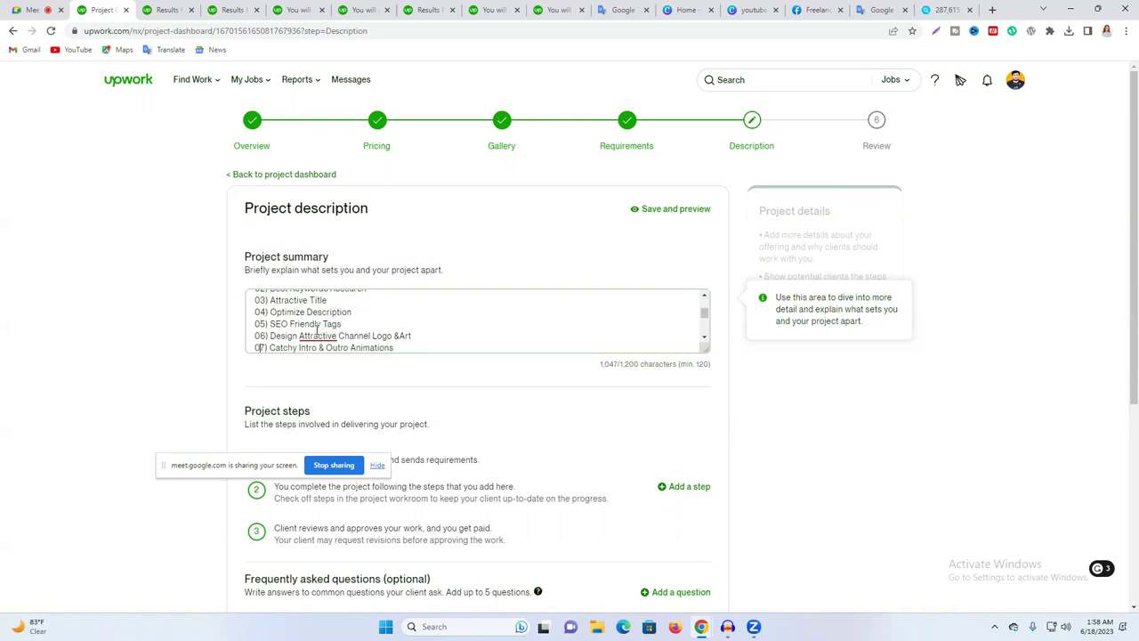
scroll(288, 324, "down", 1)
left_click(256, 300)
type("0")
left_click(256, 312)
type("0")
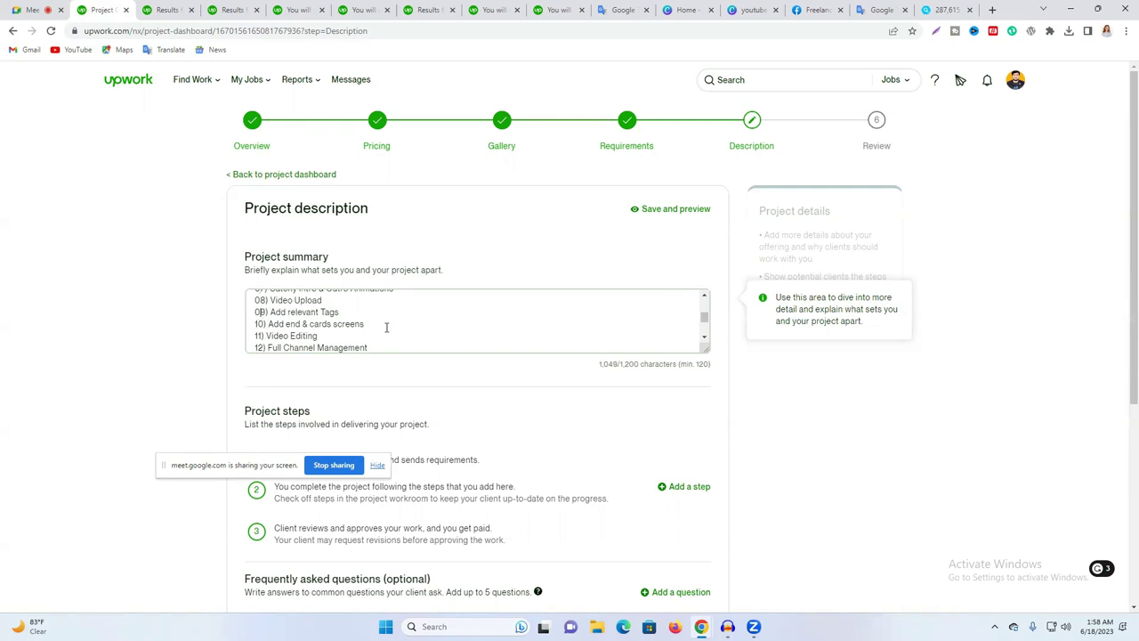
scroll(388, 328, "up", 1)
scroll(383, 327, "up", 1)
scroll(382, 327, "down", 3)
scroll(282, 314, "up", 1)
left_click(266, 336)
scroll(301, 319, "up", 1)
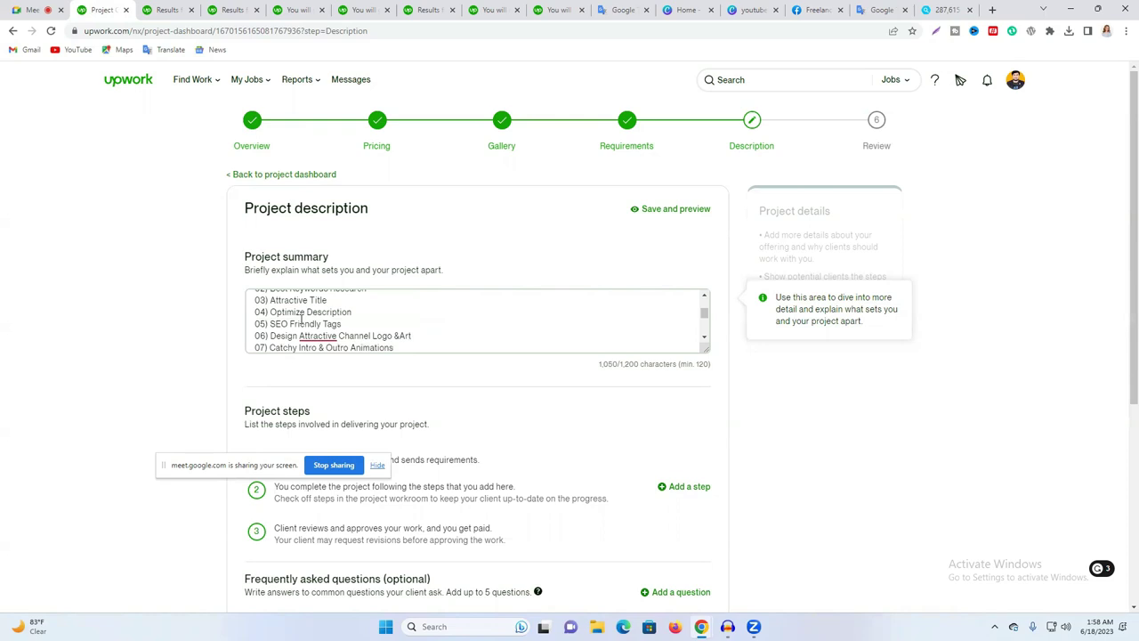
scroll(303, 318, "down", 5)
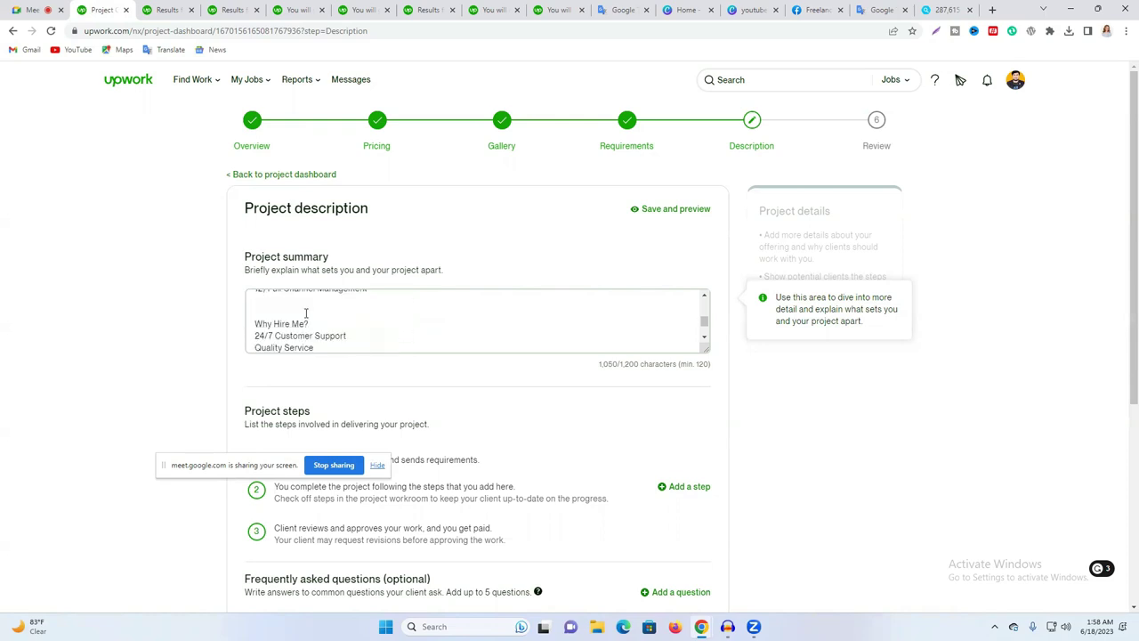
Step: Number the Why Hire Me points 01) to 05), from Quality Service to Money Back Guarantee
scroll(306, 314, "up", 1)
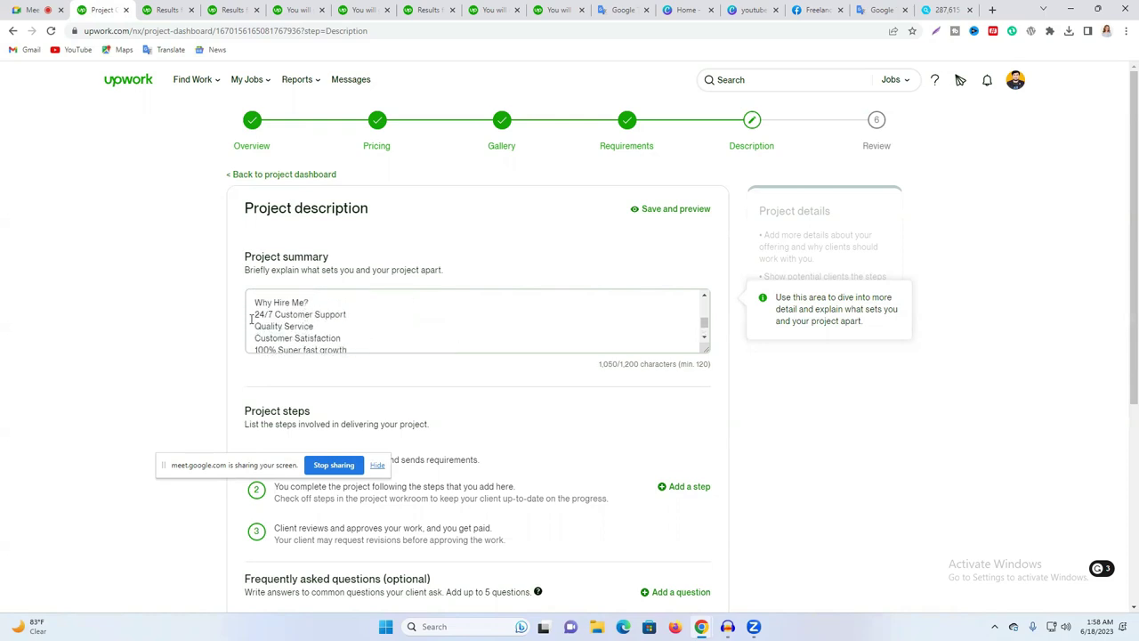
type("01)")
left_click(256, 326)
type("02/")
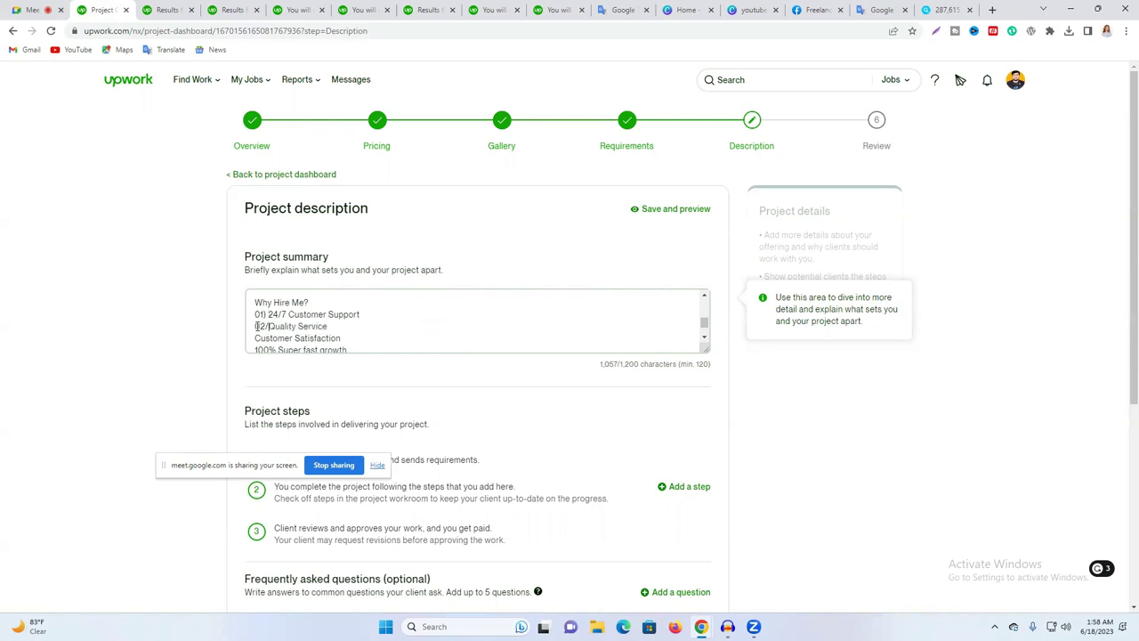
key("BackSpace")
type(")")
left_click(256, 338)
type("03)")
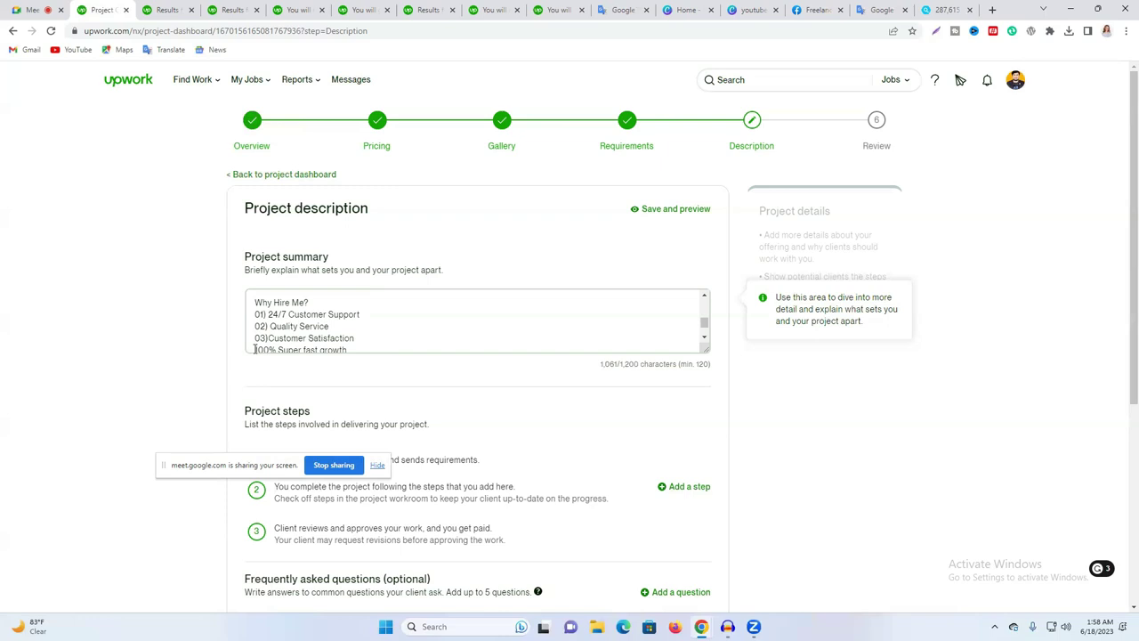
left_click(256, 349)
type("04)")
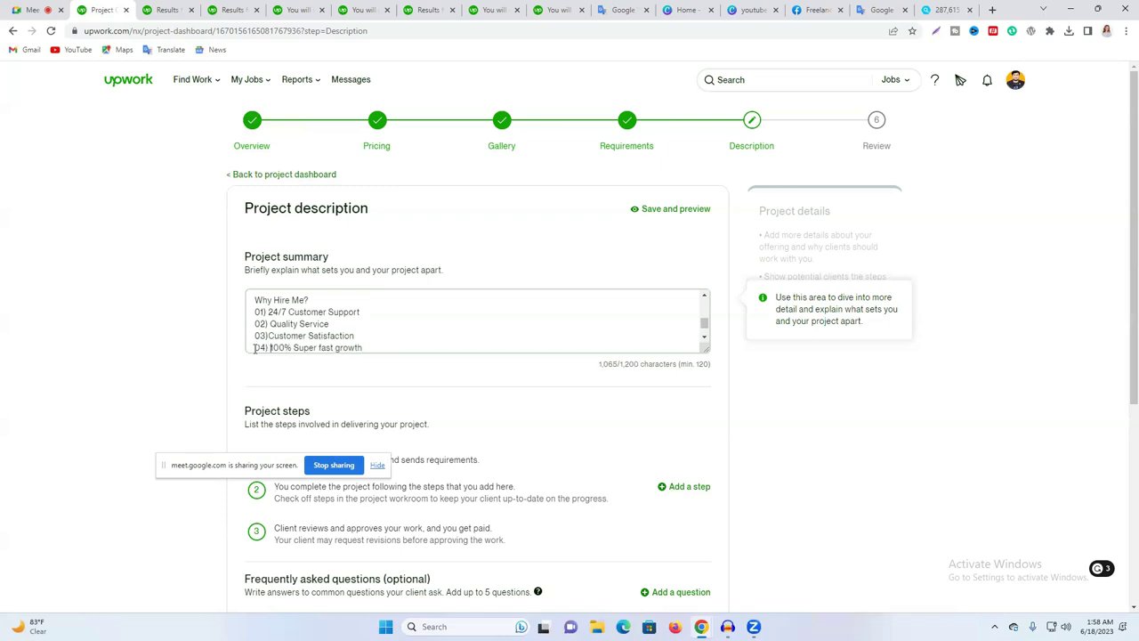
scroll(319, 331, "down", 1)
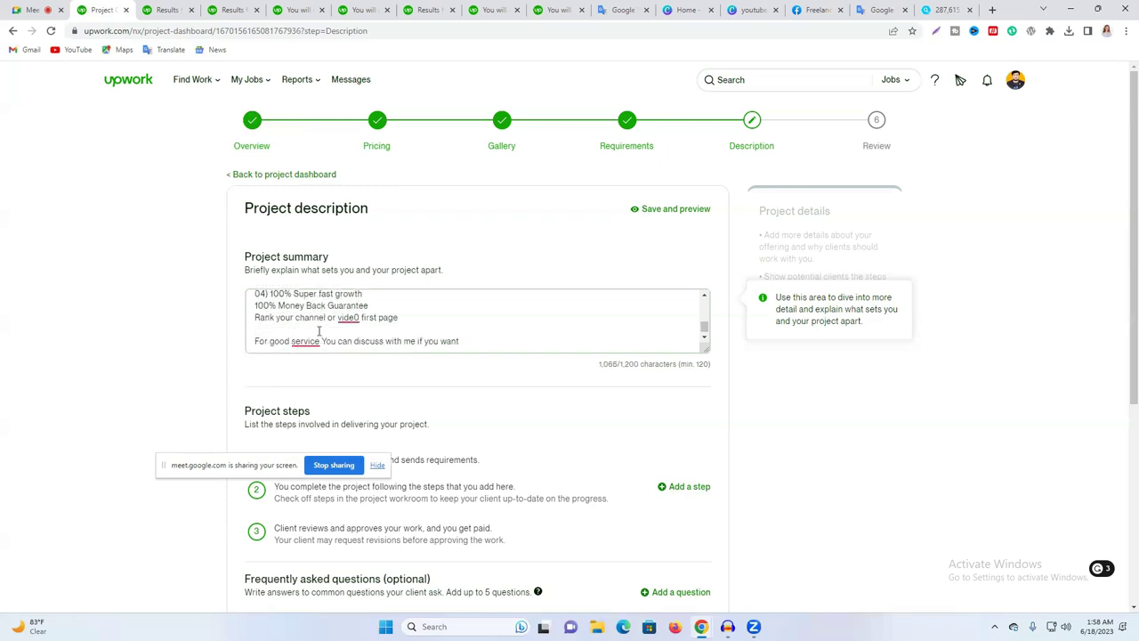
left_click(253, 305)
type("05) ")
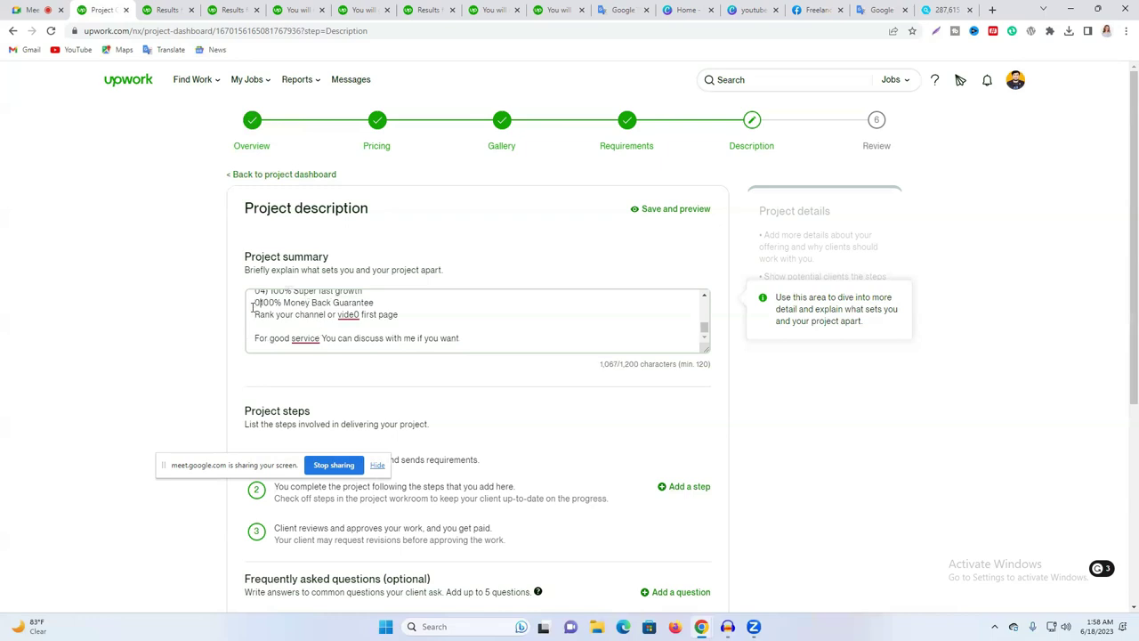
type(")")
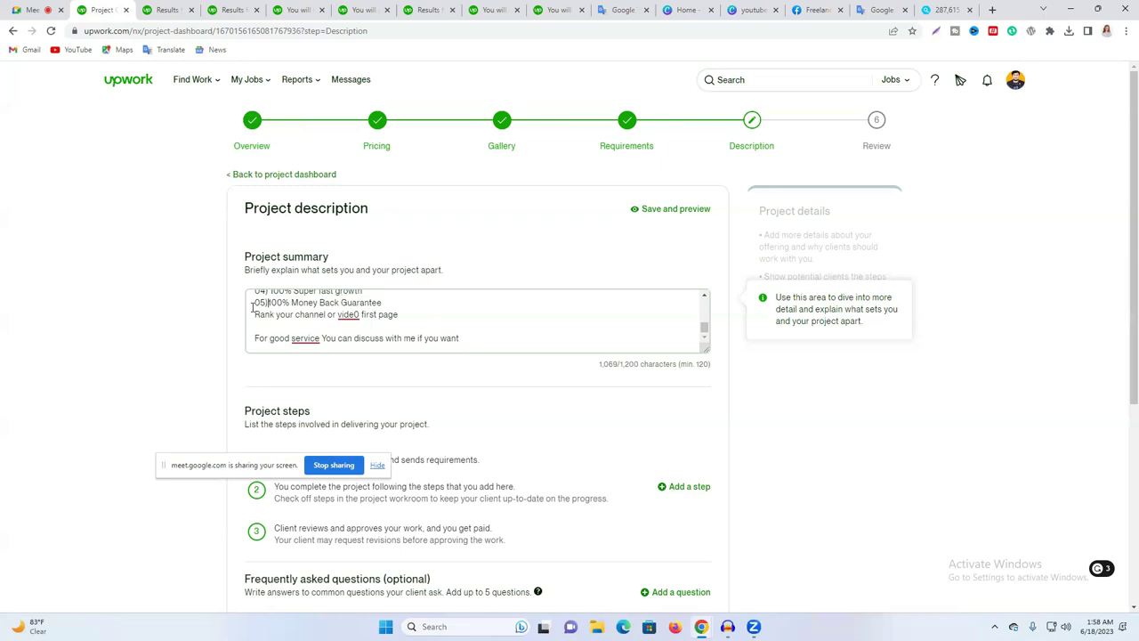
Step: Number the Rank your channel line 06) and add the comma after 'For good service'
left_click(254, 314)
type("06")
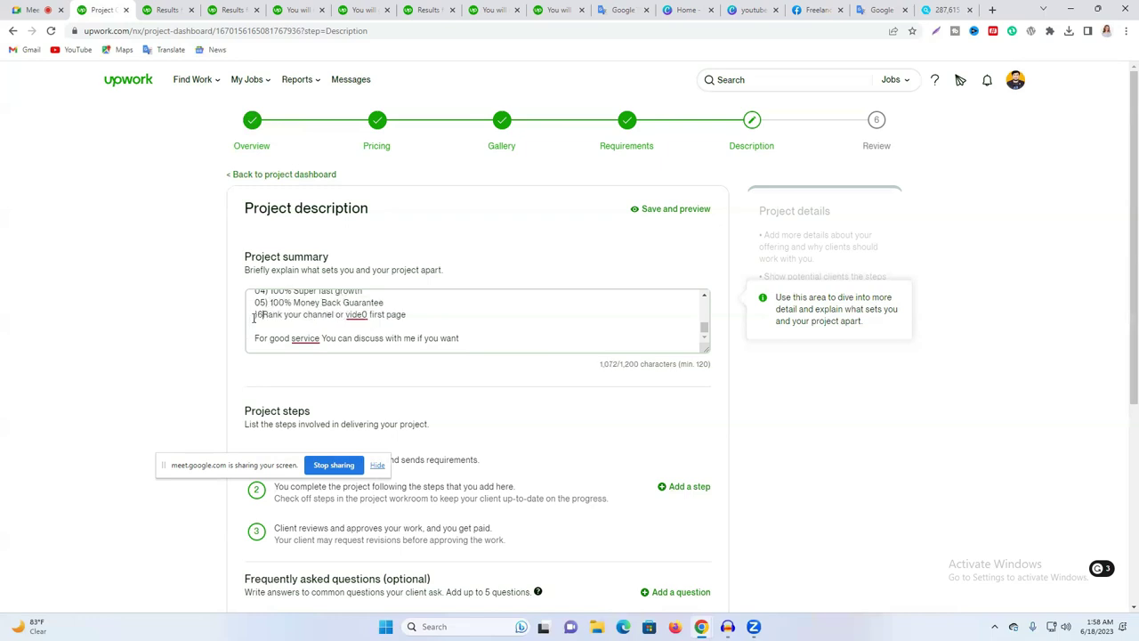
key("BackSpace")
key("BackSpace")
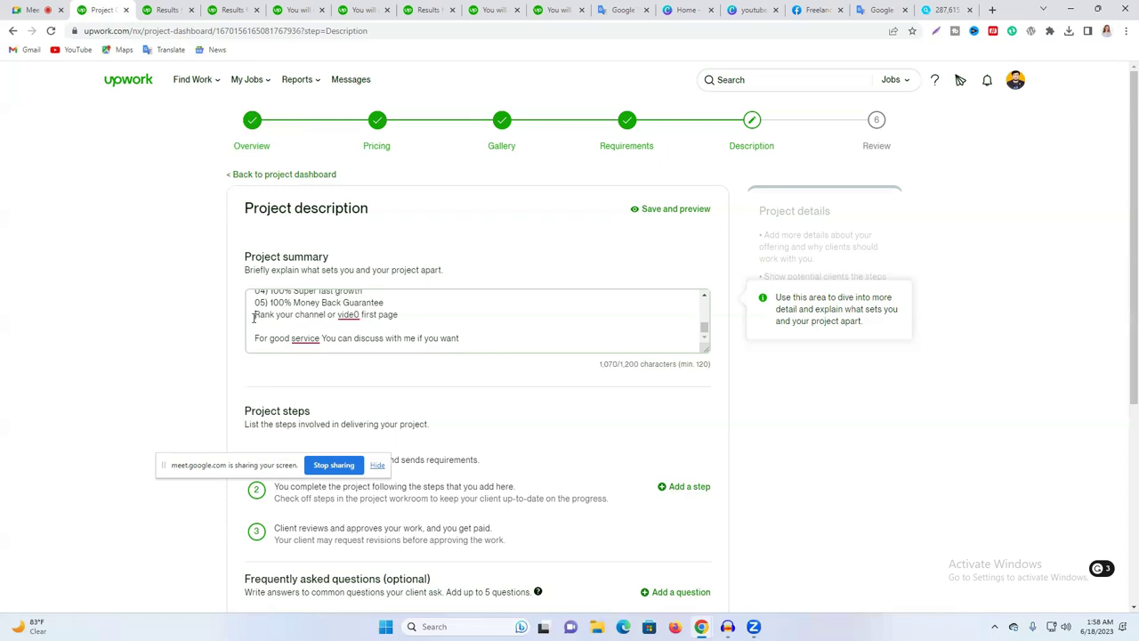
type("06)")
left_click(305, 338)
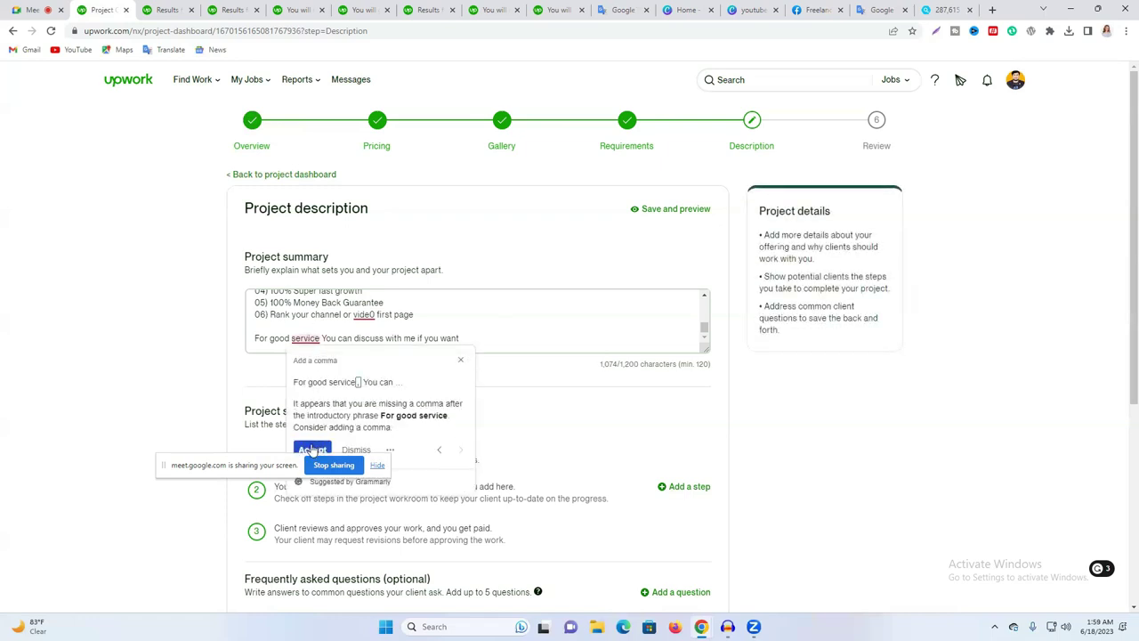
left_click(311, 450)
Step: Delete the extra blank line before 'Why Hire Me?' in the project summary
scroll(496, 336, "up", 2)
scroll(497, 335, "up", 3)
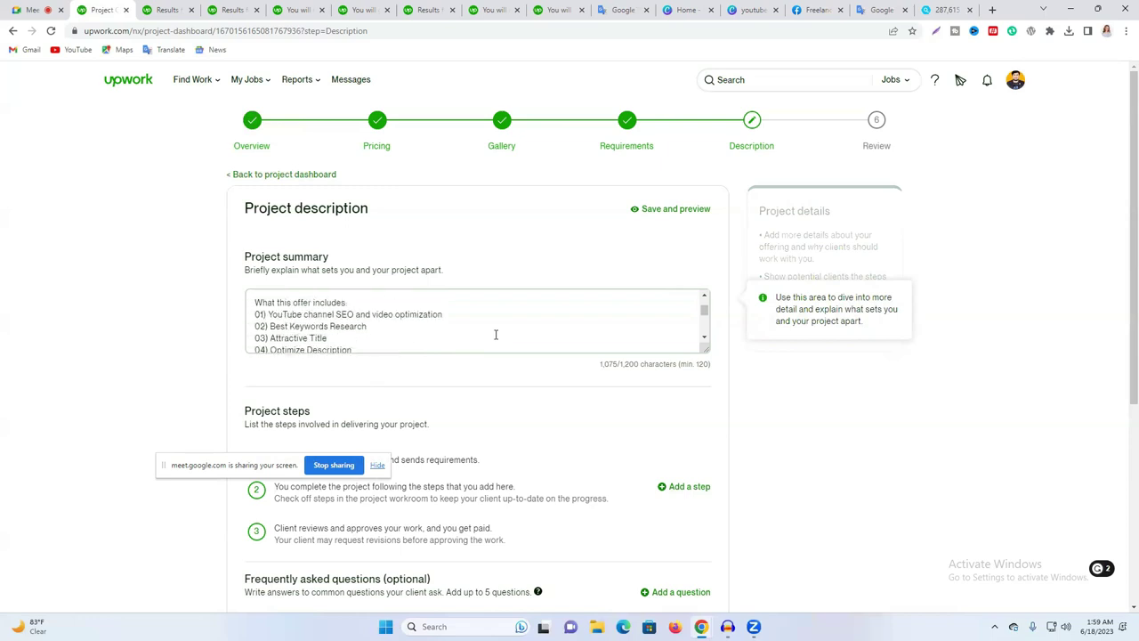
scroll(496, 335, "up", 3)
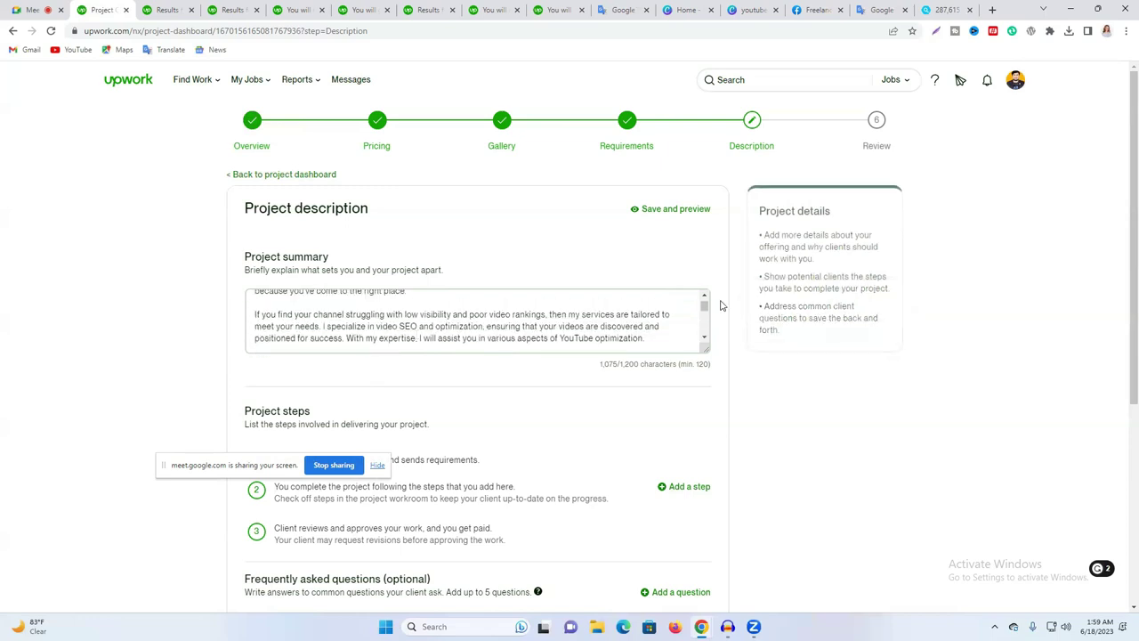
left_click_drag(703, 306, 465, 341)
key("BackSpace")
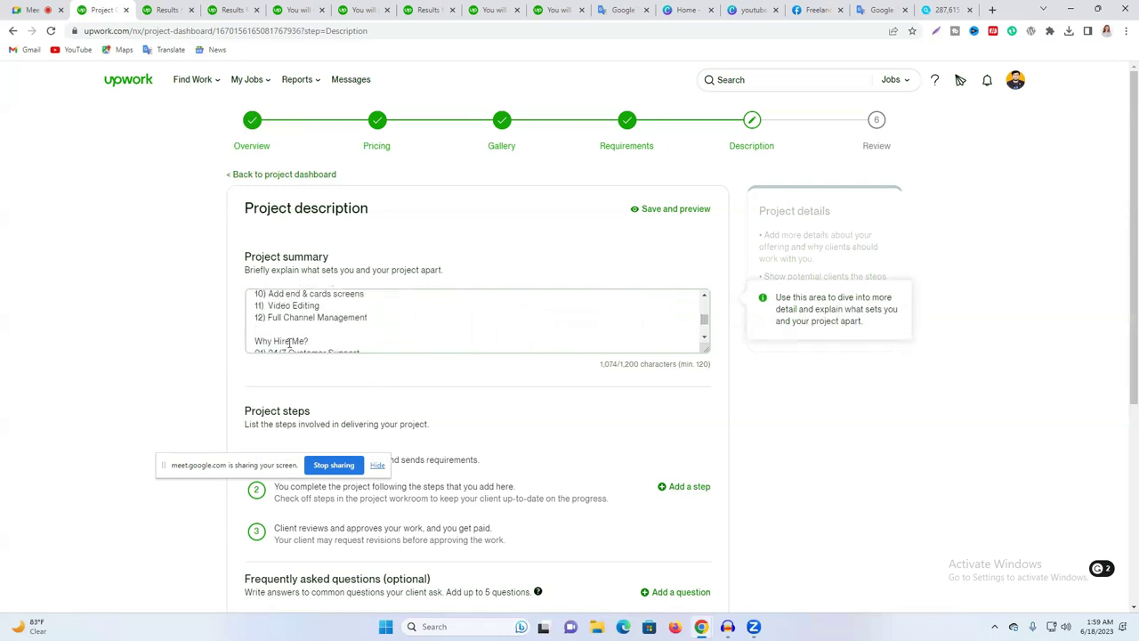
scroll(431, 326, "down", 3)
scroll(432, 326, "up", 10)
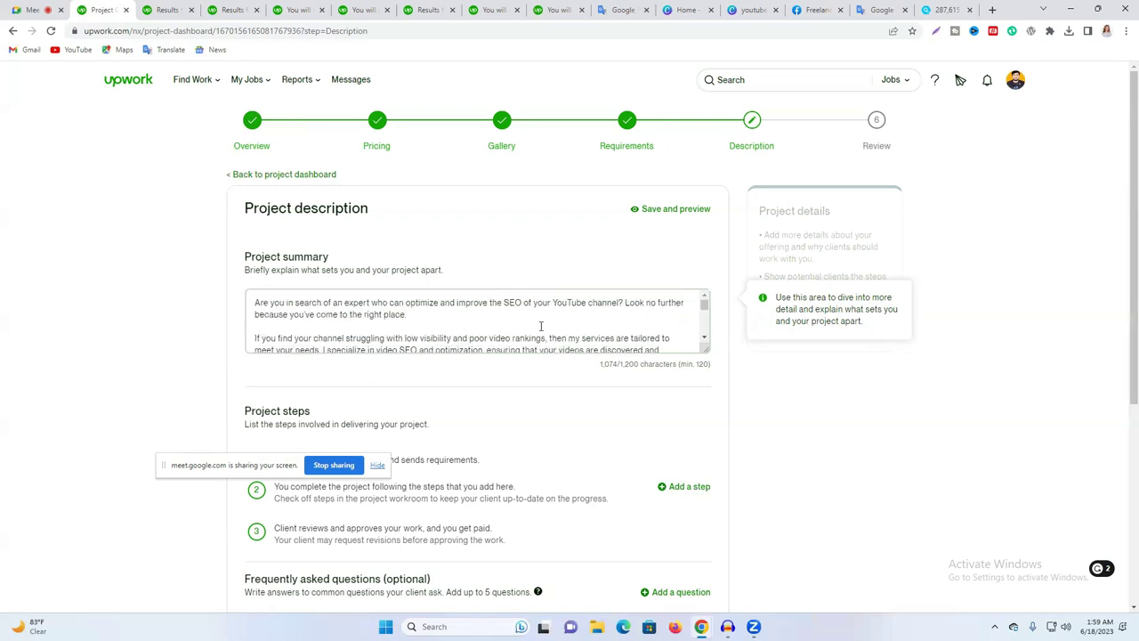
scroll(673, 349, "down", 5)
scroll(719, 374, "down", 2)
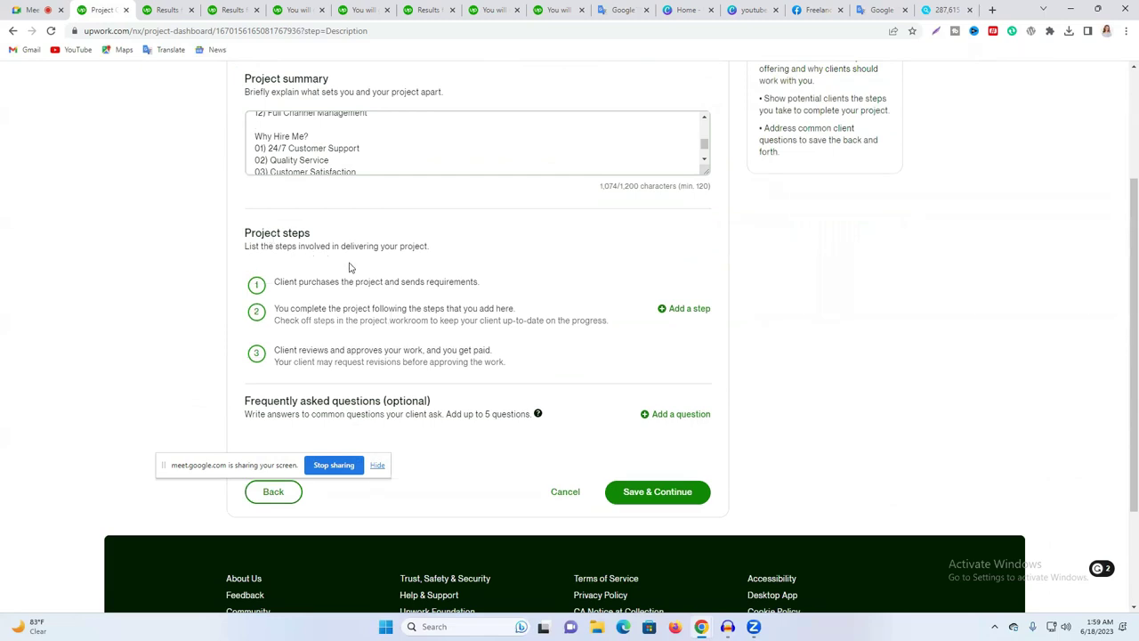
left_click(684, 314)
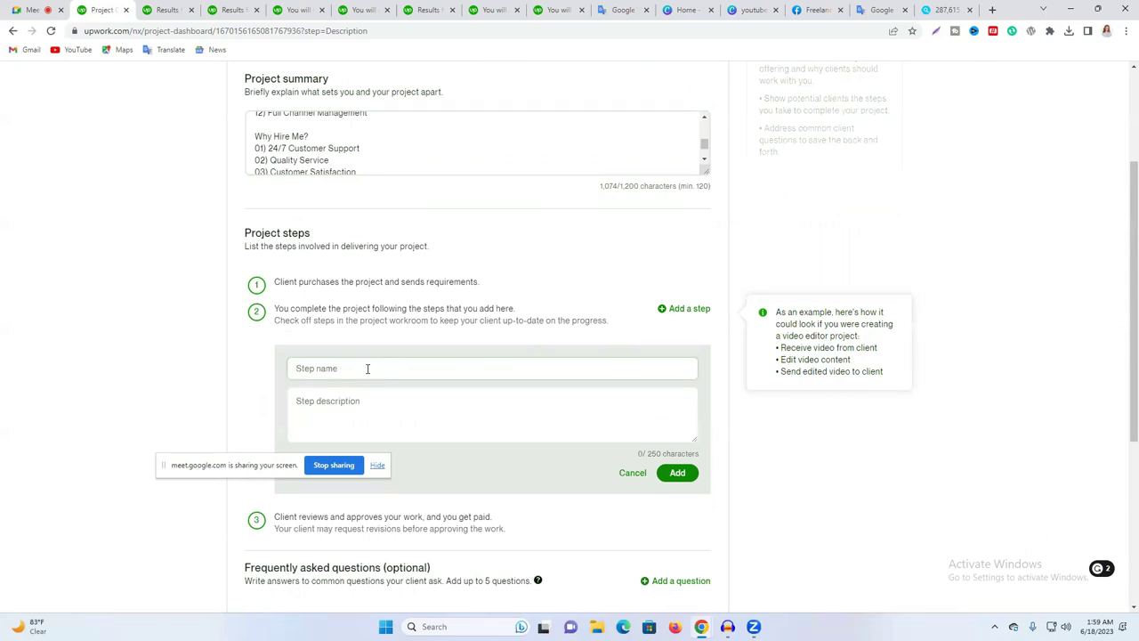
Step: Name the new step 'Channel Audit' and describe delivering a channel audit with a current SEO score report
type("Channel Audit")
left_click(361, 400)
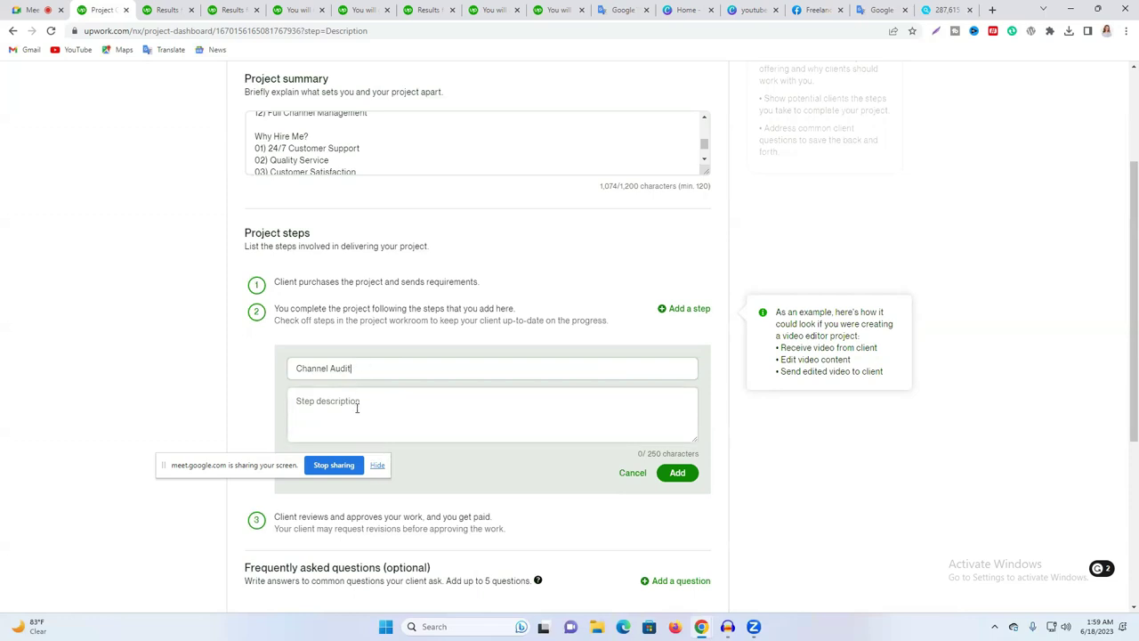
left_click(350, 406)
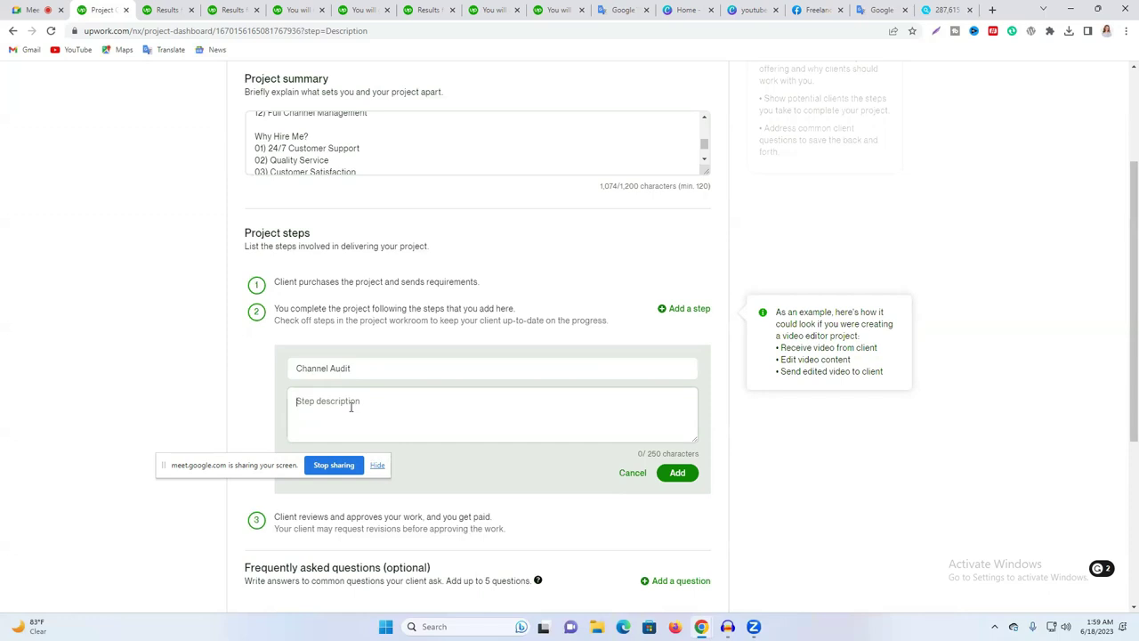
type("I will completed the Channel audit ")
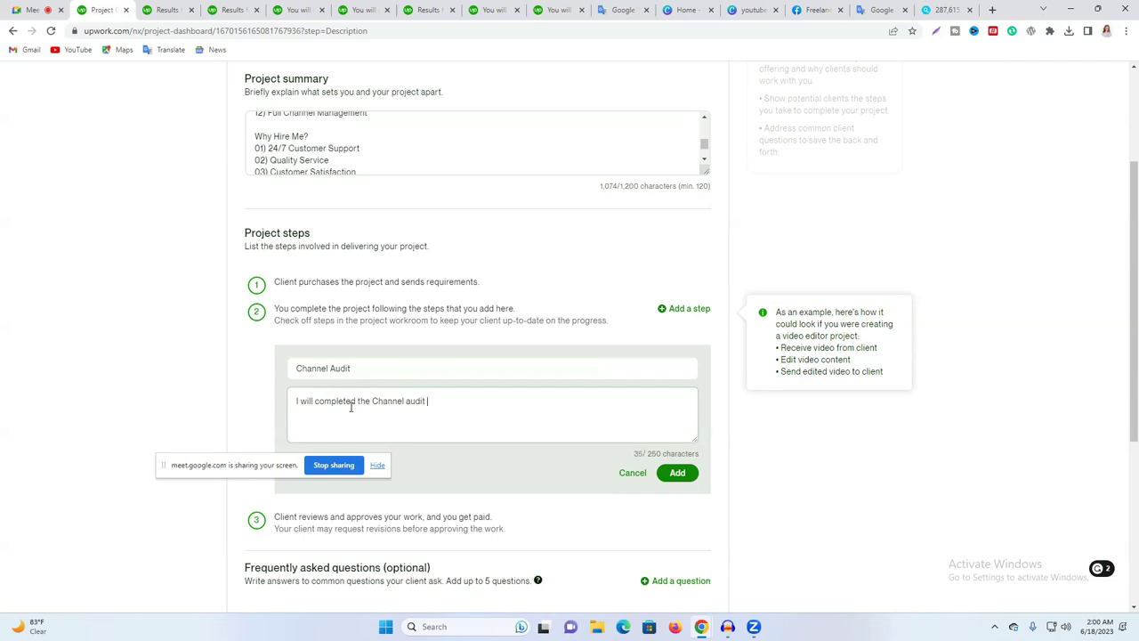
type("and give you a report on SEO current")
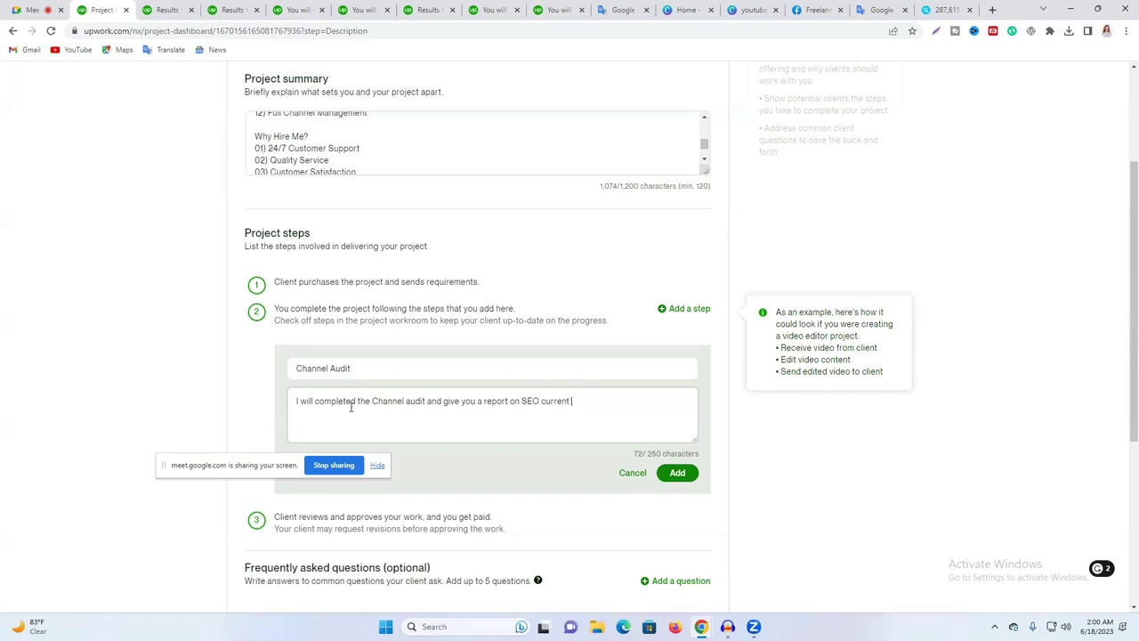
type(" score")
Step: Correct 'completed' to 'complete' and fix 'SEO' in the description, then add the Channel Audit step
mouse_move(341, 407)
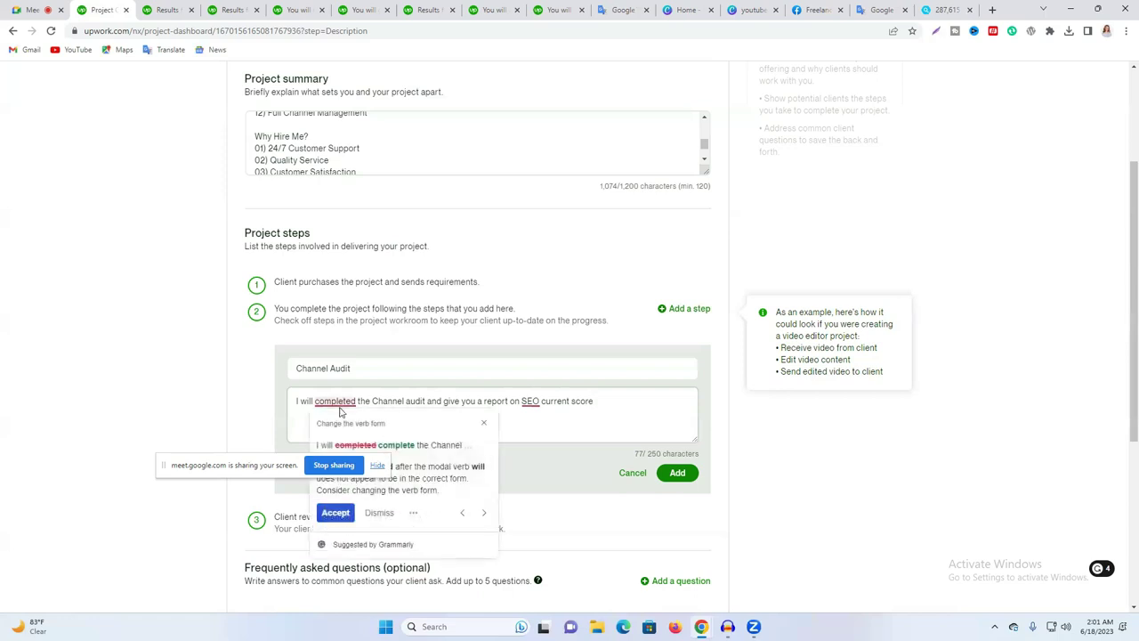
left_click(335, 512)
mouse_move(525, 402)
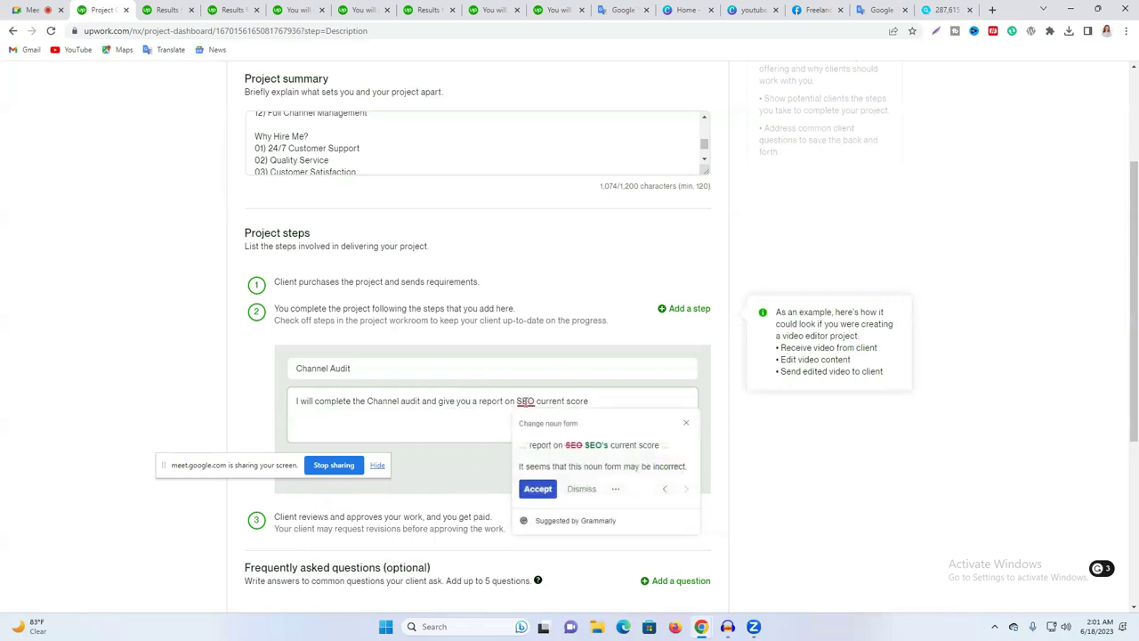
left_click(528, 446)
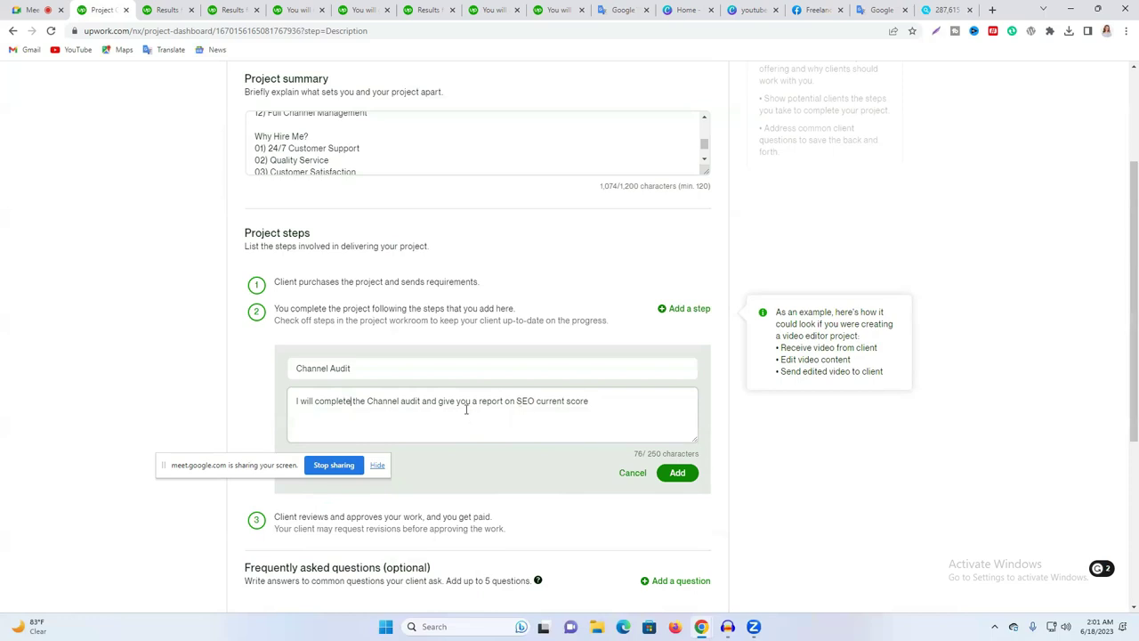
left_click(335, 407)
left_click(678, 472)
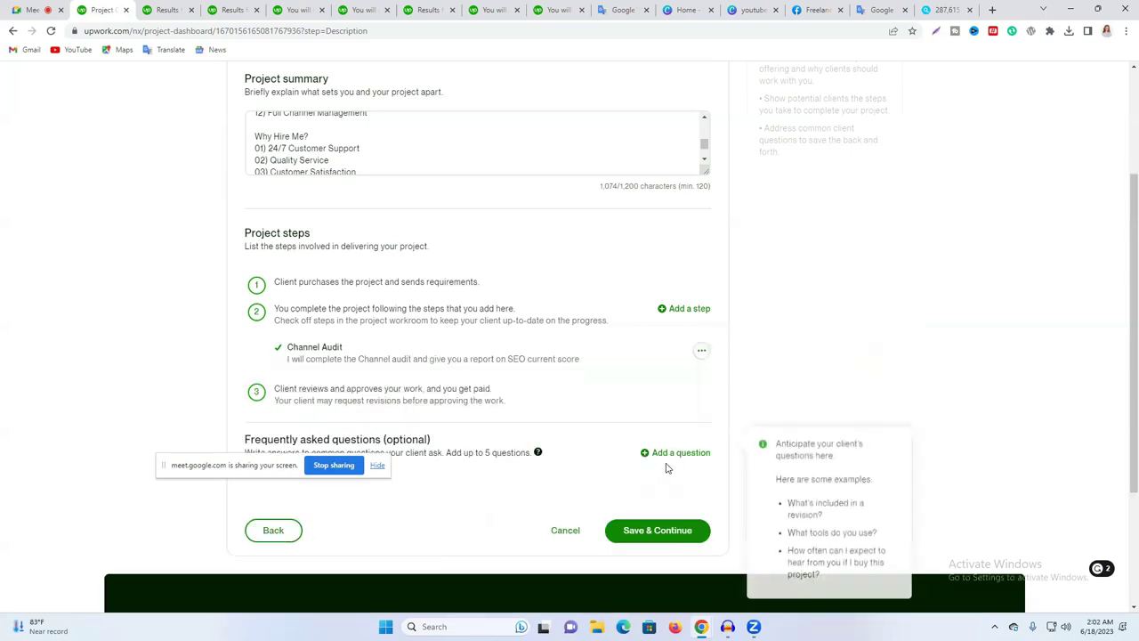
Step: Add another project step named 'Complete SEO'
left_click(669, 308)
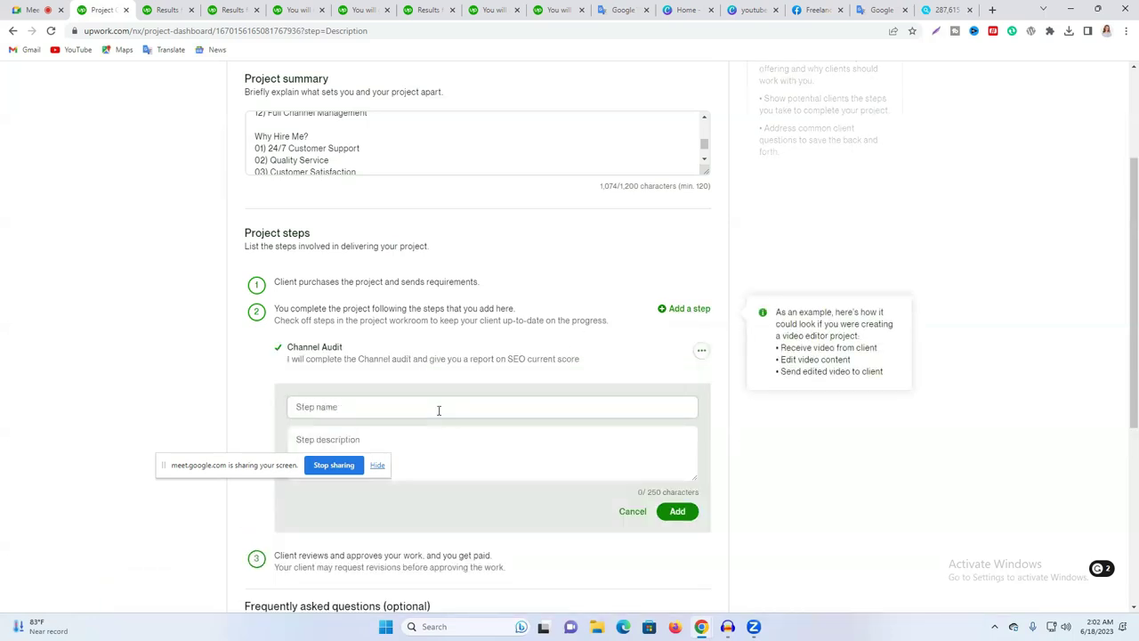
scroll(434, 405, "down", 2)
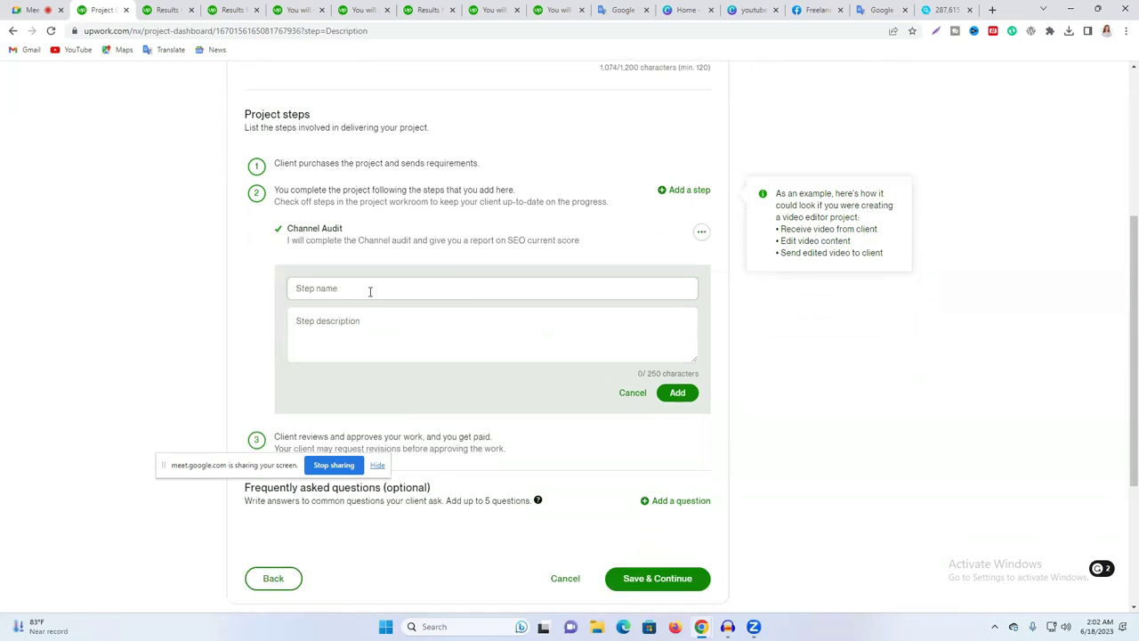
type("Completed")
key("BackSpace")
type("SEO")
left_click(349, 325)
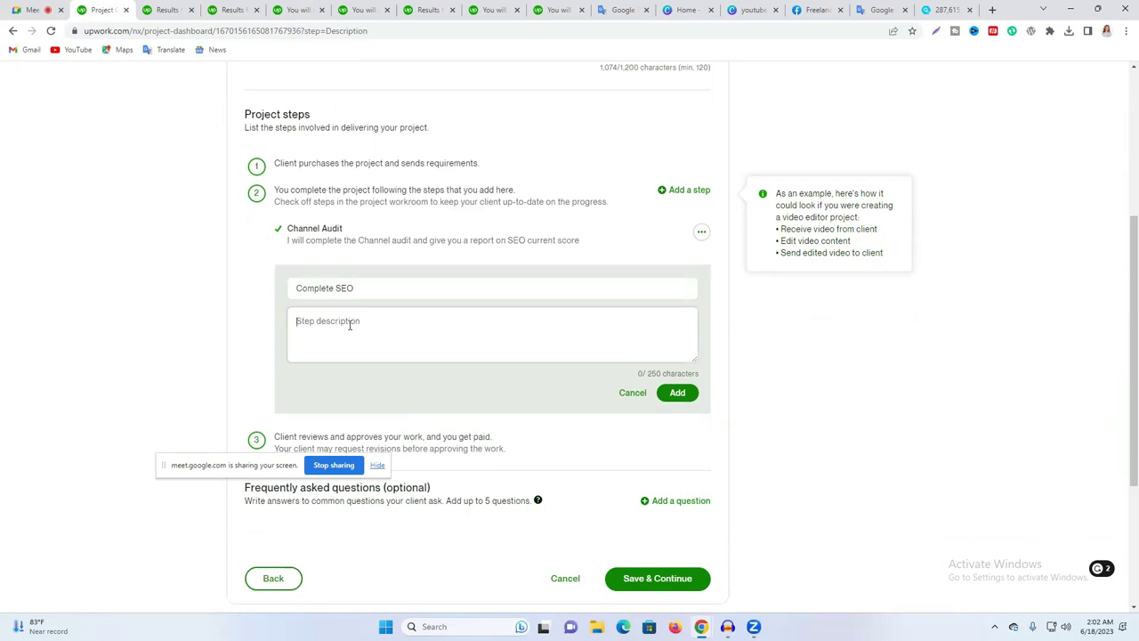
Step: Begin the description listing optimisation of title, description, keywords and hashtags, fixing 'Description' spelling
type("Optimizat")
key("BackSpace")
type("se Titel, Descrption an")
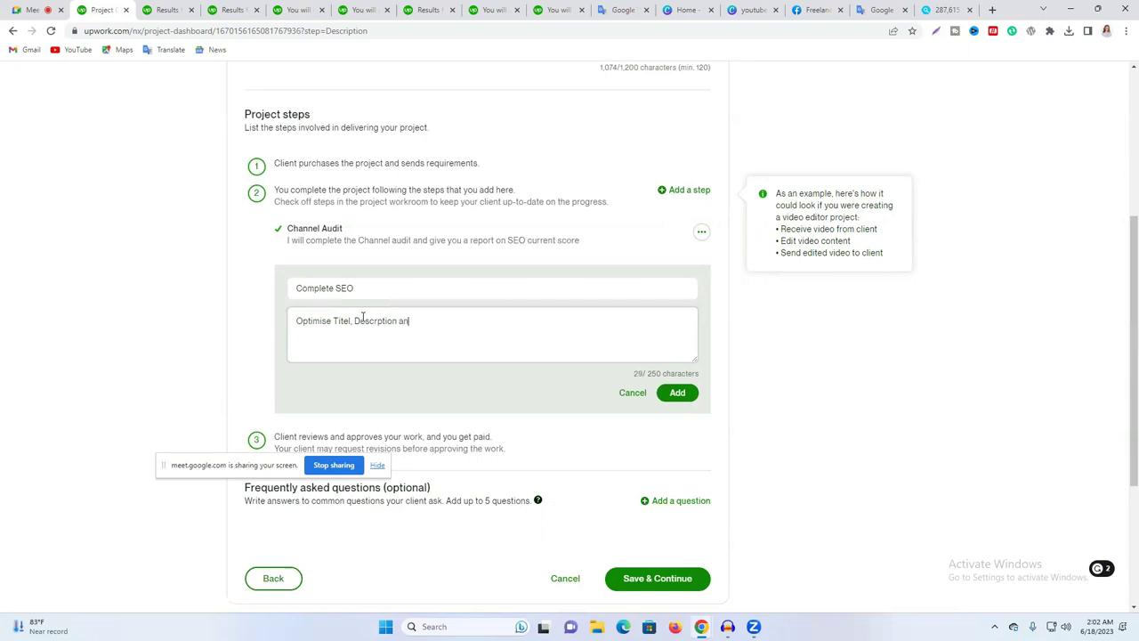
type("d keywords")
mouse_move(369, 321)
left_click(375, 392)
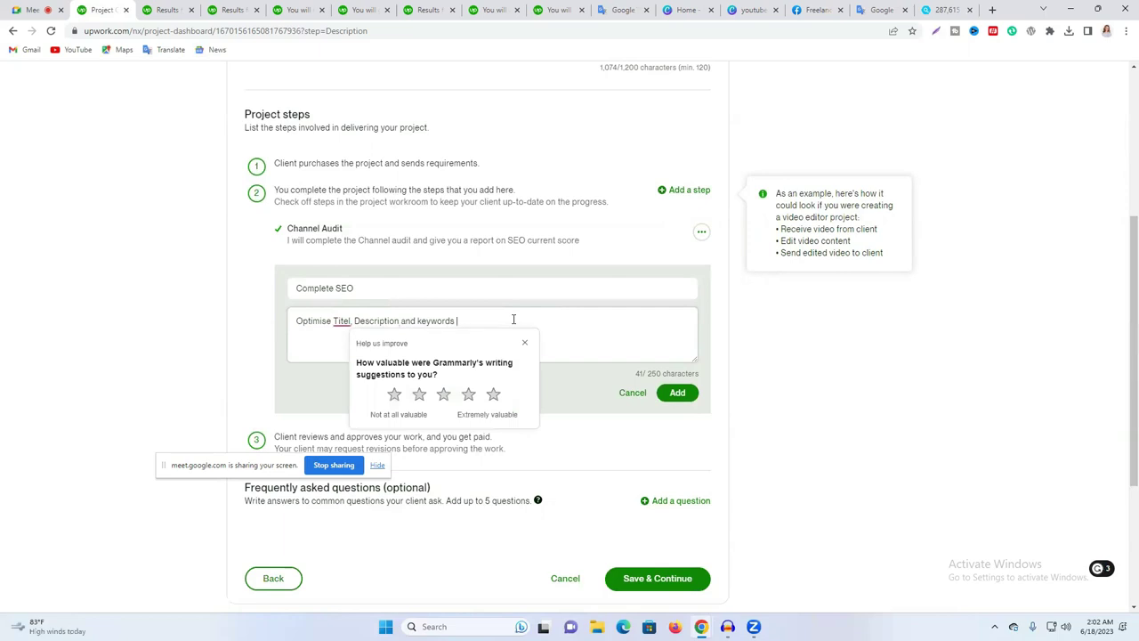
double_click(408, 321)
key("BackSpace")
type(", Hastag")
left_click(524, 342)
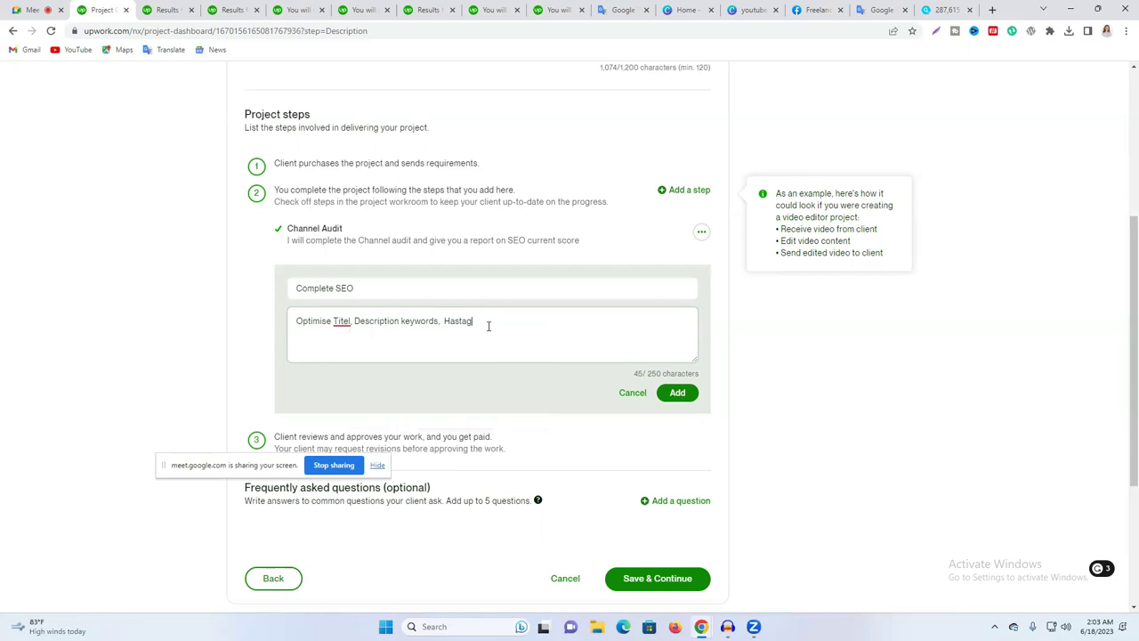
type("d")
Step: Correct 'Titel' to 'Title' and finish with other parameters to reach a 95%-plus SEO score
left_click(342, 321)
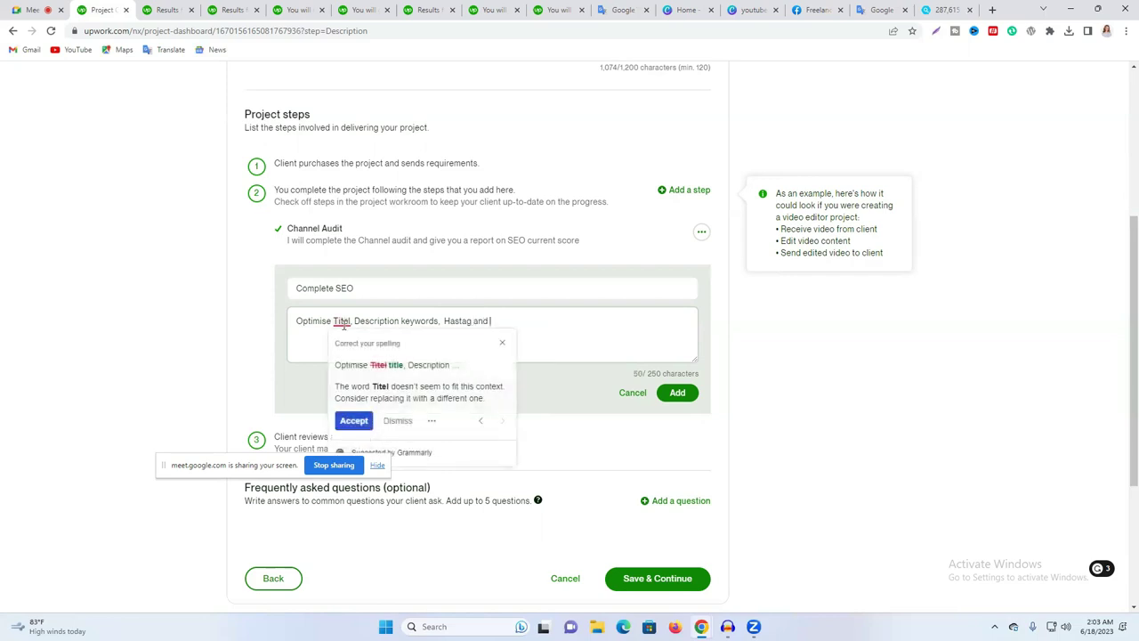
left_click(353, 420)
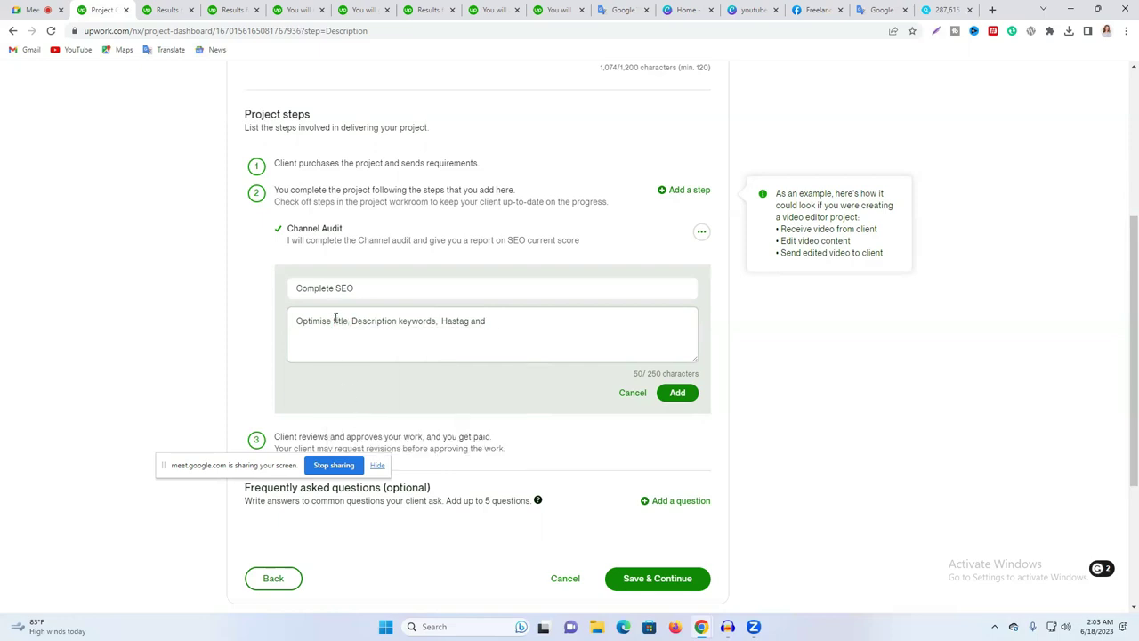
type("T")
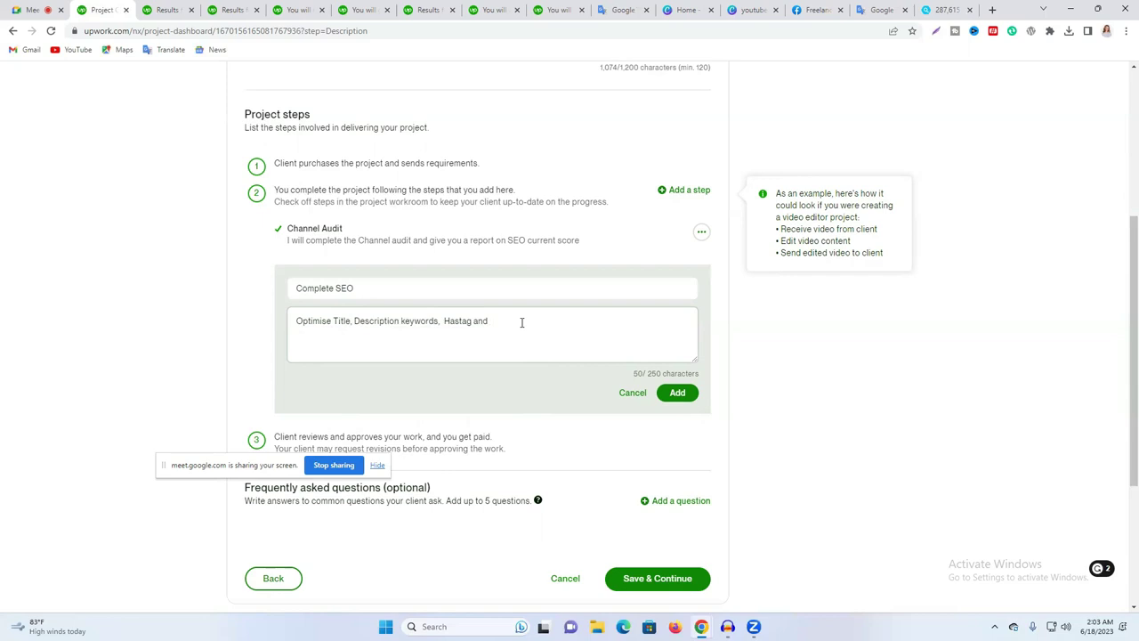
left_click(474, 320)
type("order")
key("BackSpace")
key("BackSpace")
key("BackSpace")
type("others")
key("BackSpace")
type("parameters to get 95% and ")
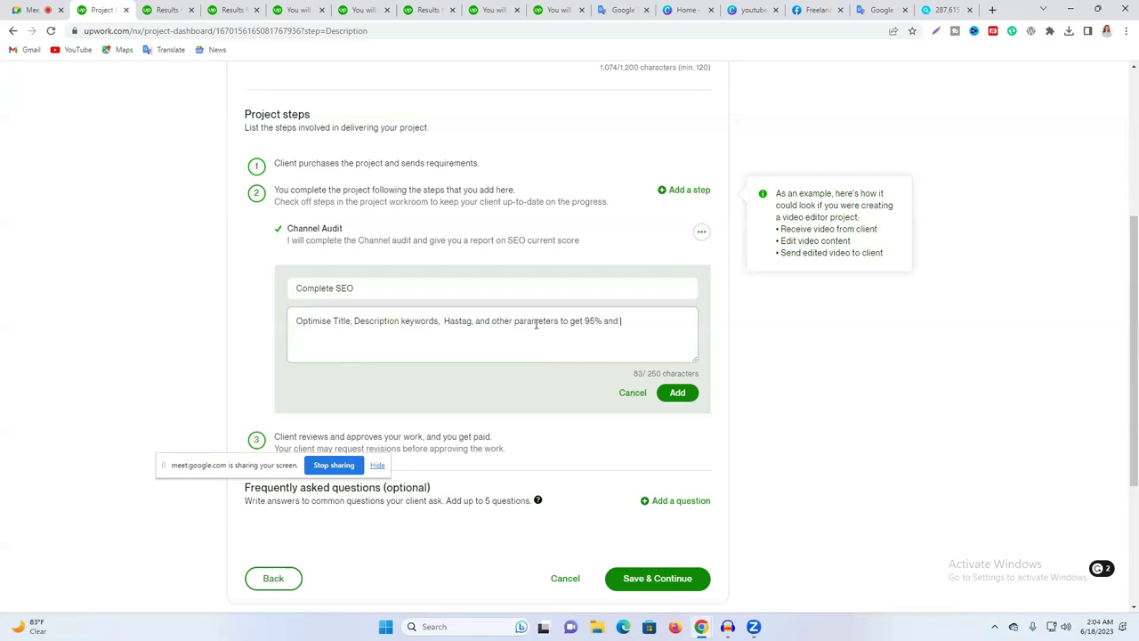
type("above SEO scrore")
Step: Fix 'scrore' to 'score', then copy the Complete SEO description into Google Translate for Bengali
mouse_move(314, 336)
left_click(316, 404)
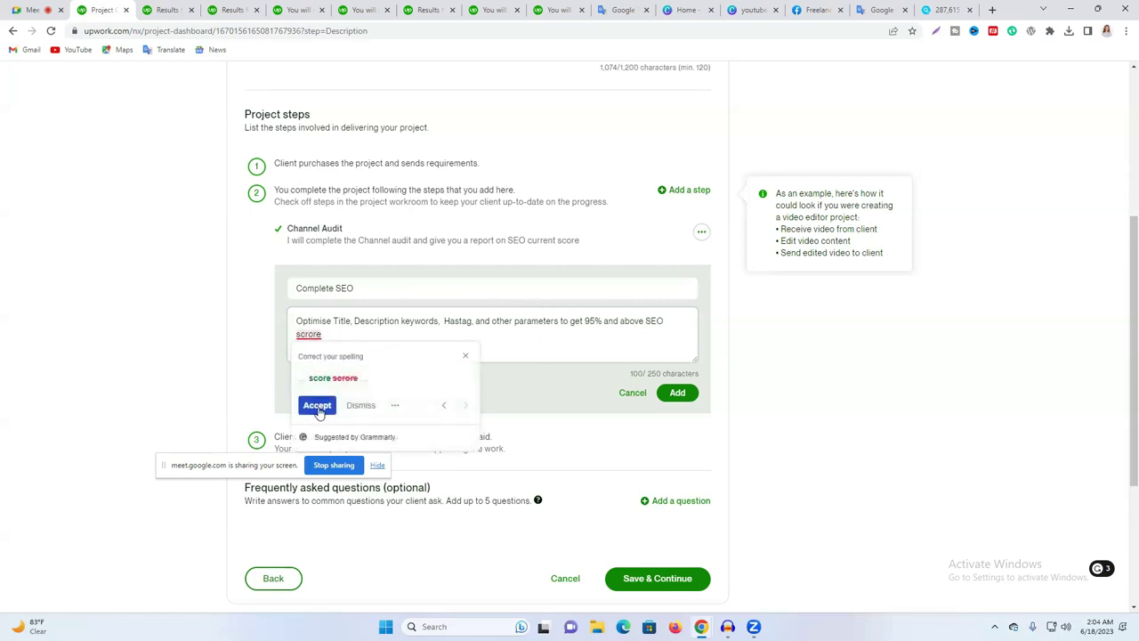
key("ctrl+a")
key("ctrl+c")
right_click(571, 321)
left_click(626, 369)
left_click(882, 10)
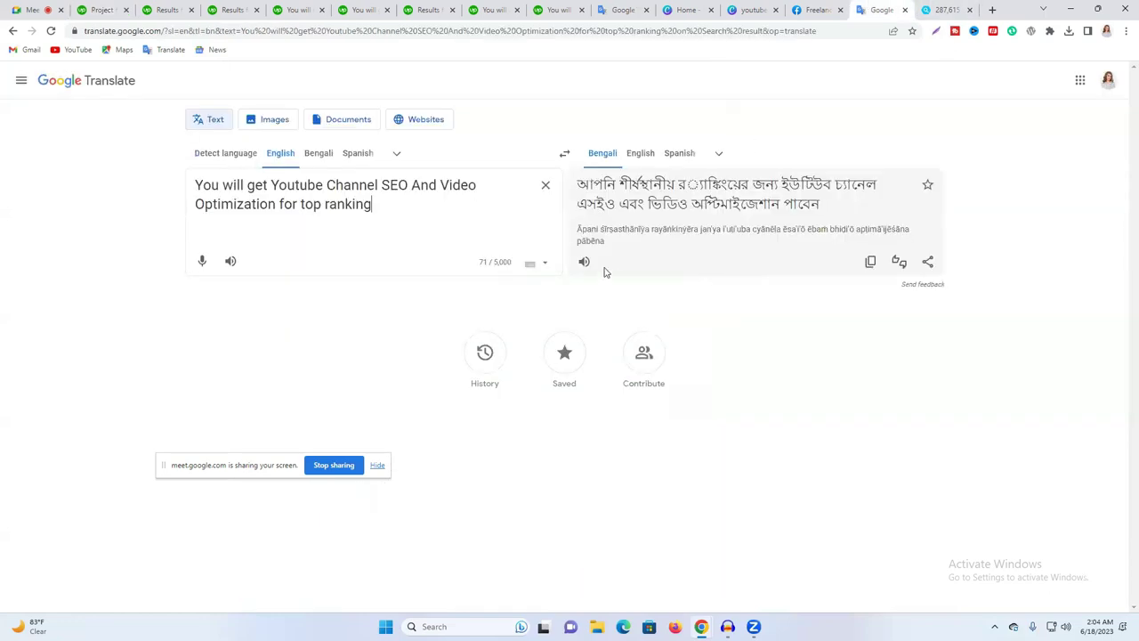
left_click(544, 185)
key("ctrl+v")
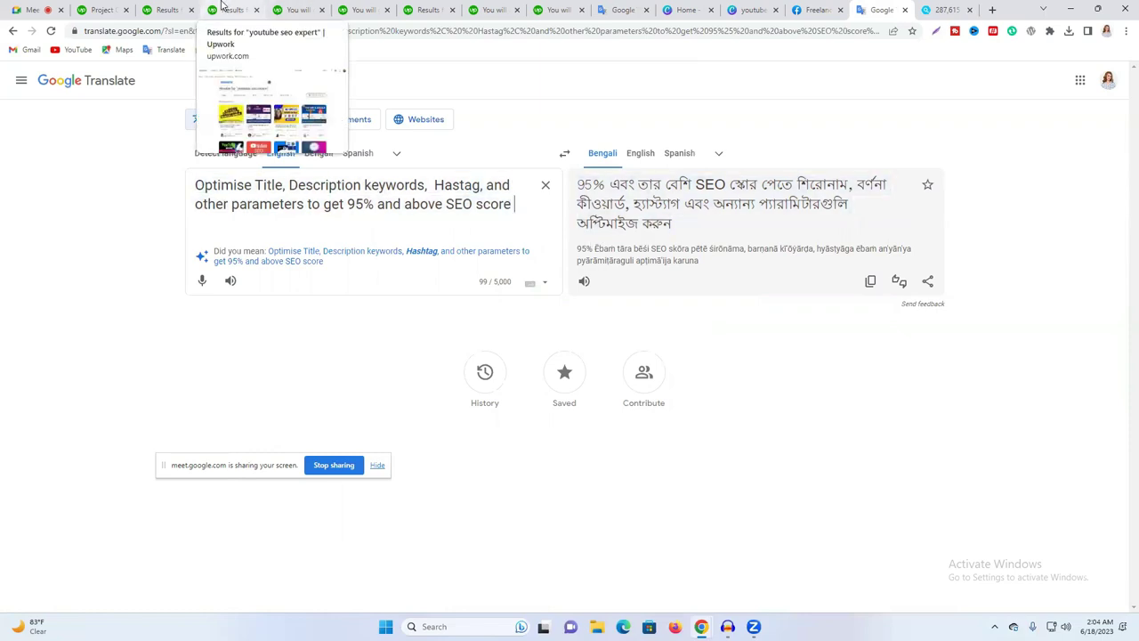
left_click(121, 9)
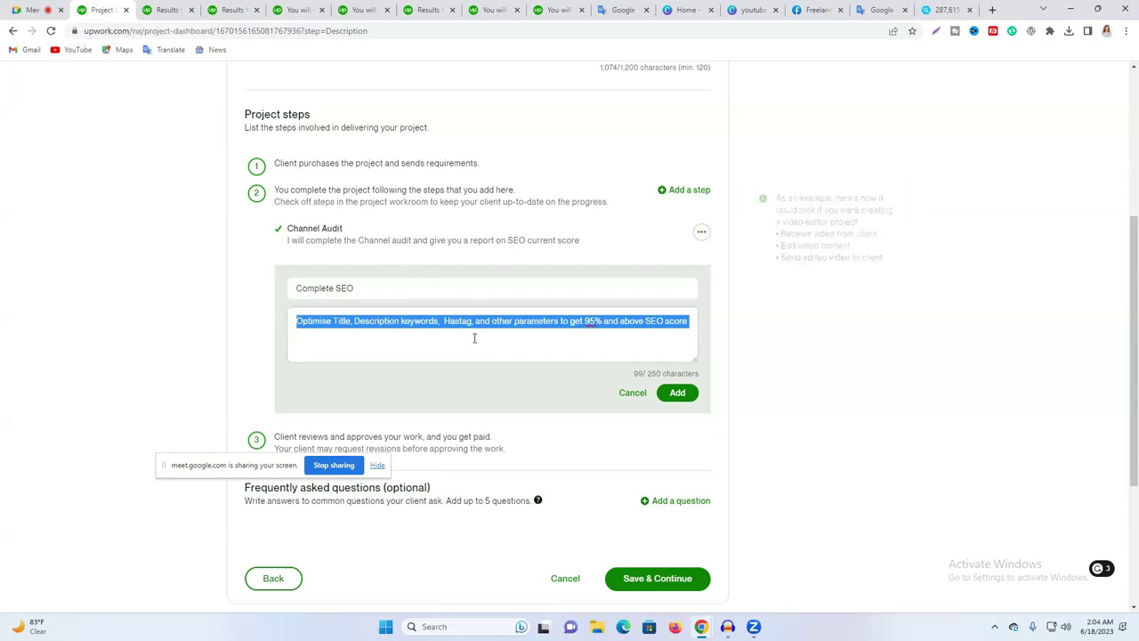
Step: Add 'Complete SEO' as the second project step after Channel Audit
left_click(684, 400)
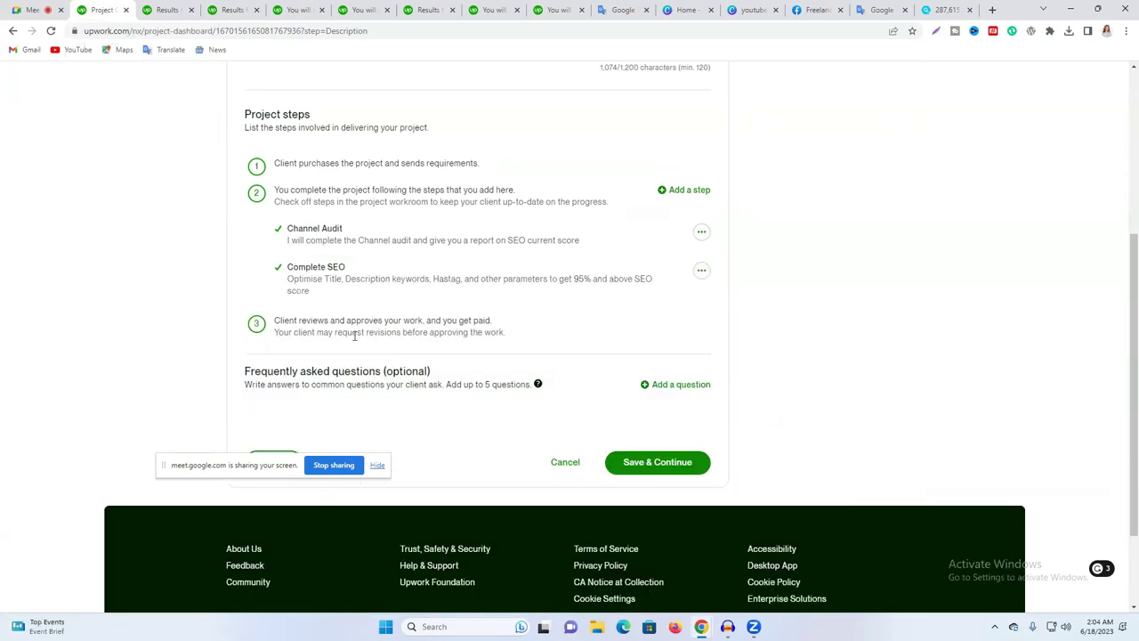
left_click_drag(287, 227, 389, 295)
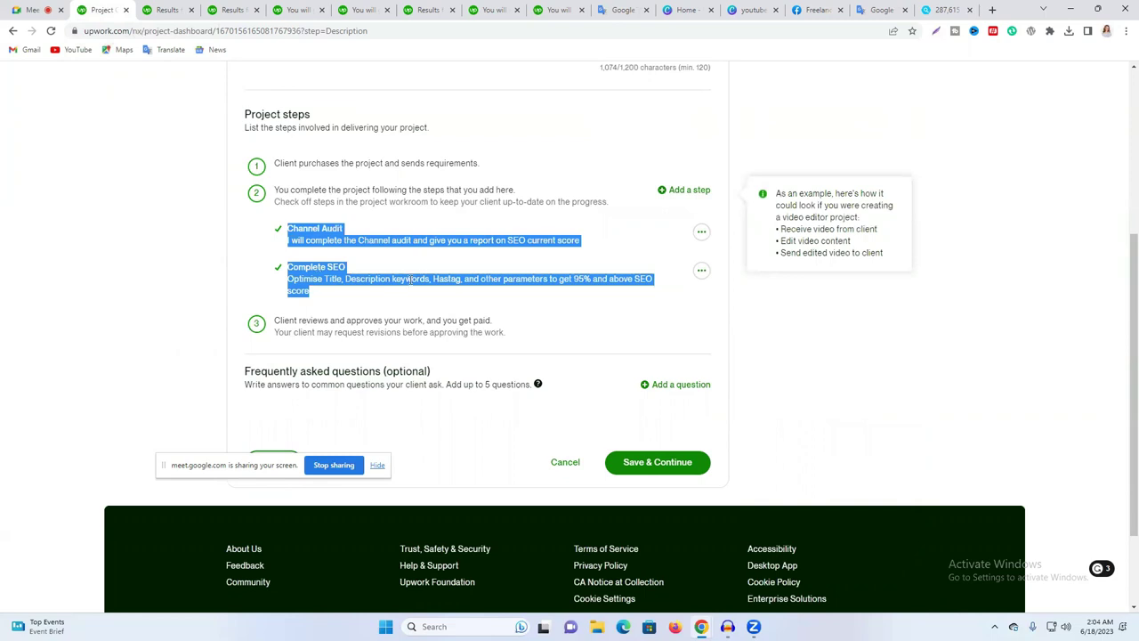
left_click(410, 278)
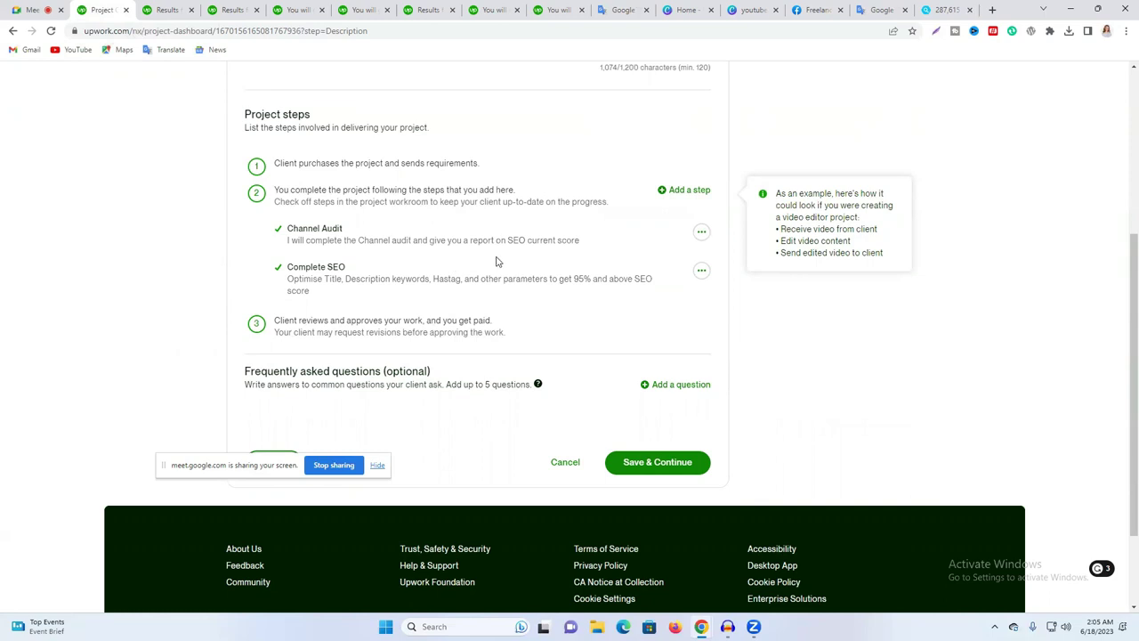
Step: Check the FAQ section, then save the Description and continue to Review
scroll(564, 262, "down", 1)
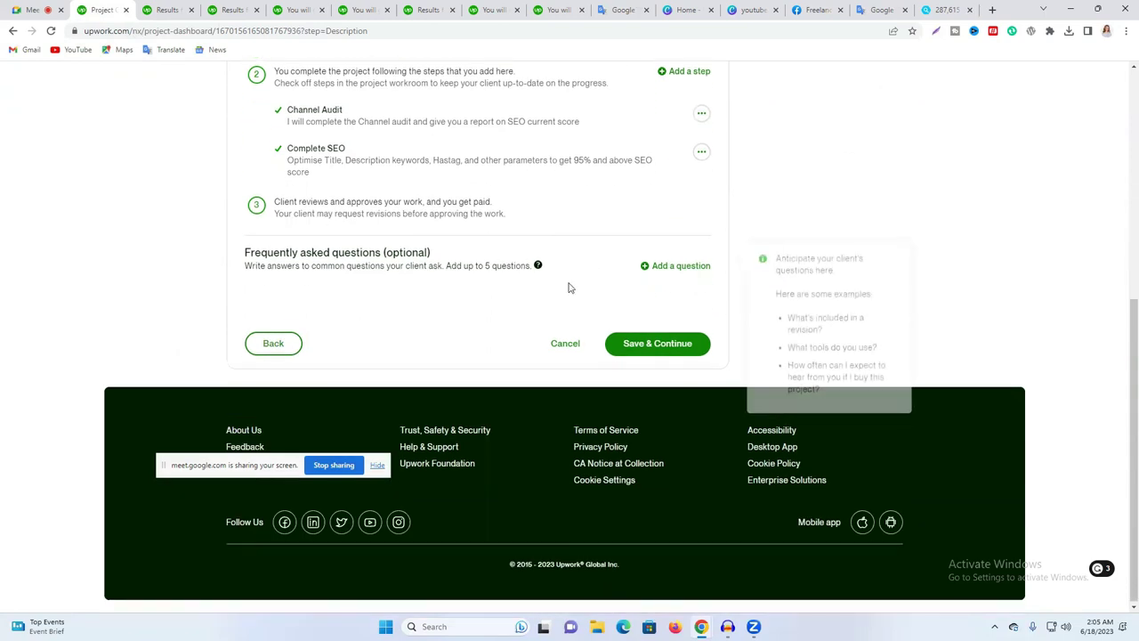
left_click_drag(276, 258, 418, 258)
triple_click(418, 256)
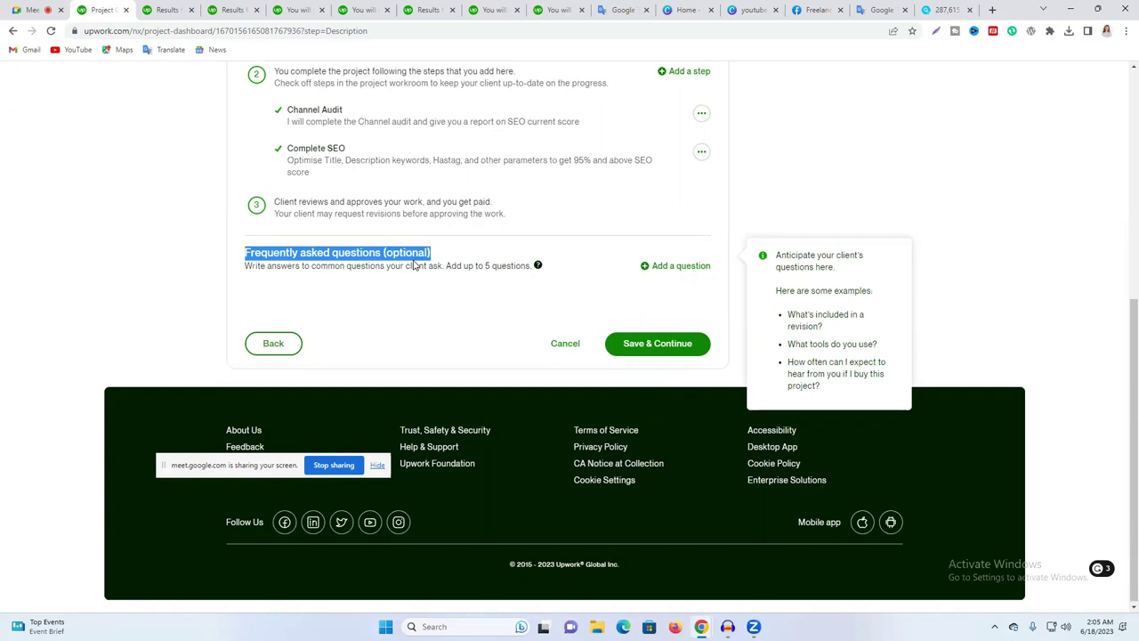
left_click(415, 288)
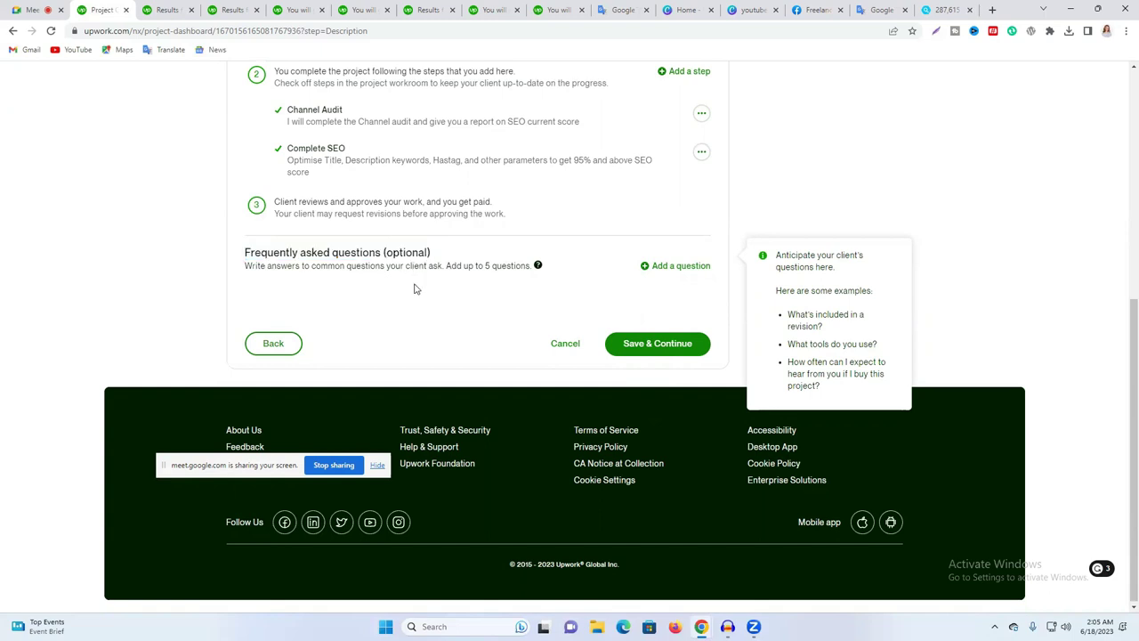
left_click(300, 294)
left_click(655, 348)
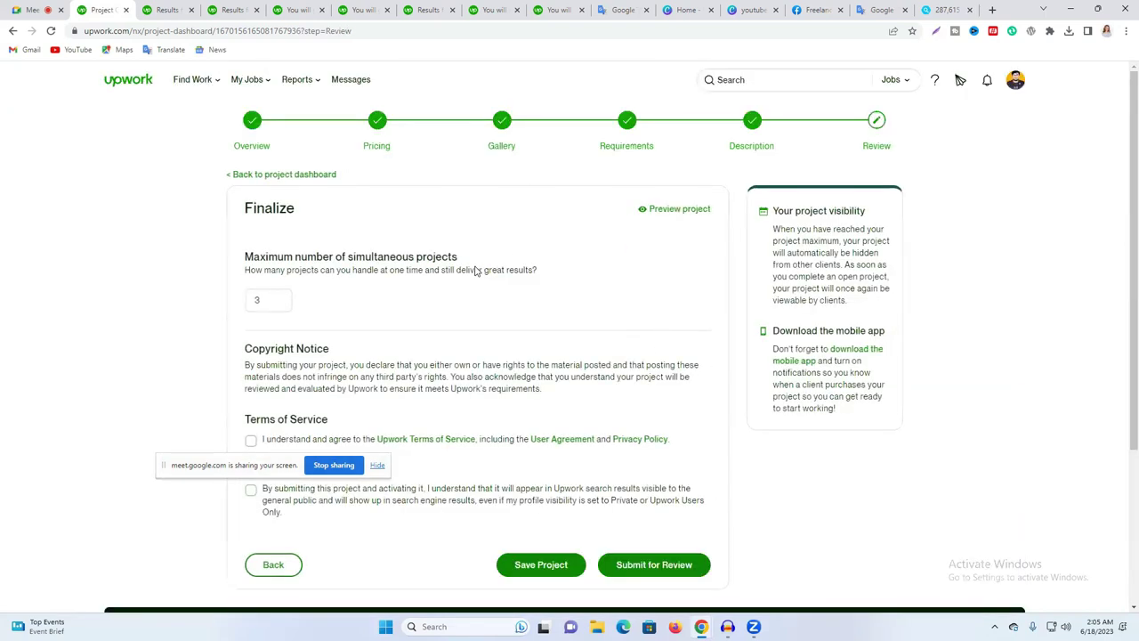
Step: Agree to both the Terms of Service and the Privacy Notice checkboxes
scroll(522, 214, "down", 2)
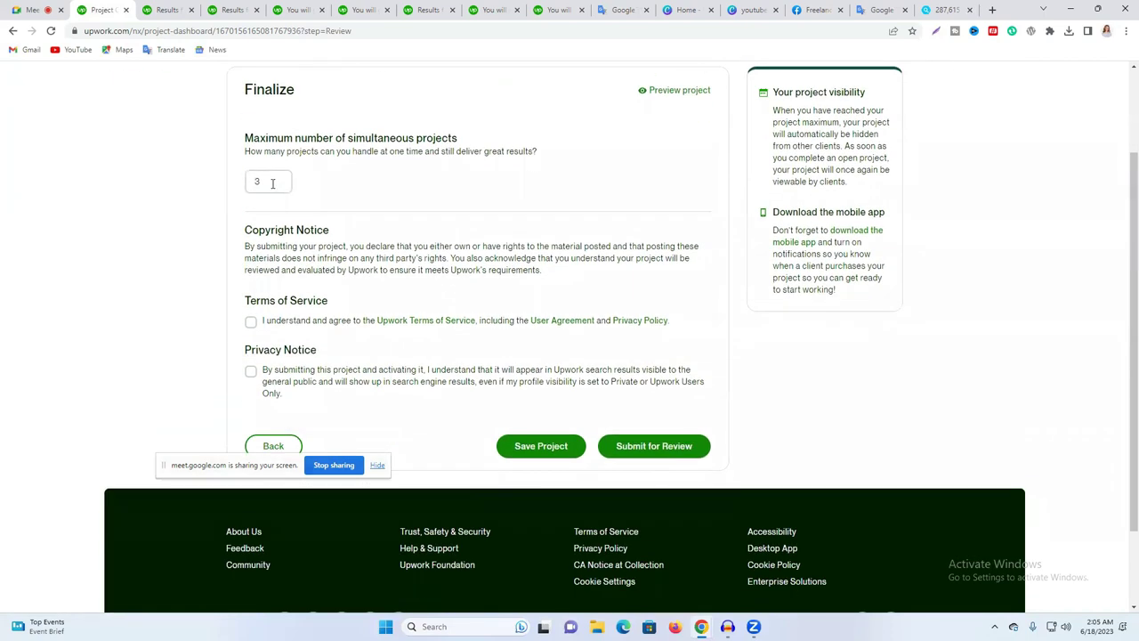
scroll(396, 217, "down", 1)
scroll(395, 216, "down", 1)
left_click(251, 218)
left_click(251, 270)
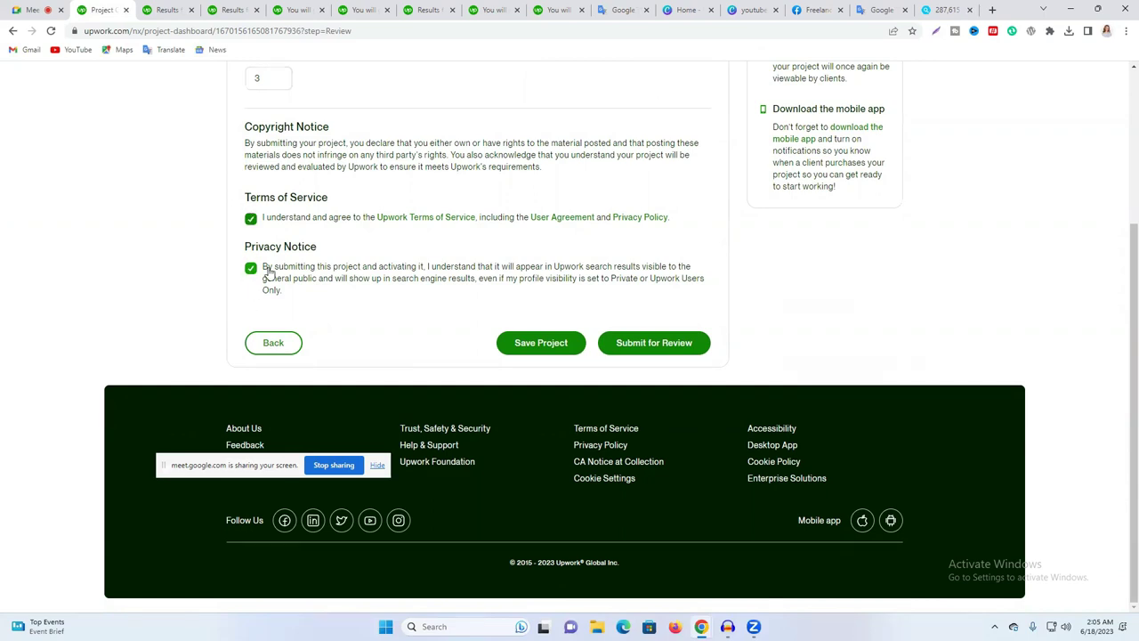
Step: Submit the project for review to bring up the 'Before you send your project for review' notice
scroll(670, 266, "up", 2)
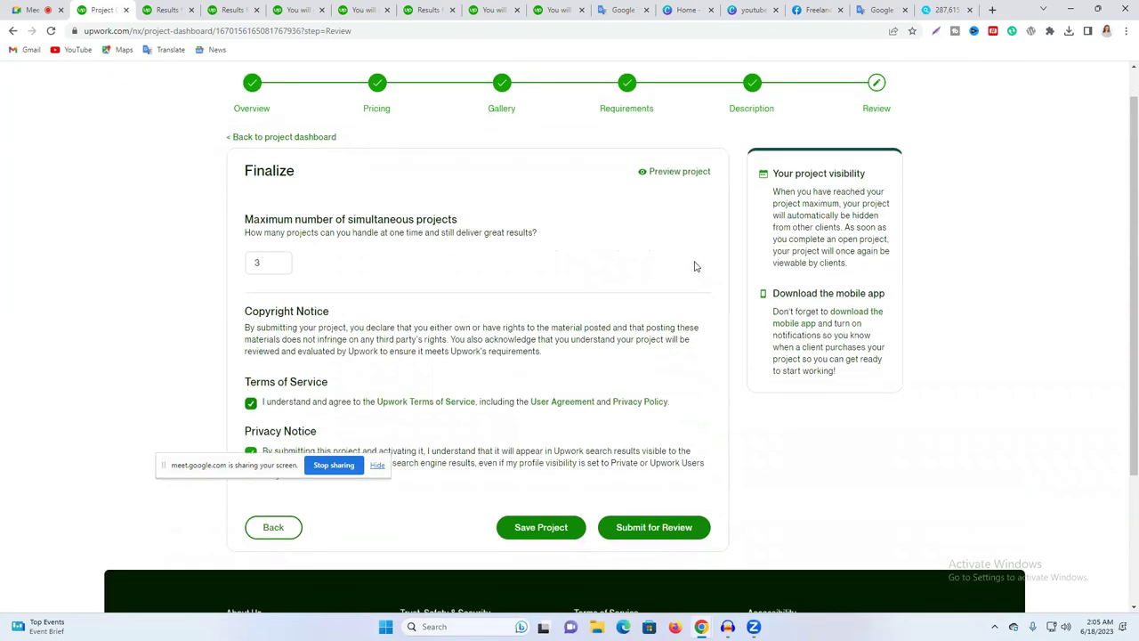
scroll(686, 267, "down", 1)
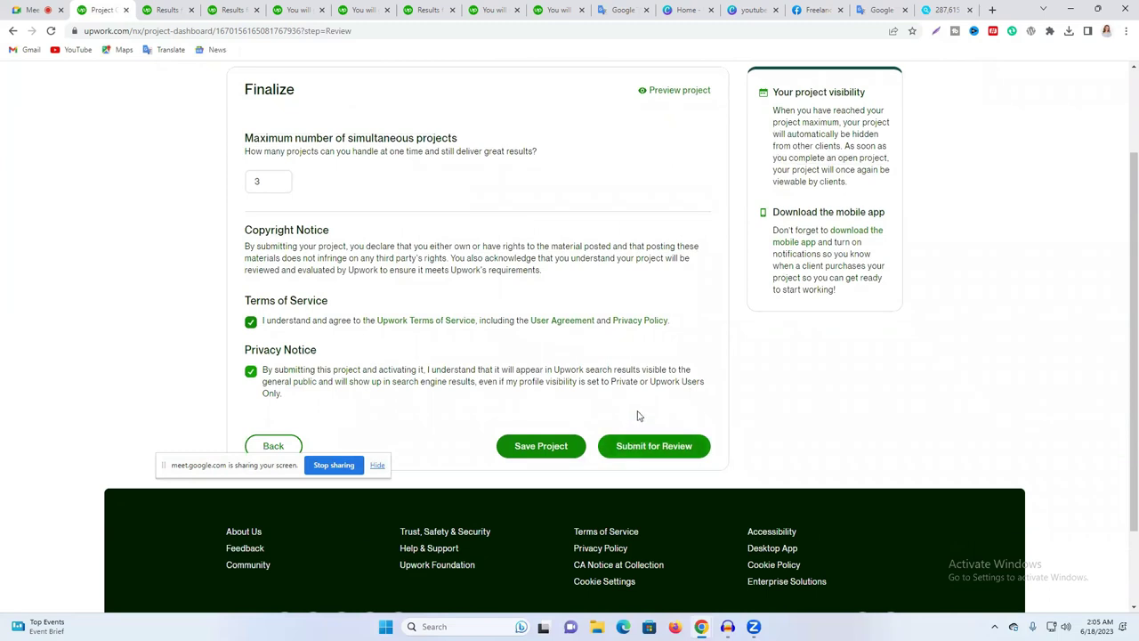
scroll(640, 409, "up", 2)
scroll(643, 406, "down", 2)
scroll(641, 406, "up", 2)
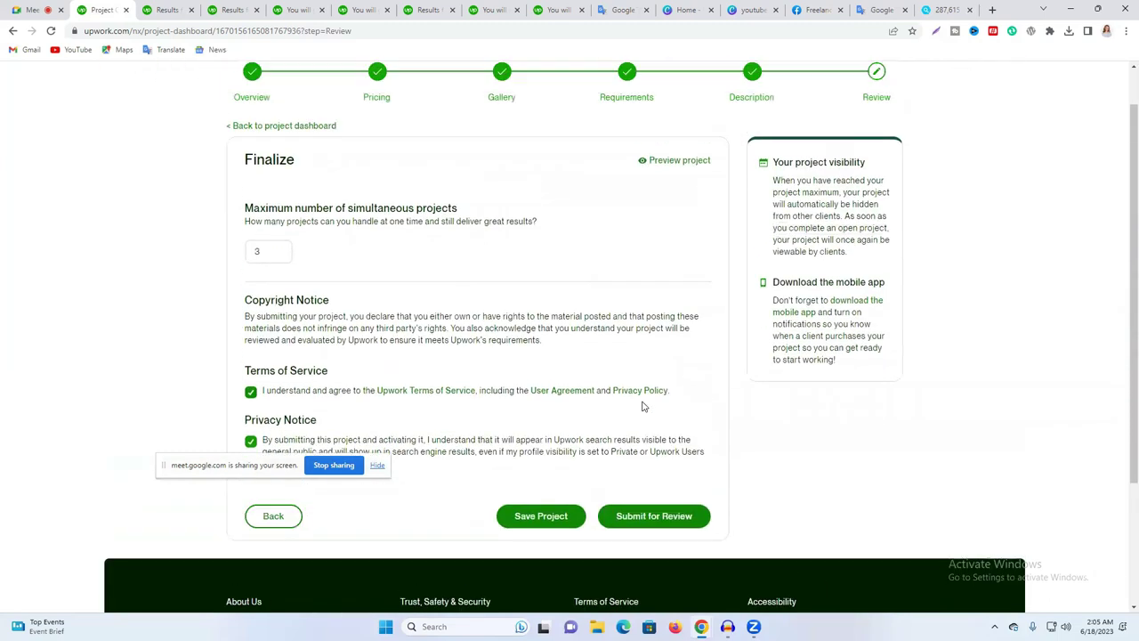
right_click(655, 216)
left_click(605, 231)
scroll(623, 312, "down", 2)
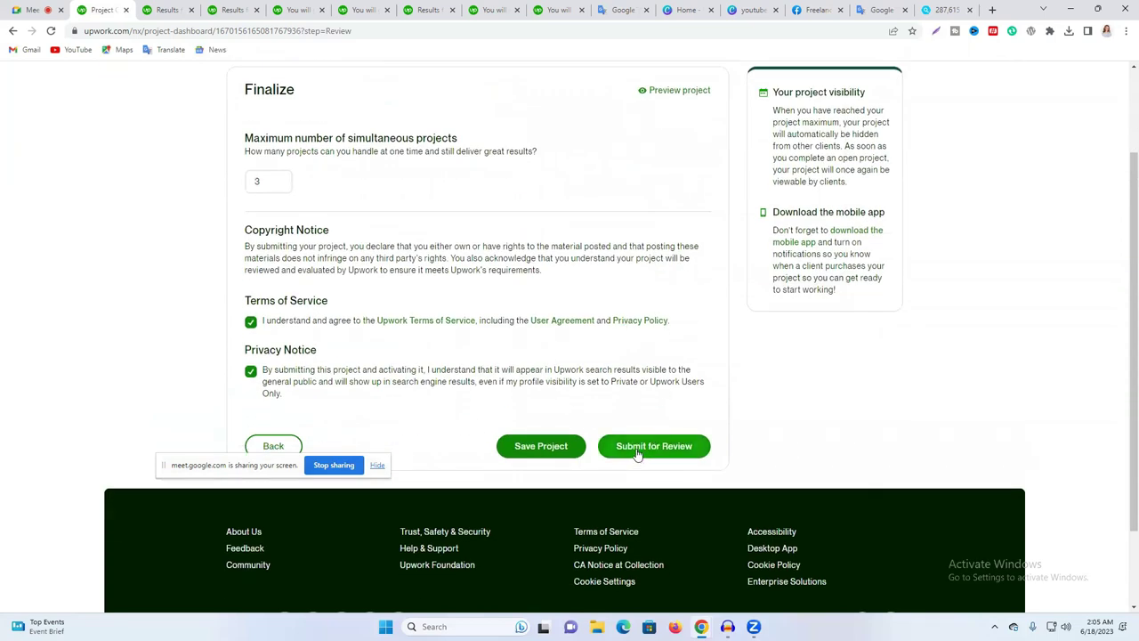
left_click(637, 452)
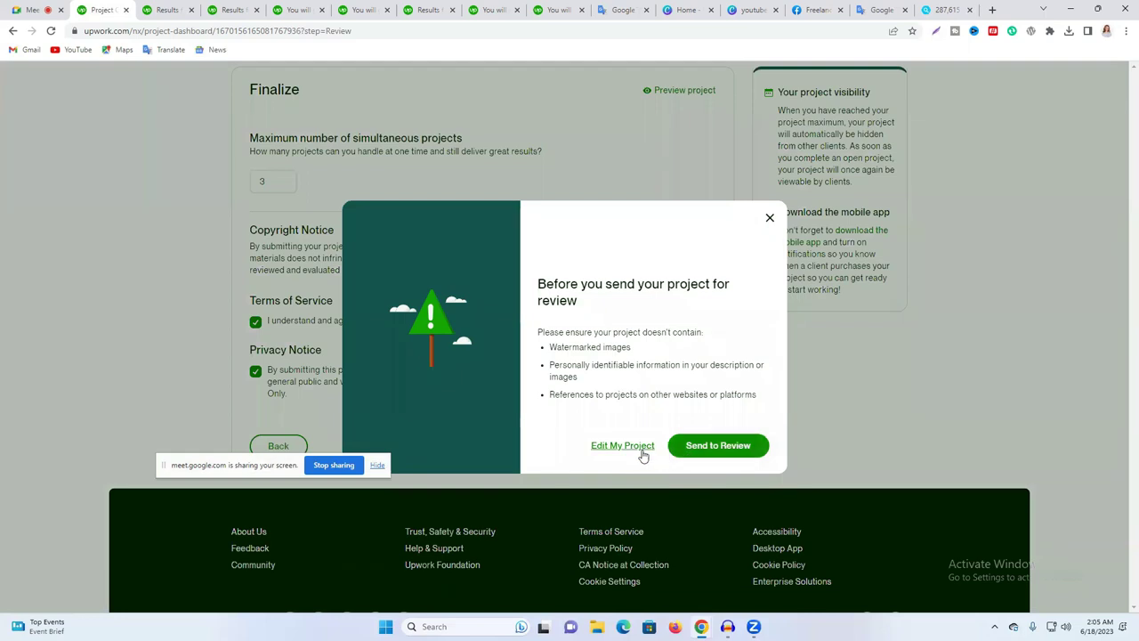
Step: Confirm Send to Review so the project shows as Pending approval under Under Review
left_click(718, 445)
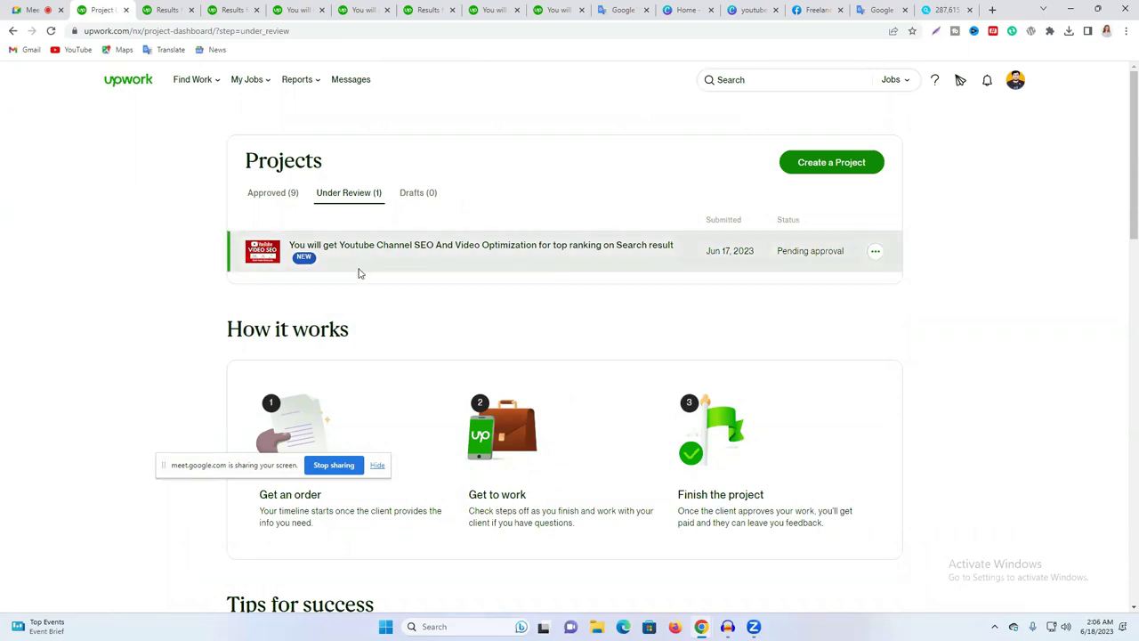
Step: Open the client-view preview of the submitted YouTube SEO project
left_click(450, 249)
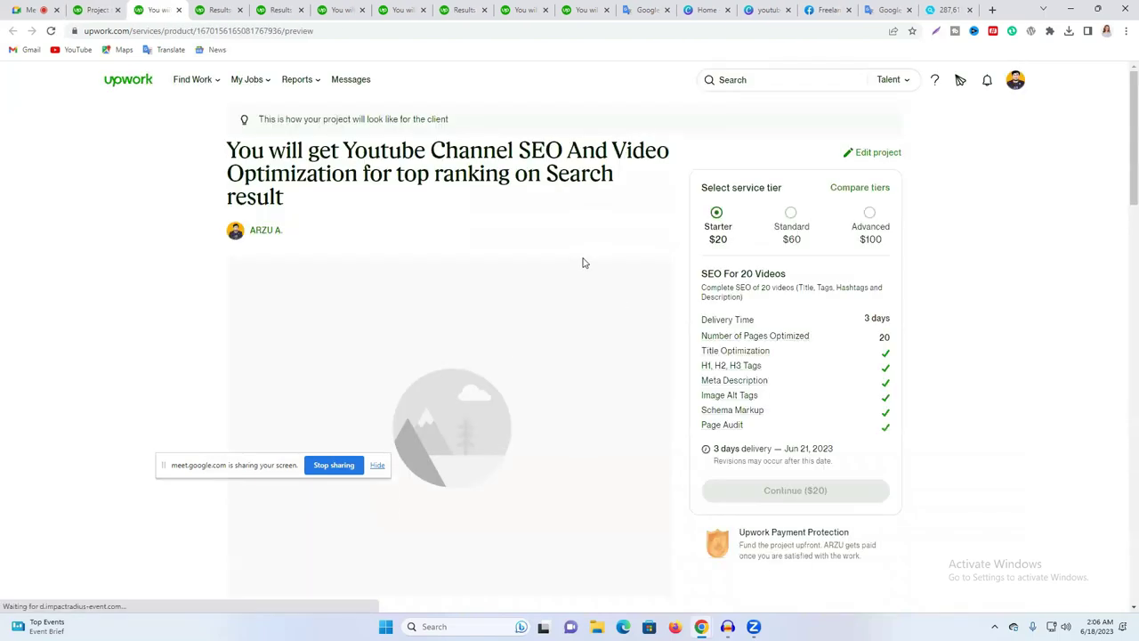
scroll(584, 263, "down", 4)
scroll(584, 262, "up", 2)
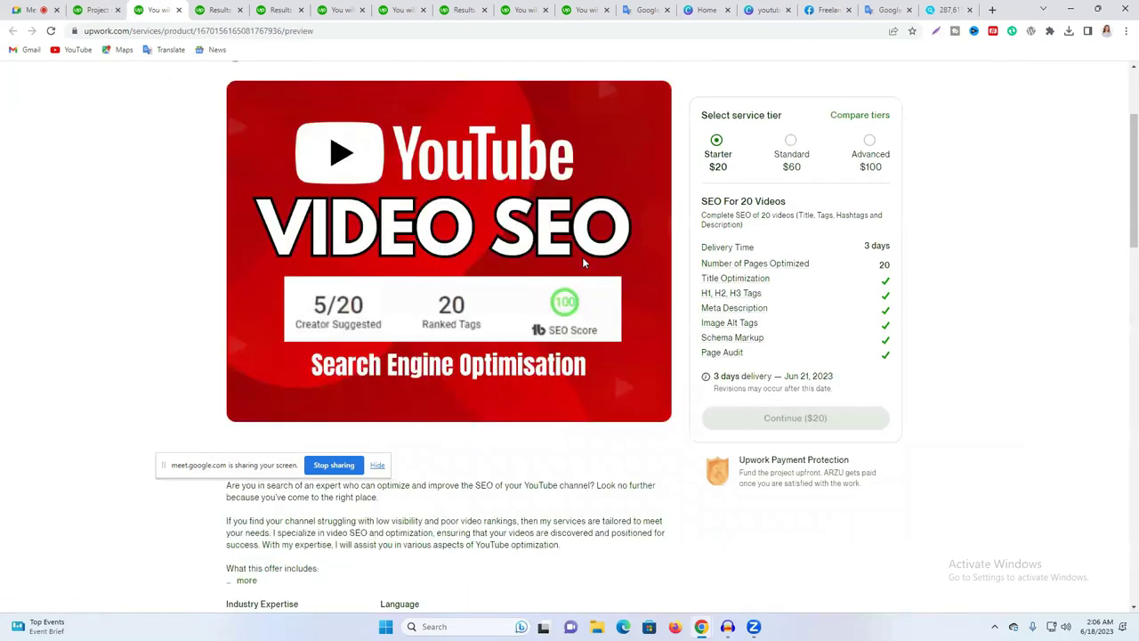
scroll(582, 258, "down", 3)
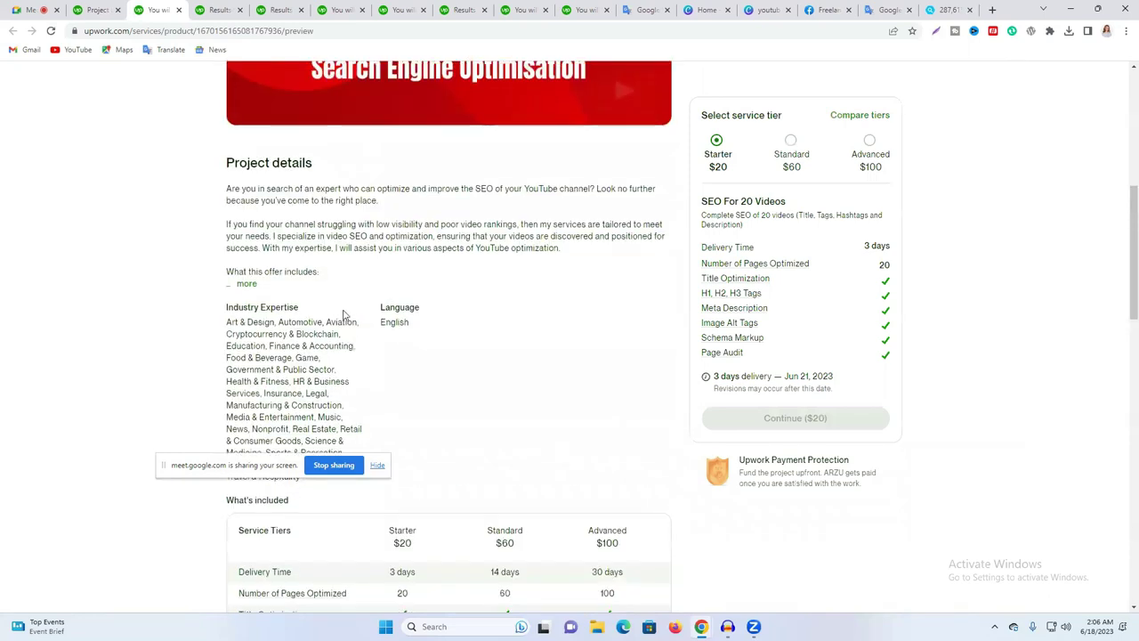
Step: Expand the full list of included services and review the Starter $20, Standard $60 and Advanced $100 tiers
left_click(247, 287)
scroll(389, 275, "down", 2)
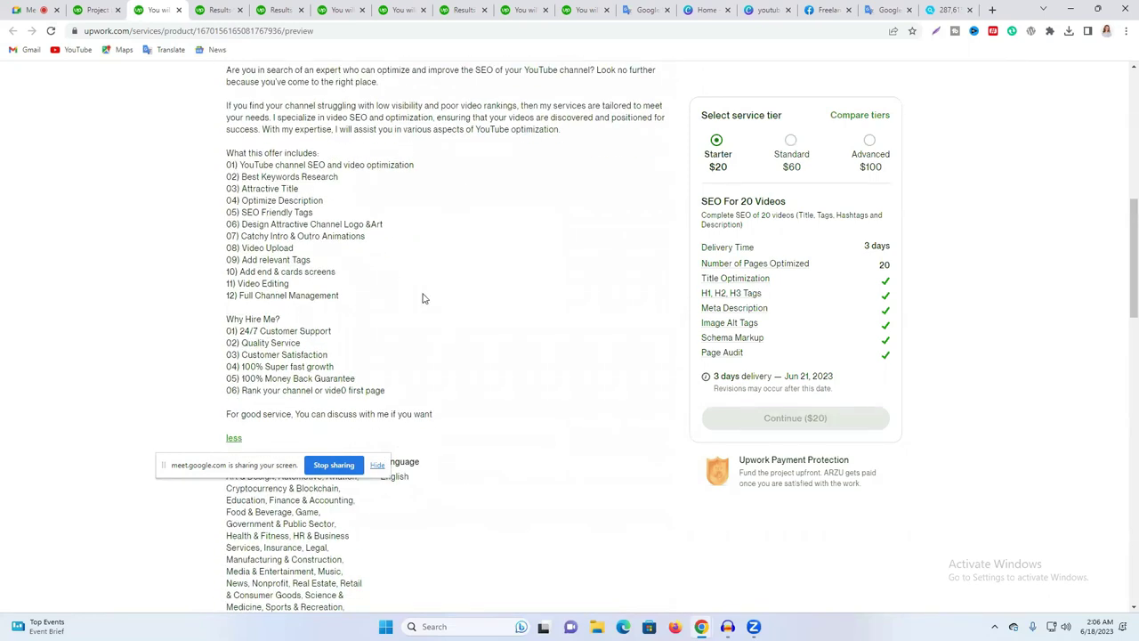
scroll(427, 292, "up", 4)
scroll(477, 294, "down", 1)
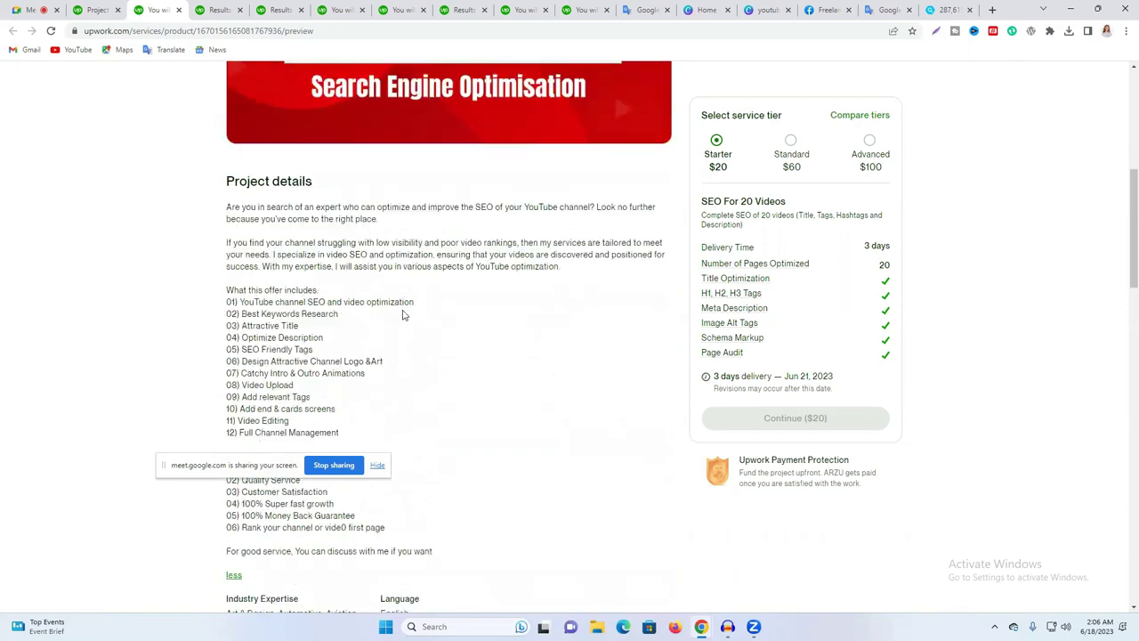
scroll(477, 294, "up", 4)
scroll(882, 158, "down", 2)
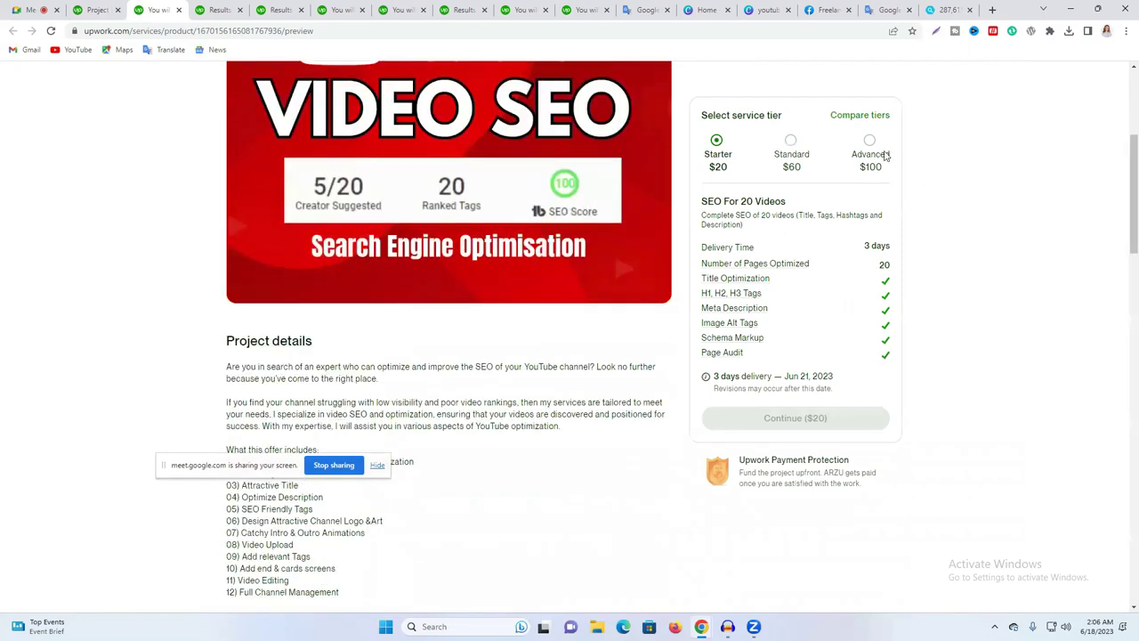
scroll(458, 287, "down", 8)
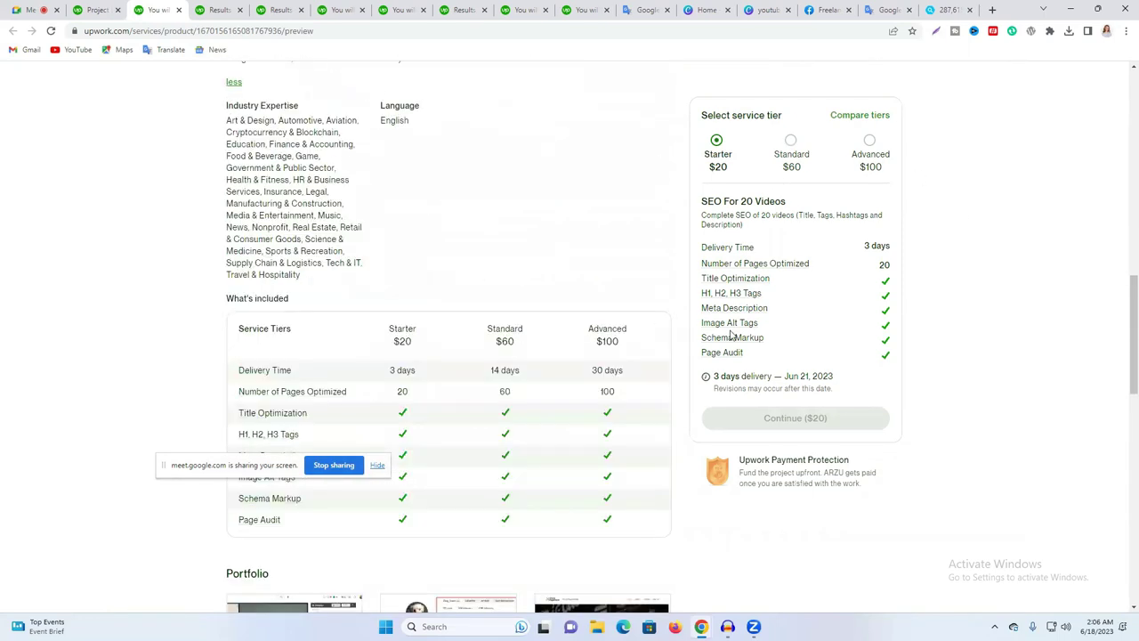
scroll(583, 306, "down", 2)
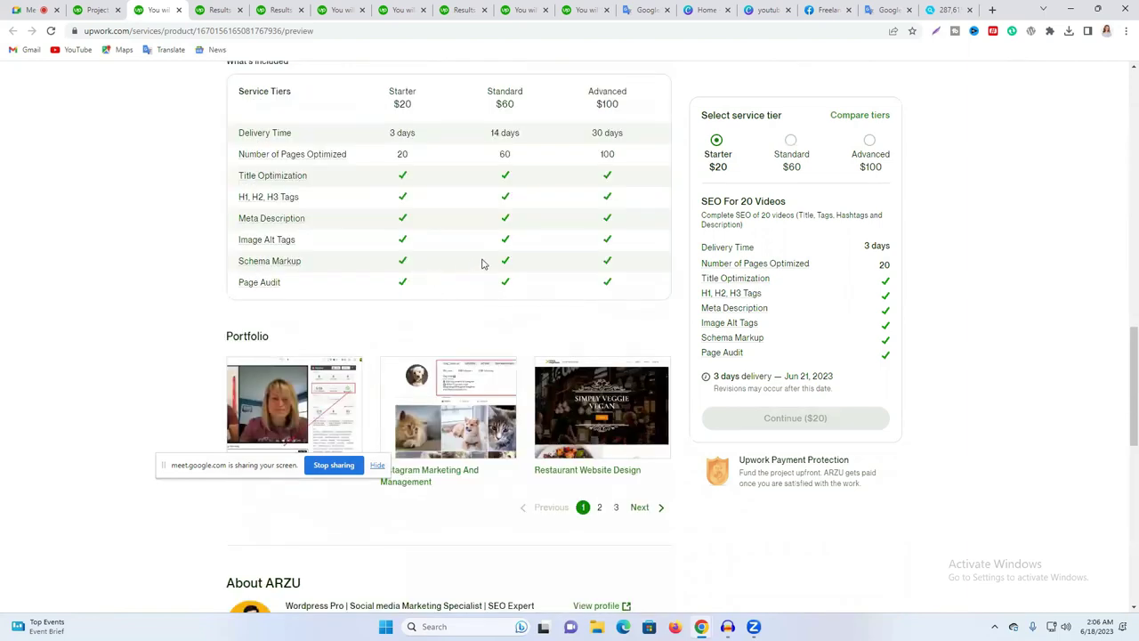
scroll(663, 249, "up", 4)
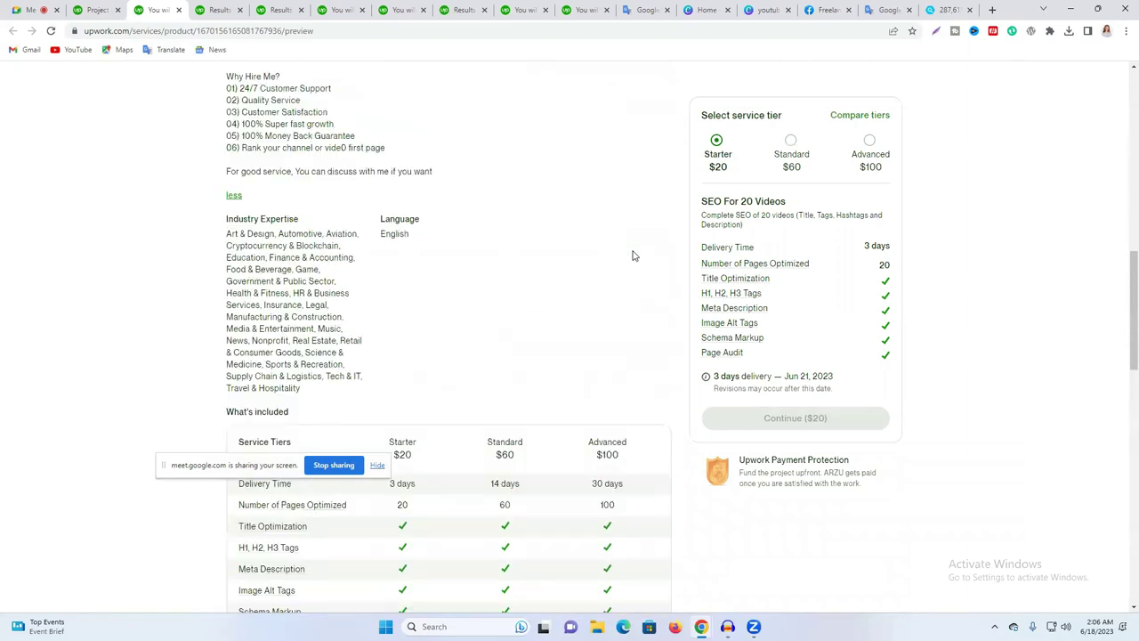
scroll(590, 254, "up", 8)
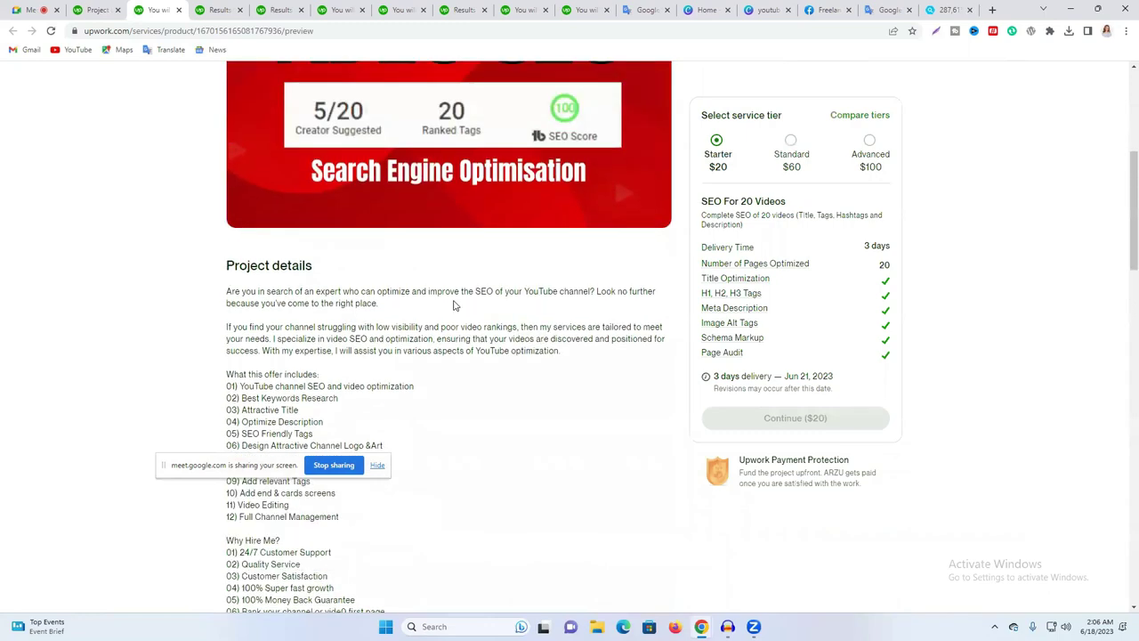
scroll(454, 306, "up", 2)
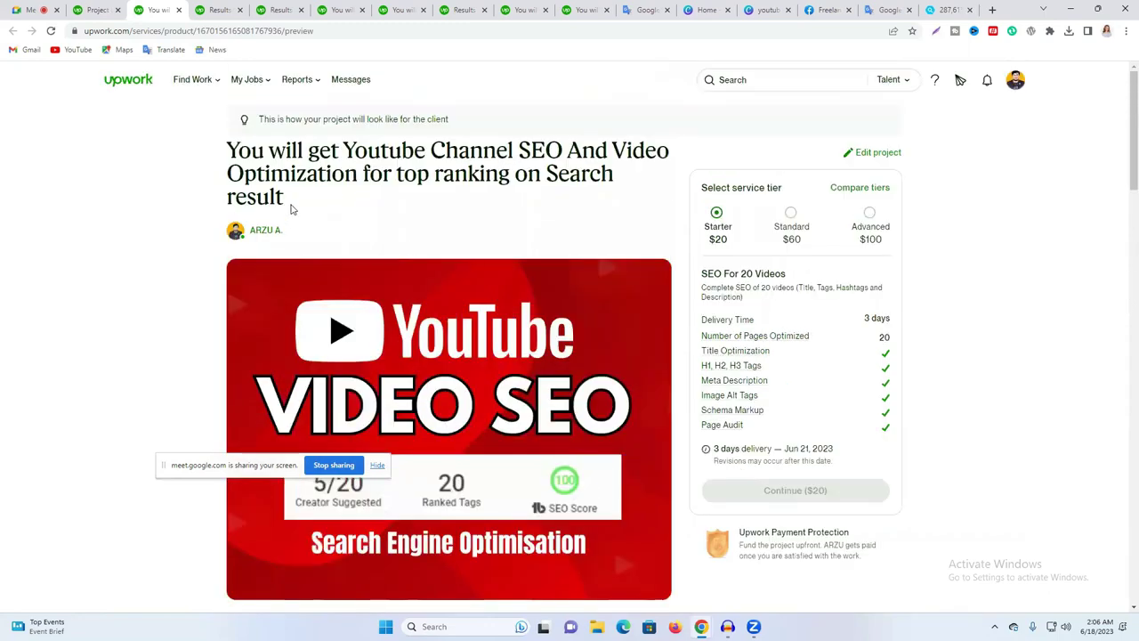